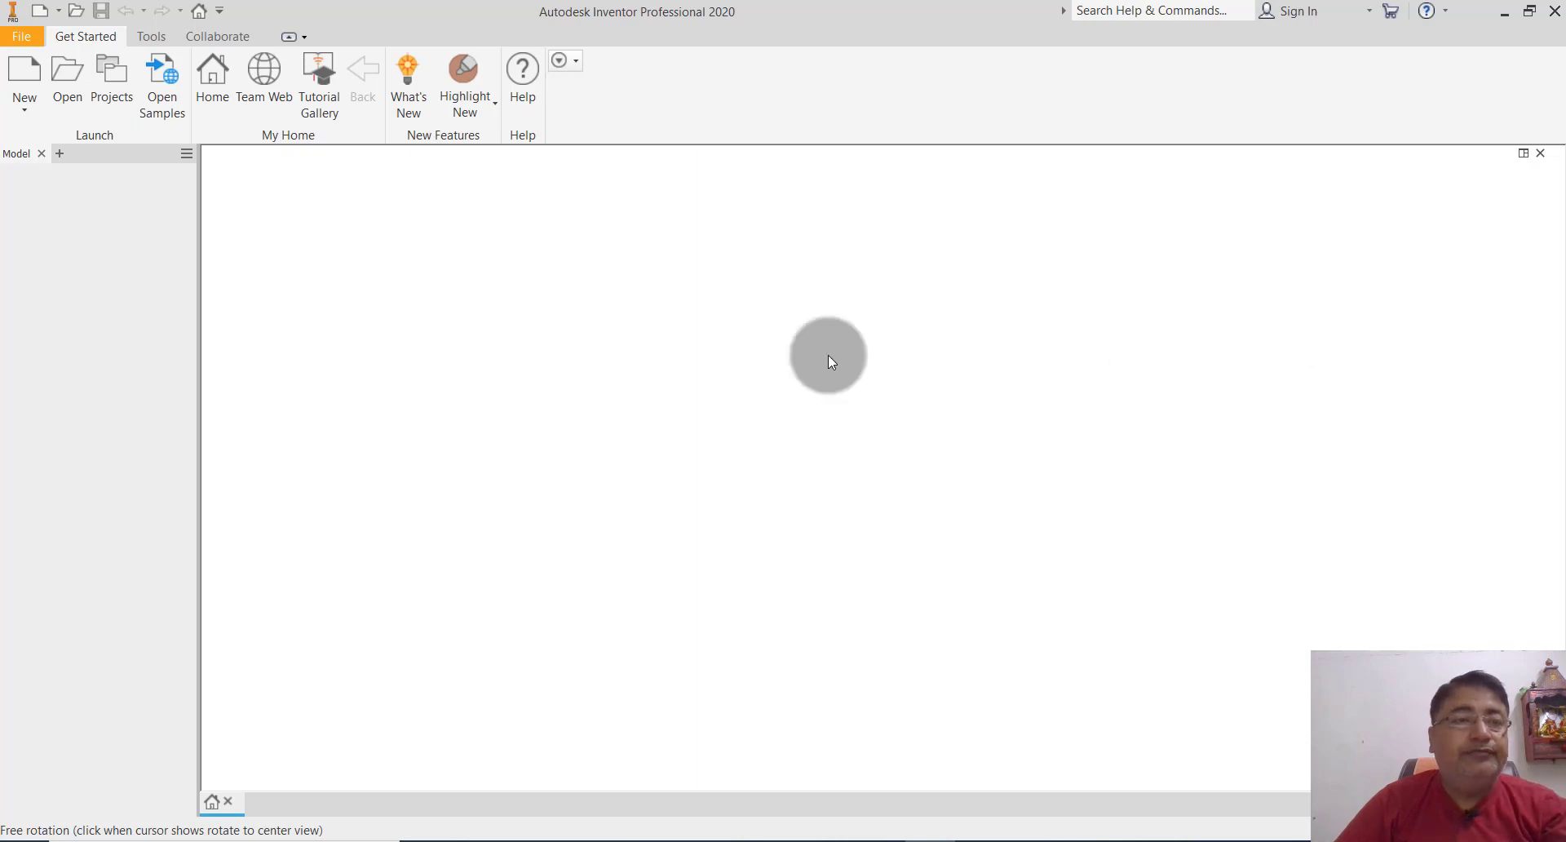
# - Create a new part from the metric Standard (mm).ipt template
pyautogui.click(29, 112)
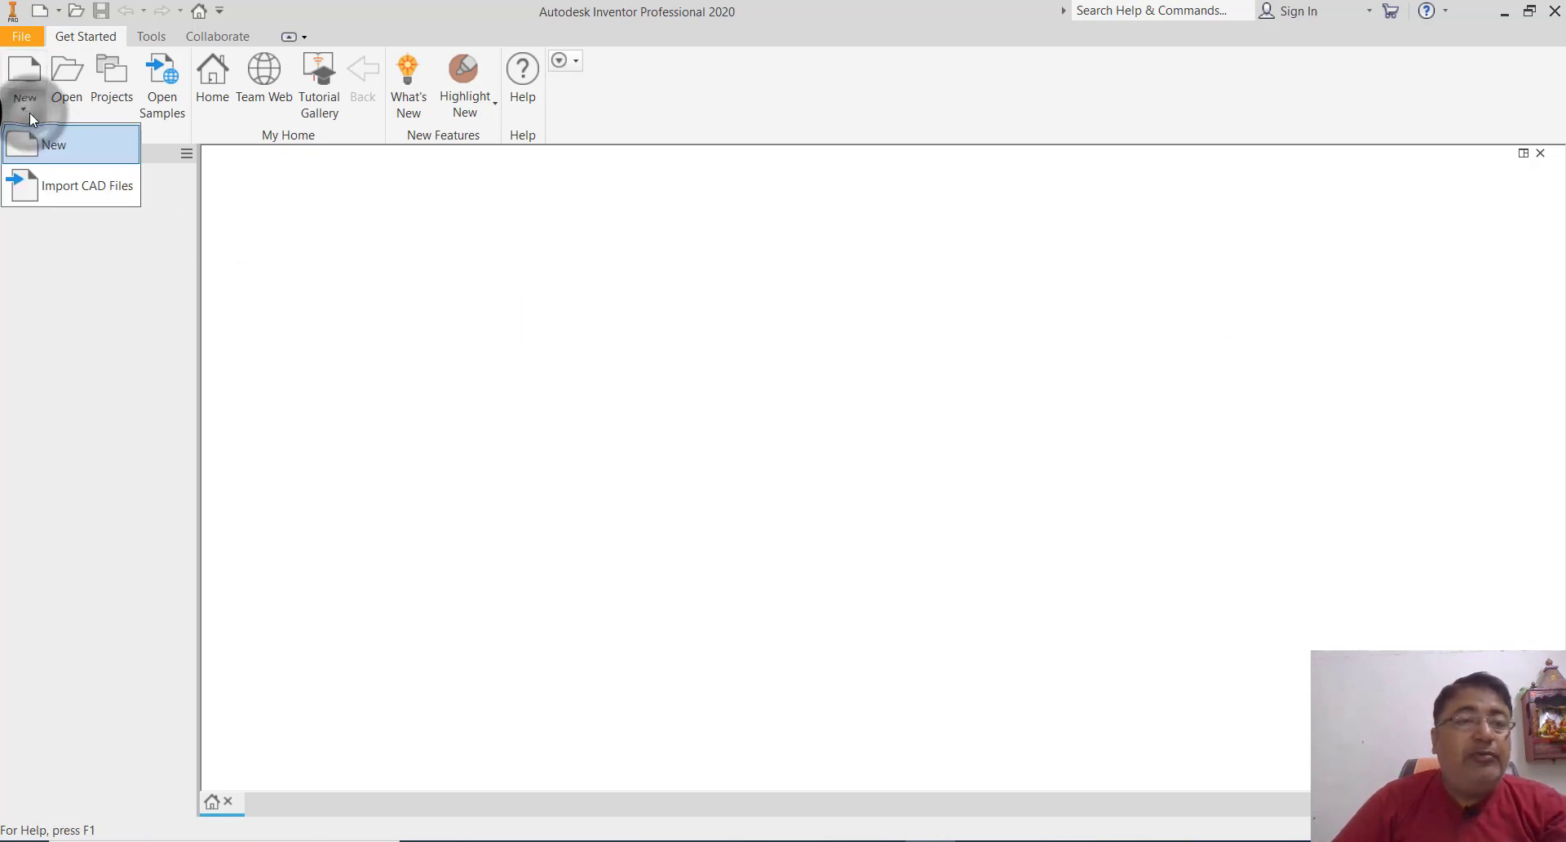
pyautogui.click(40, 138)
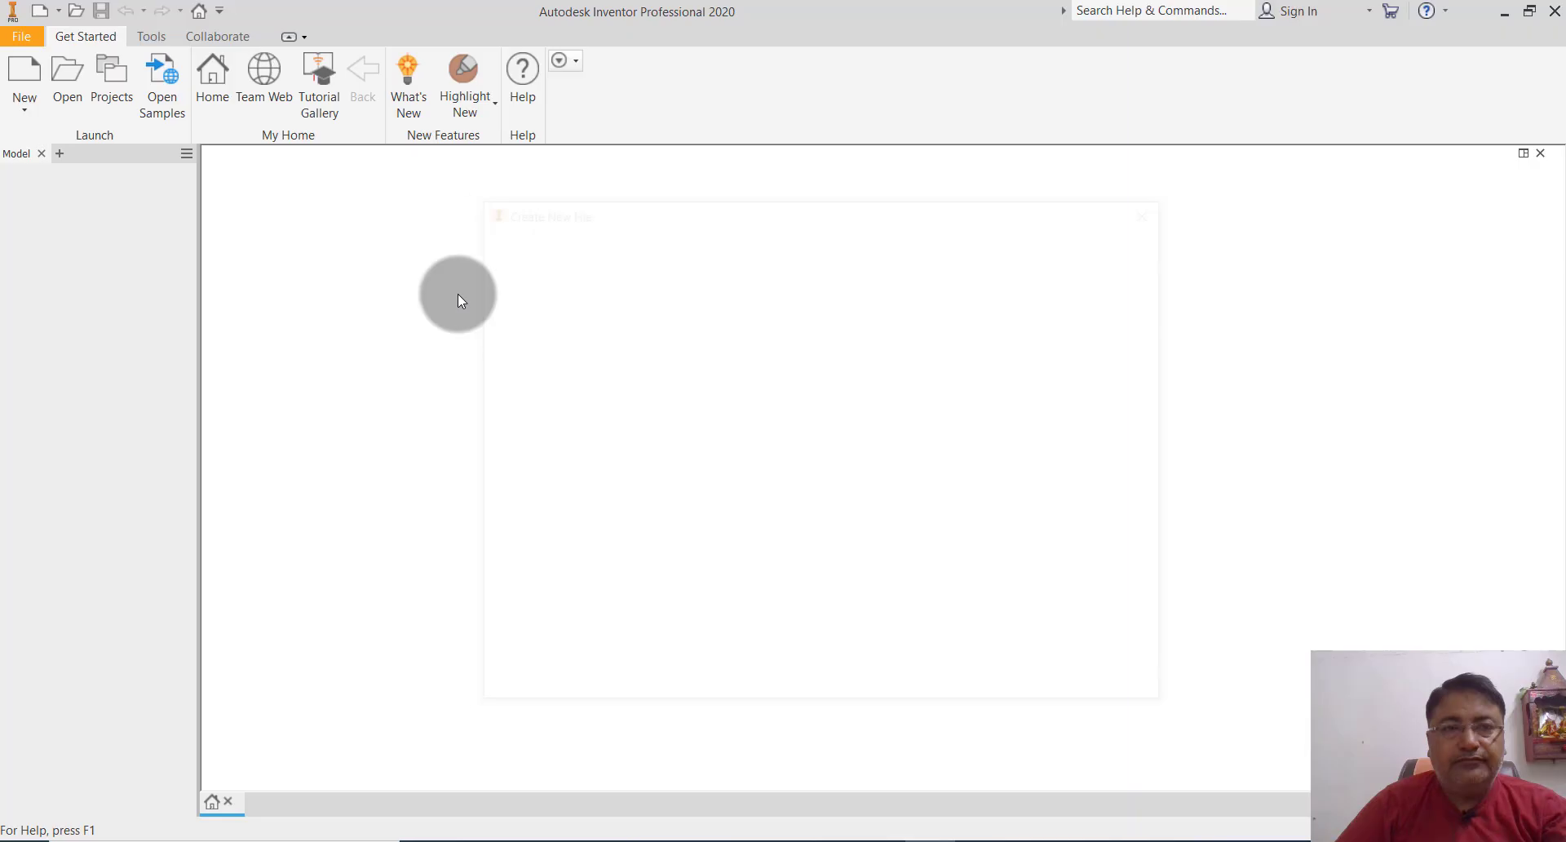
pyautogui.click(860, 329)
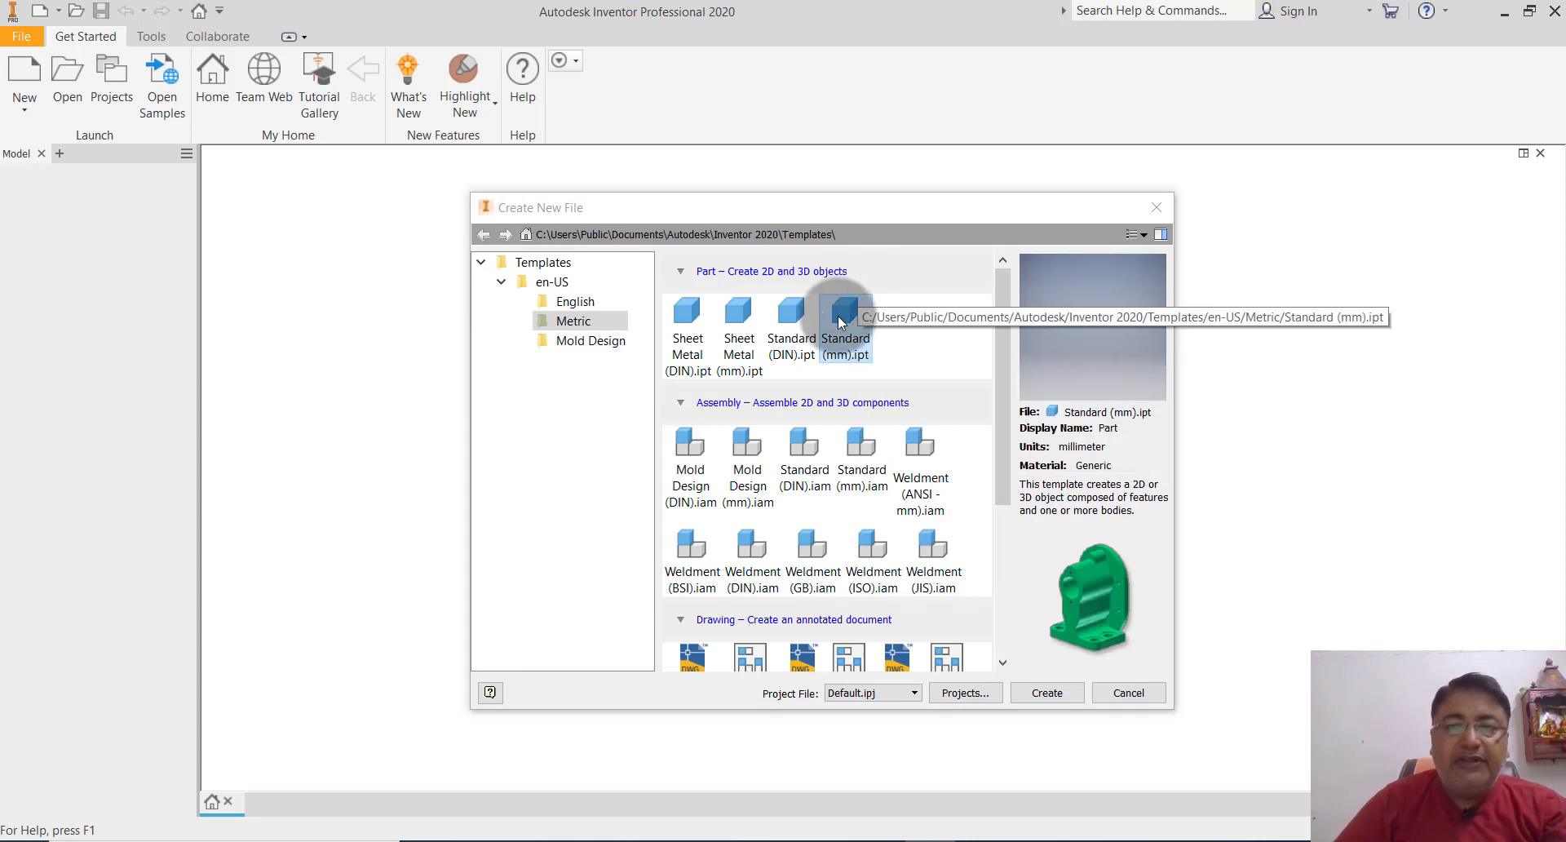
pyautogui.doubleClick(840, 321)
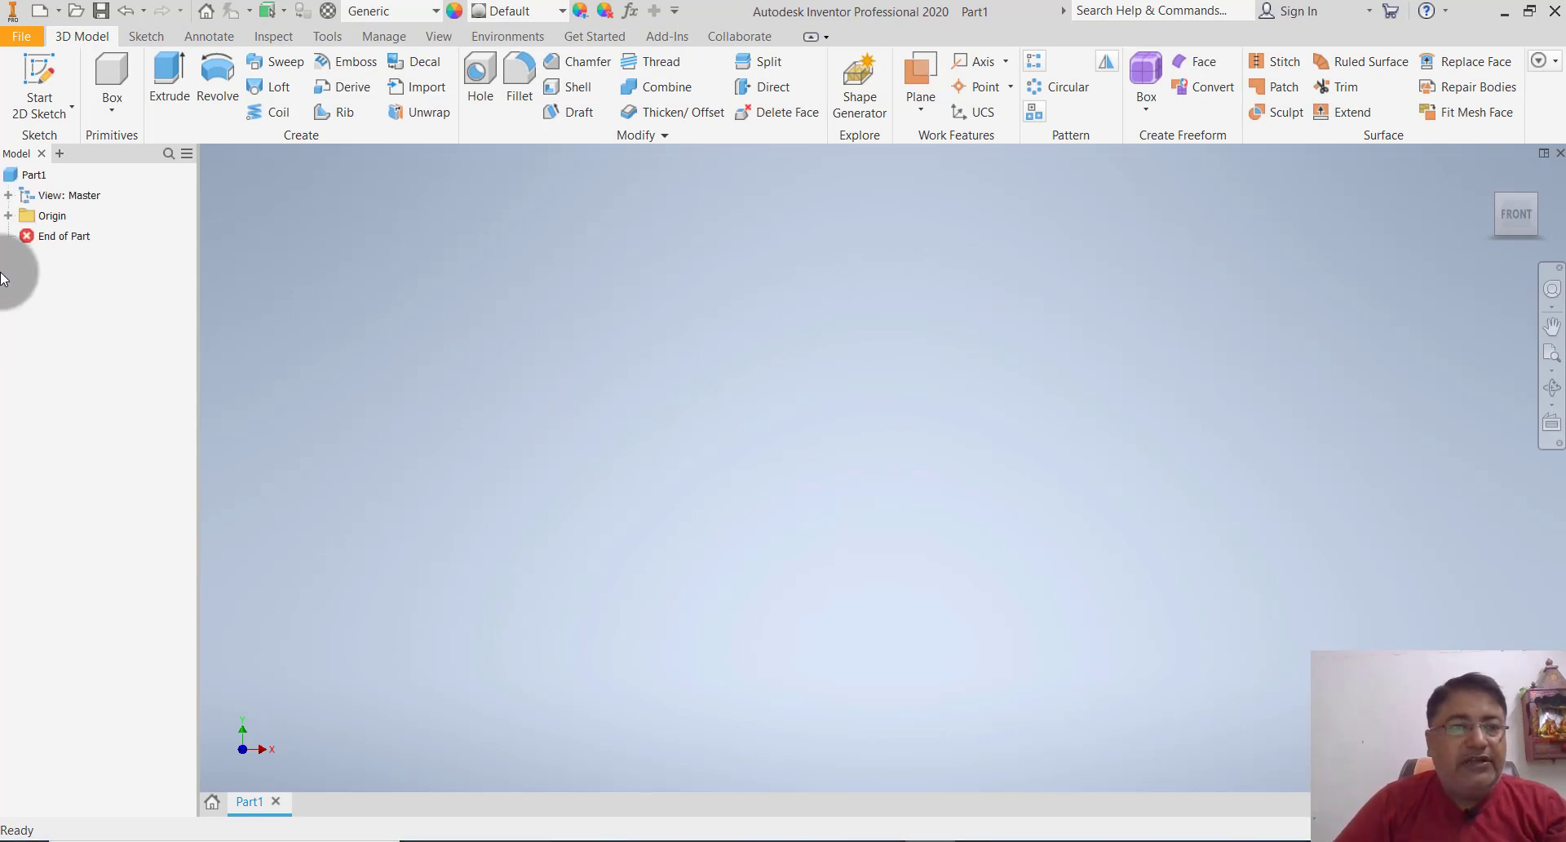
# - Make the three origin planes, the X, Y and Z axes and the center point visible
pyautogui.click(9, 215)
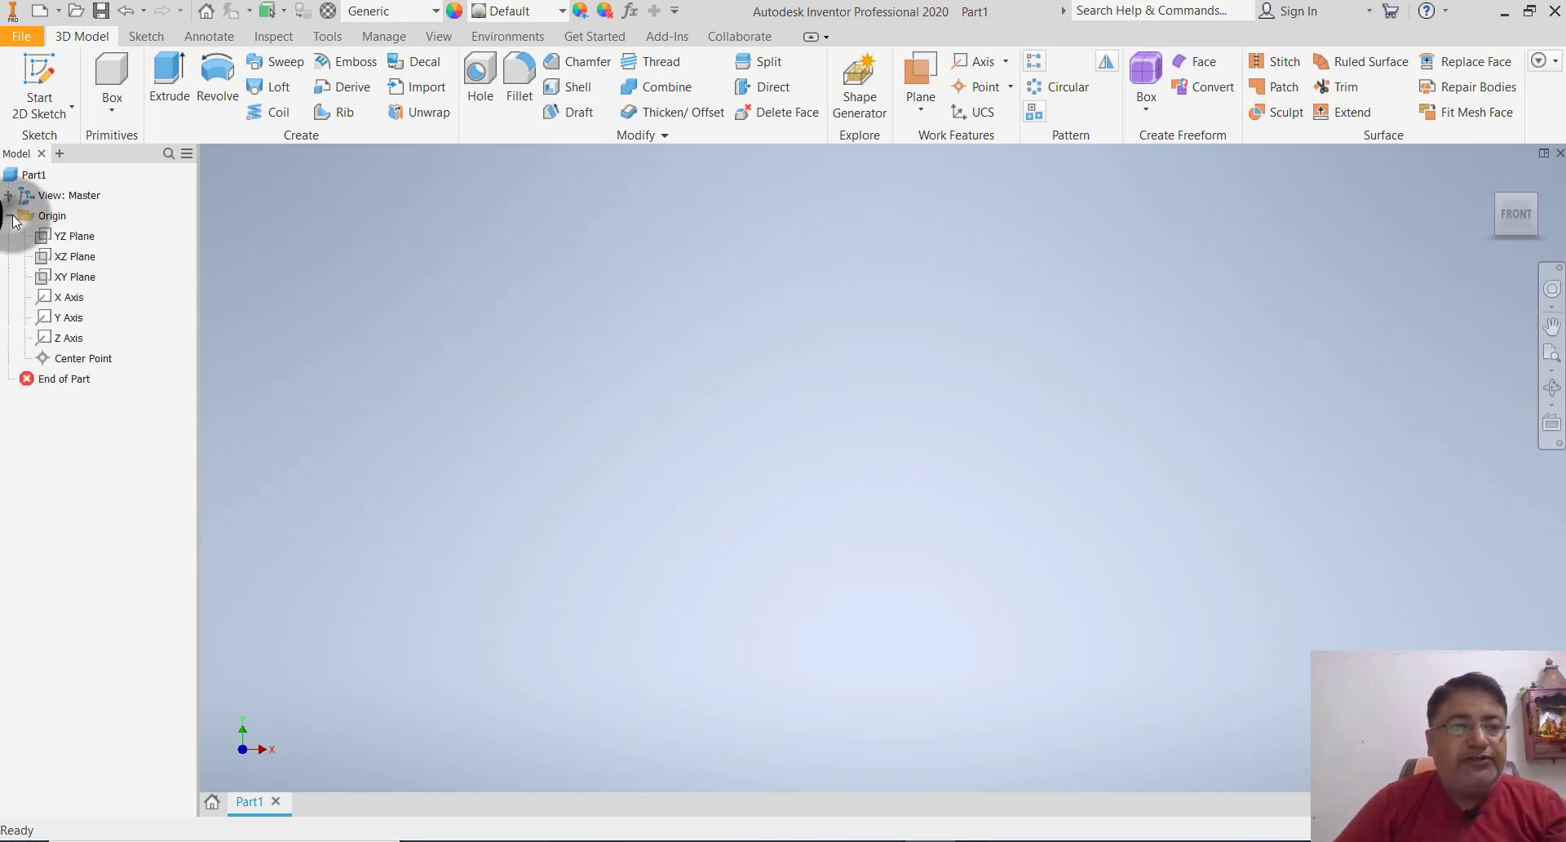
pyautogui.click(77, 236)
pyautogui.keyDown('shift'); pyautogui.click(77, 256); pyautogui.keyUp('shift')
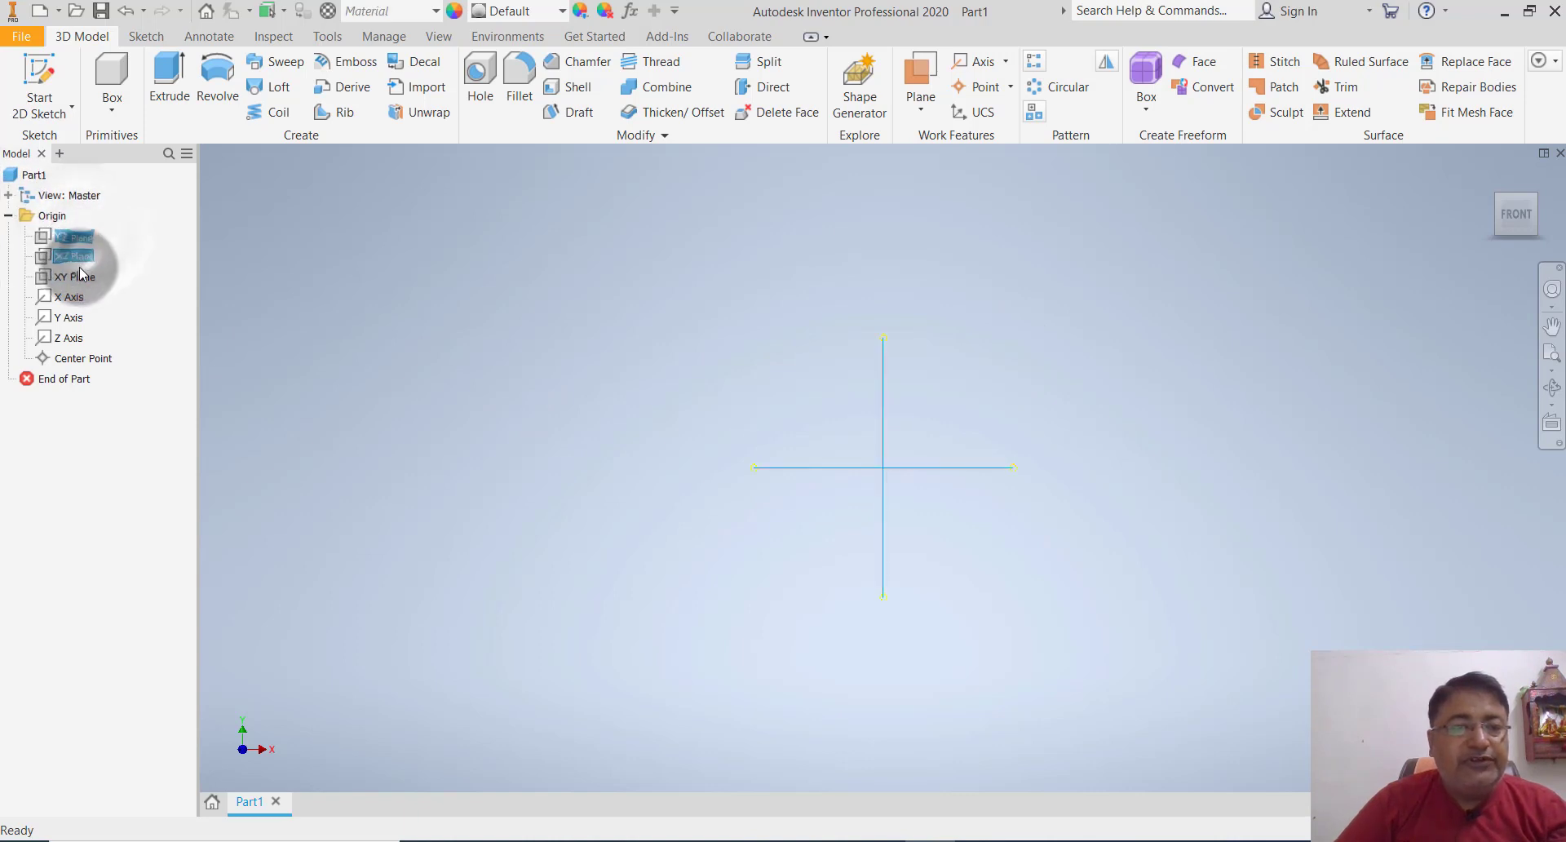
pyautogui.keyDown('shift'); pyautogui.click(75, 277); pyautogui.keyUp('shift')
pyautogui.keyDown('shift'); pyautogui.click(68, 317); pyautogui.keyUp('shift')
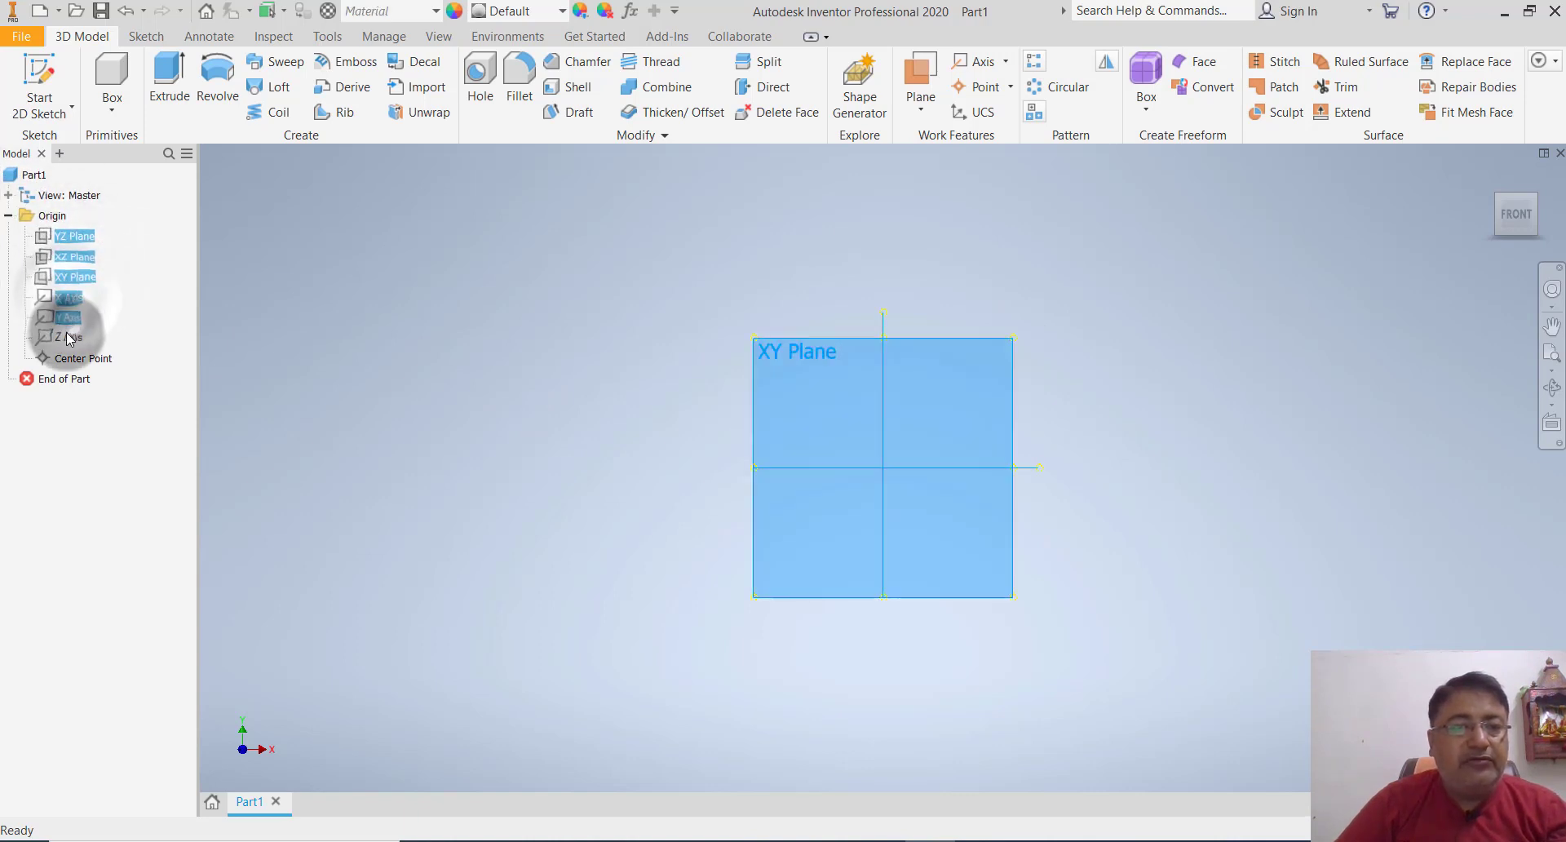
pyautogui.keyDown('shift'); pyautogui.click(69, 337); pyautogui.keyUp('shift')
pyautogui.keyDown('shift'); pyautogui.click(82, 358); pyautogui.keyUp('shift')
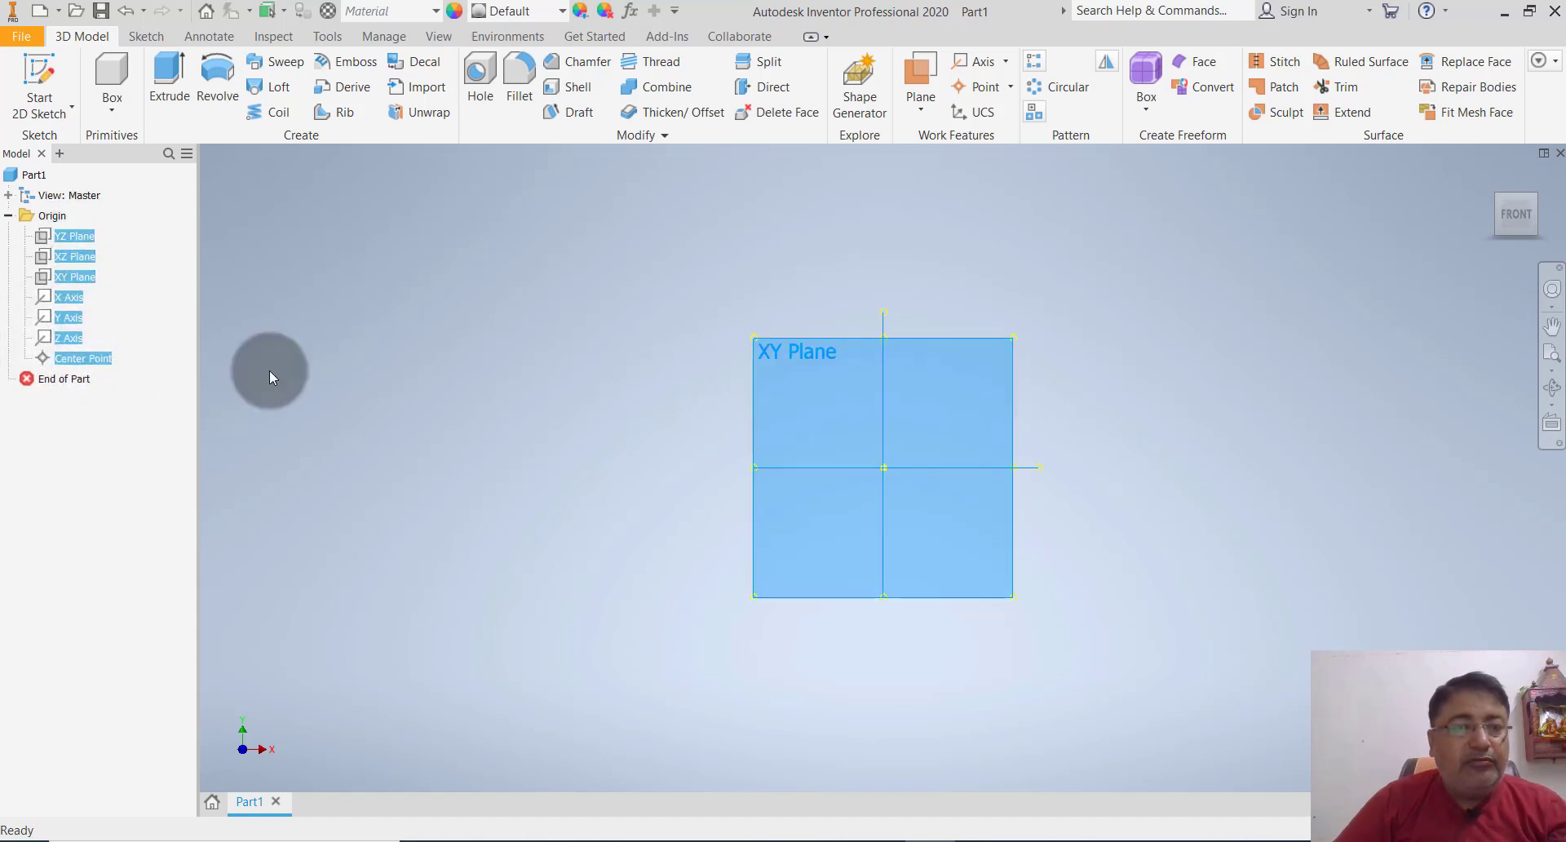
pyautogui.rightClick(80, 356)
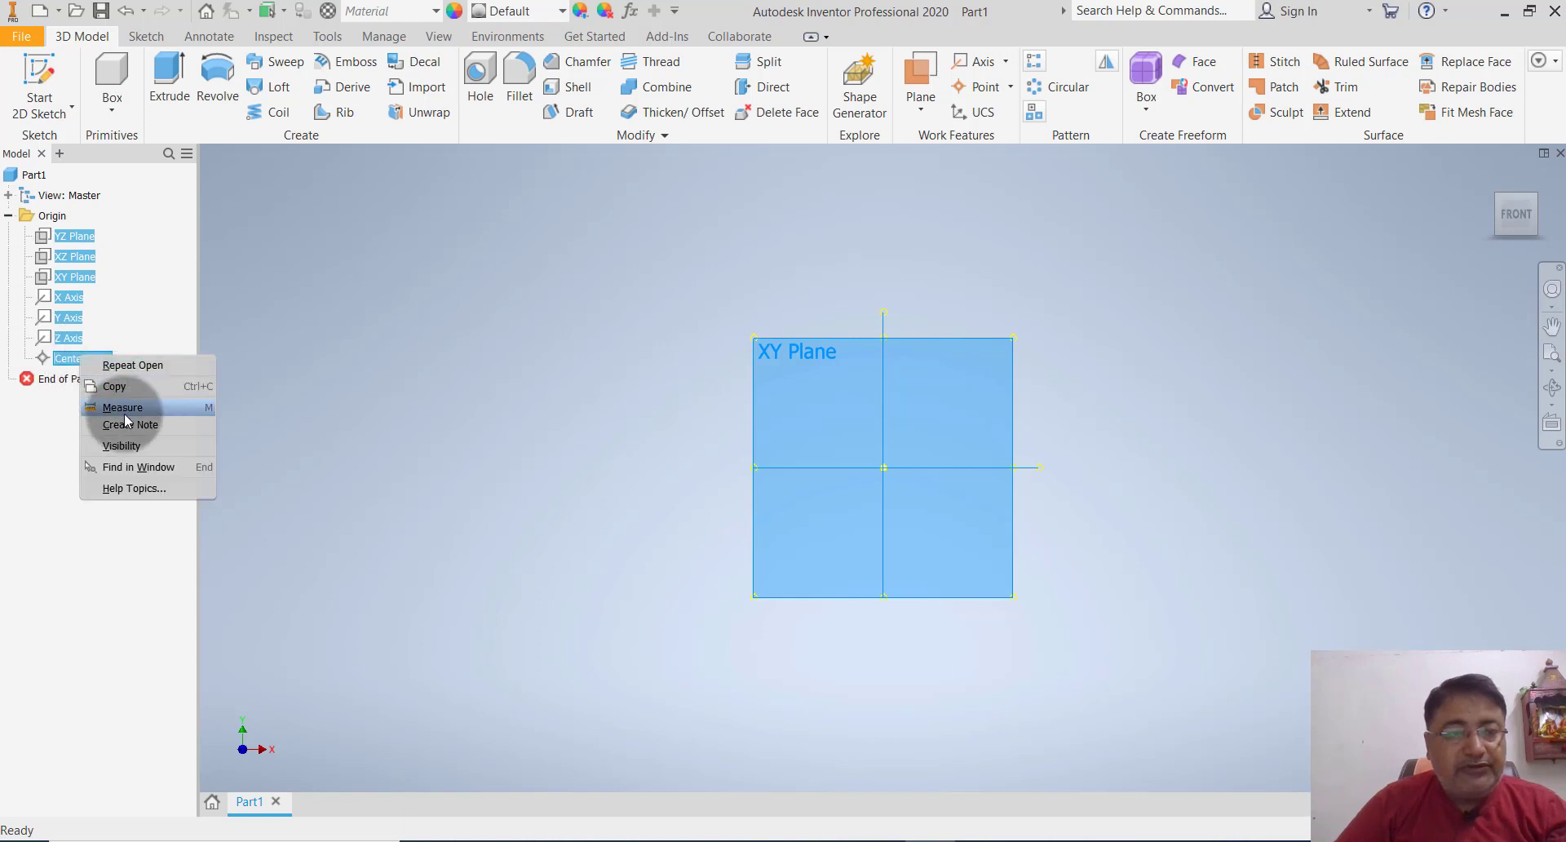
pyautogui.click(131, 444)
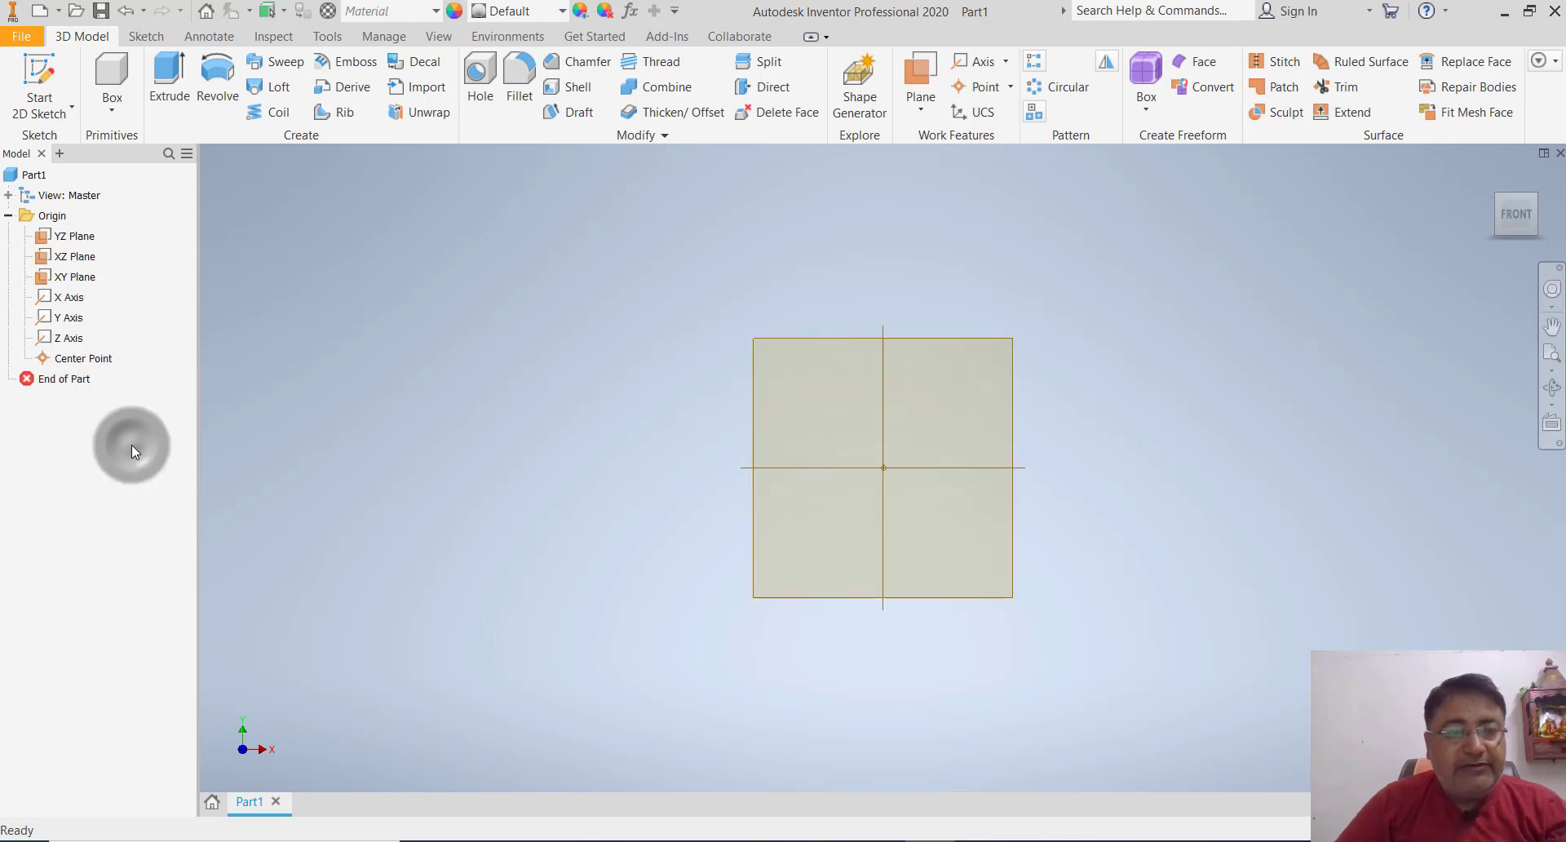
pyautogui.click(496, 367)
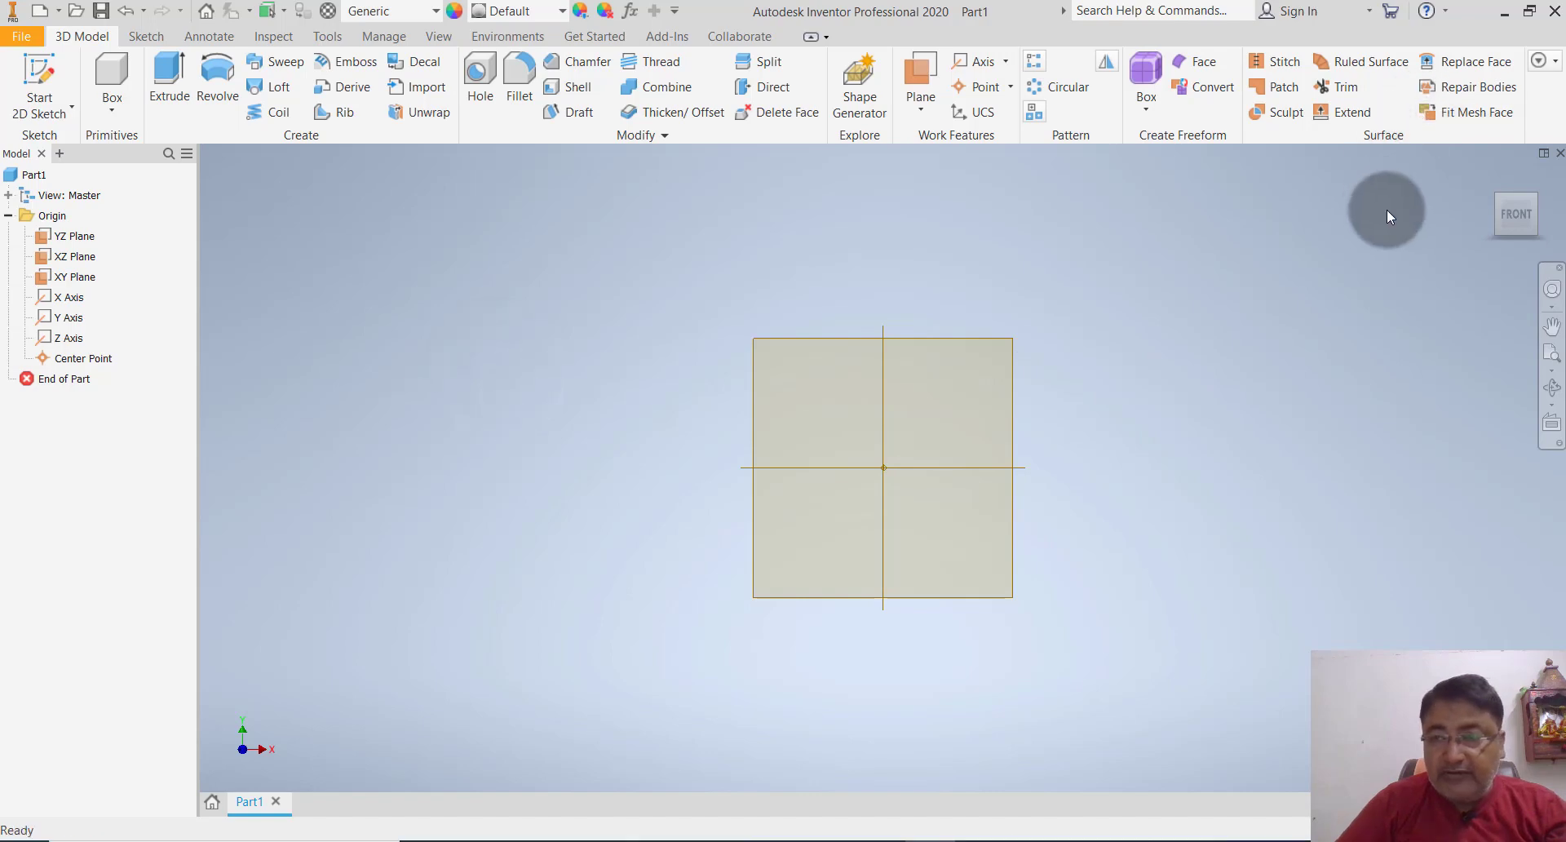
# - Sketch a 25.4 mm diameter circle centered on the origin on the XY plane and finish the sketch
pyautogui.click(1491, 176)
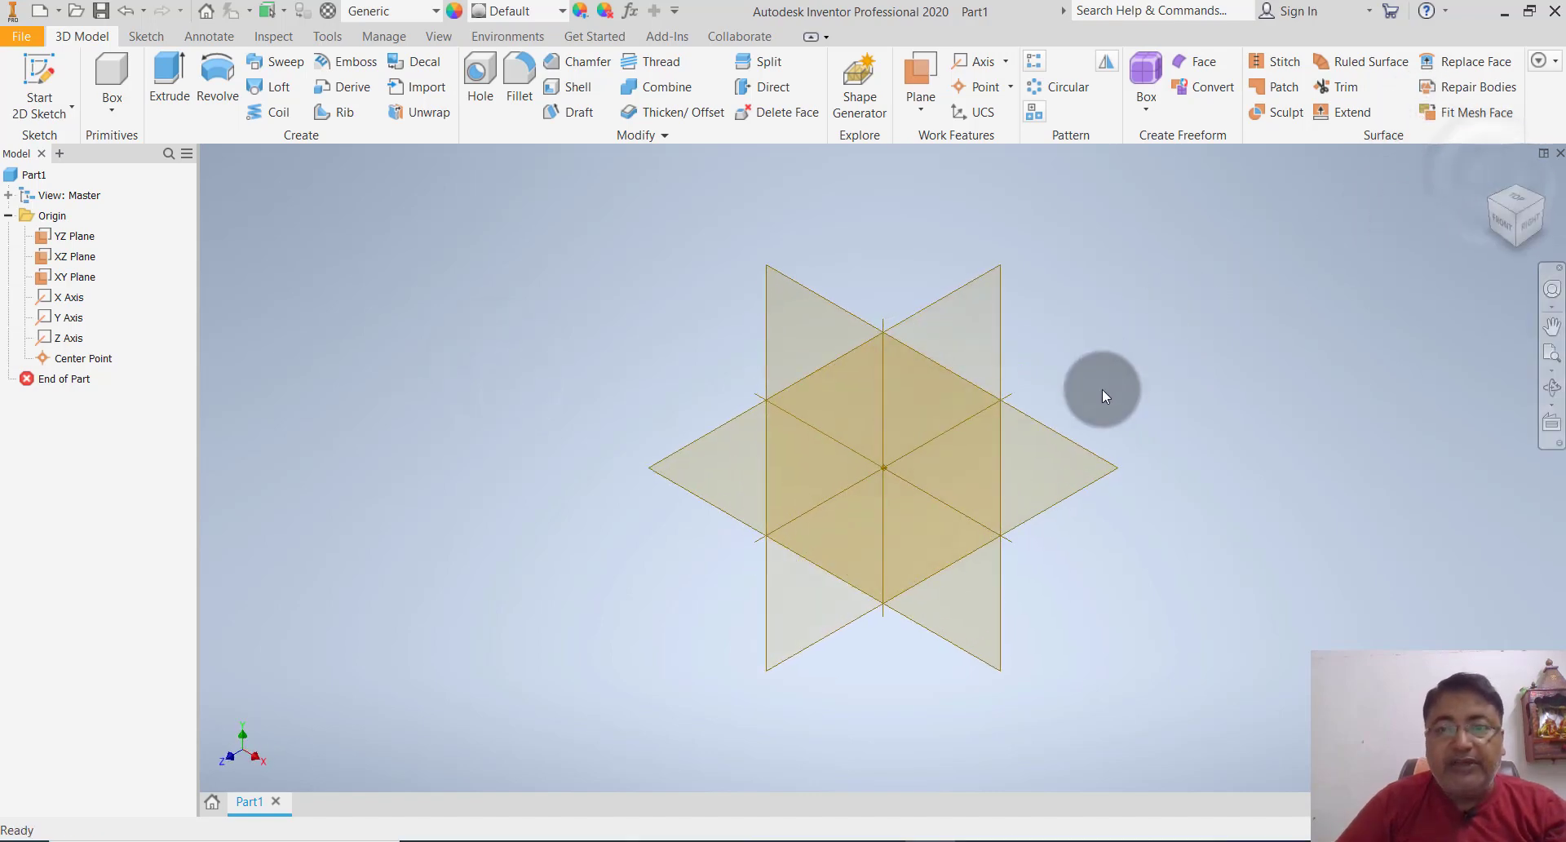
pyautogui.keyDown('shift'); pyautogui.moveTo(1103, 390); pyautogui.dragTo(1129, 363, button='middle'); pyautogui.keyUp('shift')
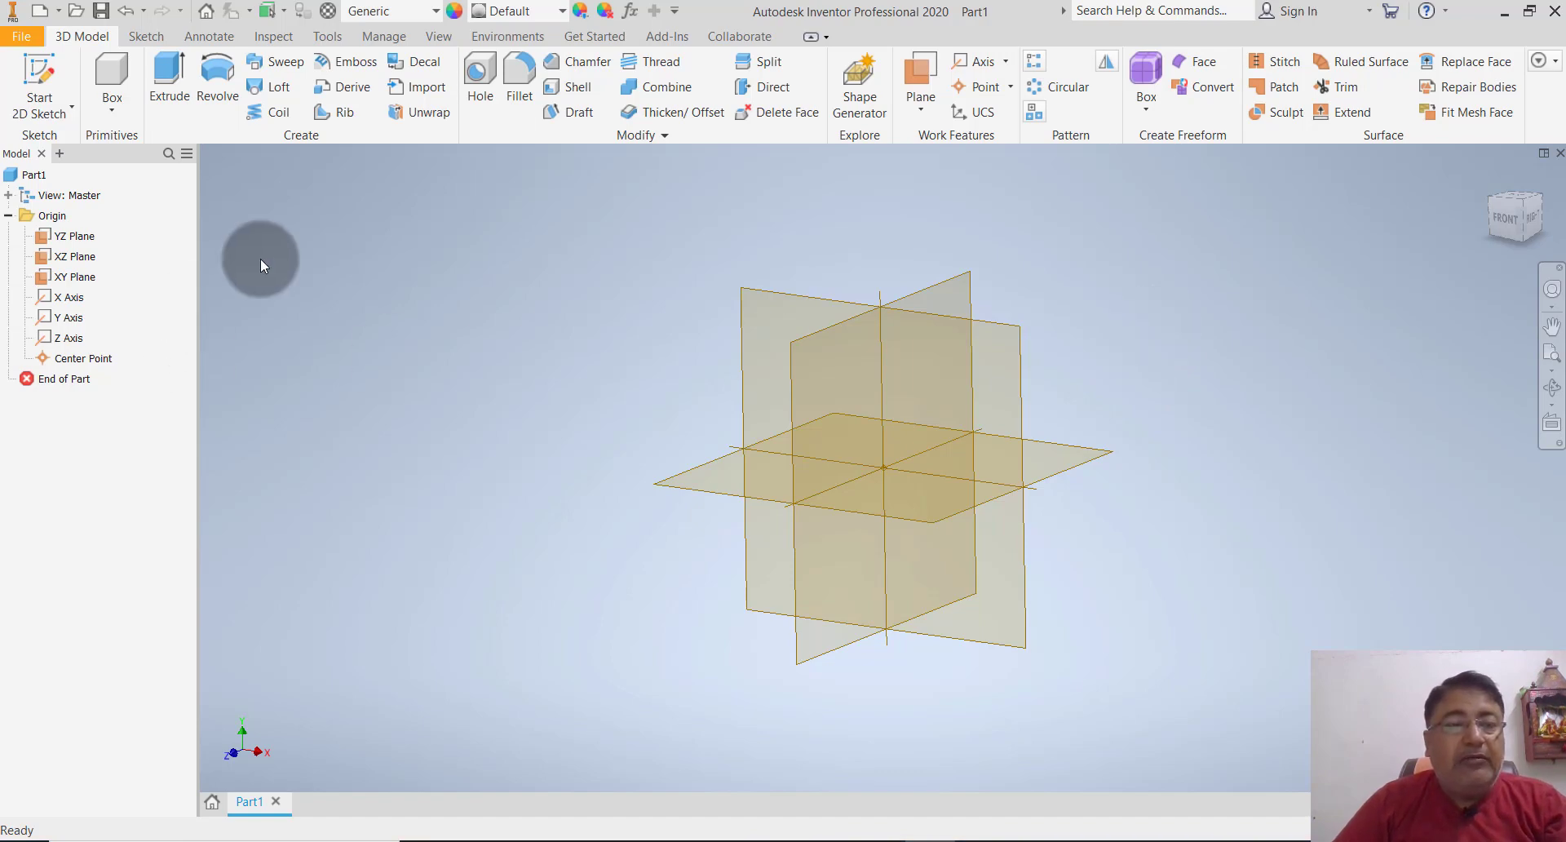
pyautogui.click(46, 108)
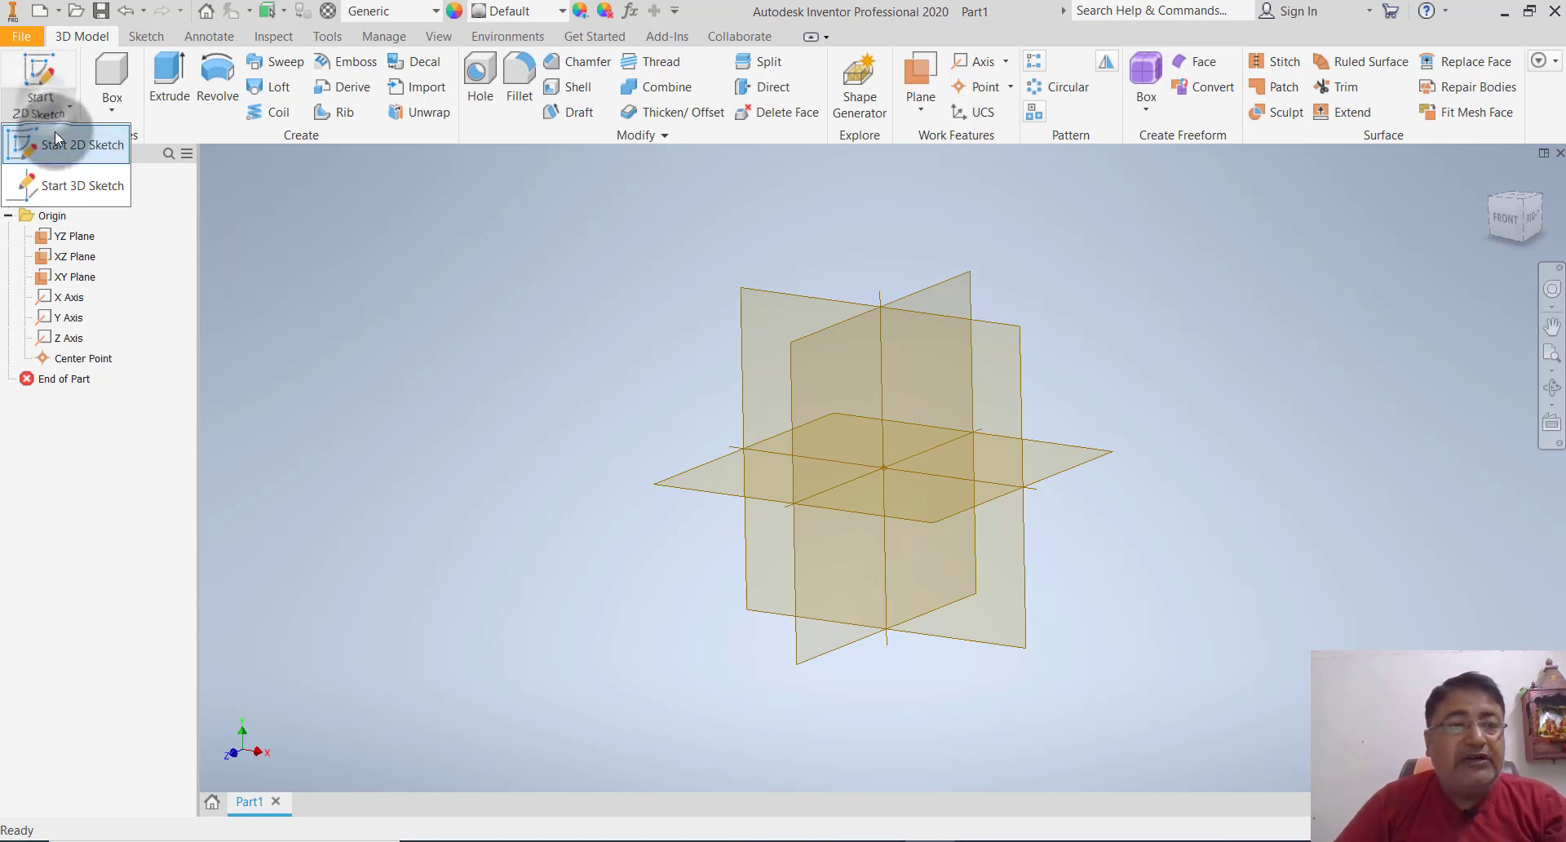
pyautogui.click(56, 142)
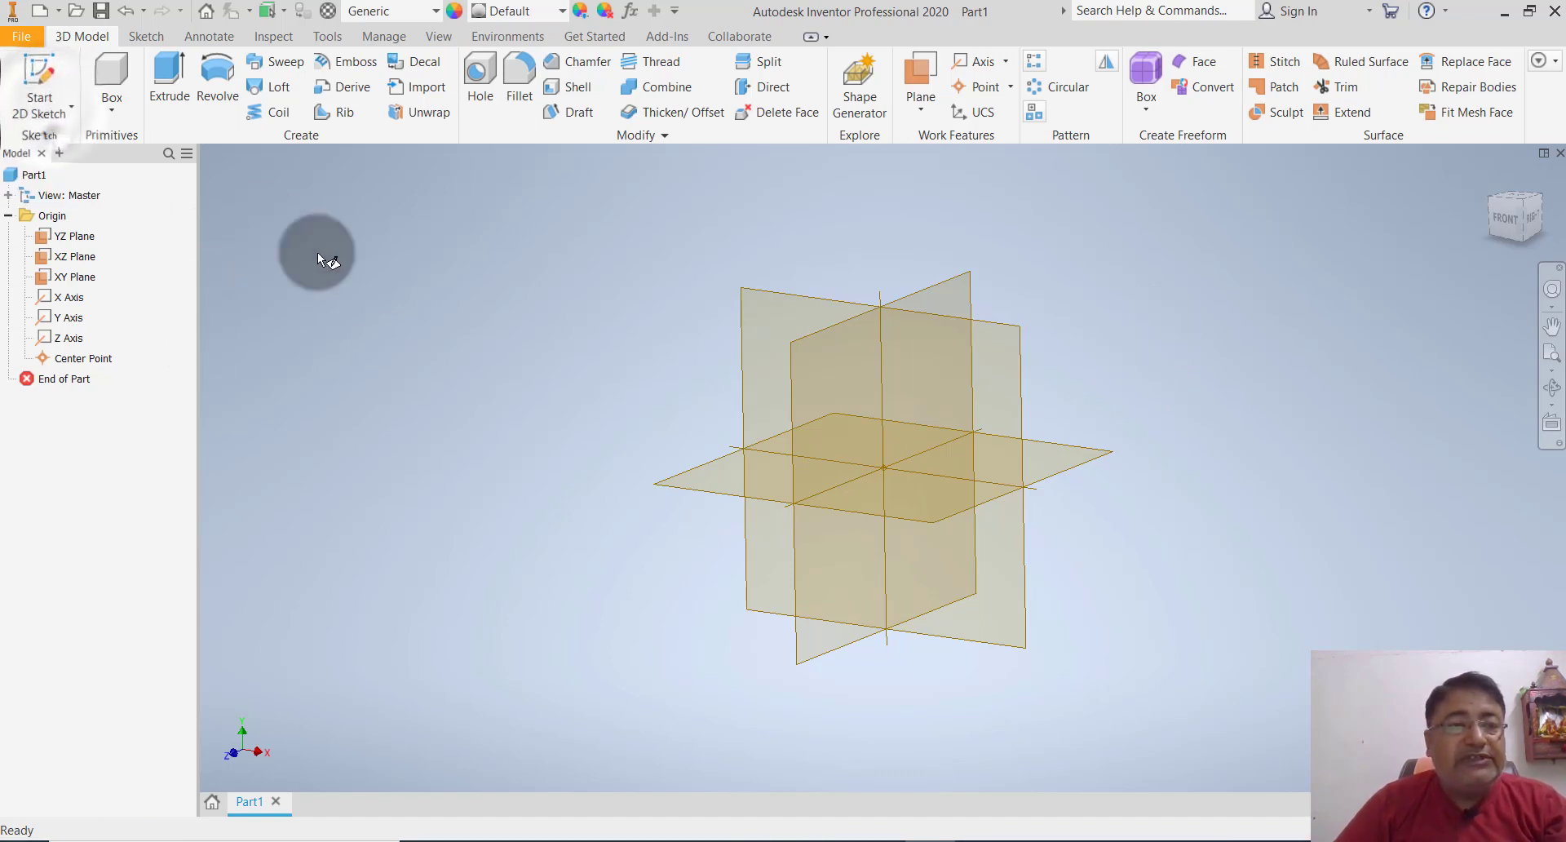
pyautogui.click(786, 298)
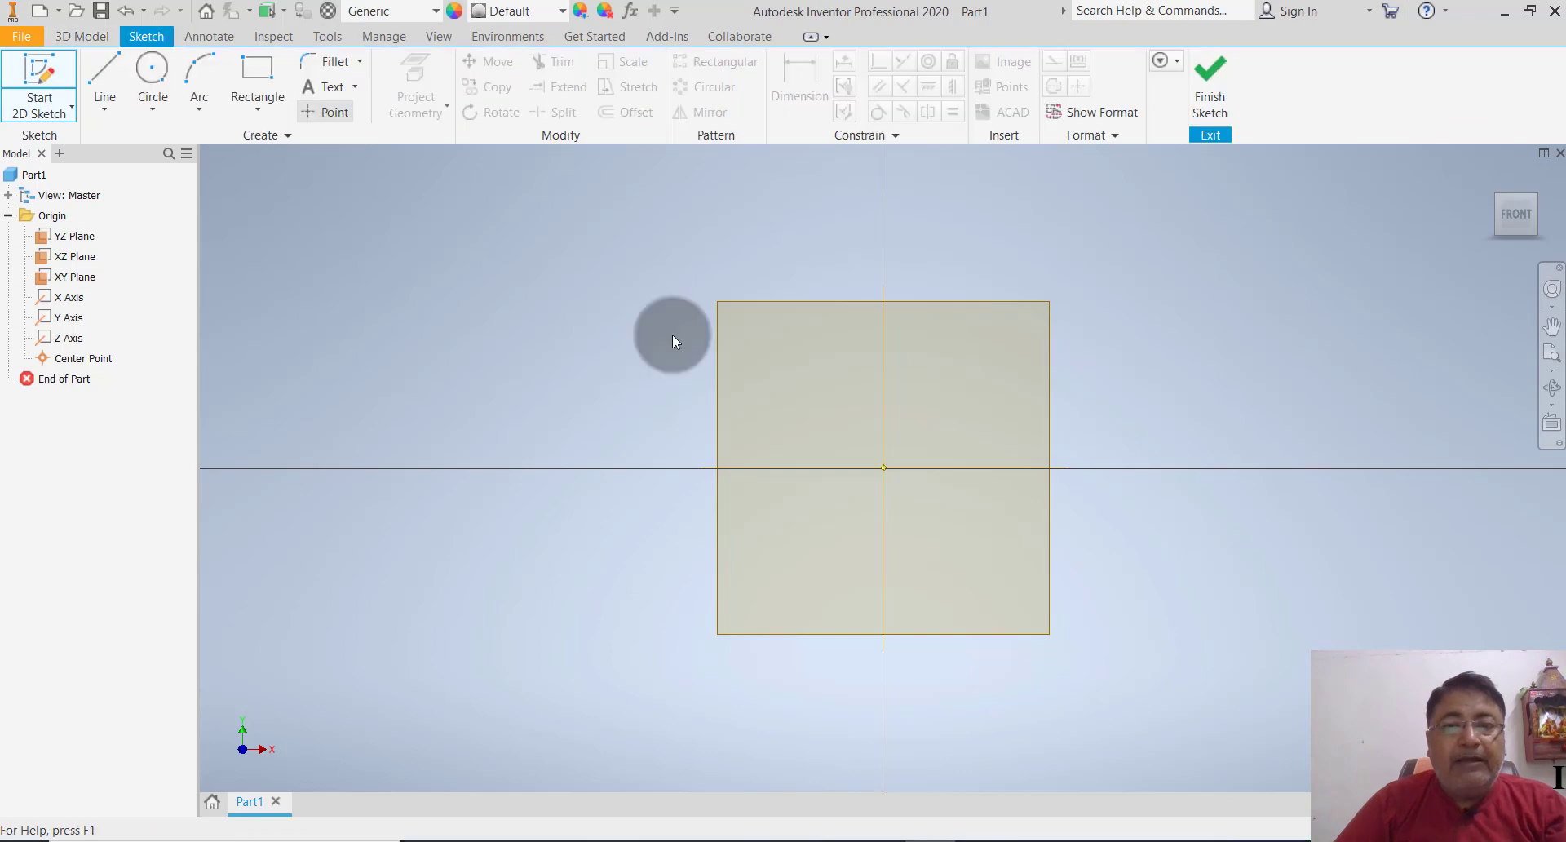
pyautogui.click(153, 75)
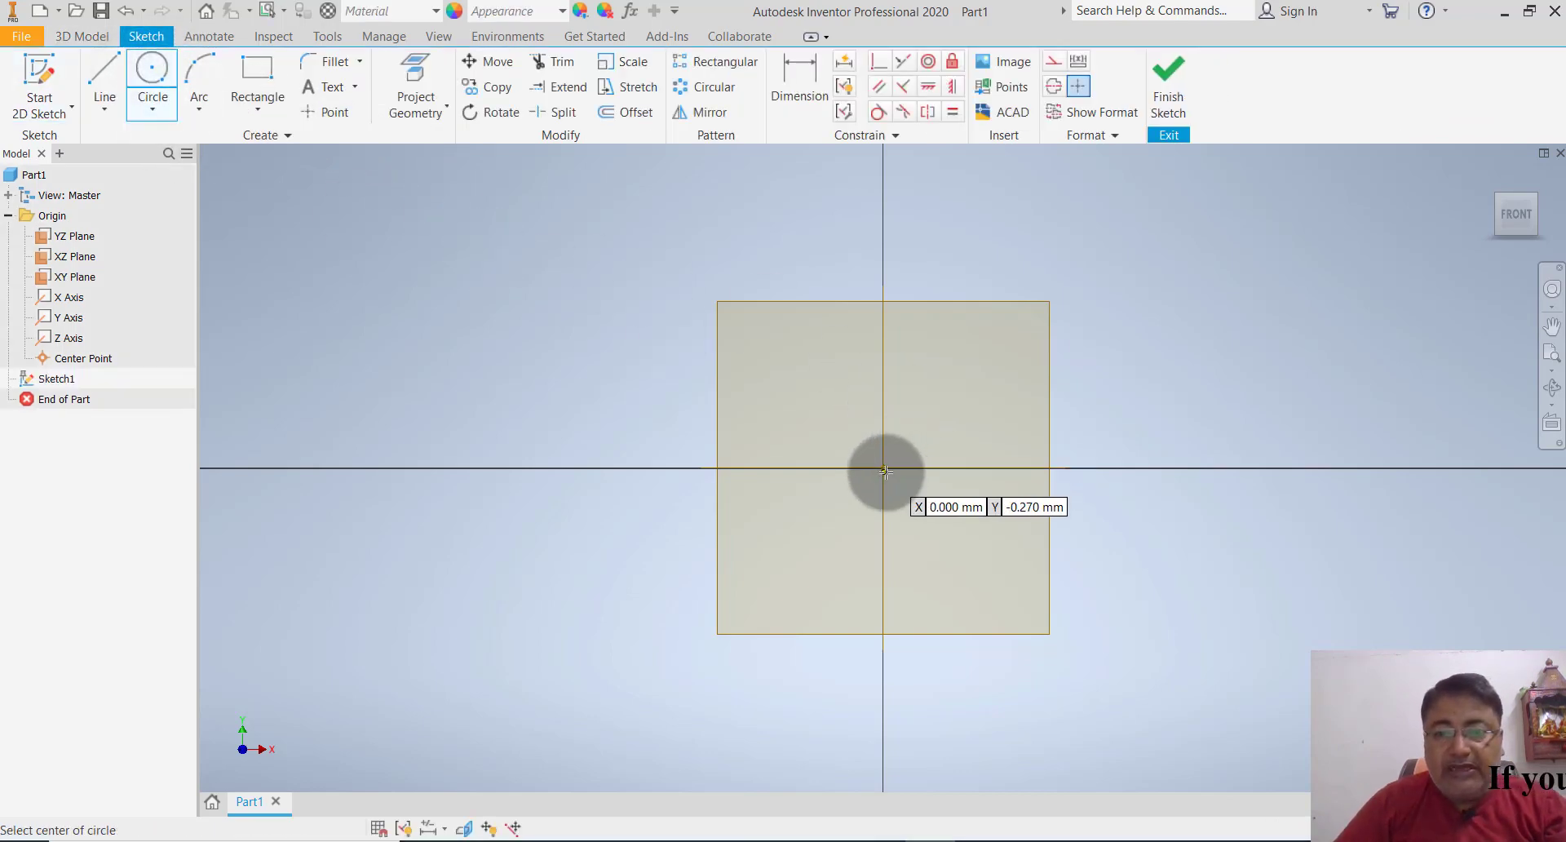
pyautogui.click(883, 467)
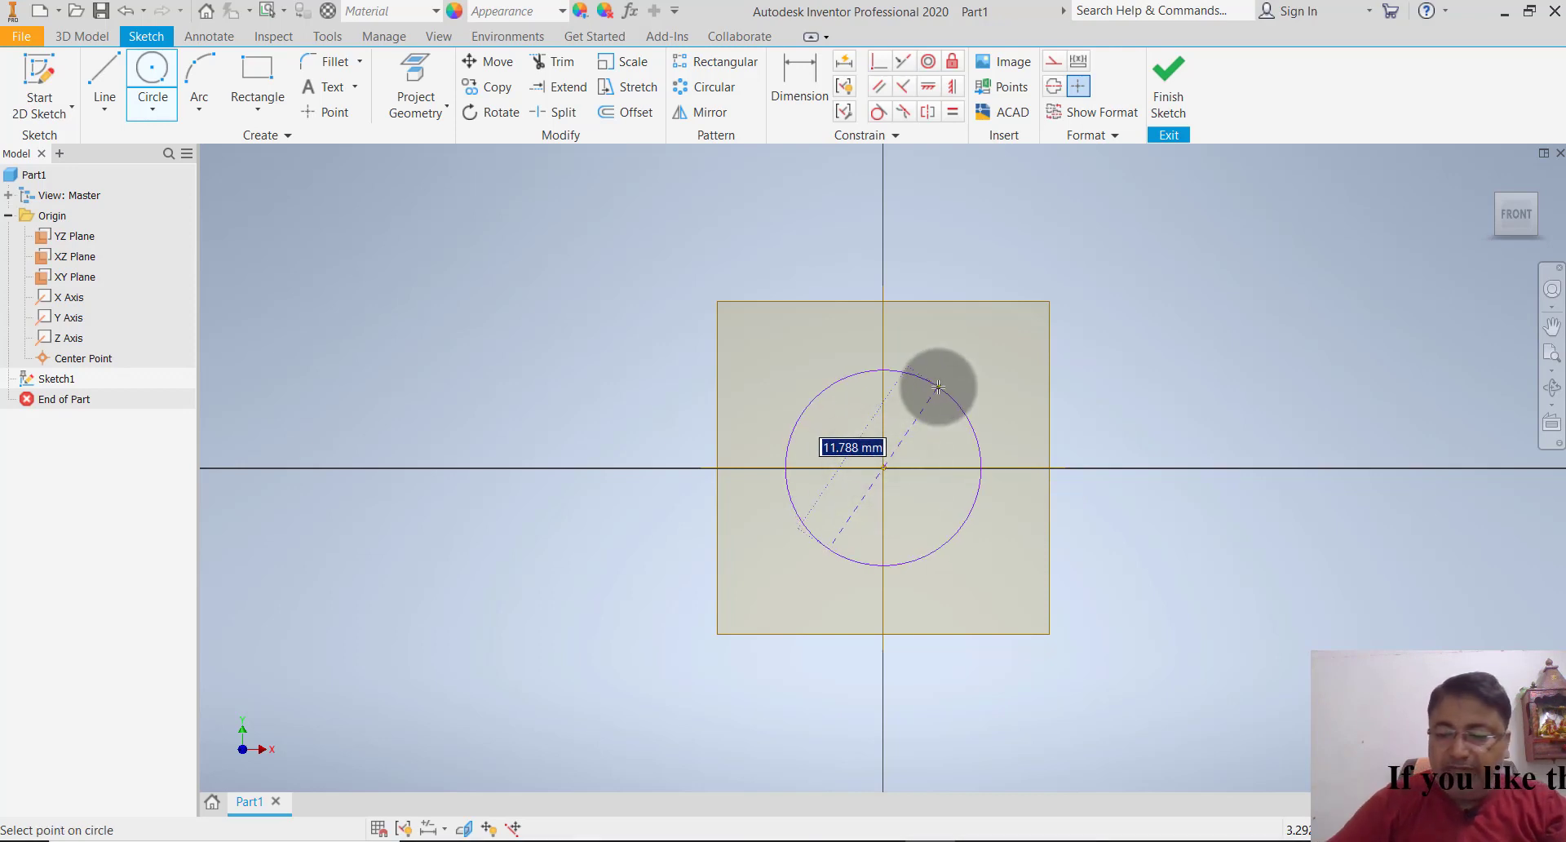
pyautogui.write('25.4')
pyautogui.press('Return')
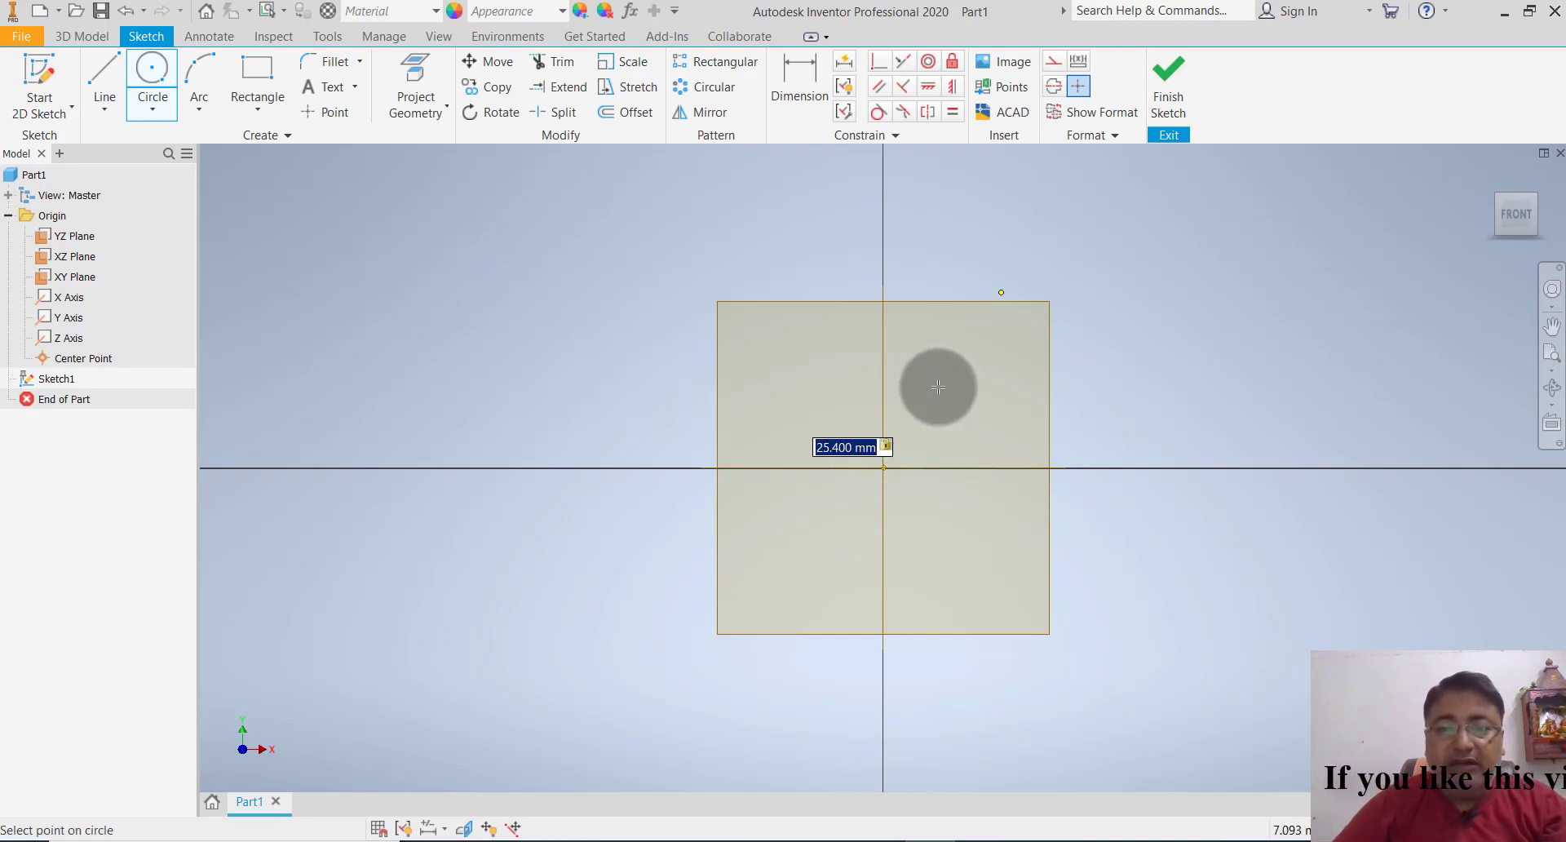
pyautogui.click(1073, 333)
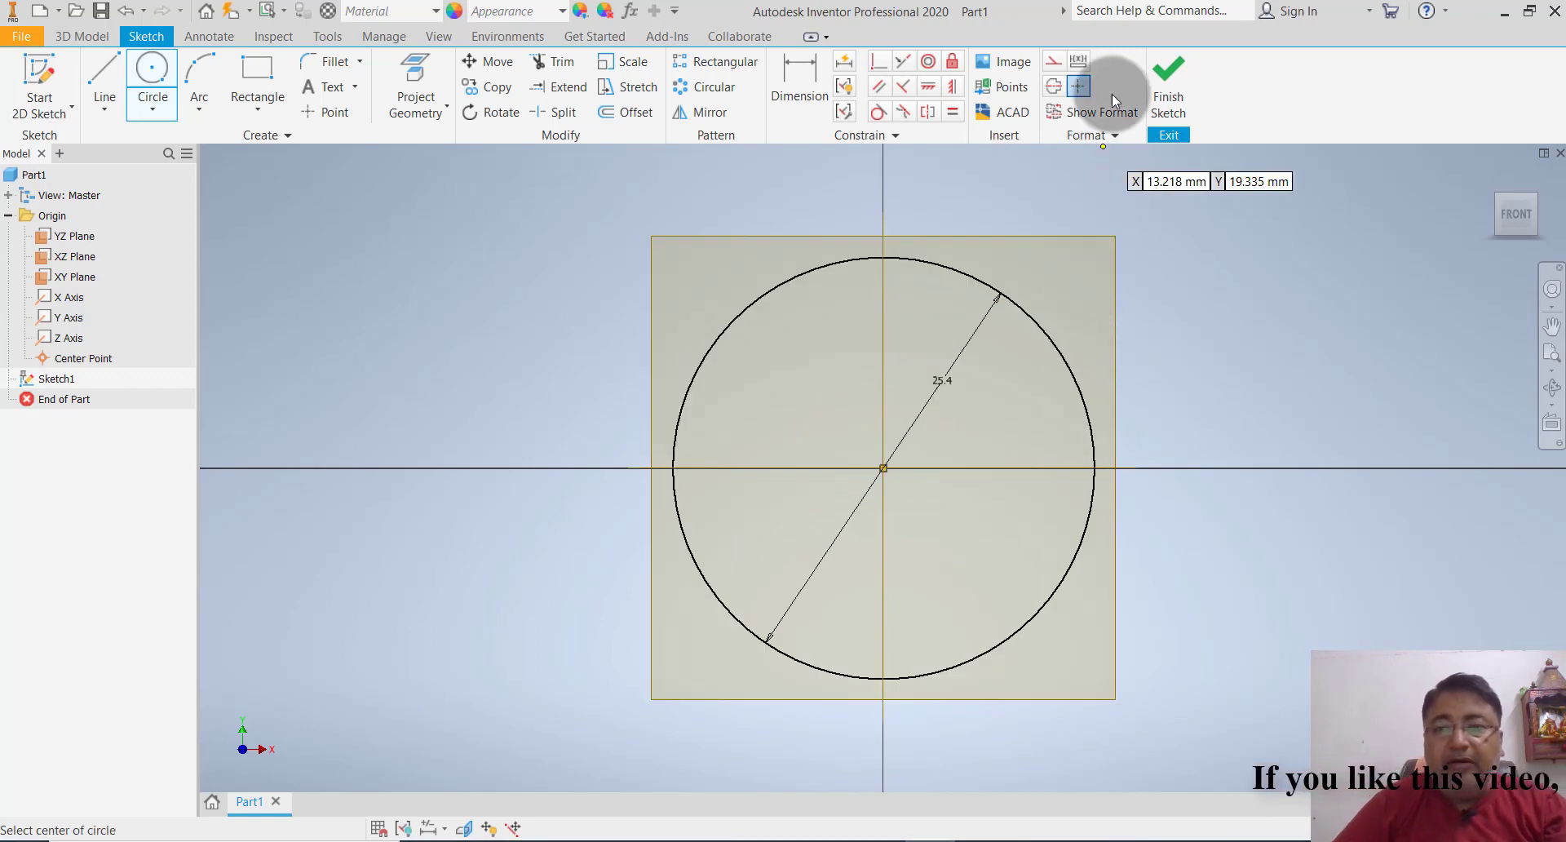
pyautogui.click(1167, 82)
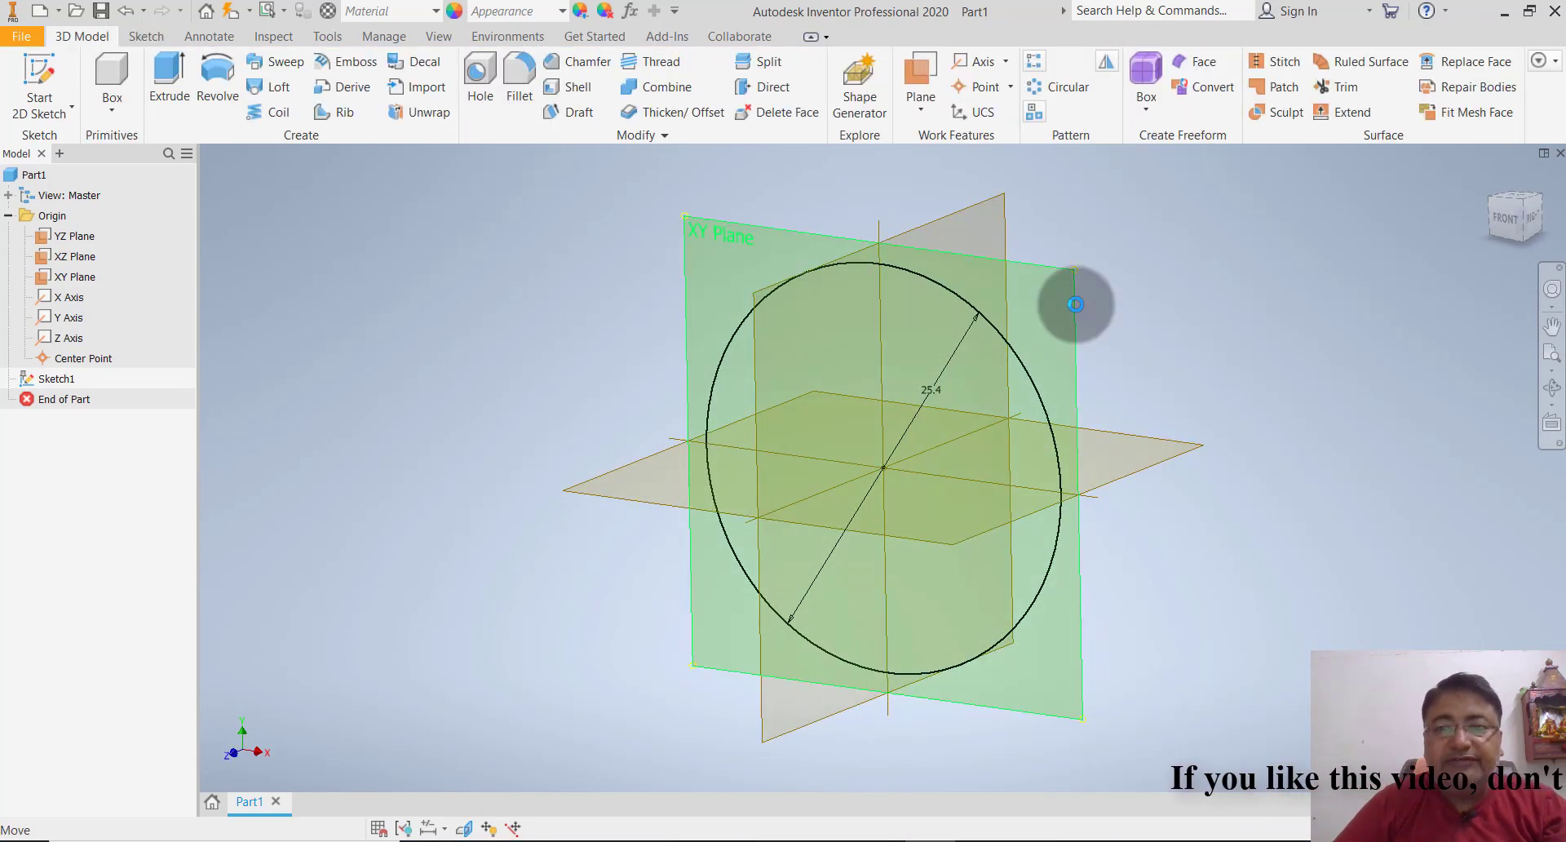
# - Extrude the circle symmetrically about the sketch plane to a total distance of 101.6 mm
pyautogui.click(178, 94)
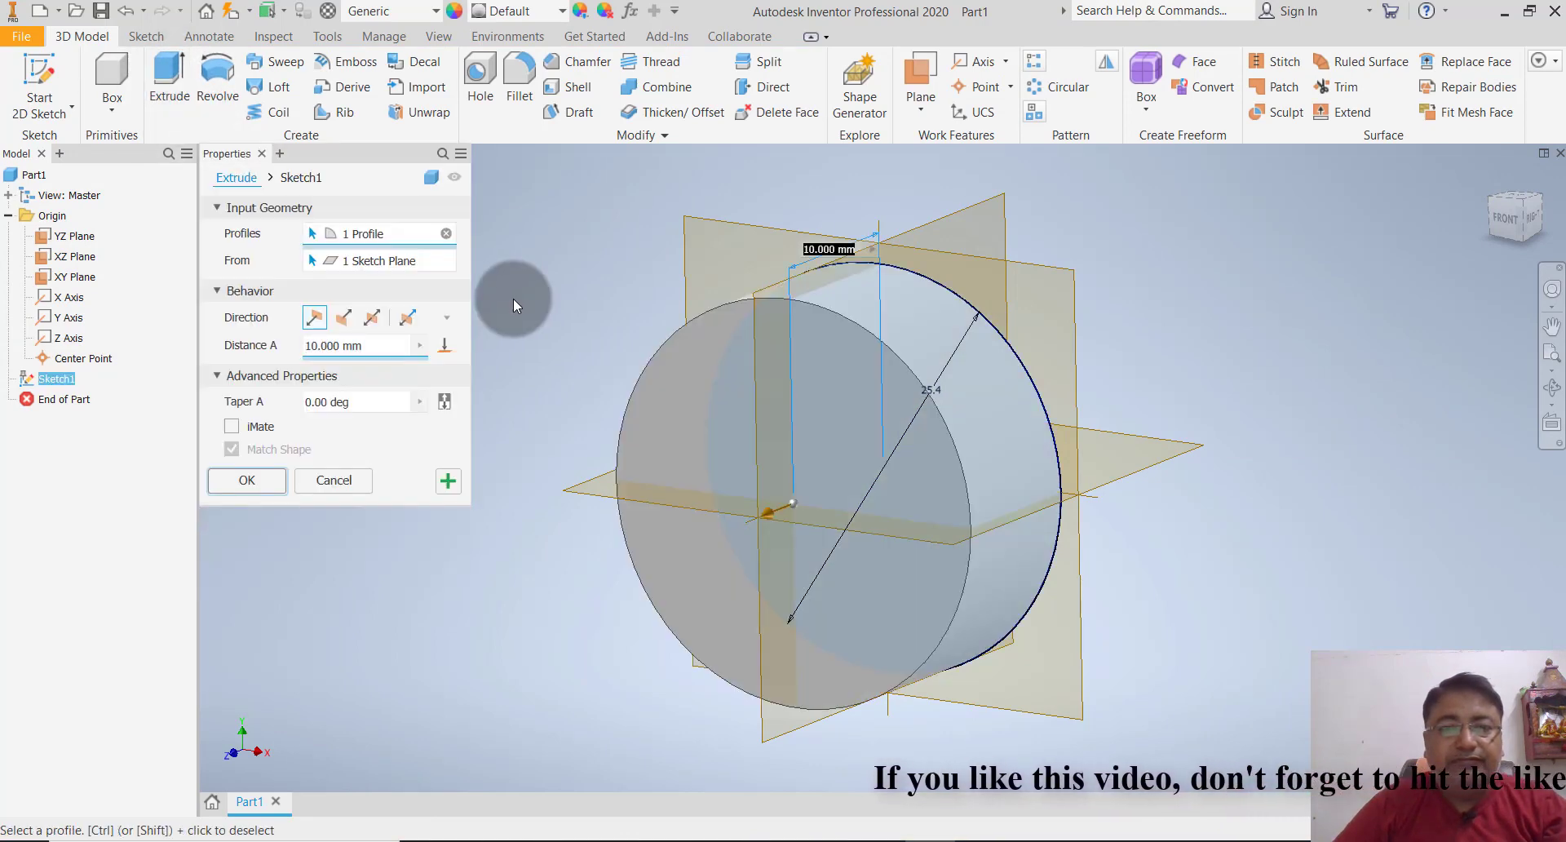
pyautogui.click(372, 319)
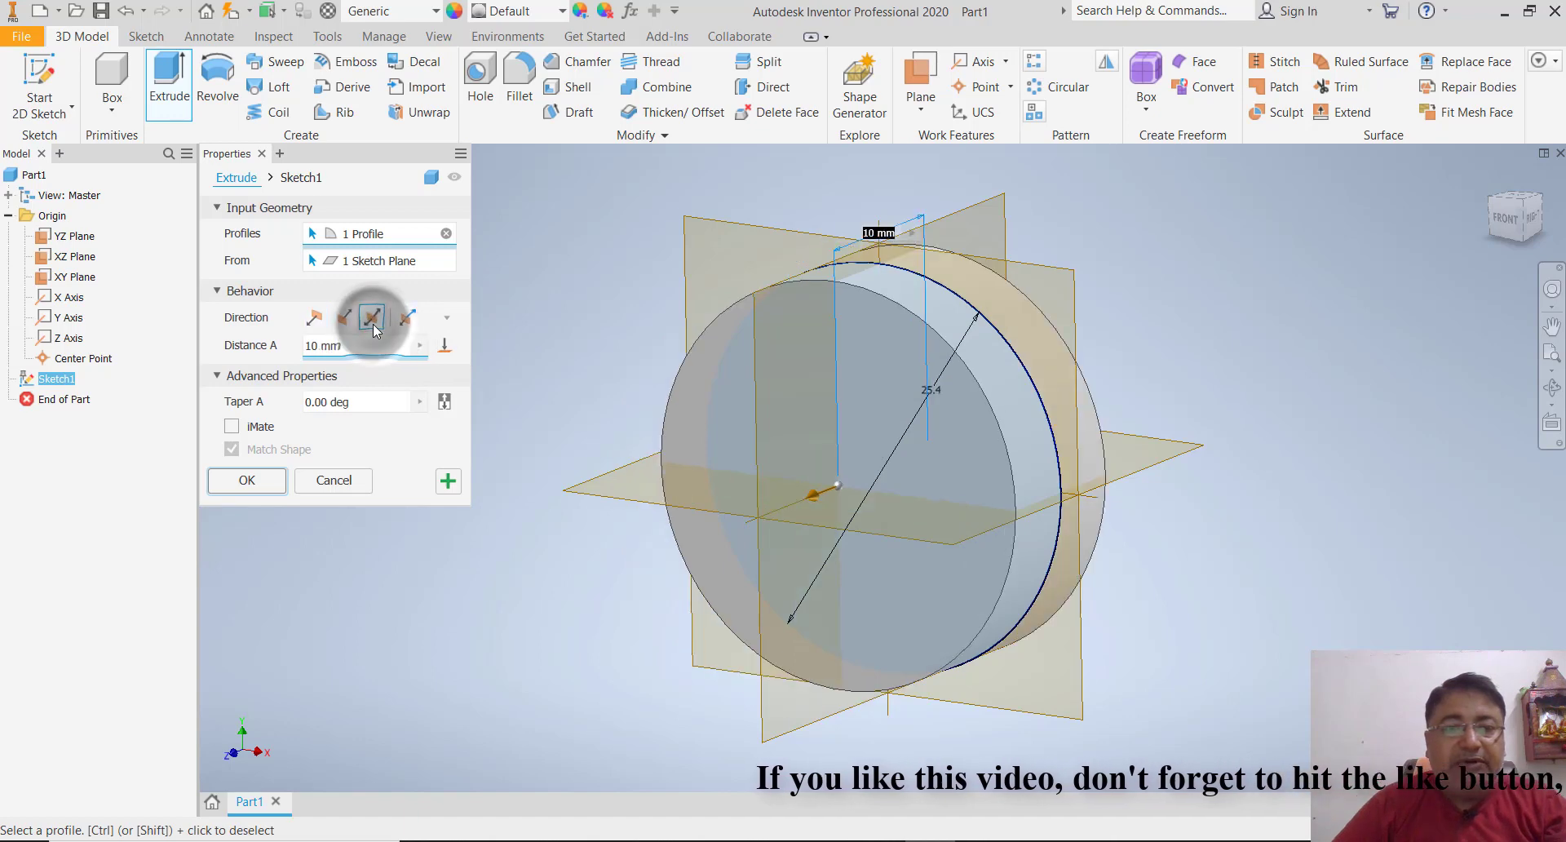
pyautogui.click(317, 346)
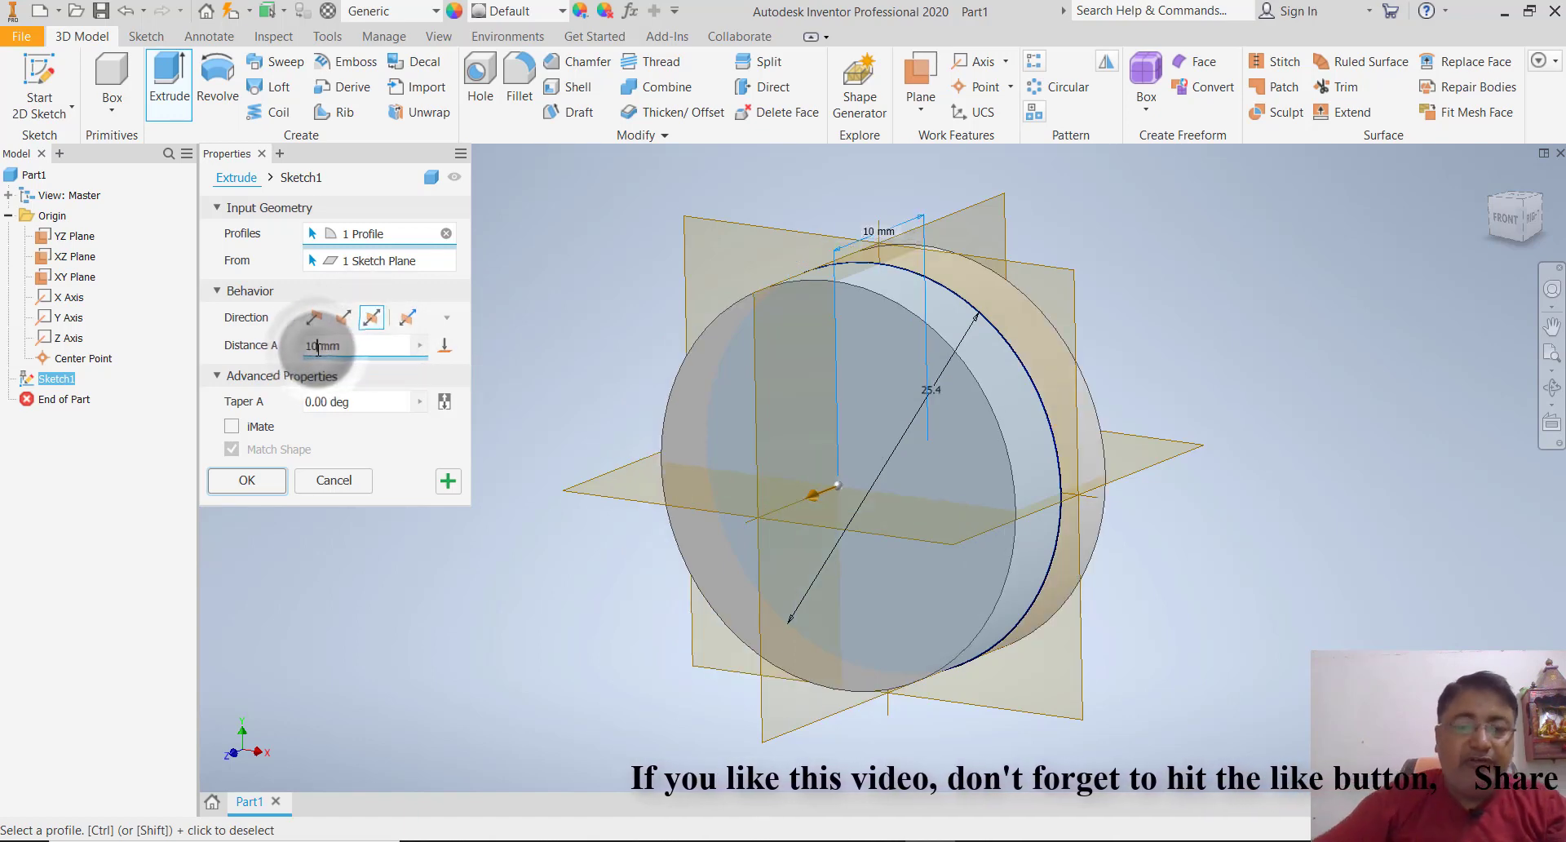
pyautogui.press('BackSpace')
pyautogui.press('BackSpace')
pyautogui.write('10')
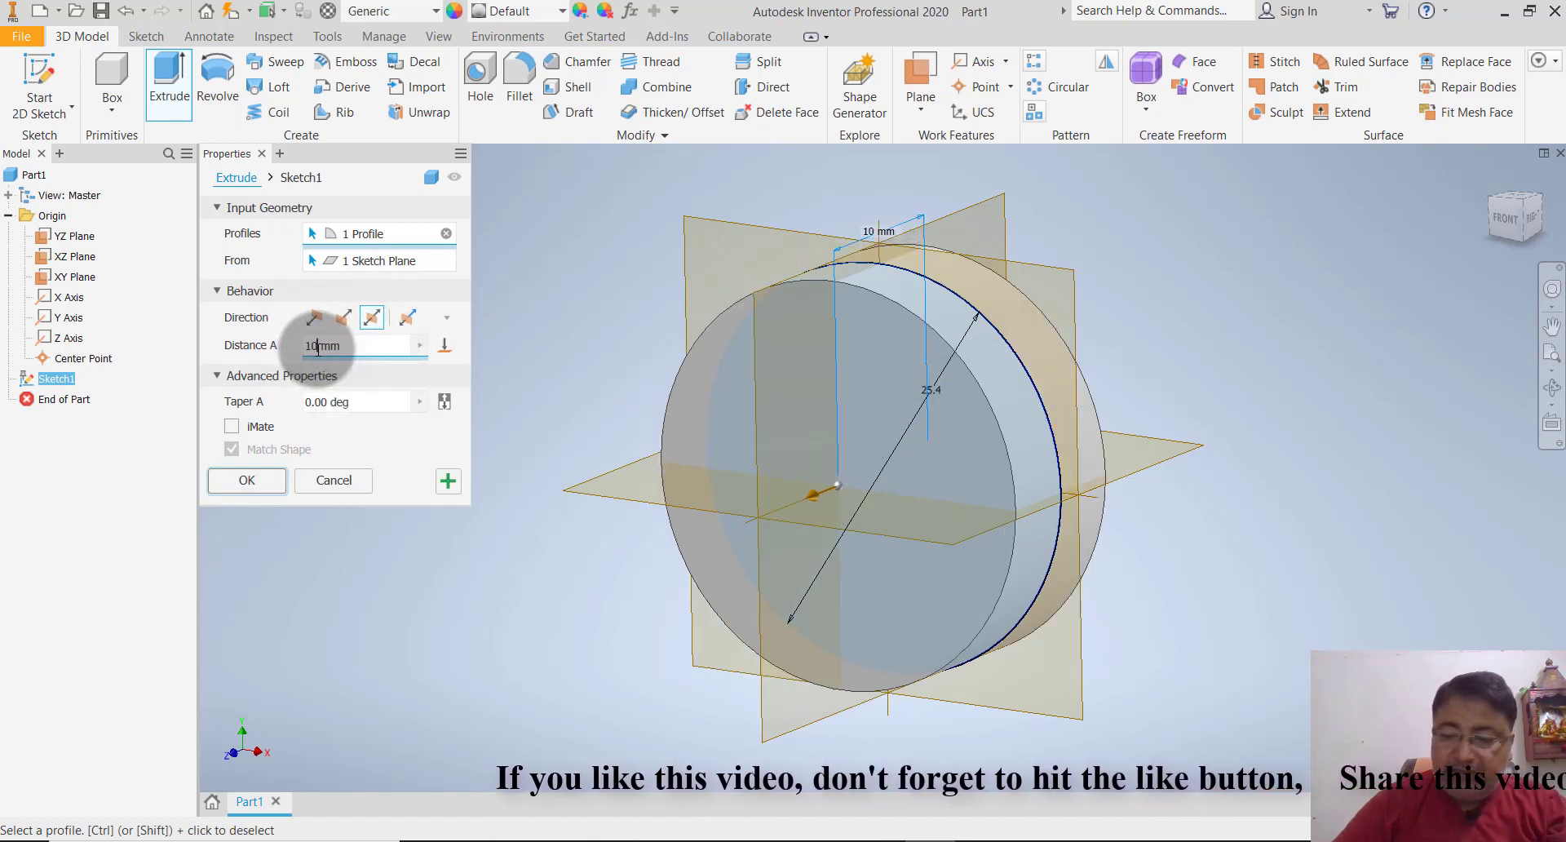
pyautogui.write('1.6')
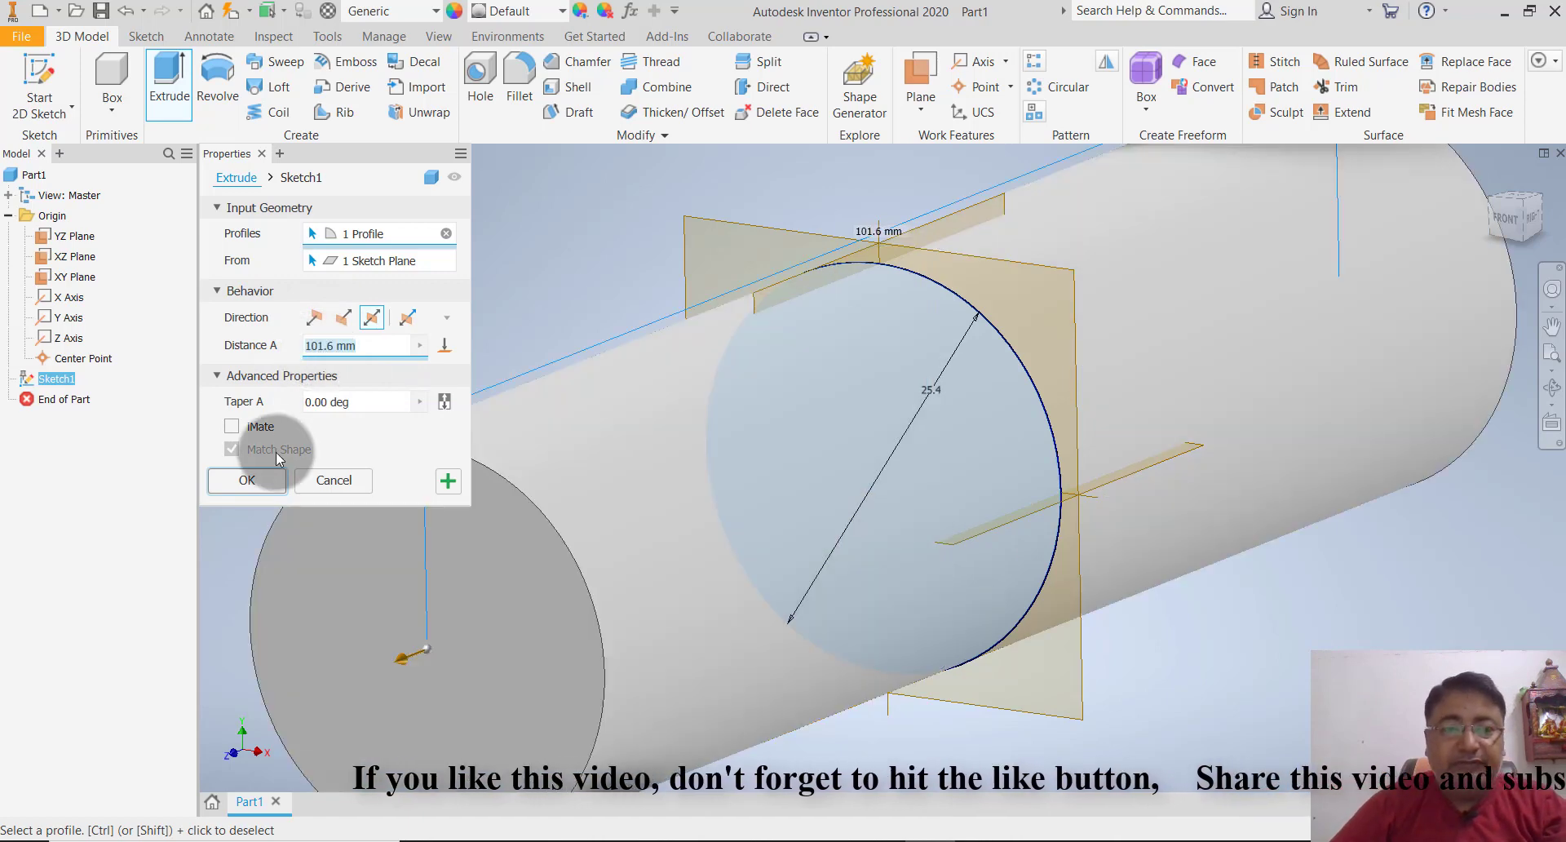
pyautogui.click(258, 483)
# - Start a 2D sketch on the cylinder's front end face
pyautogui.scroll(5, 825, 487)
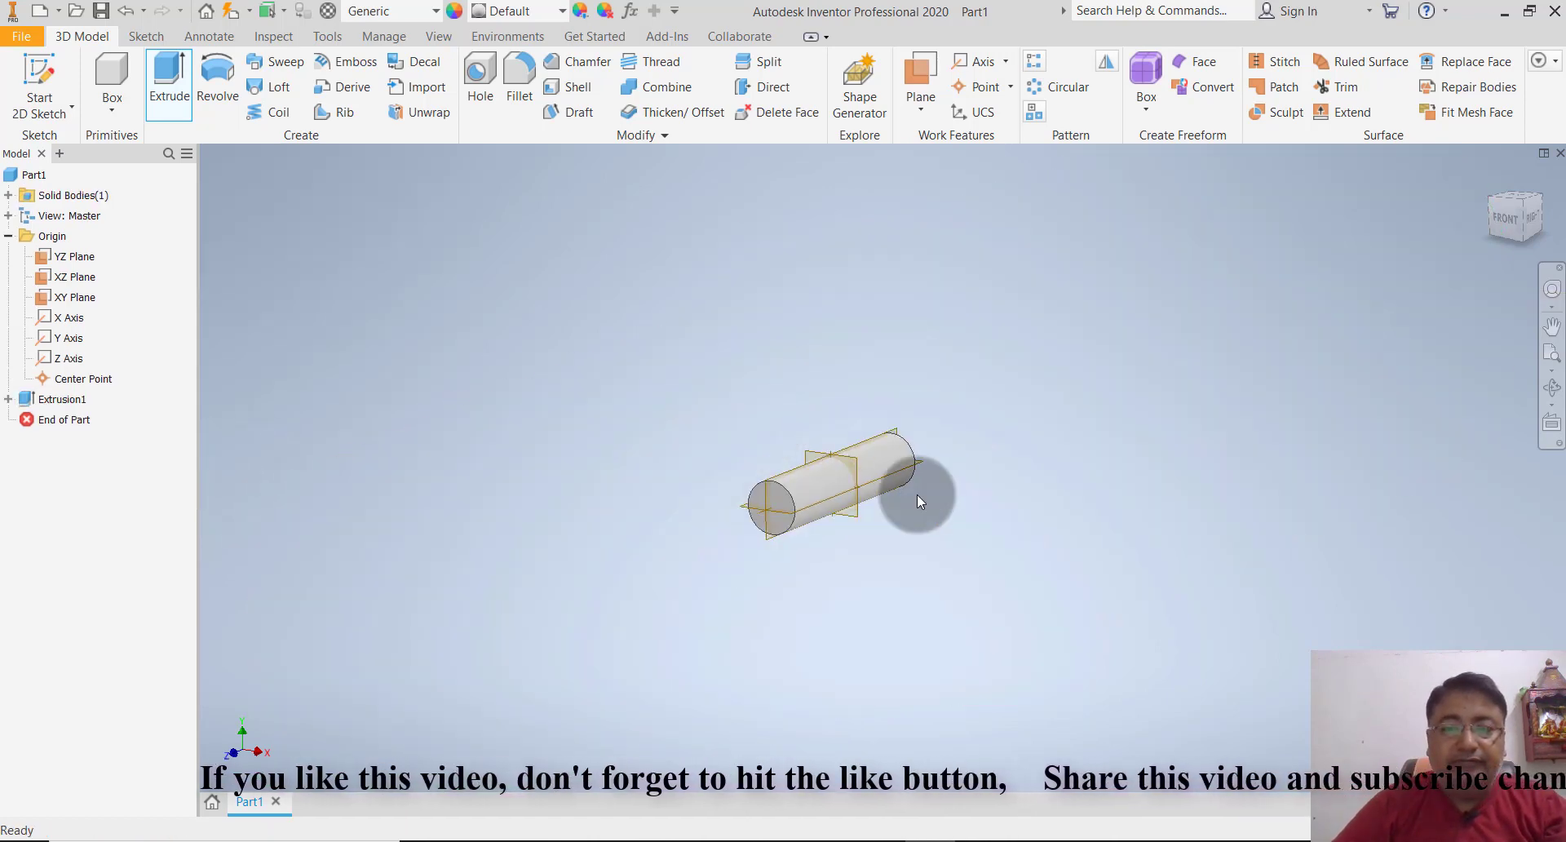
pyautogui.scroll(-3, 821, 523)
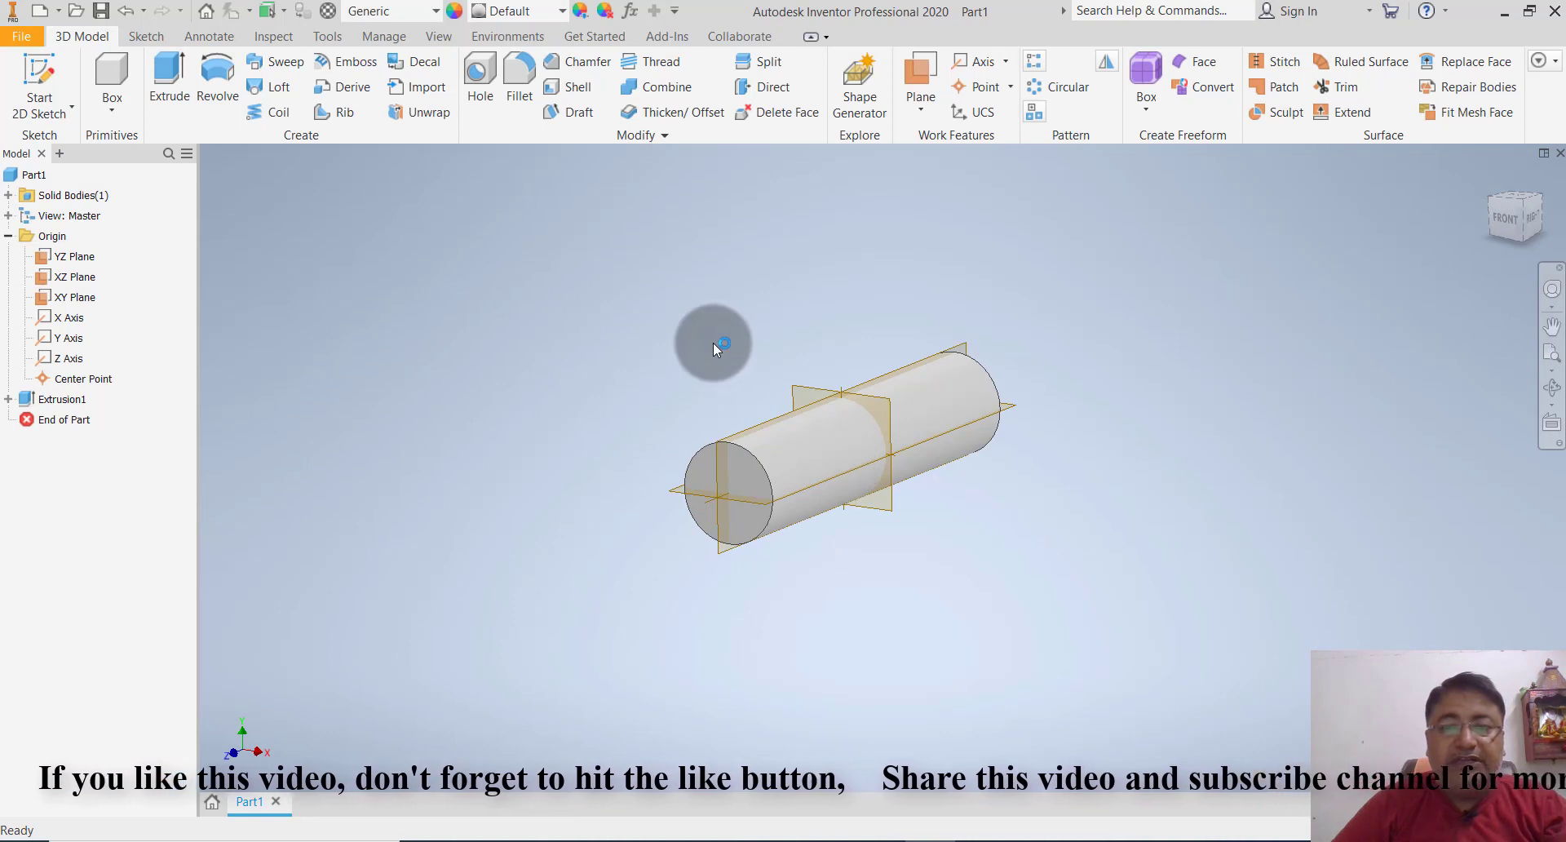
pyautogui.click(72, 114)
pyautogui.click(65, 136)
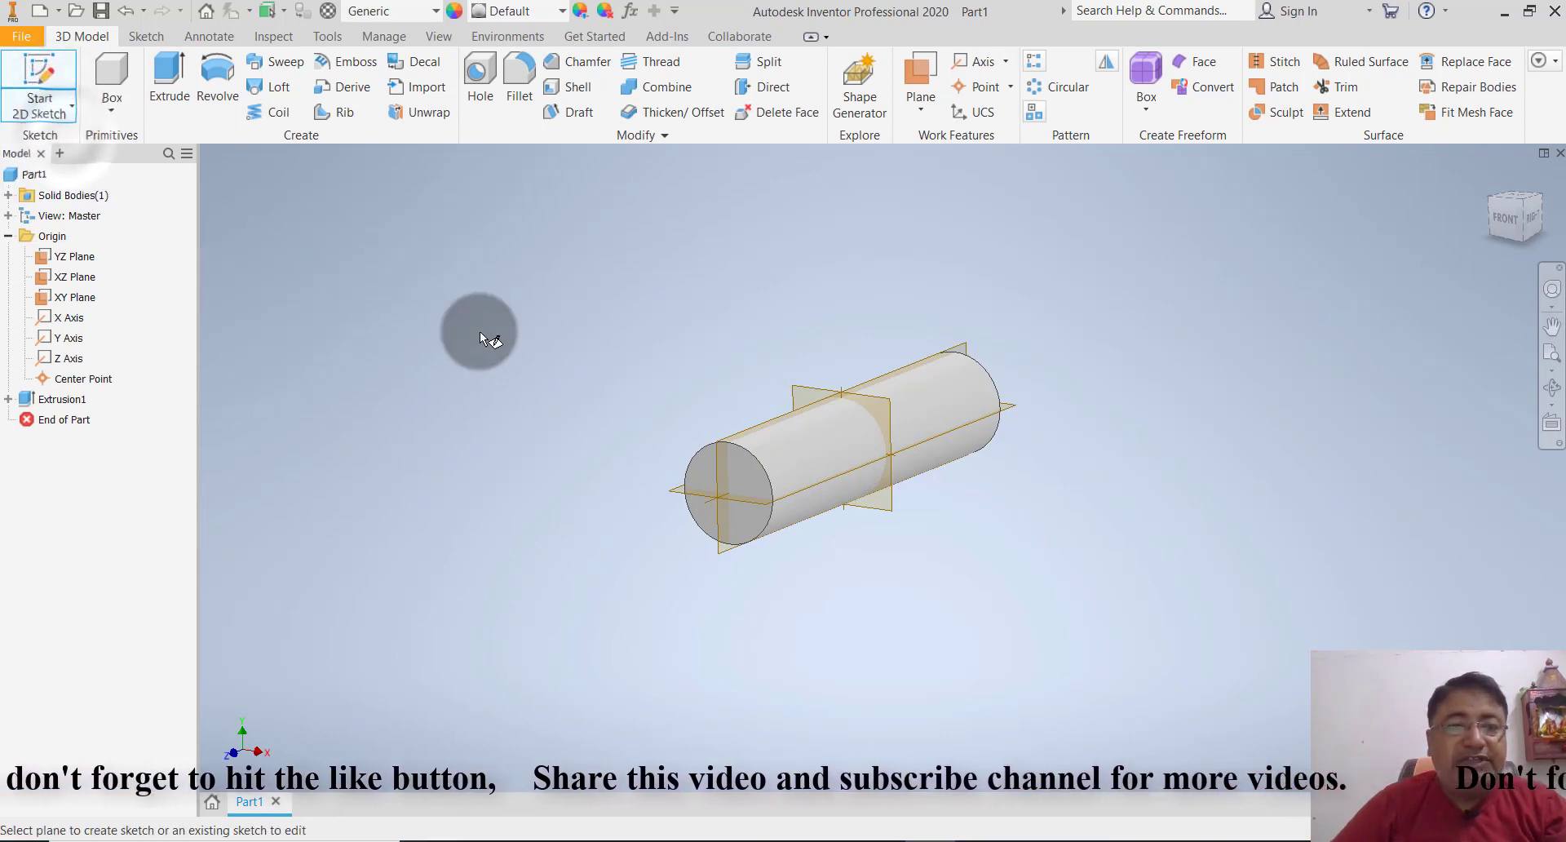
pyautogui.click(693, 468)
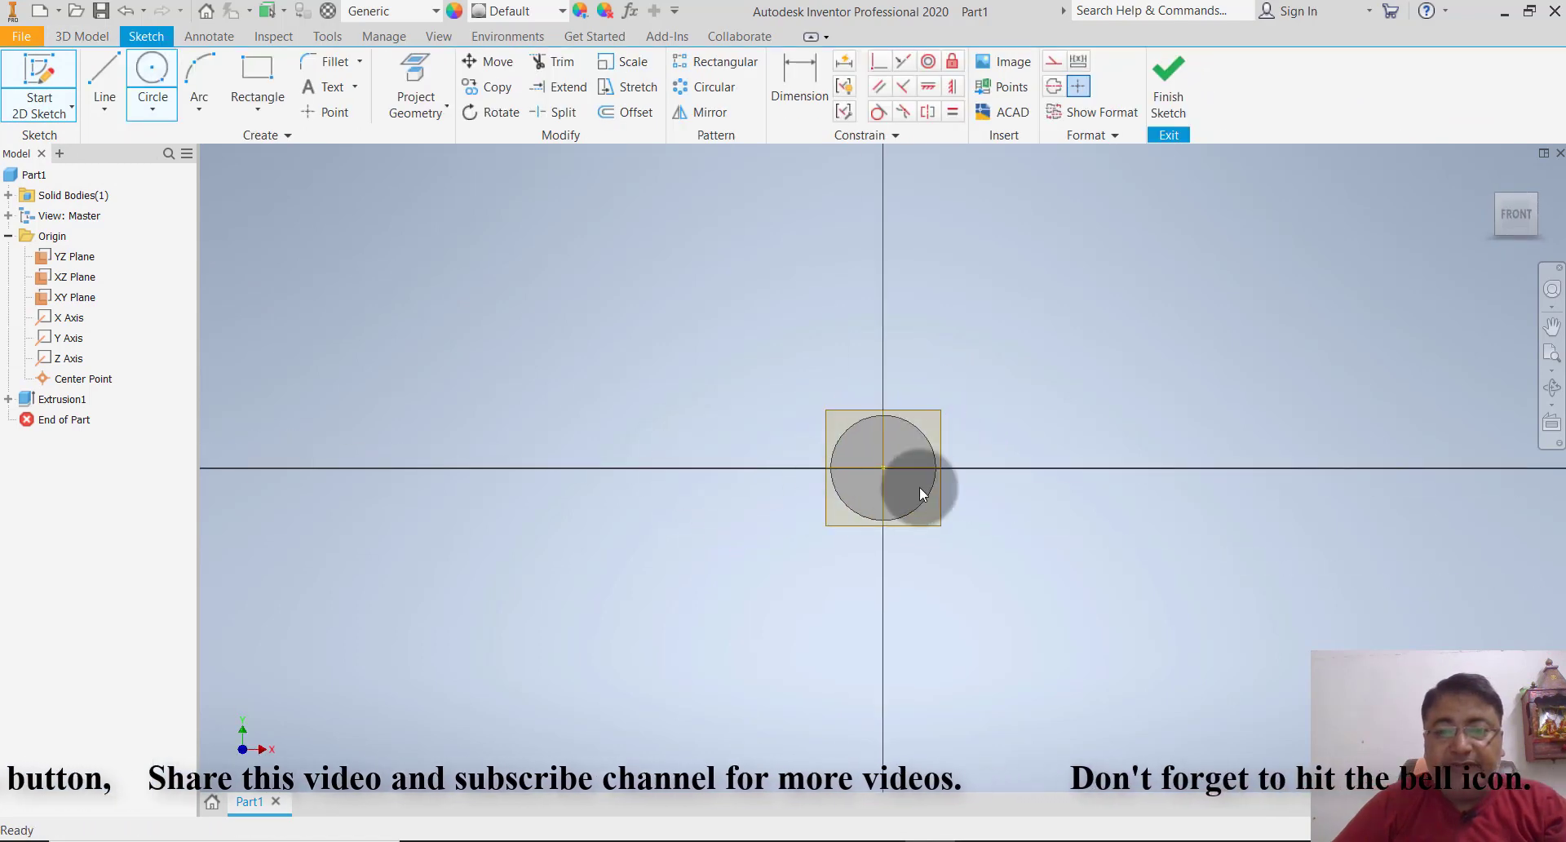
# - Sketch a 13 mm diameter circle centered on the horizontal axis, overlapping the end face's edge on the positive X side
pyautogui.scroll(-6, 920, 487)
pyautogui.scroll(3, 956, 472)
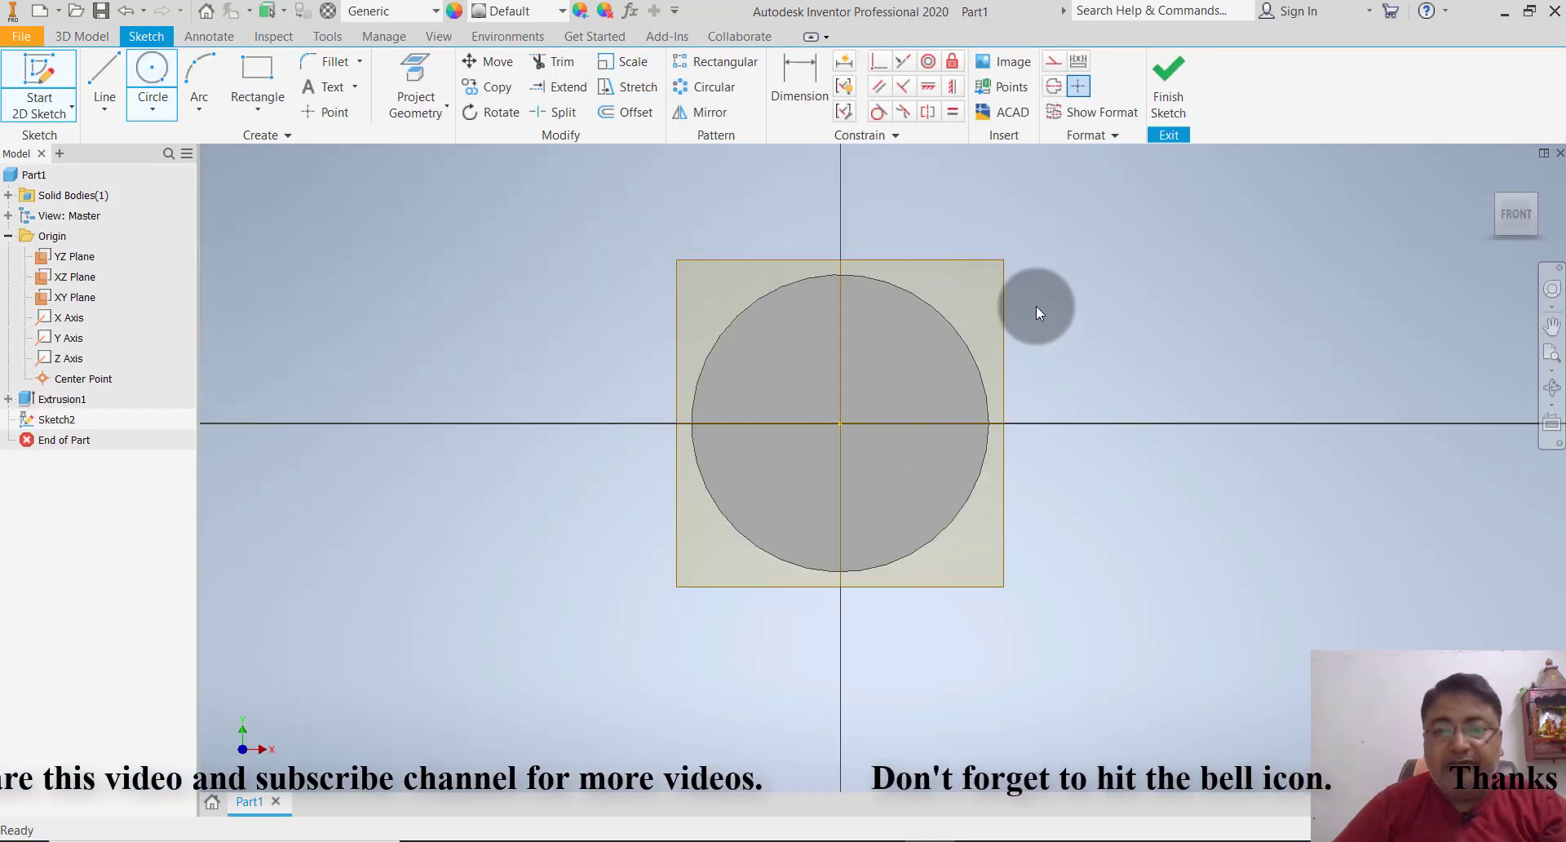
pyautogui.scroll(-3, 1036, 306)
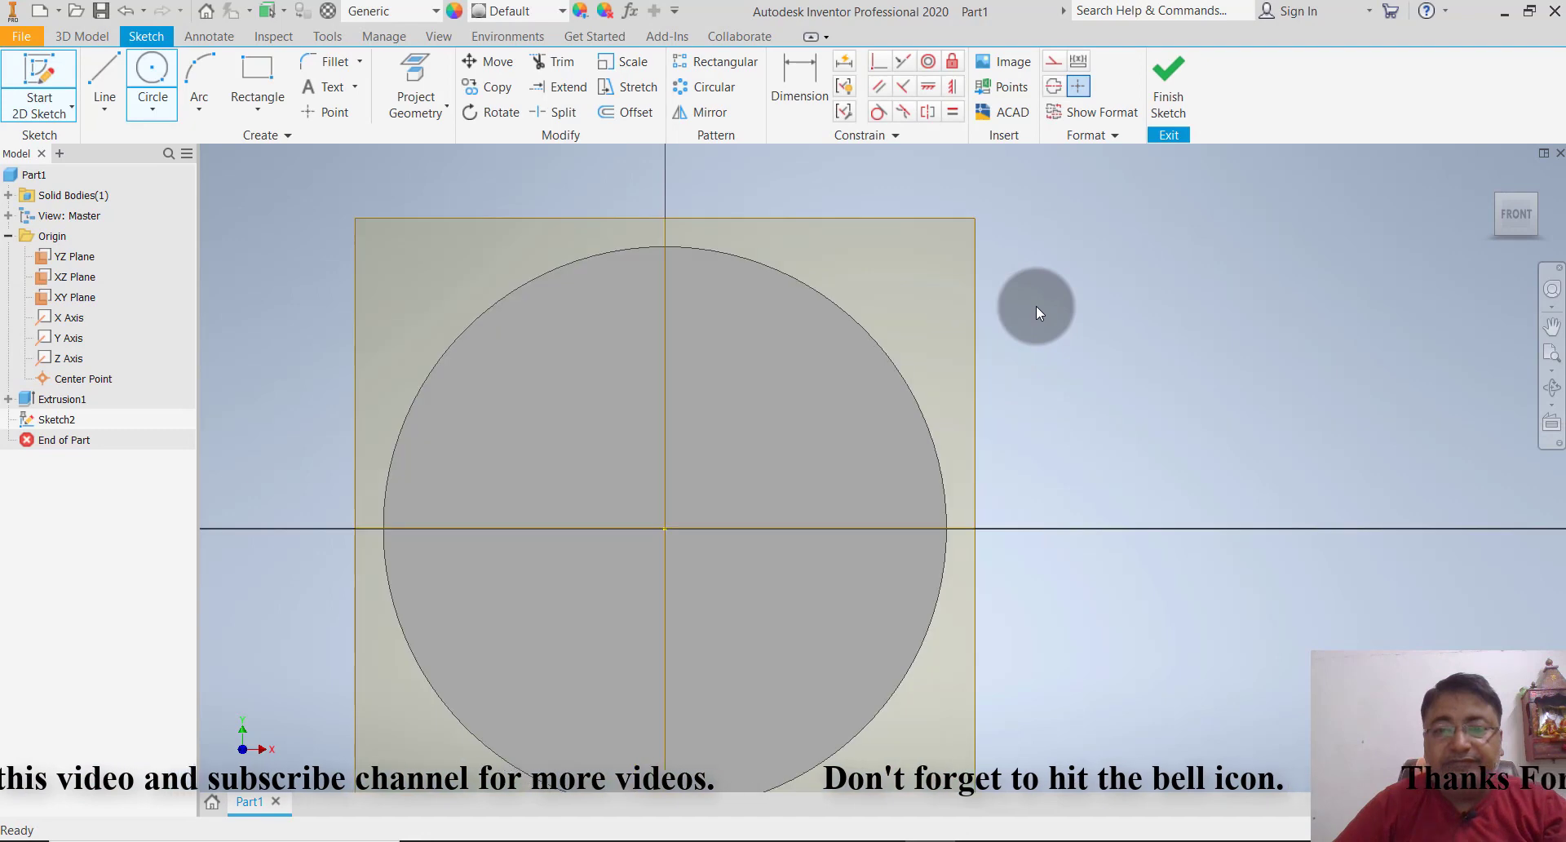
pyautogui.click(155, 108)
pyautogui.click(164, 136)
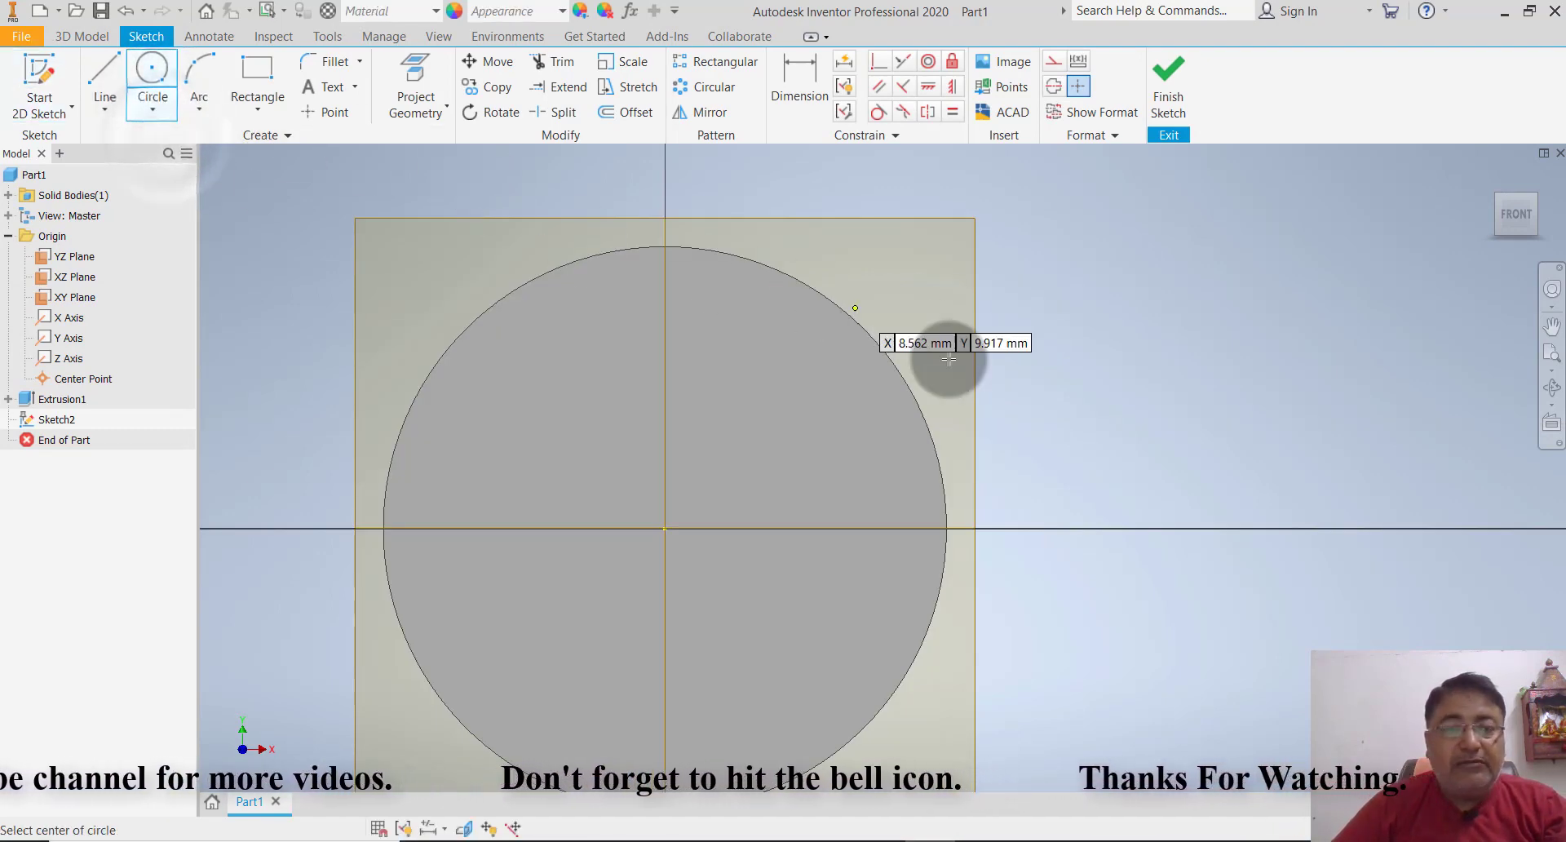
pyautogui.click(1074, 528)
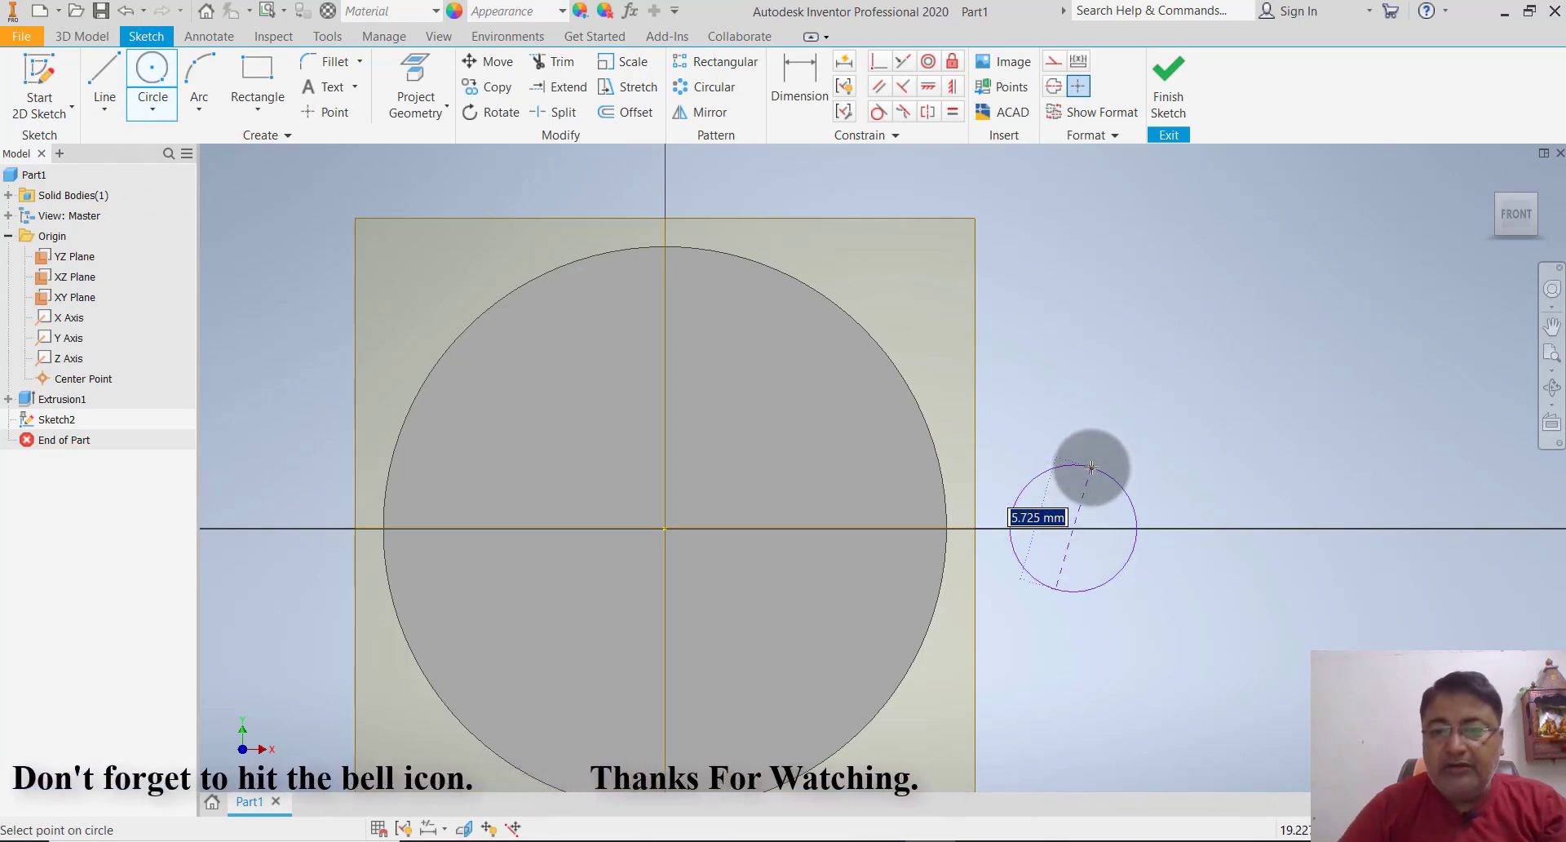
pyautogui.write('13')
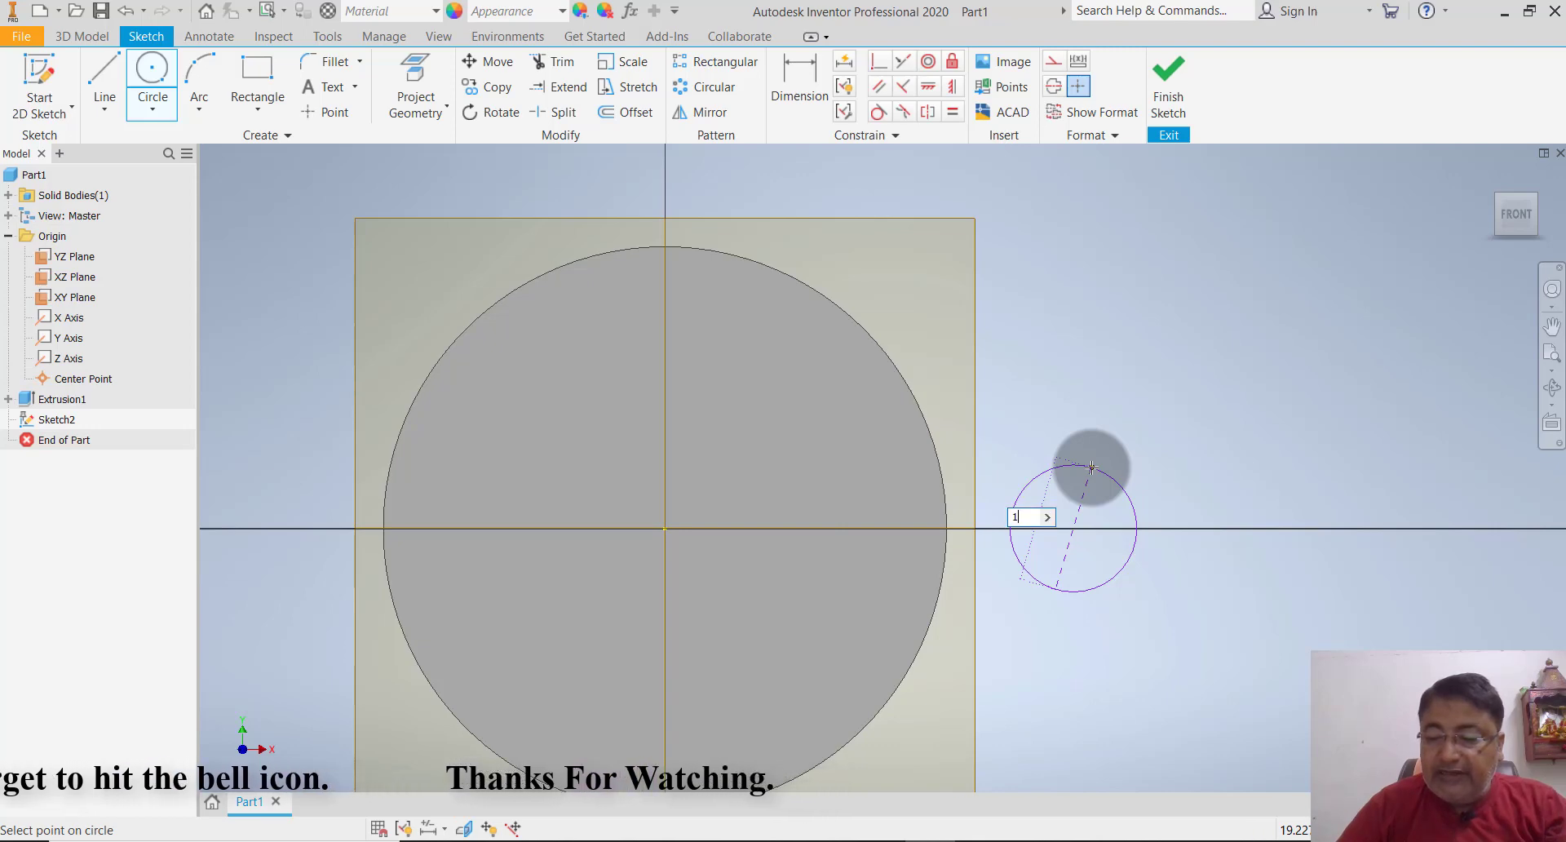
pyautogui.press('Tab')
pyautogui.press('Return')
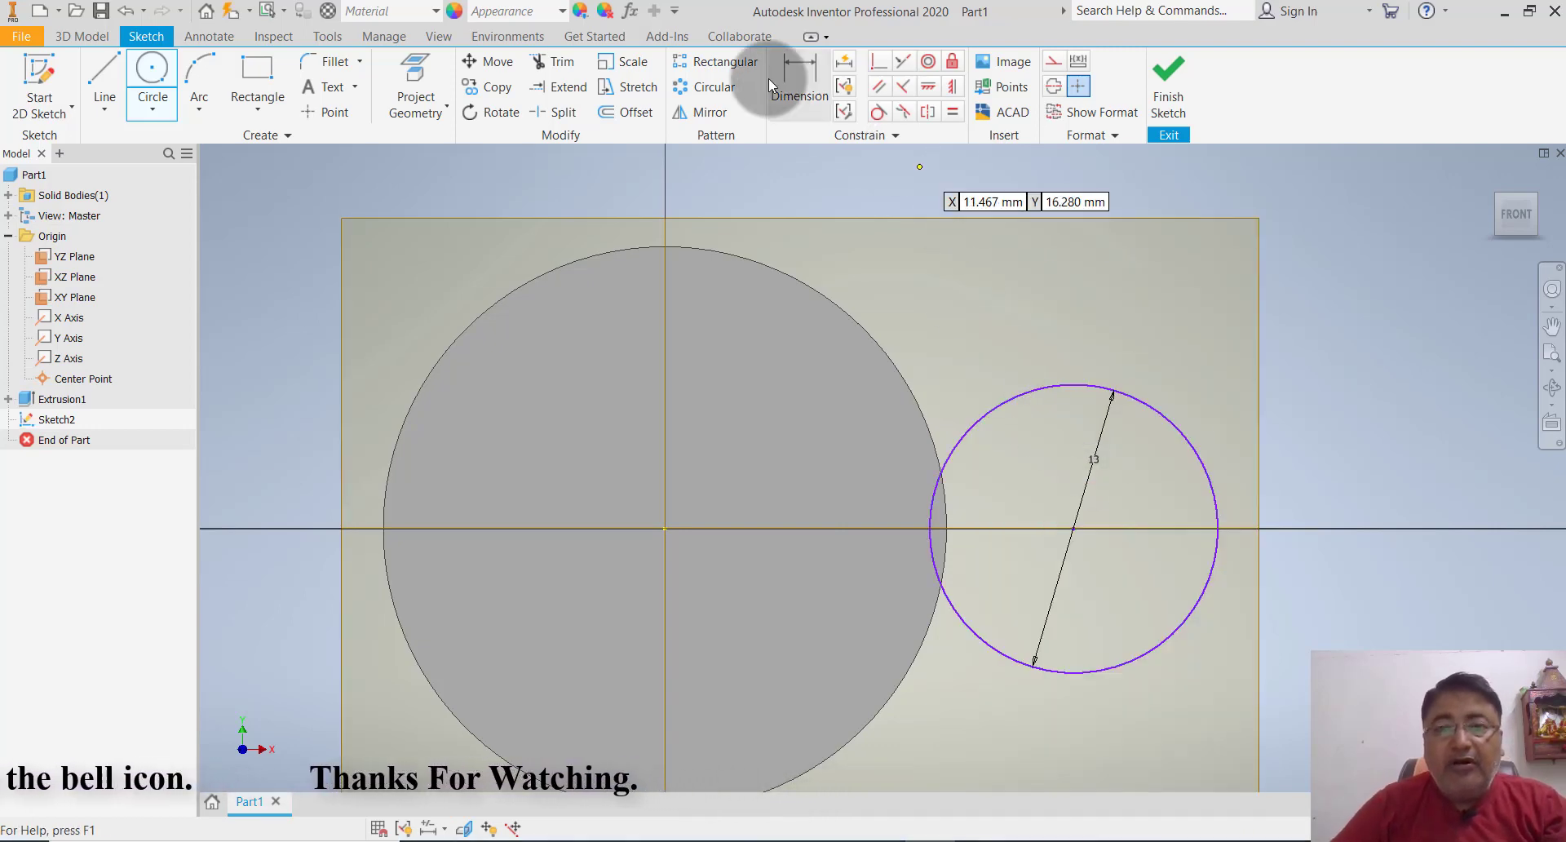
# - Dimension the horizontal distance between the origin and the 13 mm circle's center as 17 mm and finish the sketch
pyautogui.click(778, 87)
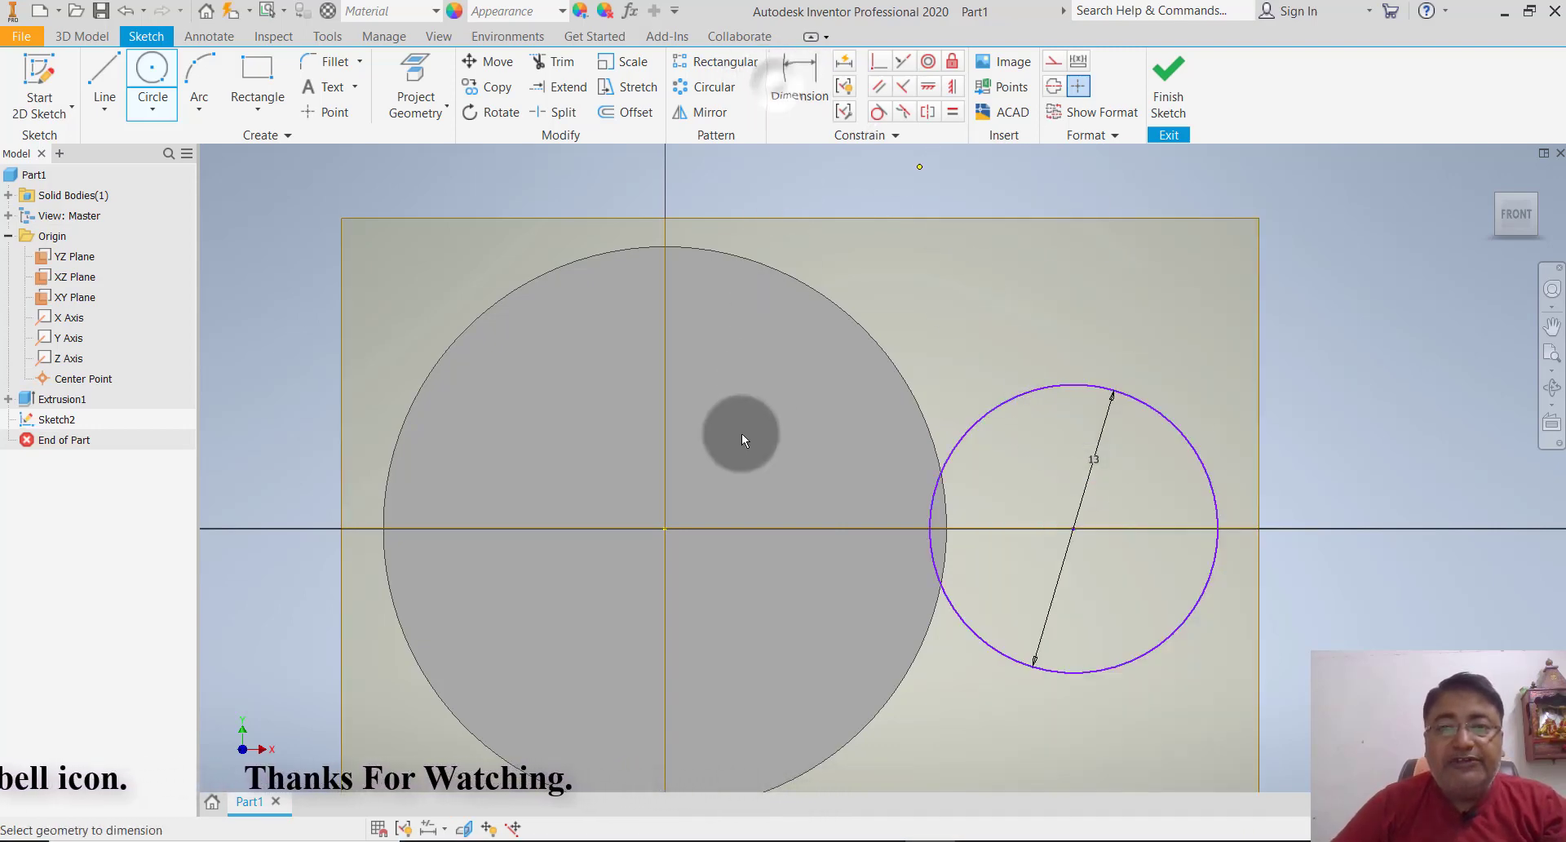
pyautogui.click(665, 530)
pyautogui.click(1074, 529)
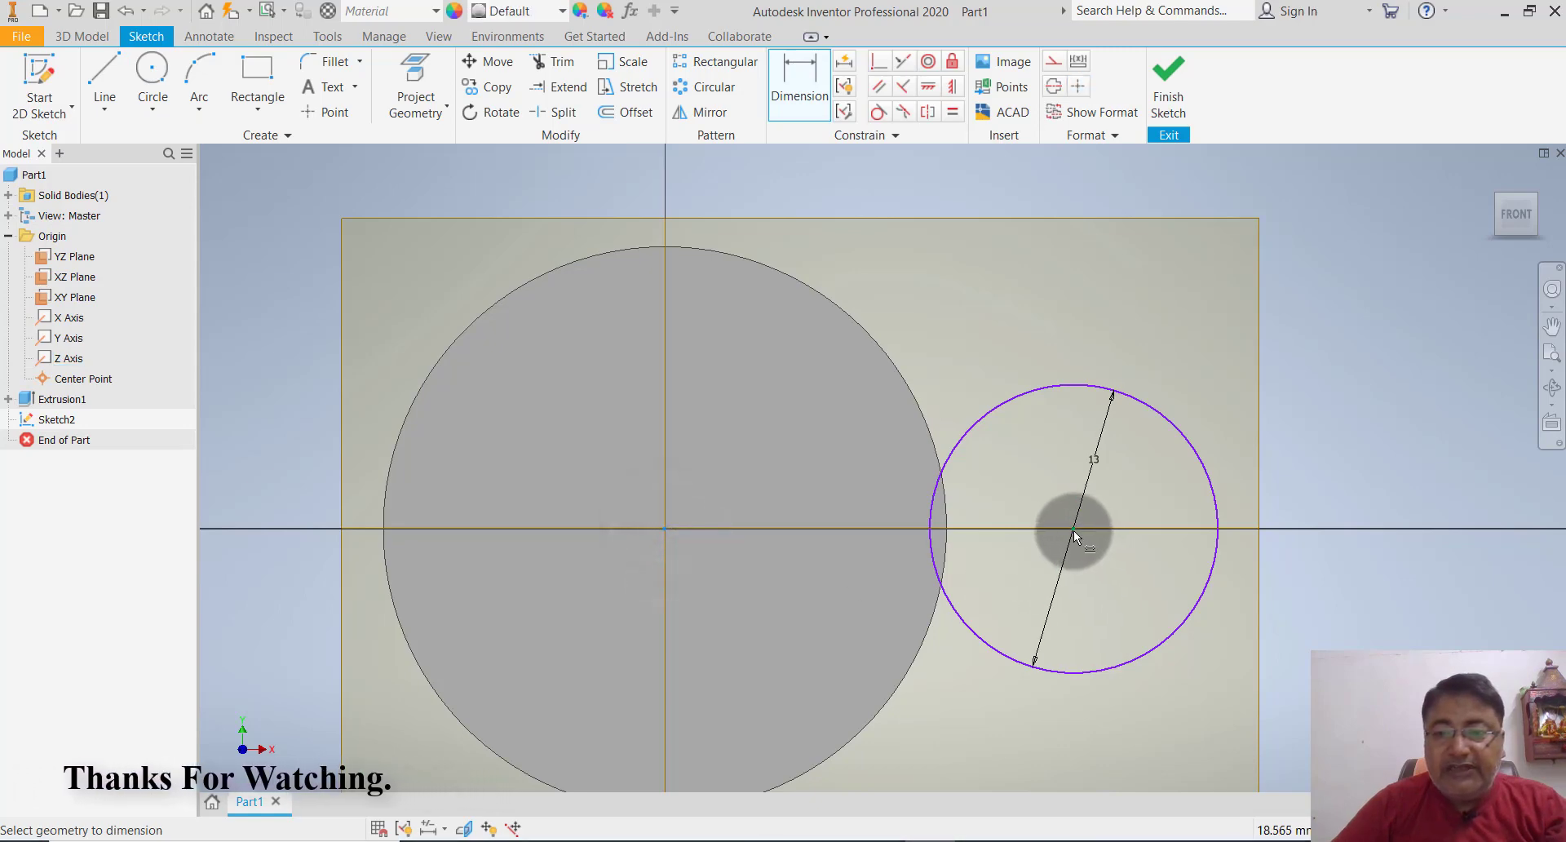
pyautogui.click(846, 249)
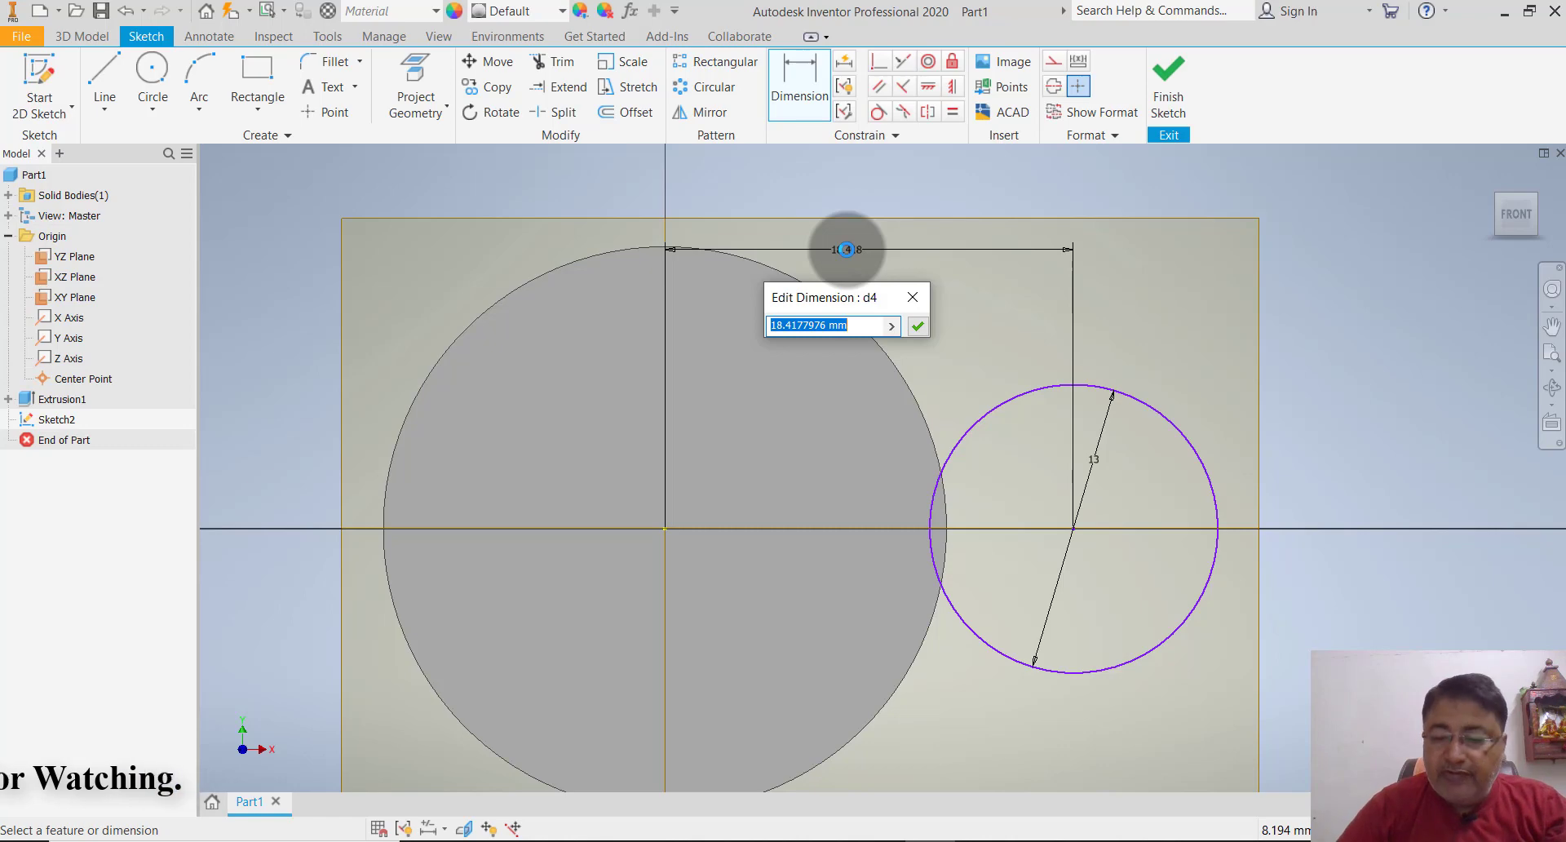
pyautogui.write('17')
pyautogui.press('Return')
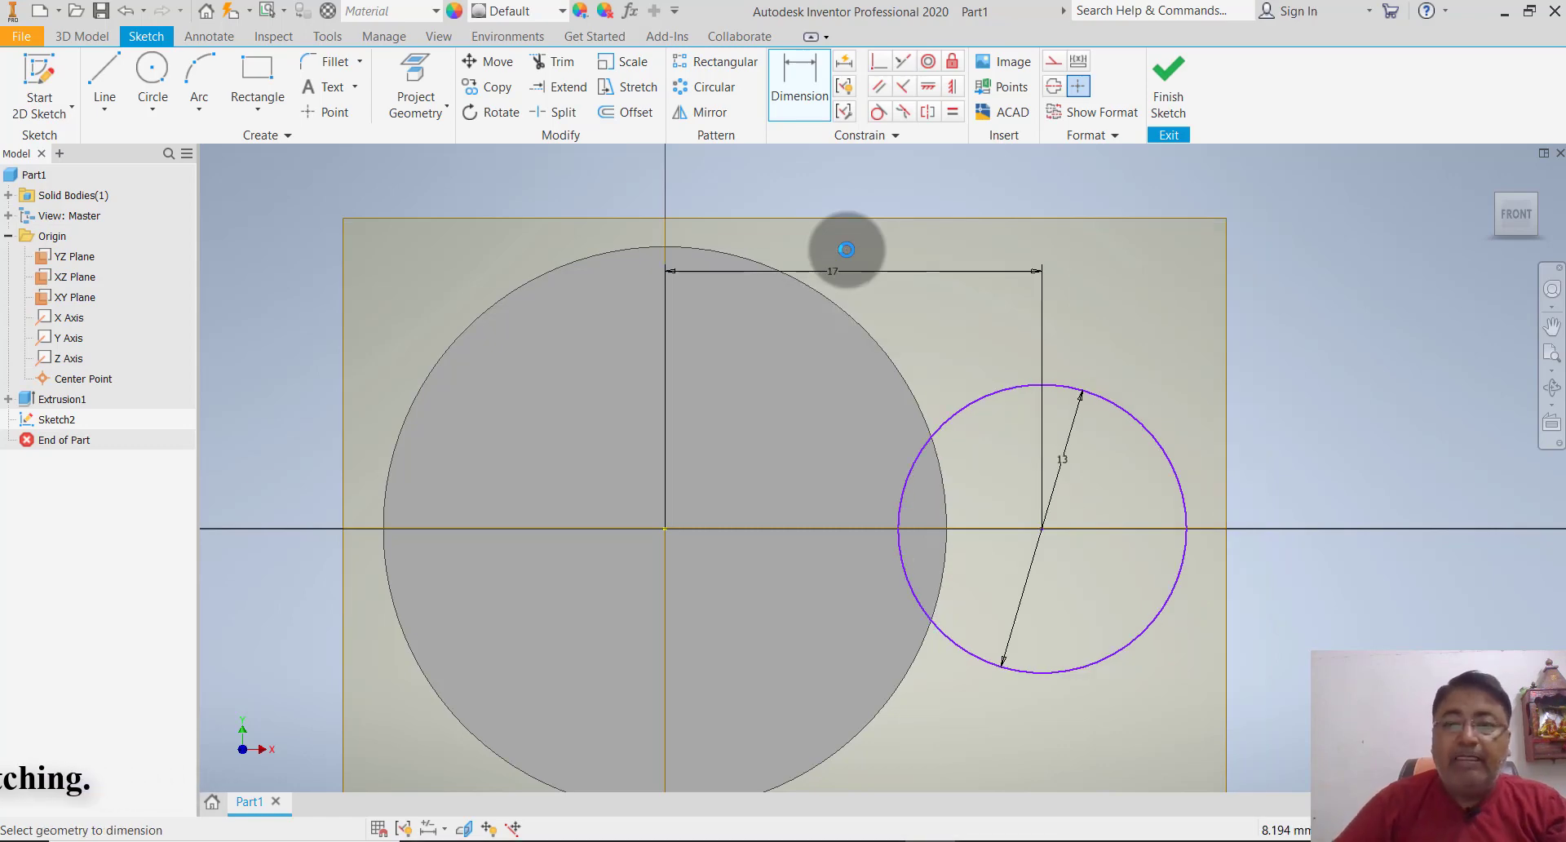
pyautogui.click(1166, 78)
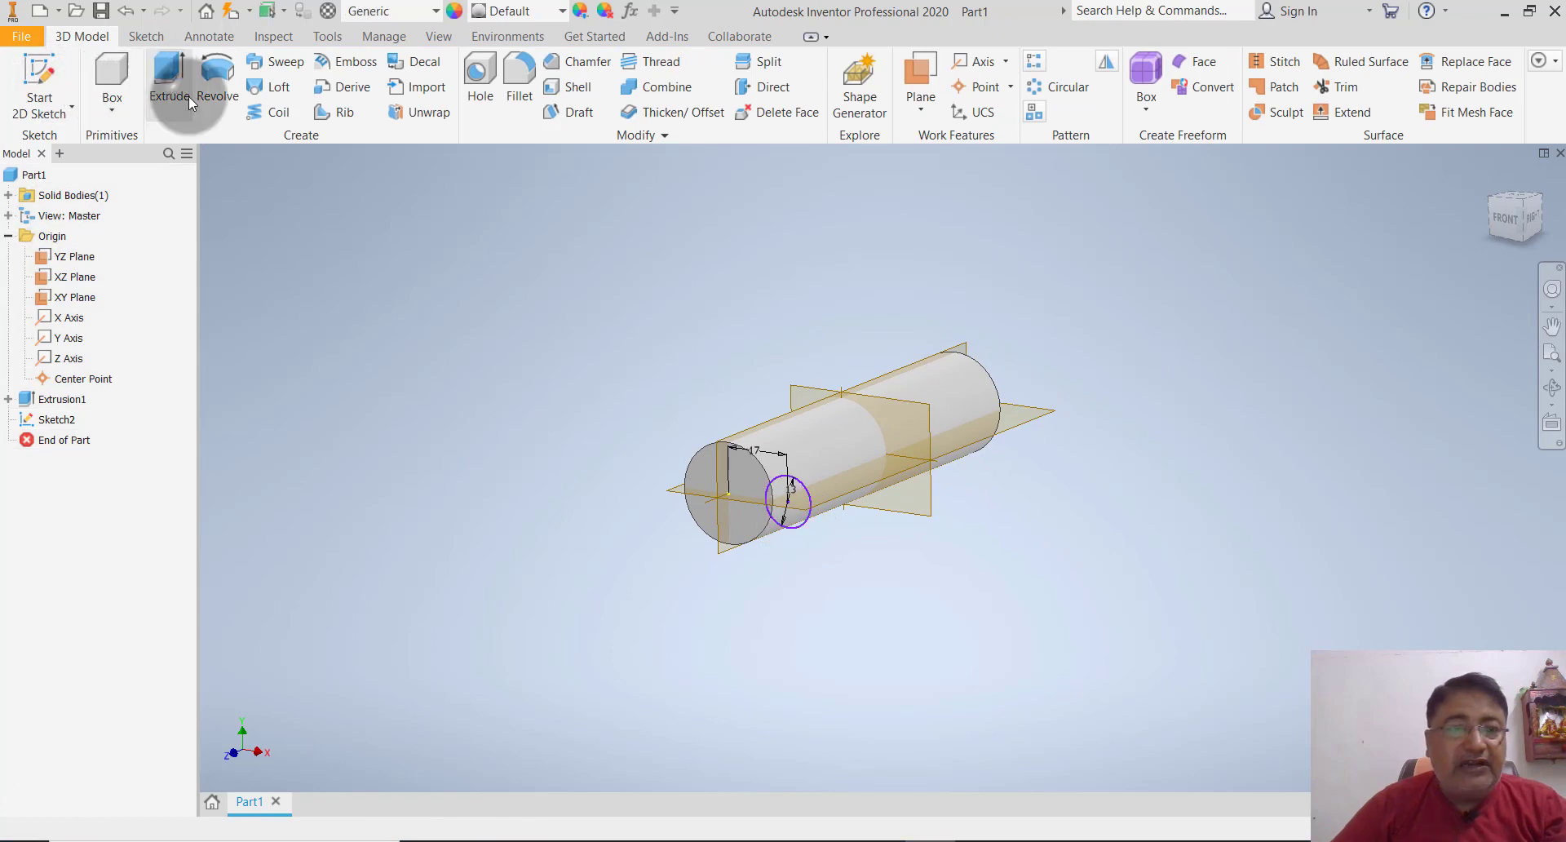
# - Extrude the 13 mm circle as a cut of 101.6 mm in the flipped direction through the cylinder's full length
pyautogui.click(192, 102)
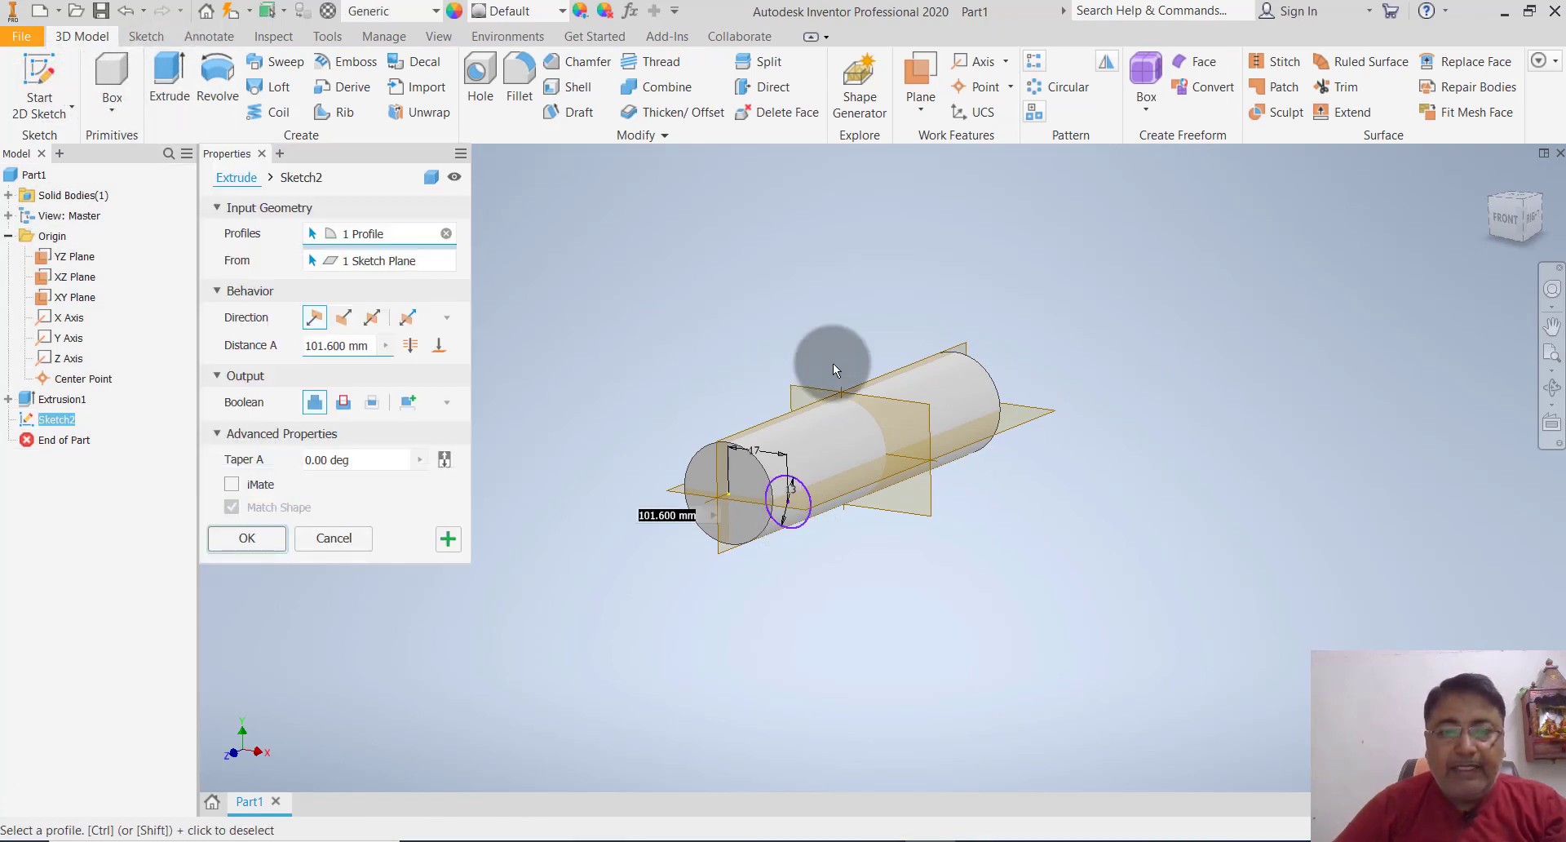
pyautogui.click(344, 317)
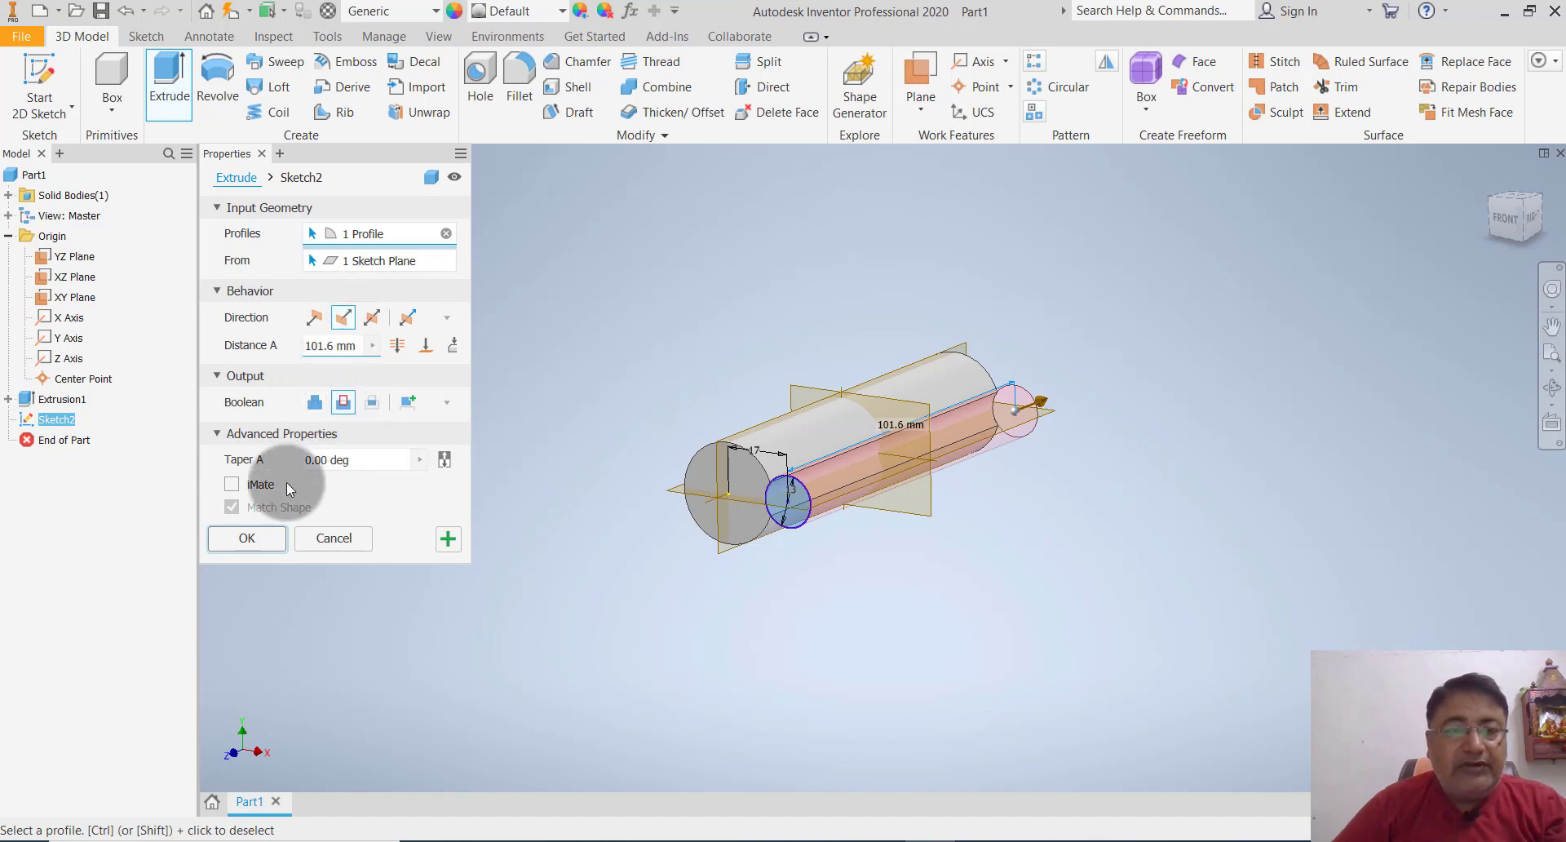
pyautogui.click(238, 536)
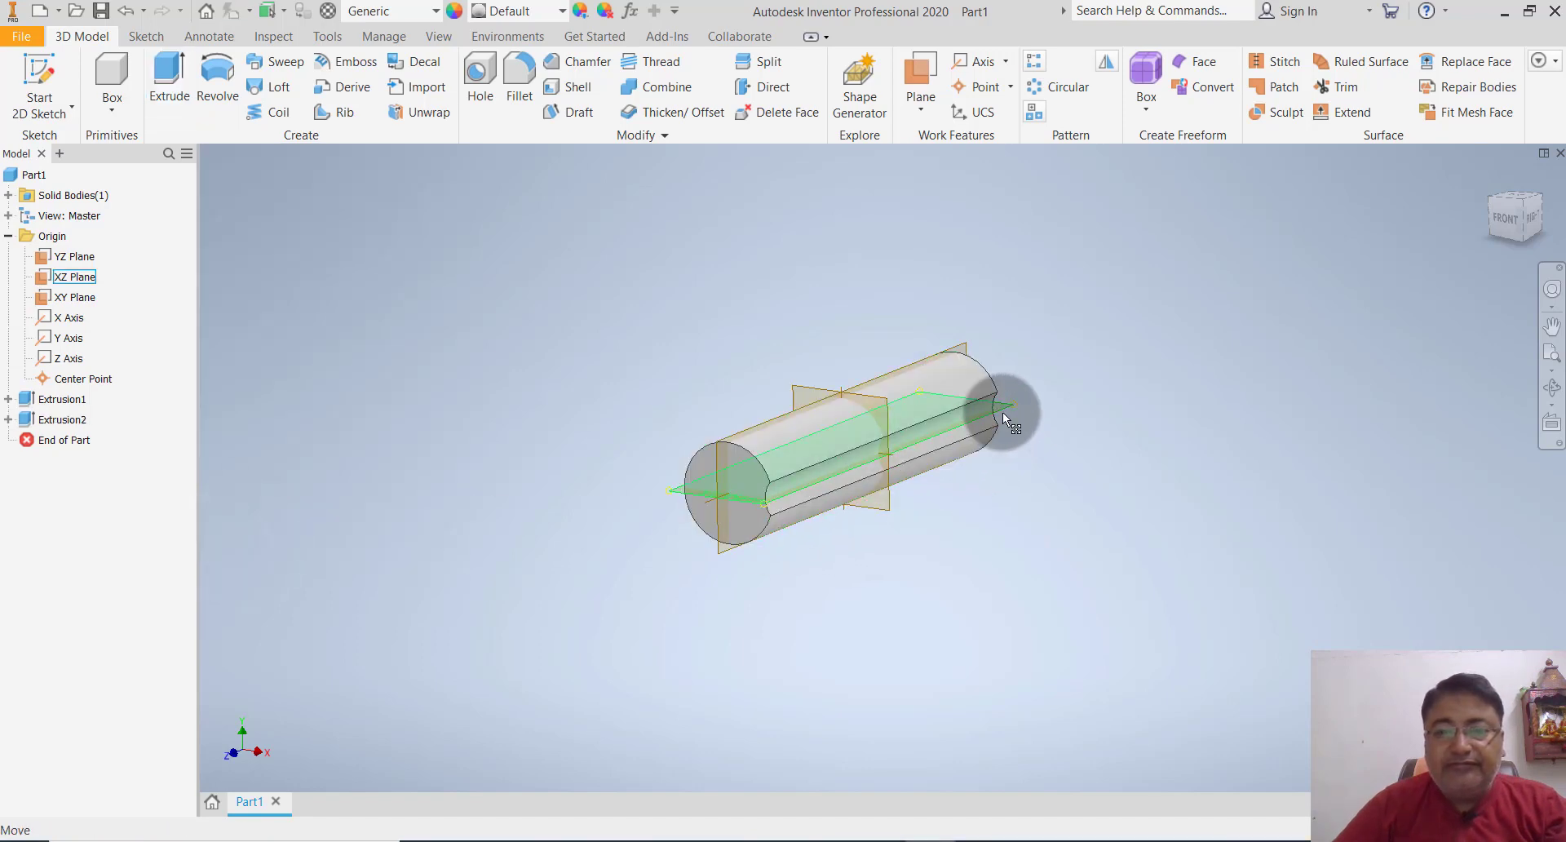
# - Circular-pattern the groove cut around the cylinder's lengthwise axis with 6 occurrences over 360 degrees
pyautogui.scroll(3, 1069, 367)
pyautogui.scroll(-3, 1133, 496)
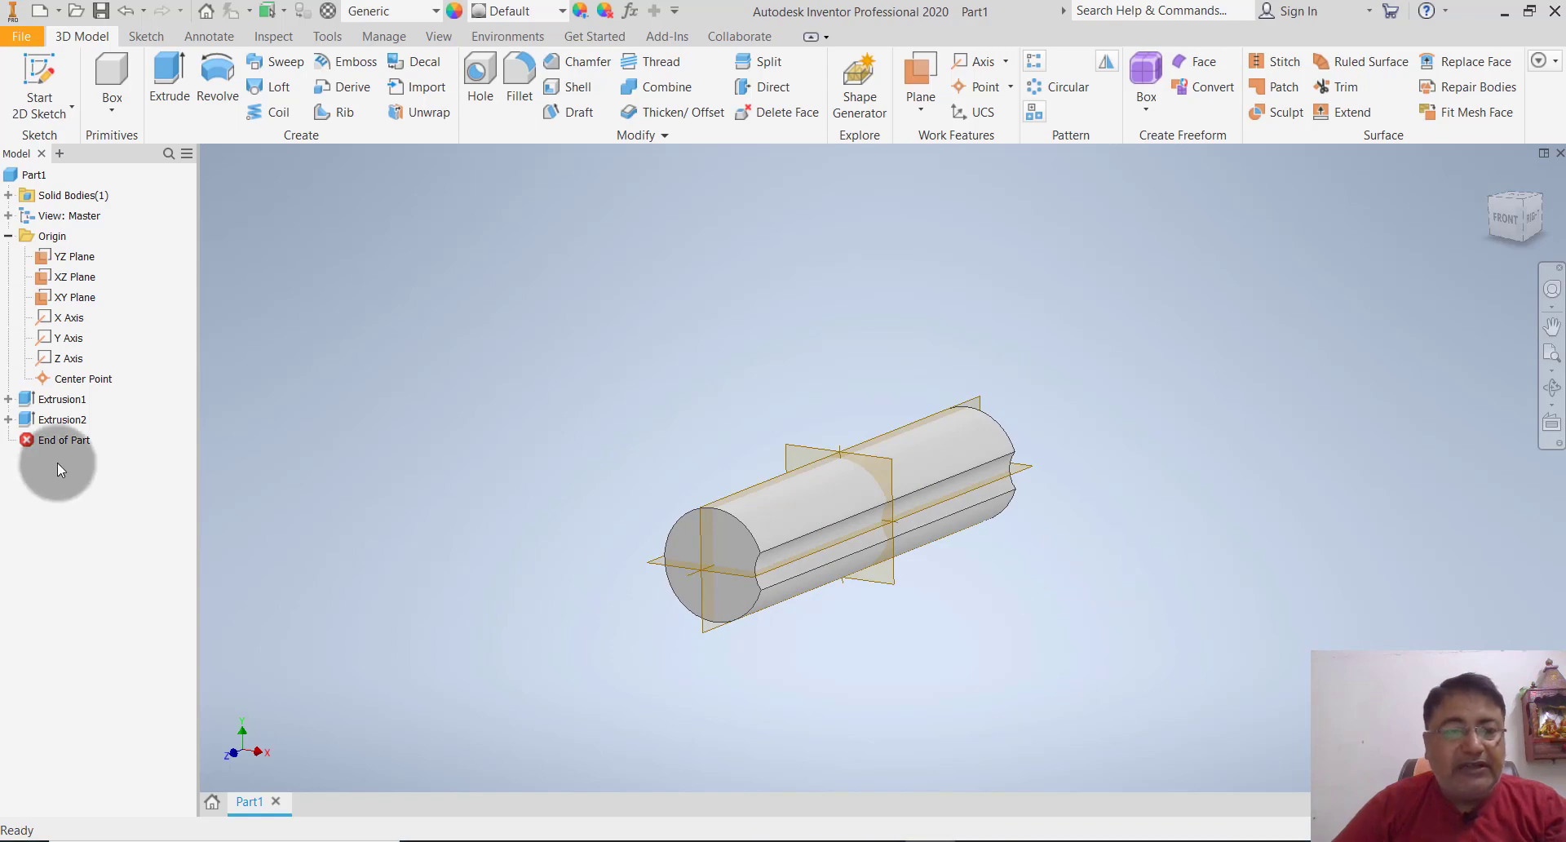
pyautogui.click(65, 421)
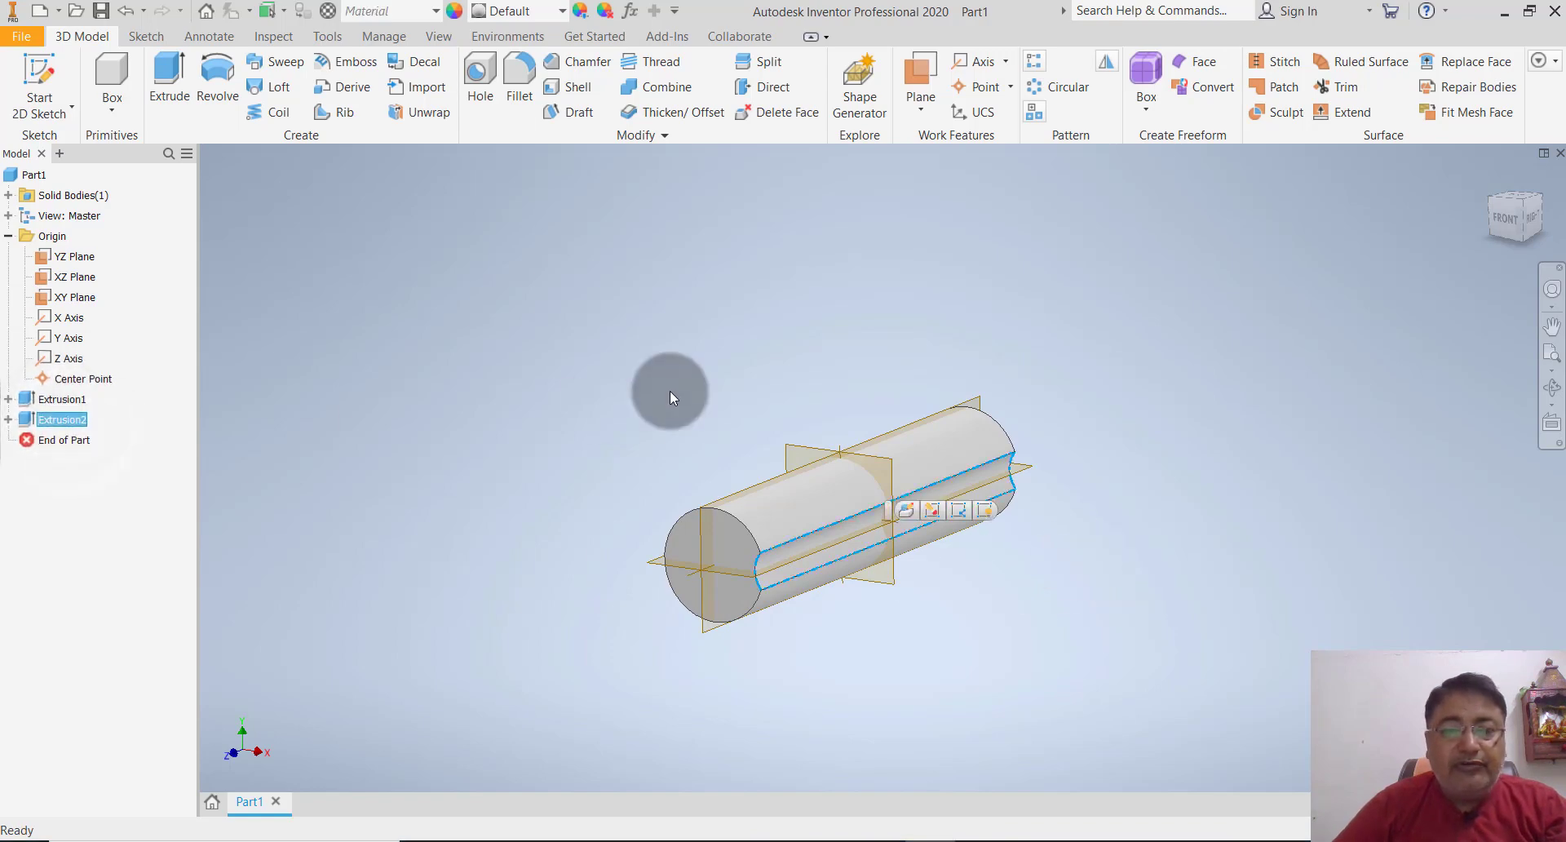
pyautogui.click(1059, 88)
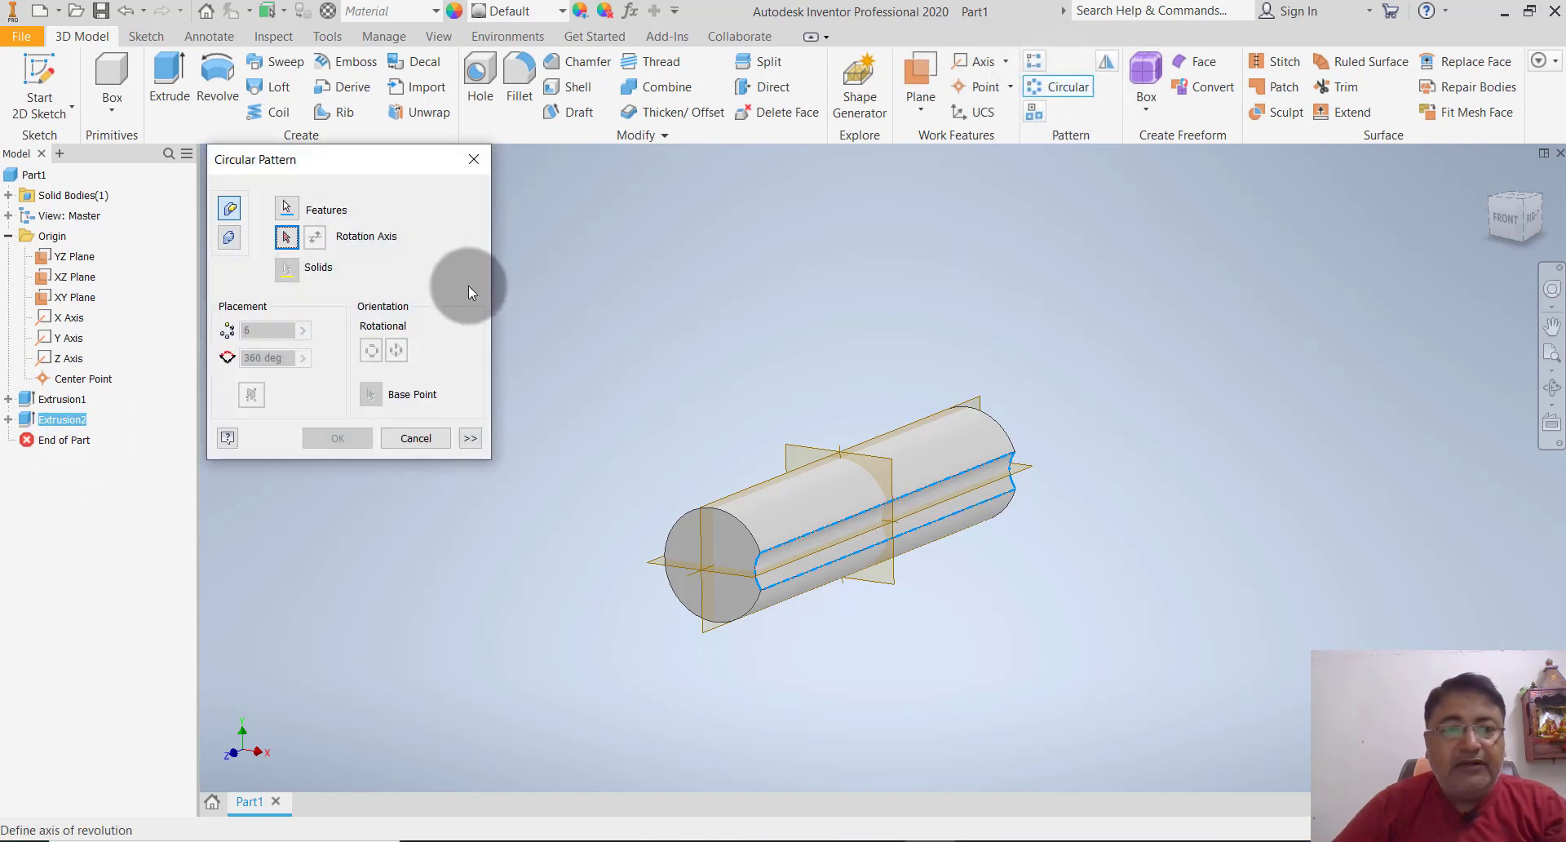
pyautogui.click(286, 236)
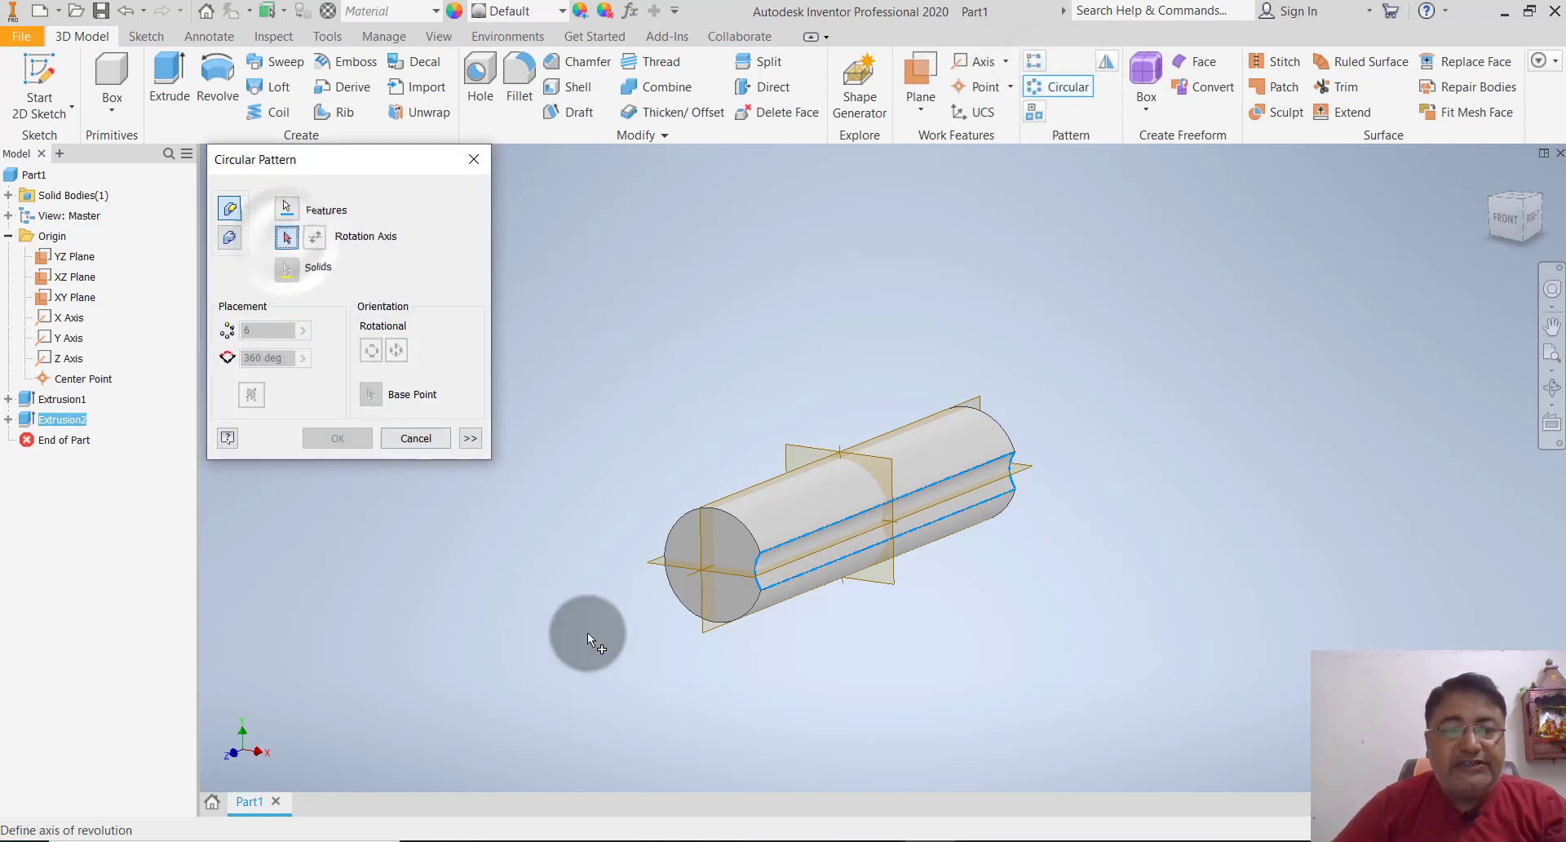
pyautogui.click(707, 568)
pyautogui.scroll(5, 709, 565)
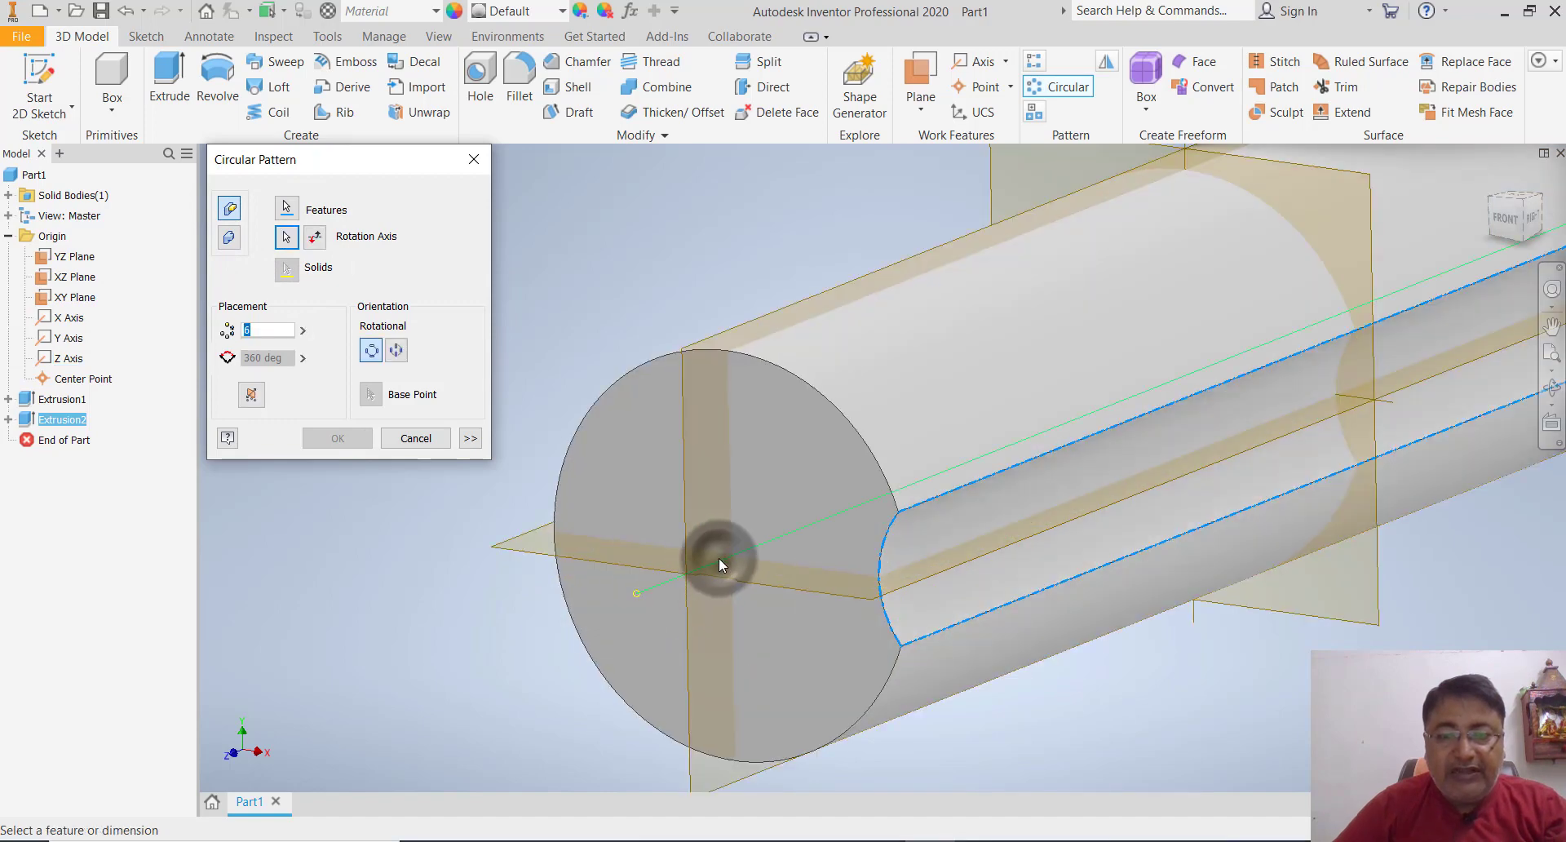
pyautogui.scroll(-3, 718, 556)
pyautogui.click(272, 355)
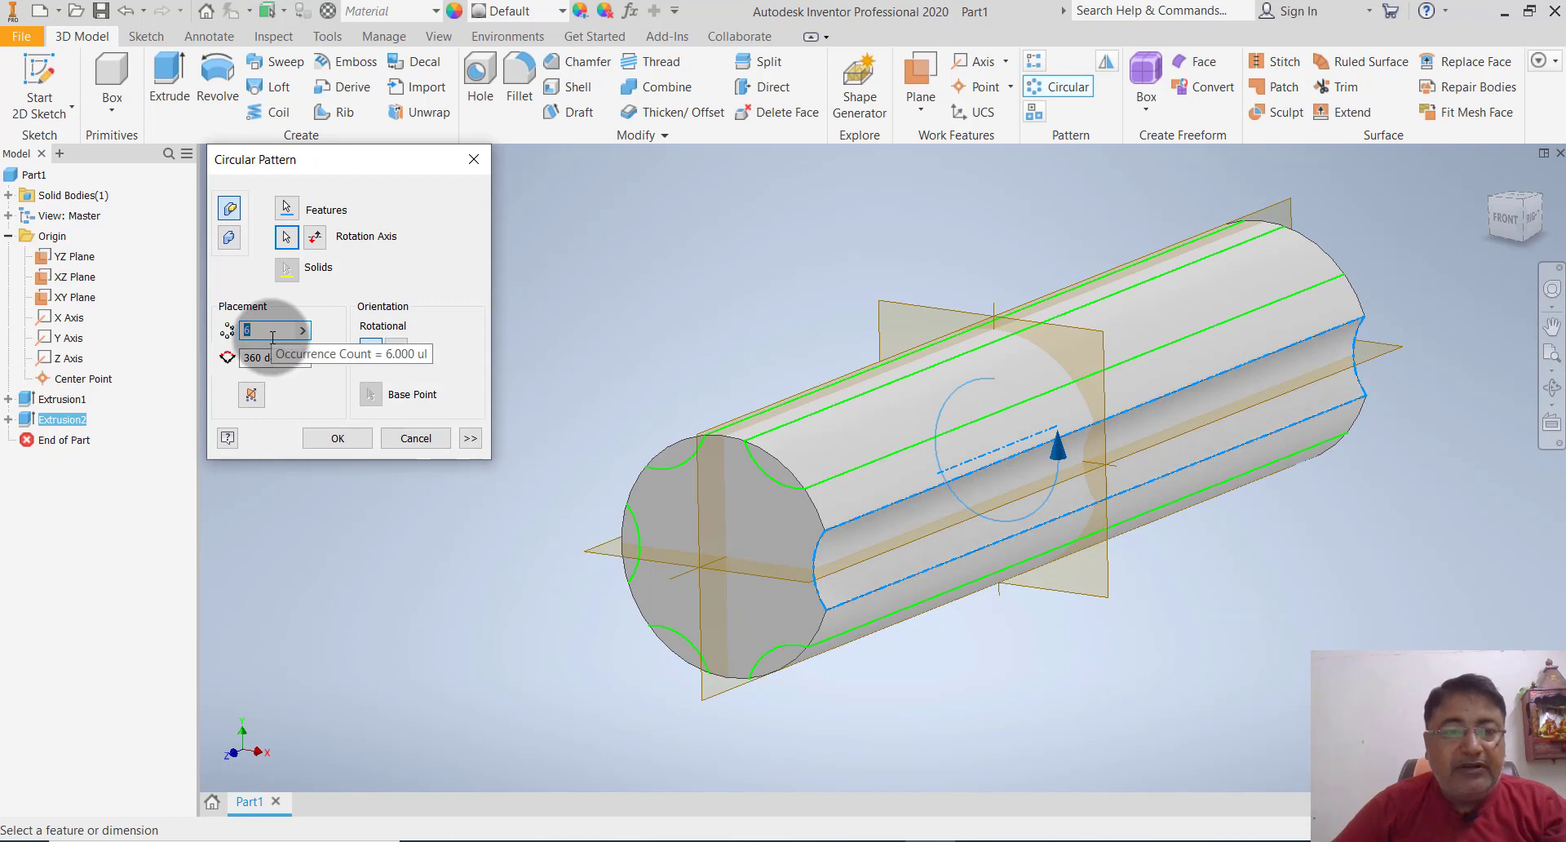
pyautogui.click(336, 438)
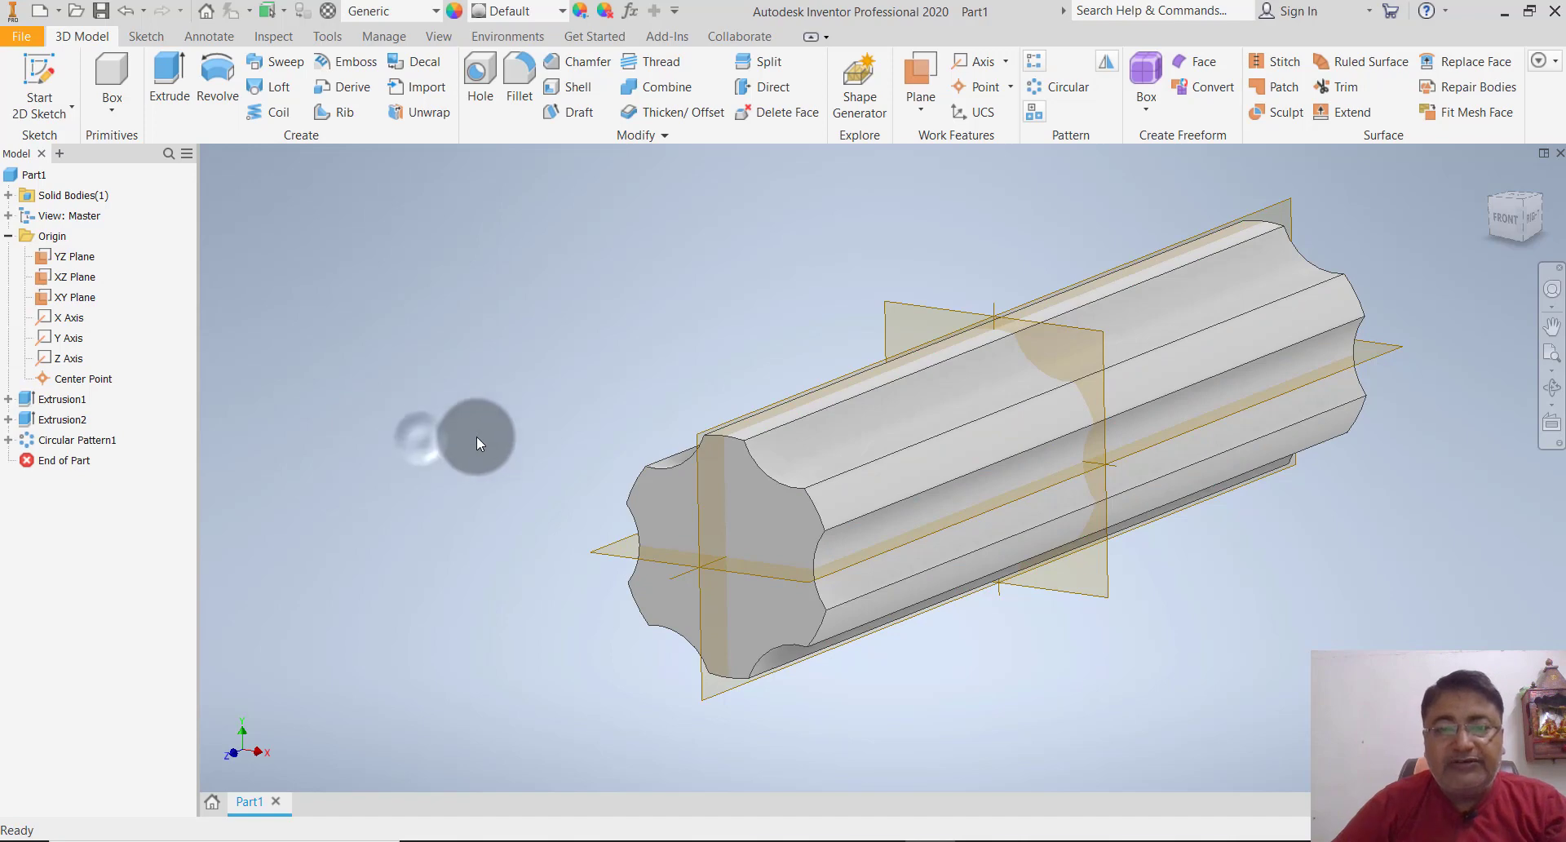
# - Start a 2D sketch on the YZ plane running lengthwise through the grooved body
pyautogui.scroll(-2, 476, 436)
pyautogui.moveTo(905, 513); pyautogui.dragTo(879, 534, button='middle')
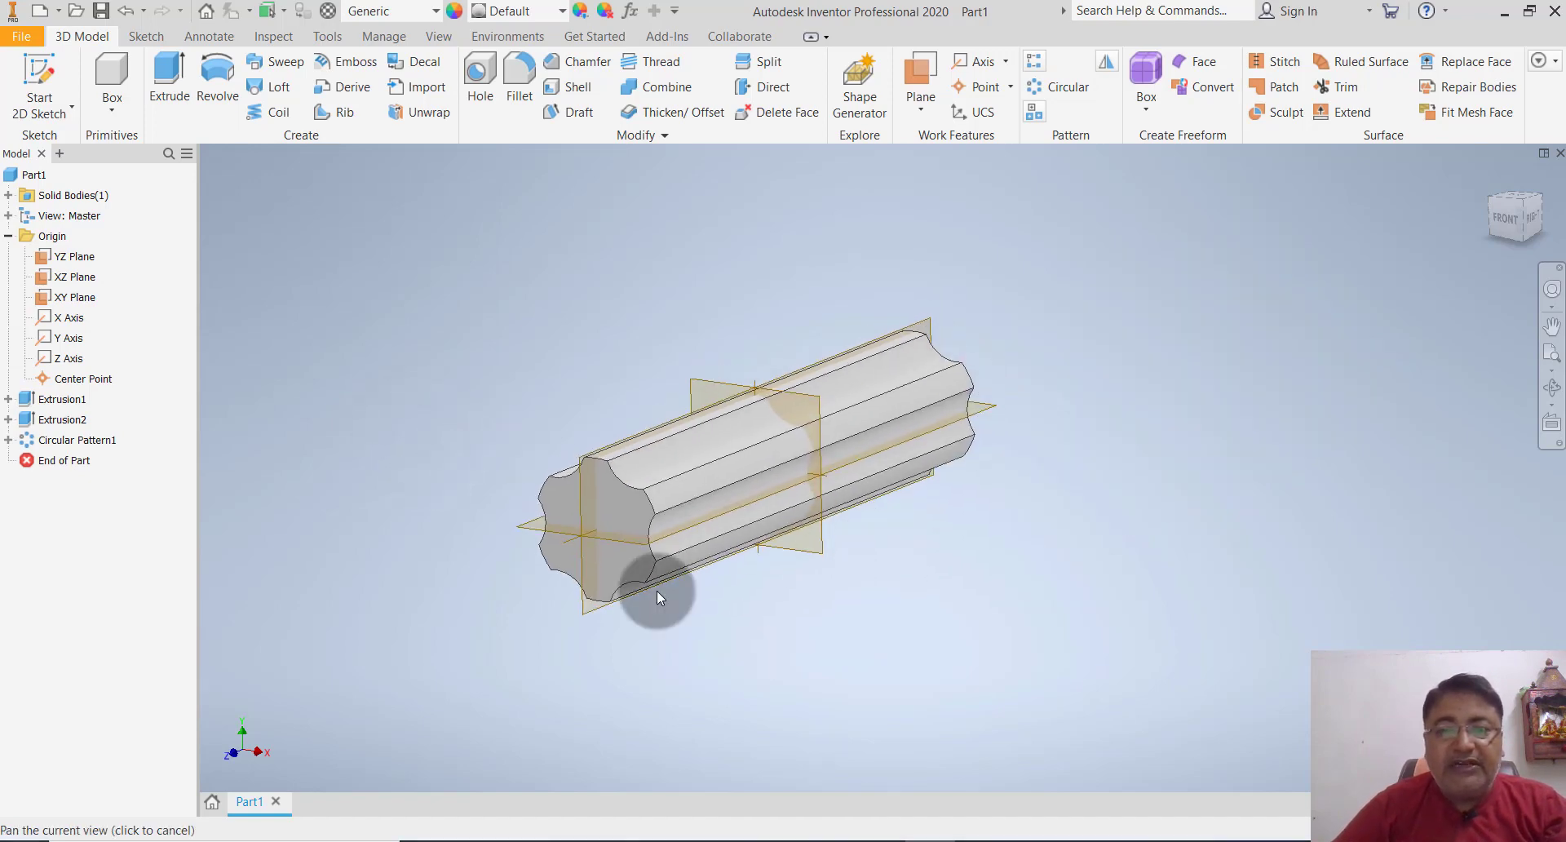
pyautogui.click(41, 110)
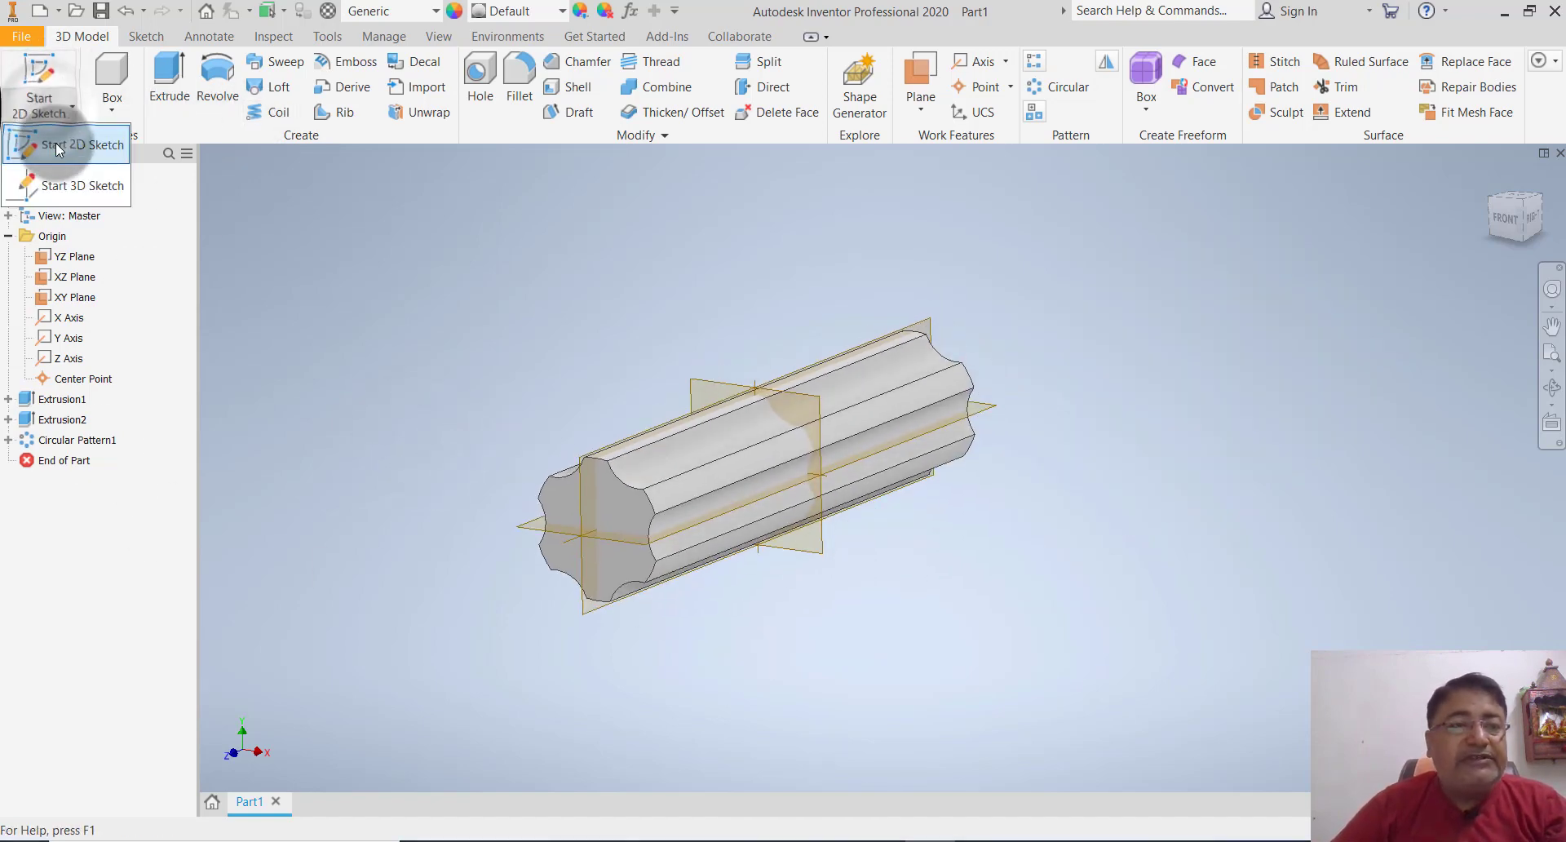
pyautogui.click(56, 143)
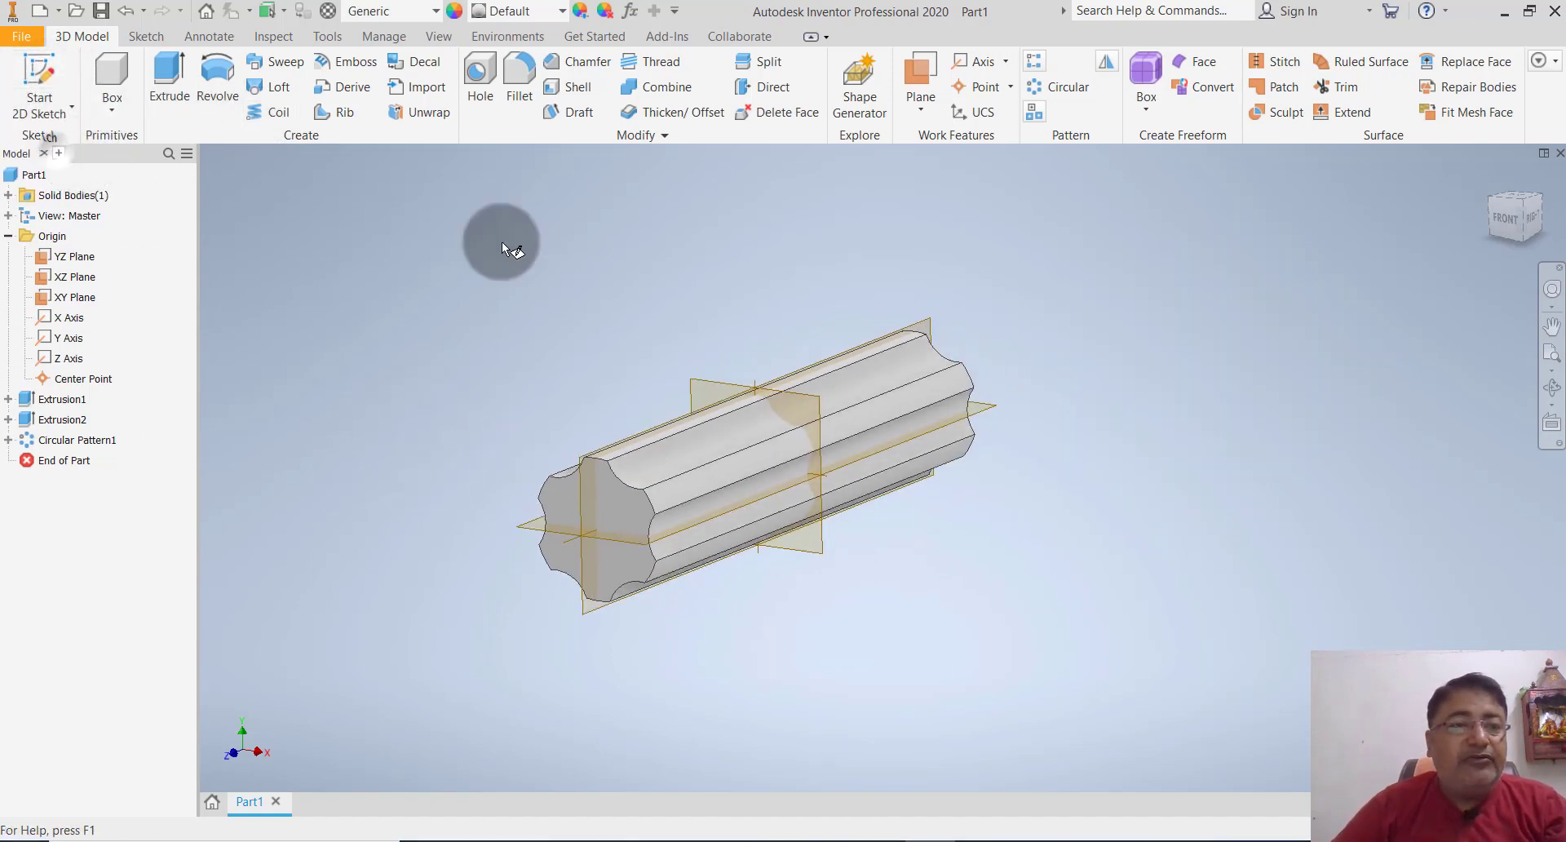
pyautogui.click(927, 322)
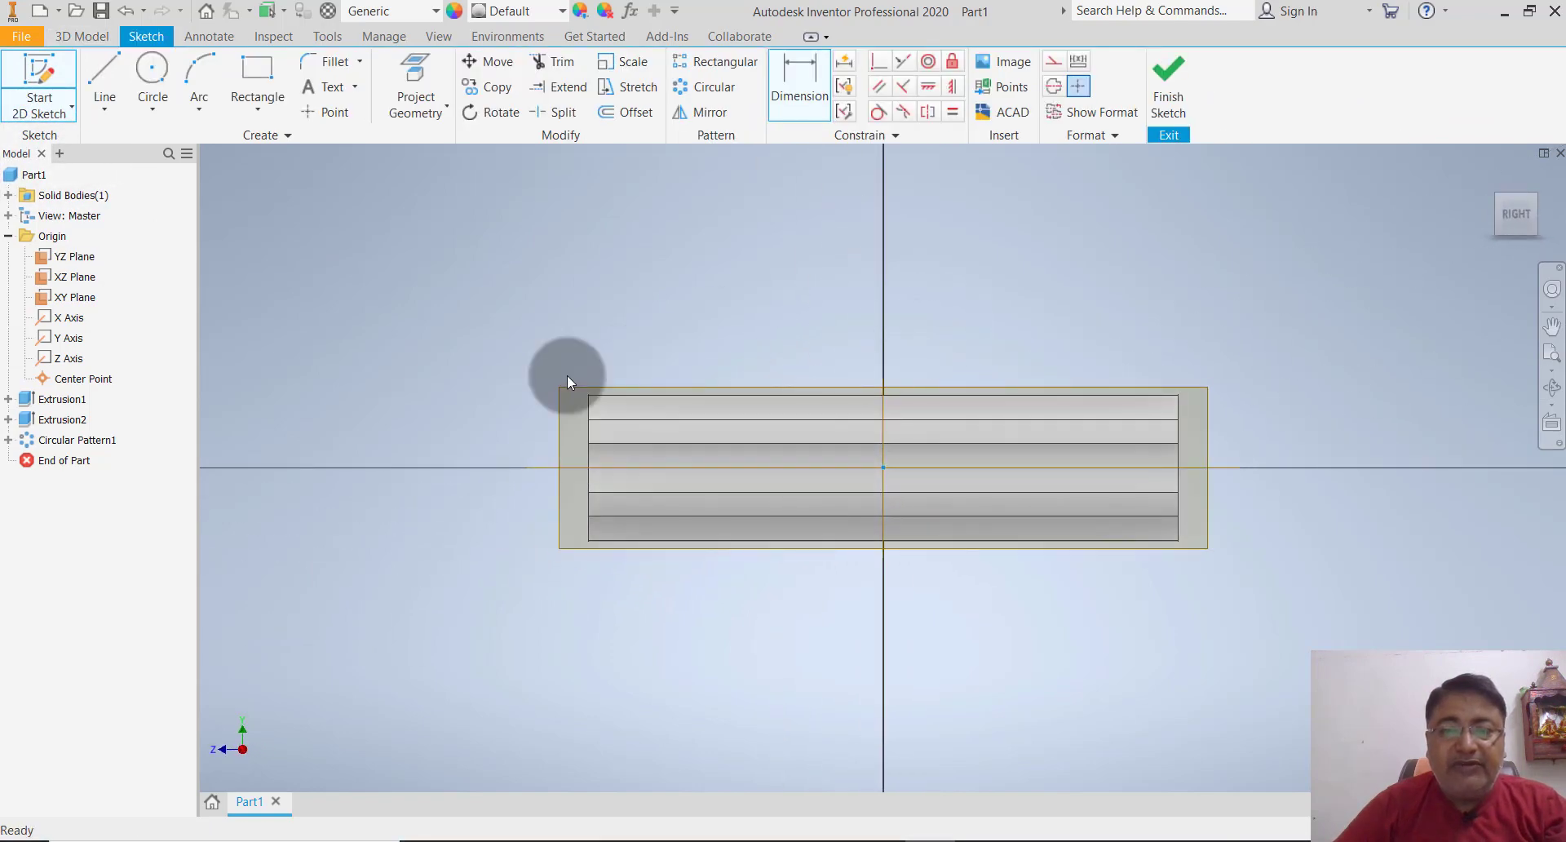
# - Sketch a horizontal line about 4.2 mm long above the body's left end and a vertical line about 3.6 mm down from its left endpoint
pyautogui.scroll(6, 633, 391)
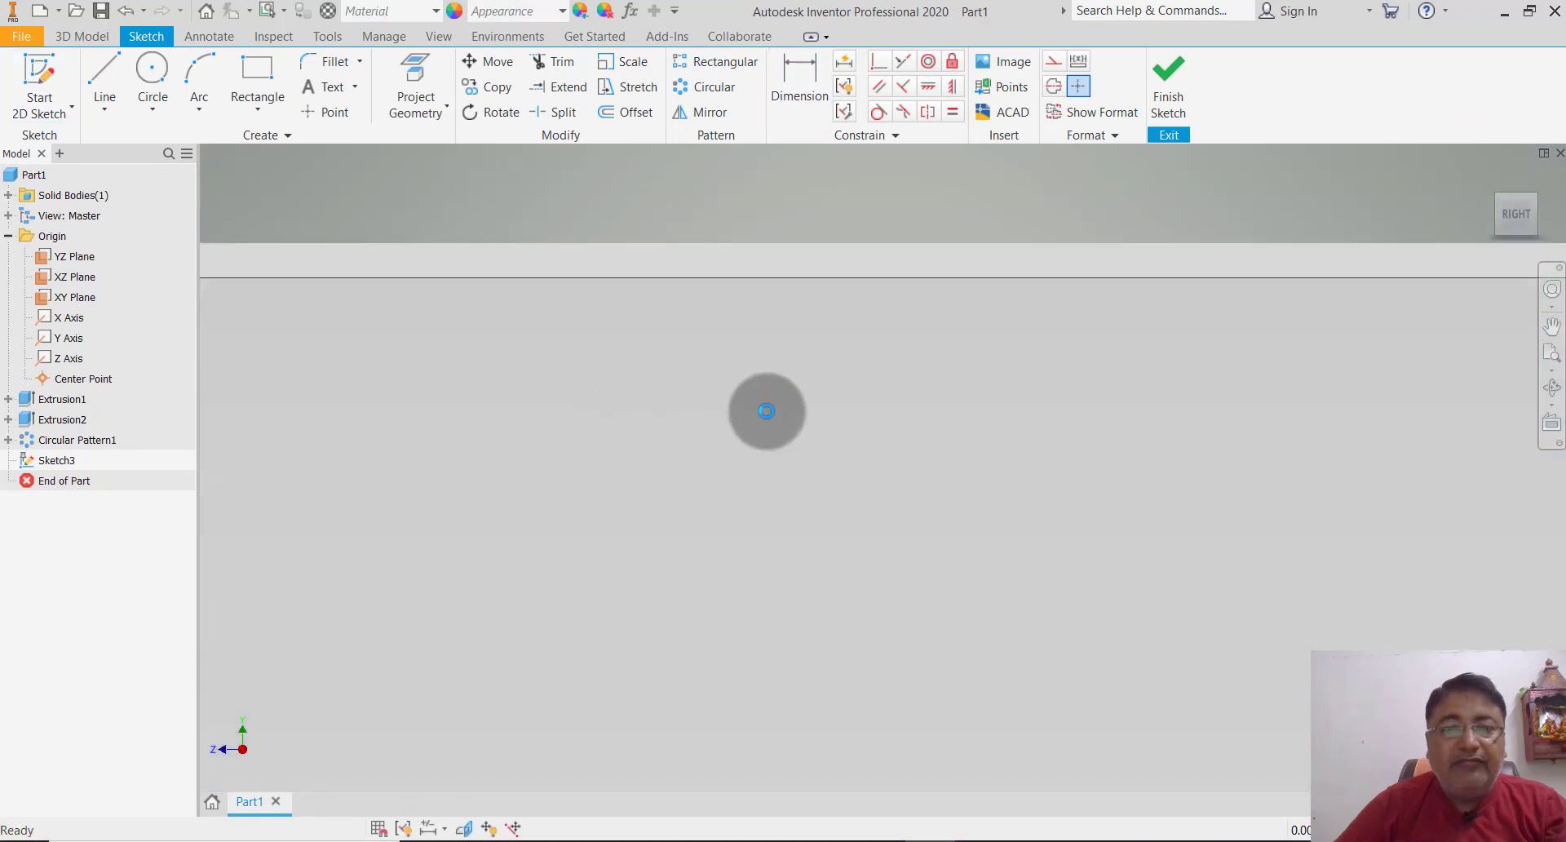
pyautogui.scroll(-3, 769, 409)
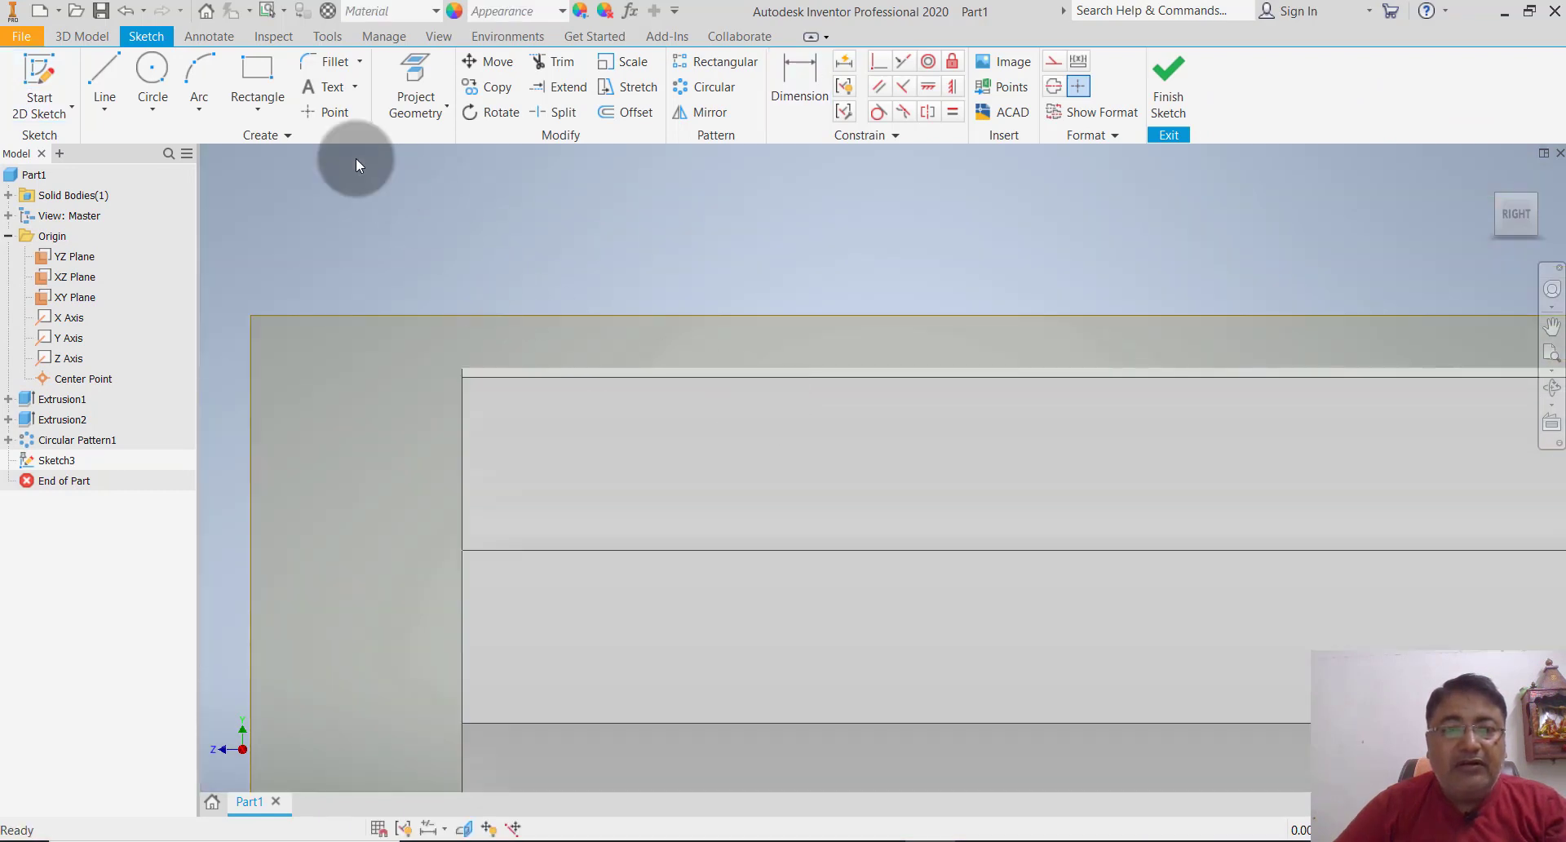
pyautogui.click(104, 80)
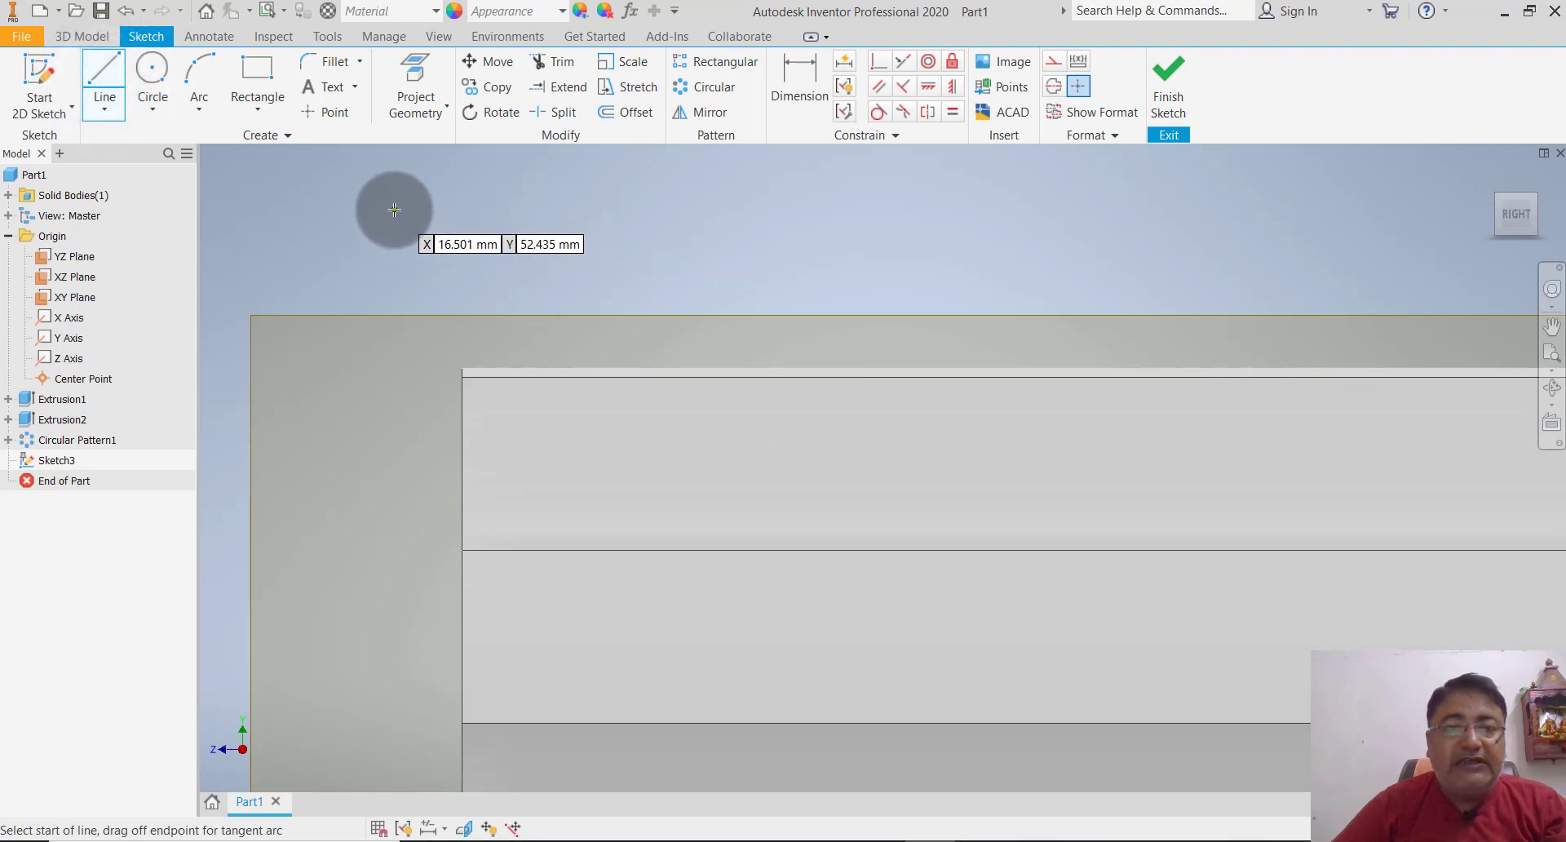
pyautogui.click(393, 210)
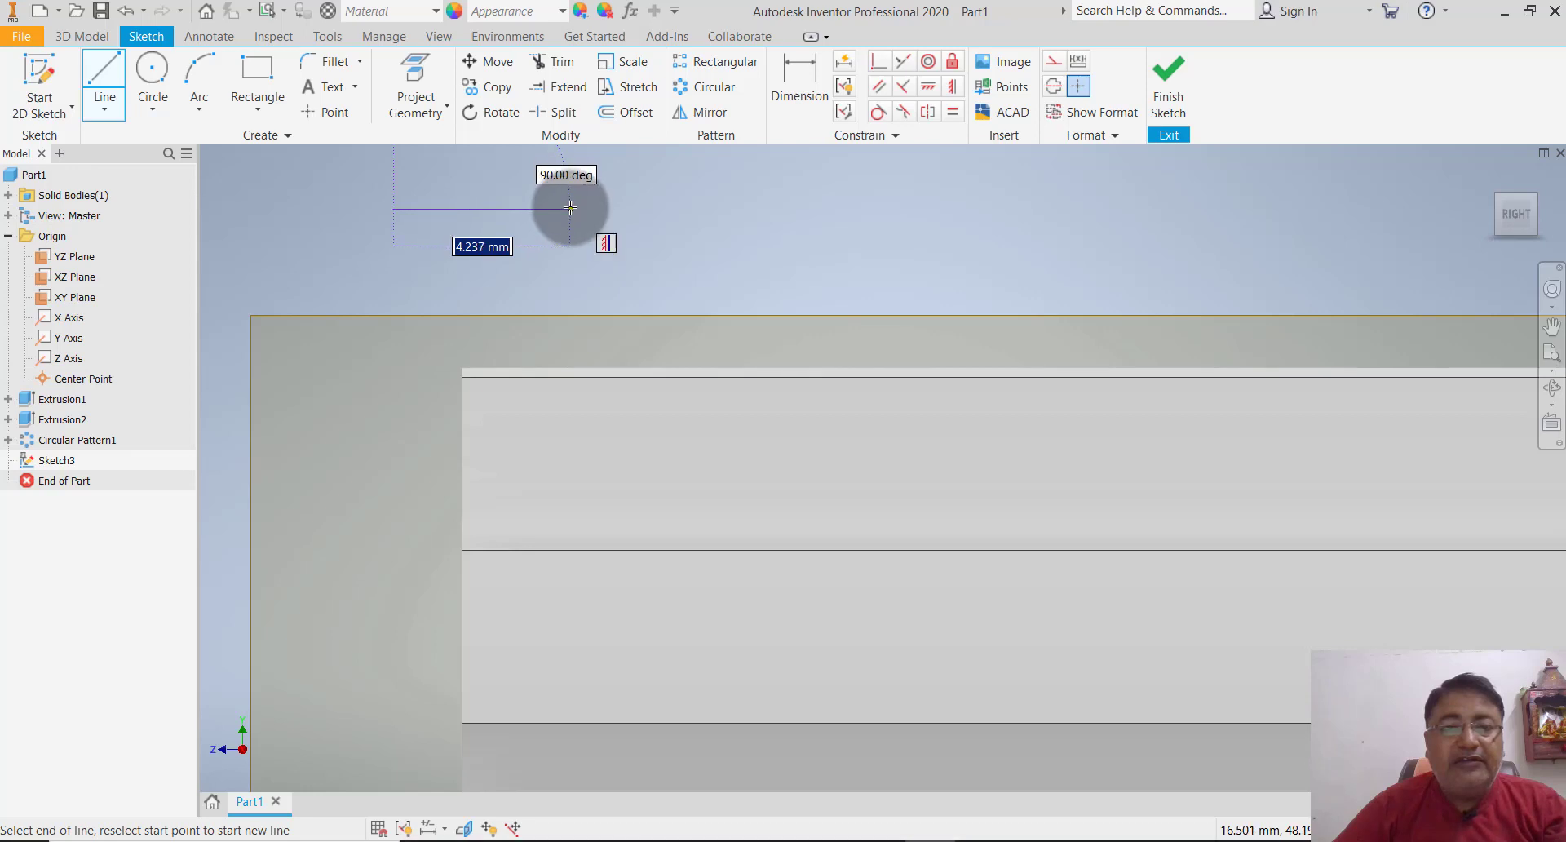
pyautogui.click(570, 208)
pyautogui.press('Escape')
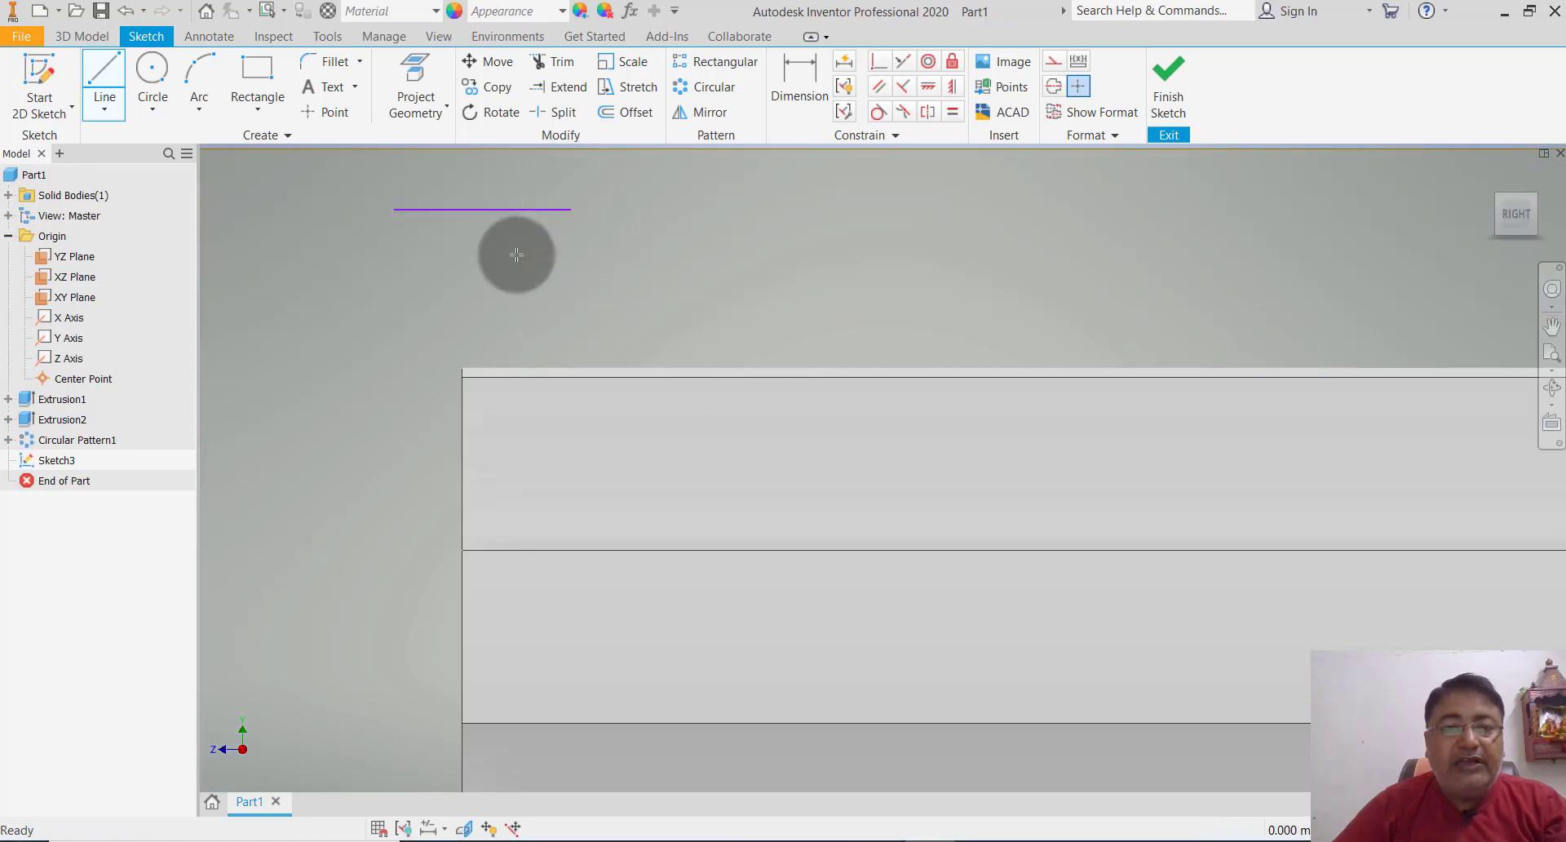
pyautogui.click(114, 91)
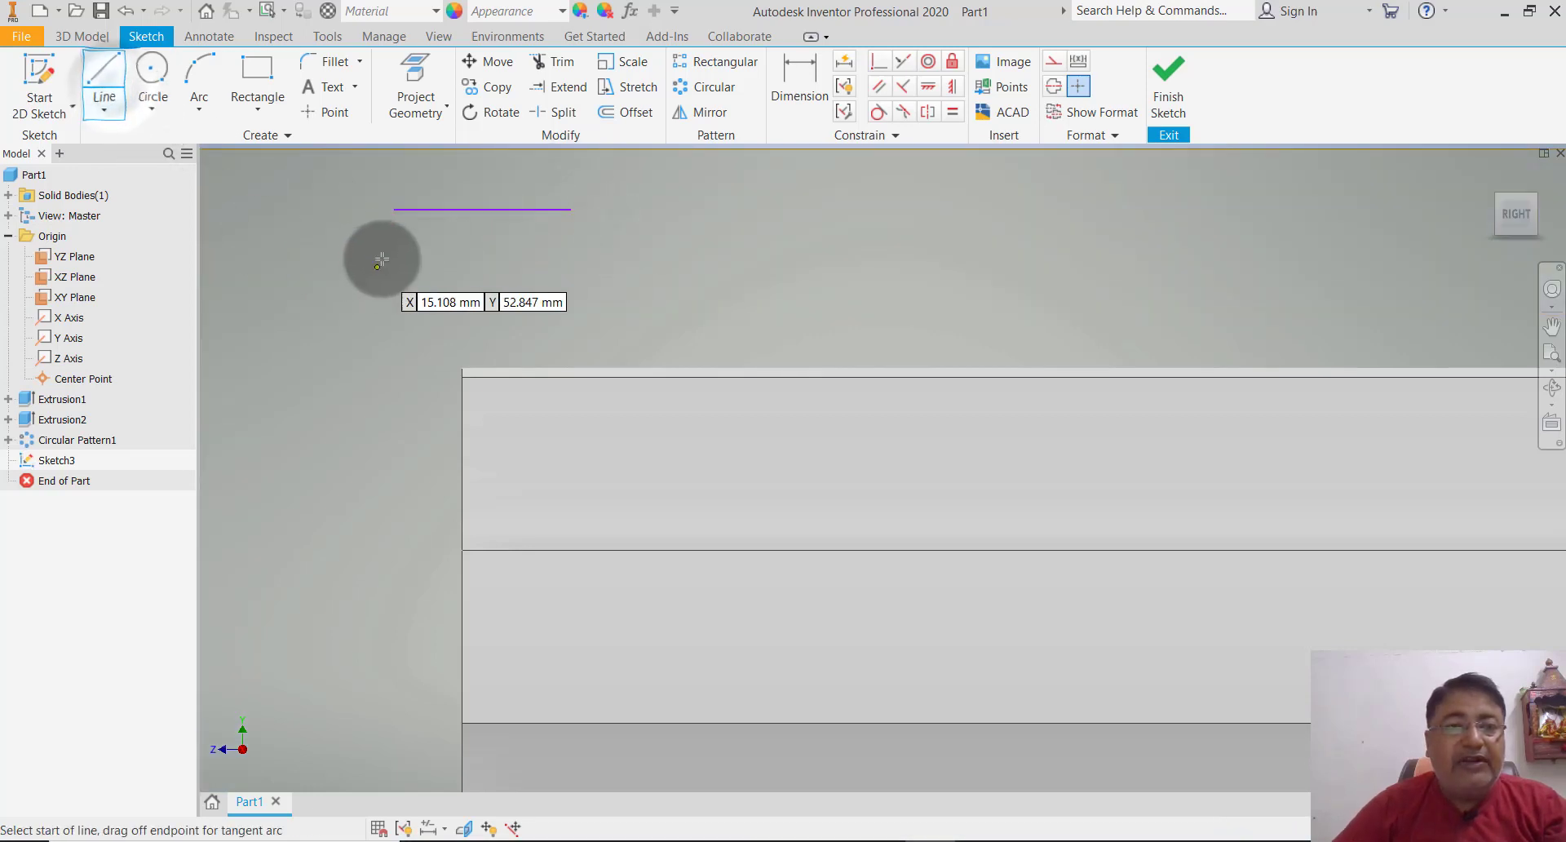
pyautogui.click(395, 213)
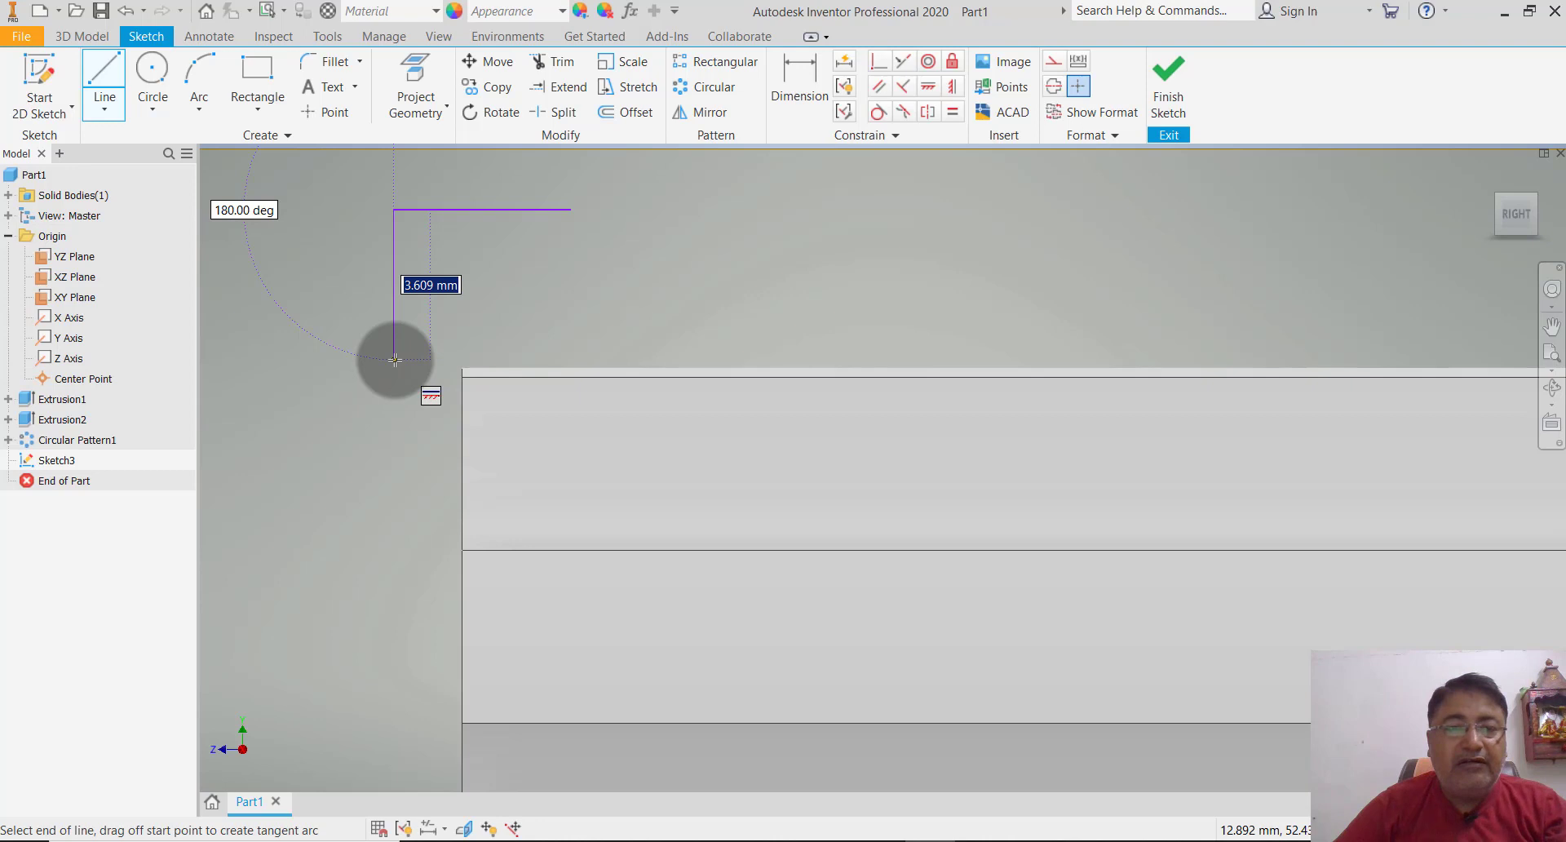
pyautogui.doubleClick(395, 360)
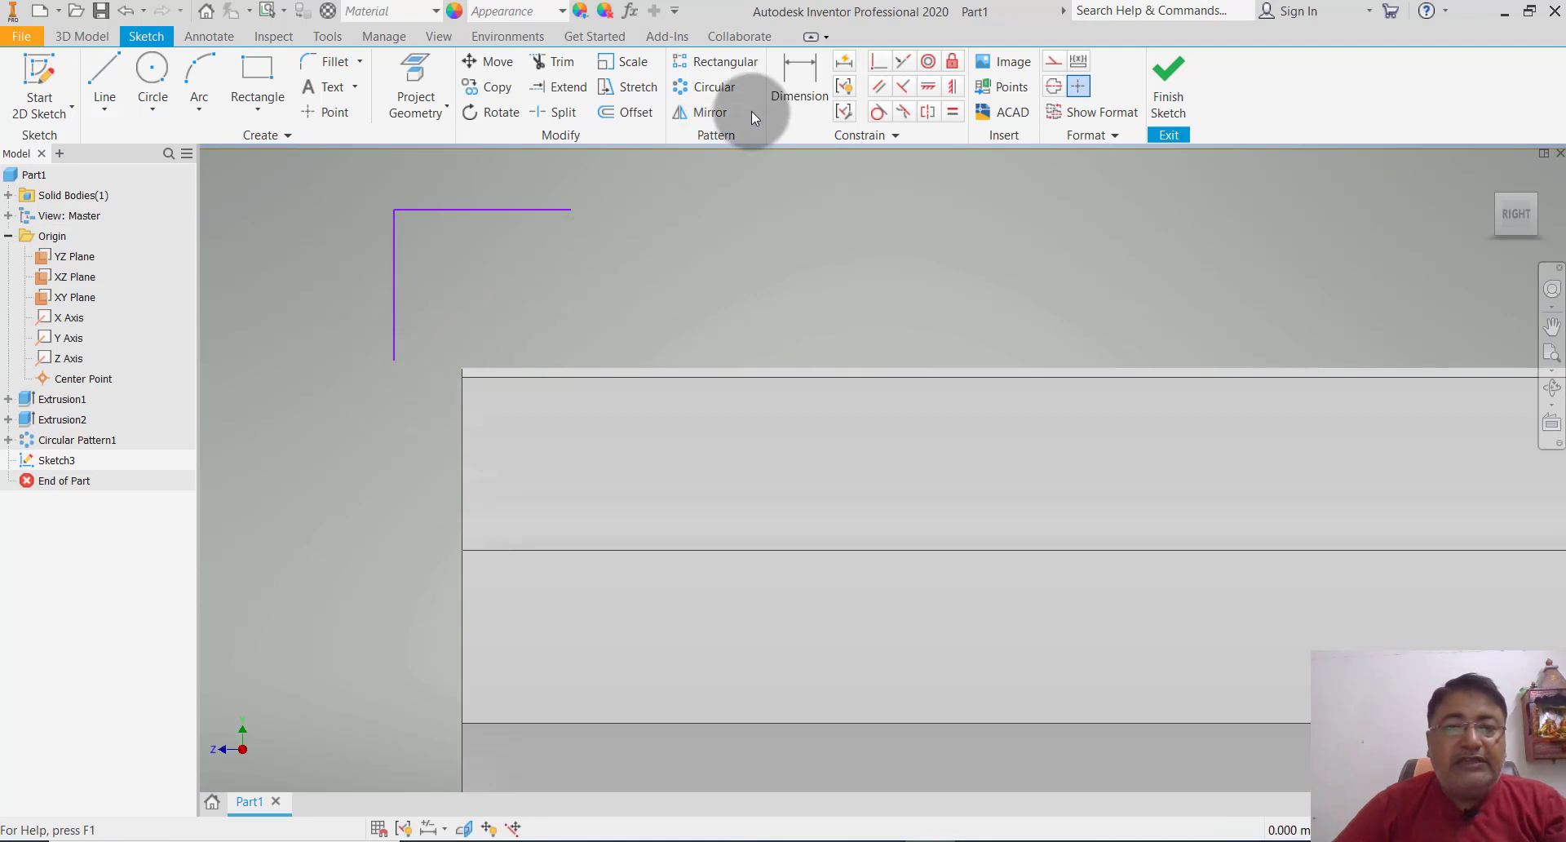
# - Dimension the vertical line's length as 6.5 mm
pyautogui.click(779, 93)
pyautogui.click(393, 307)
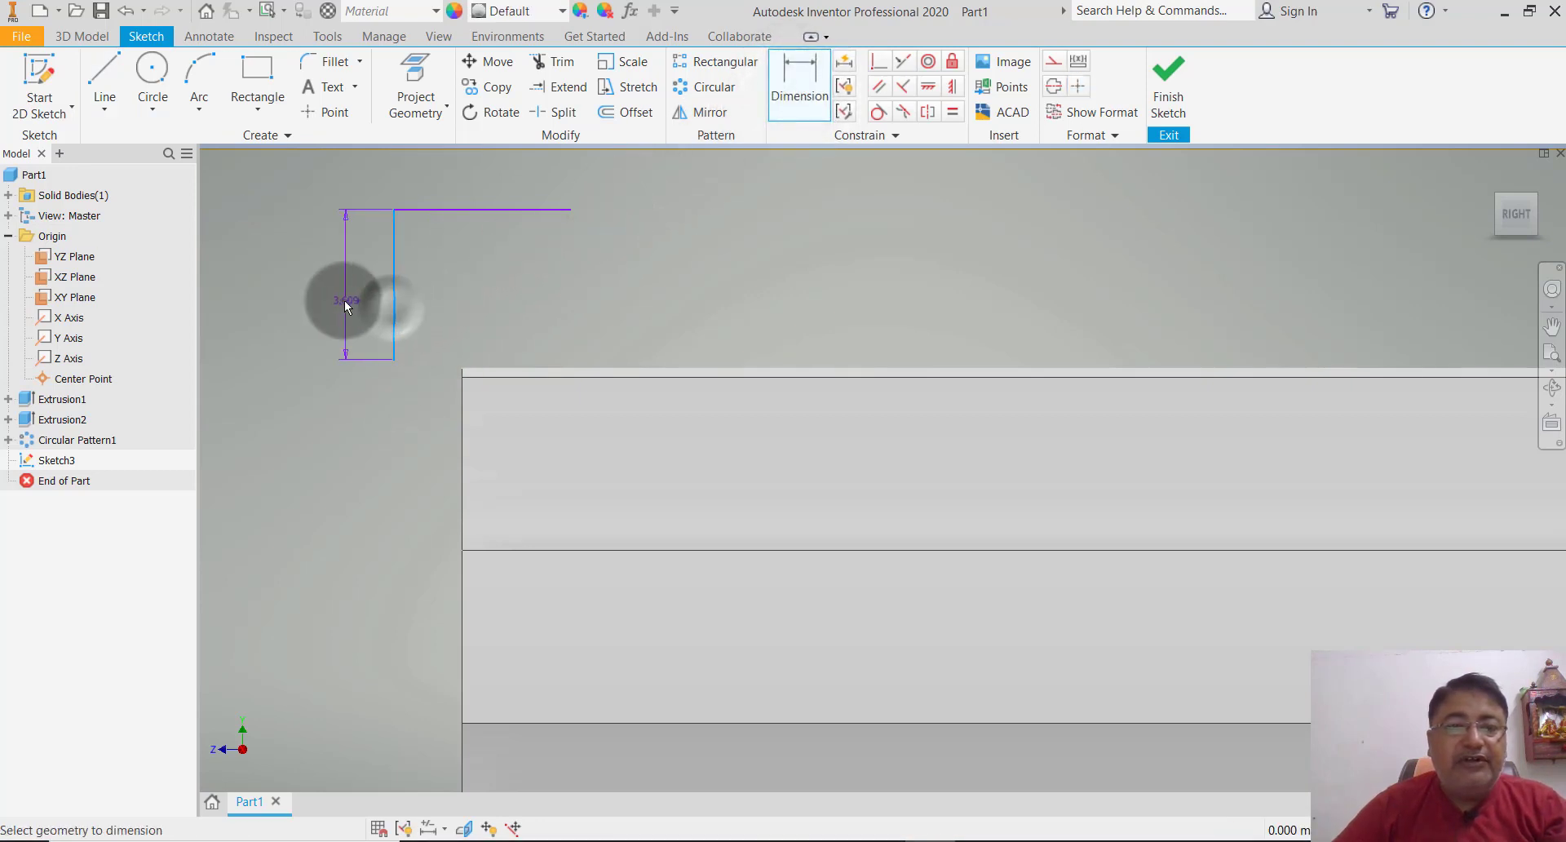
pyautogui.click(345, 300)
pyautogui.write('6')
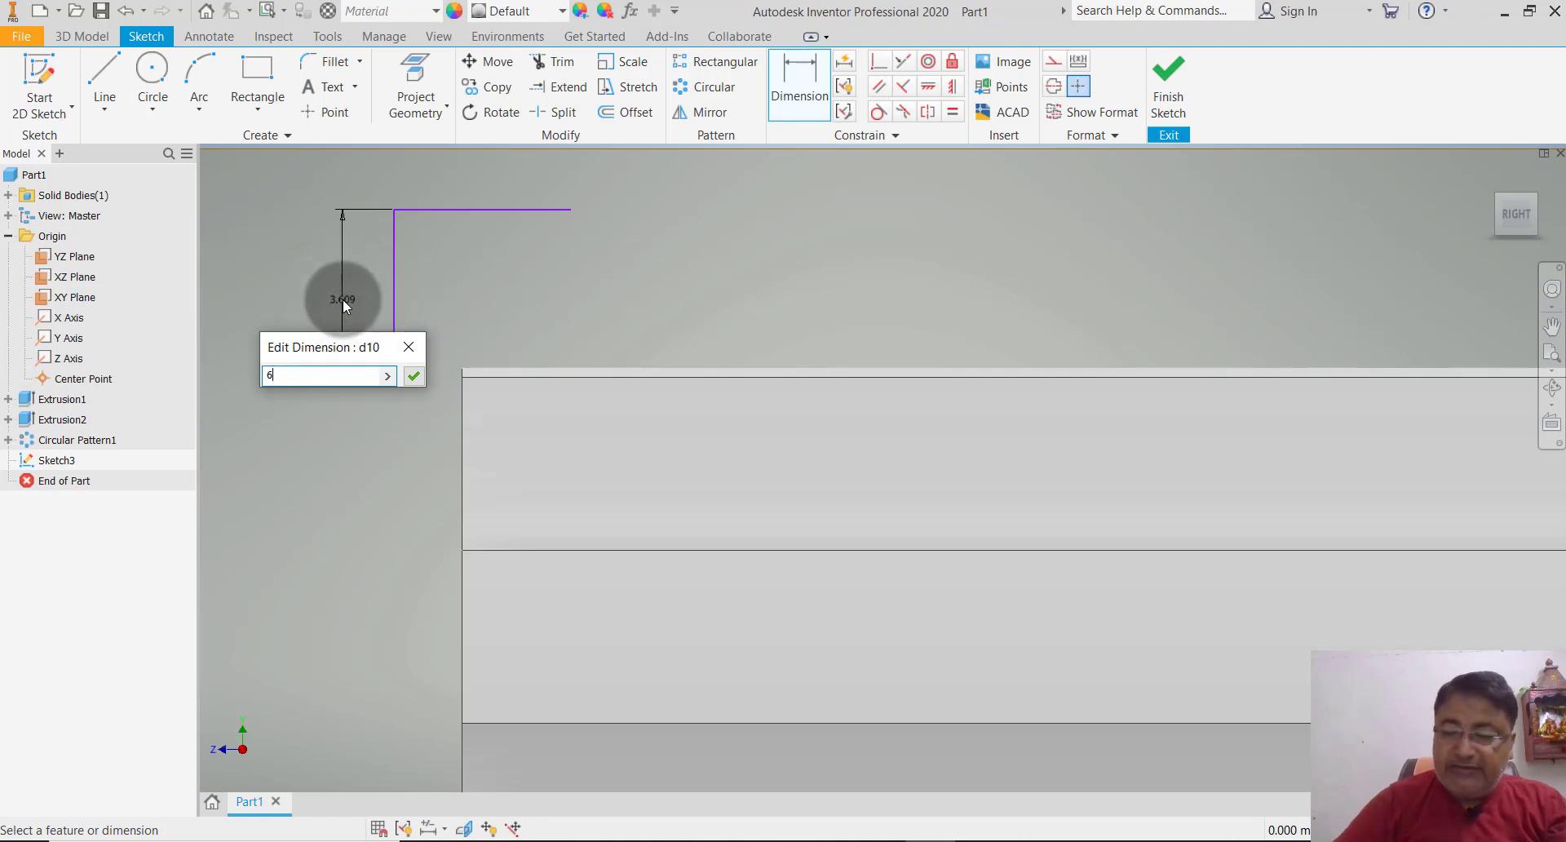
pyautogui.write('.5')
pyautogui.press('Return')
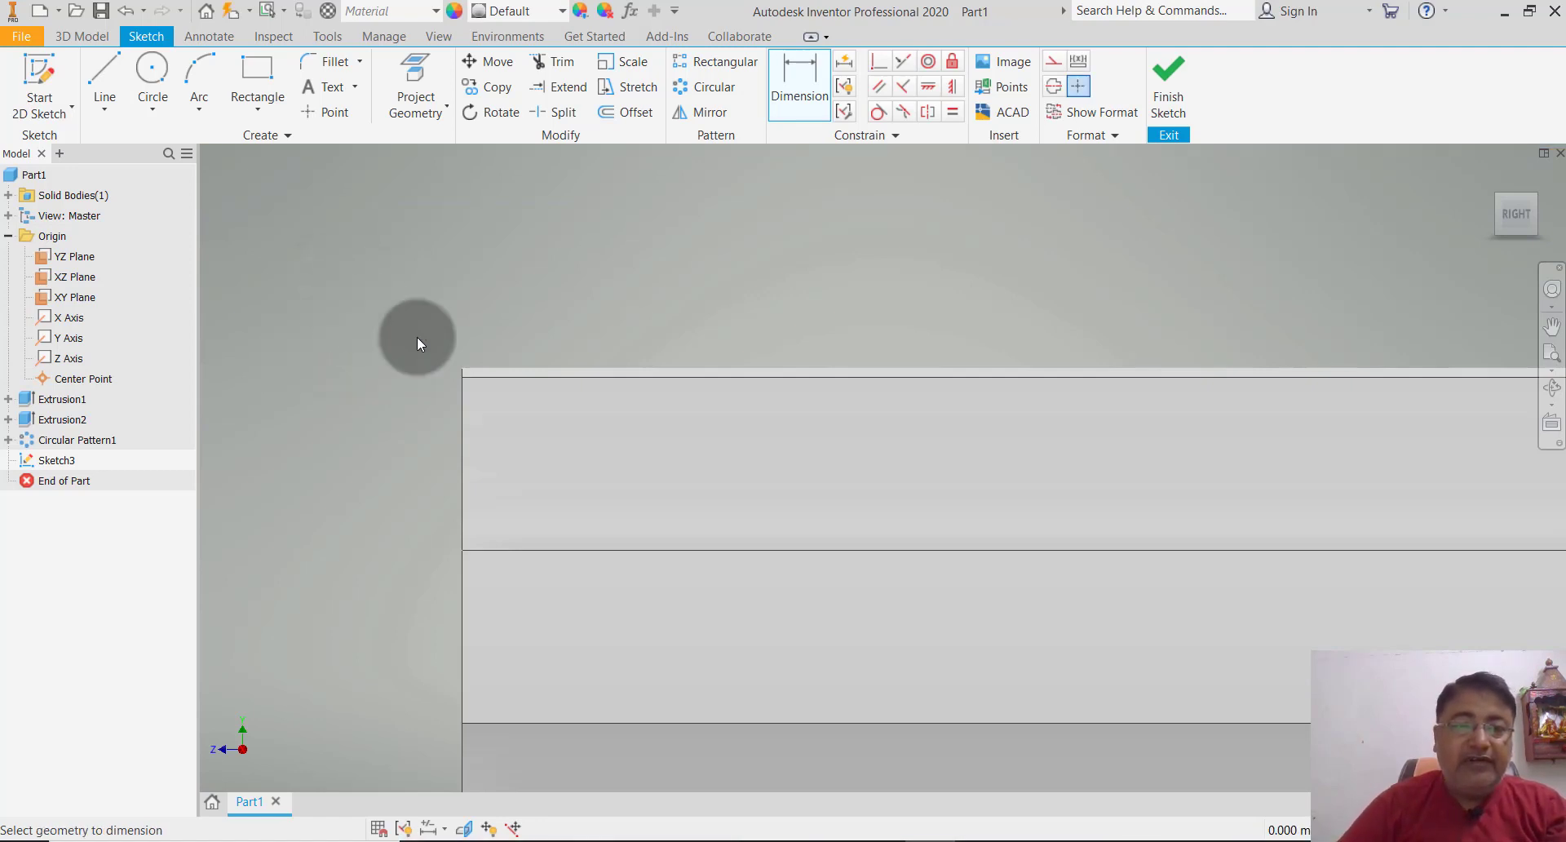
# - Dimension the horizontal line's length as 6.5 mm
pyautogui.scroll(-5, 475, 385)
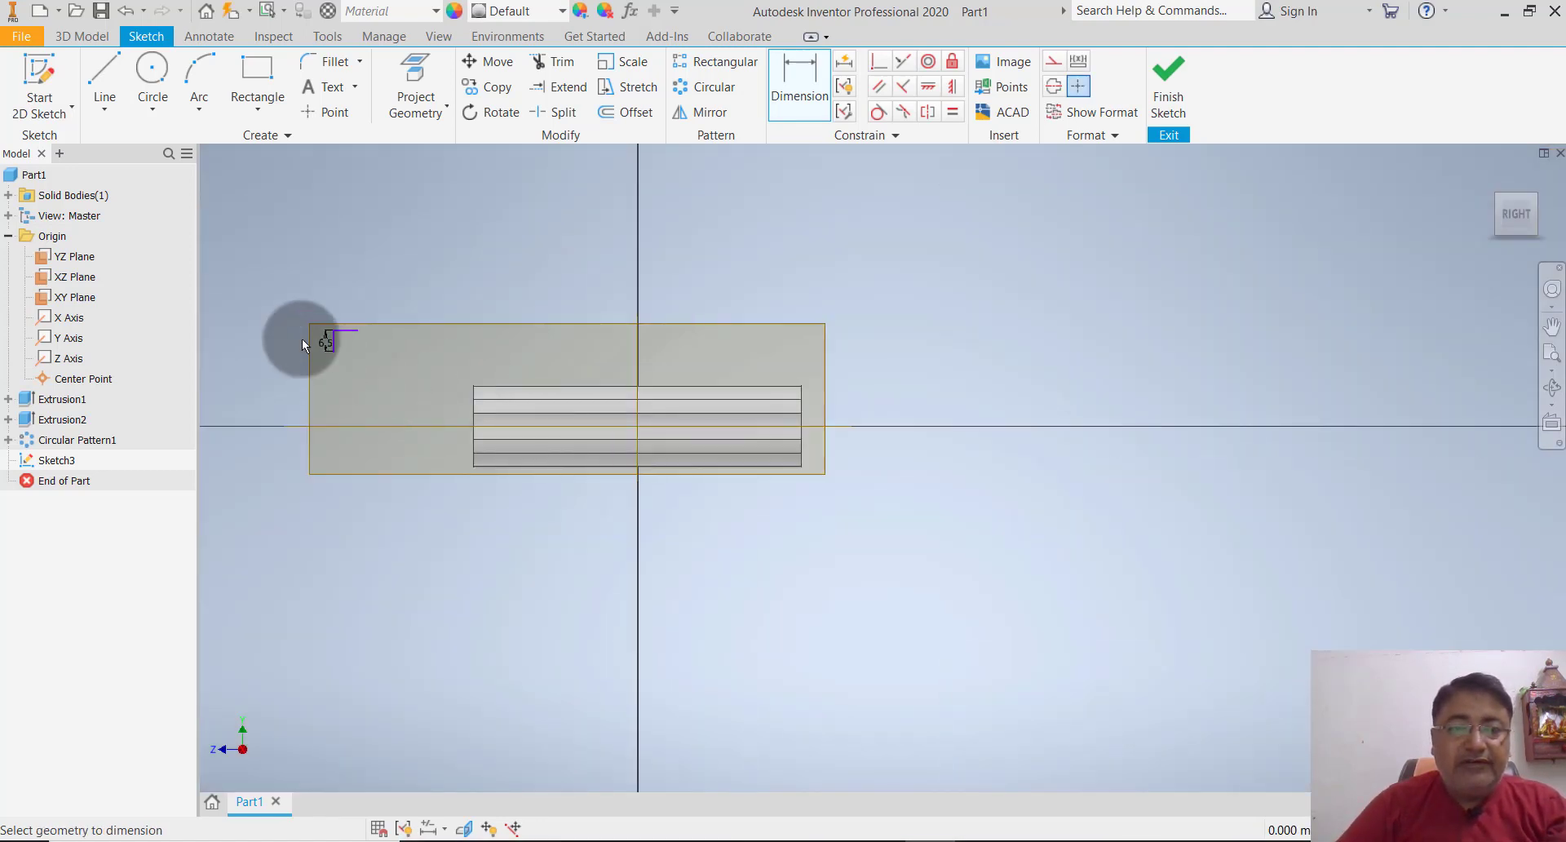
pyautogui.scroll(4, 303, 339)
pyautogui.click(460, 311)
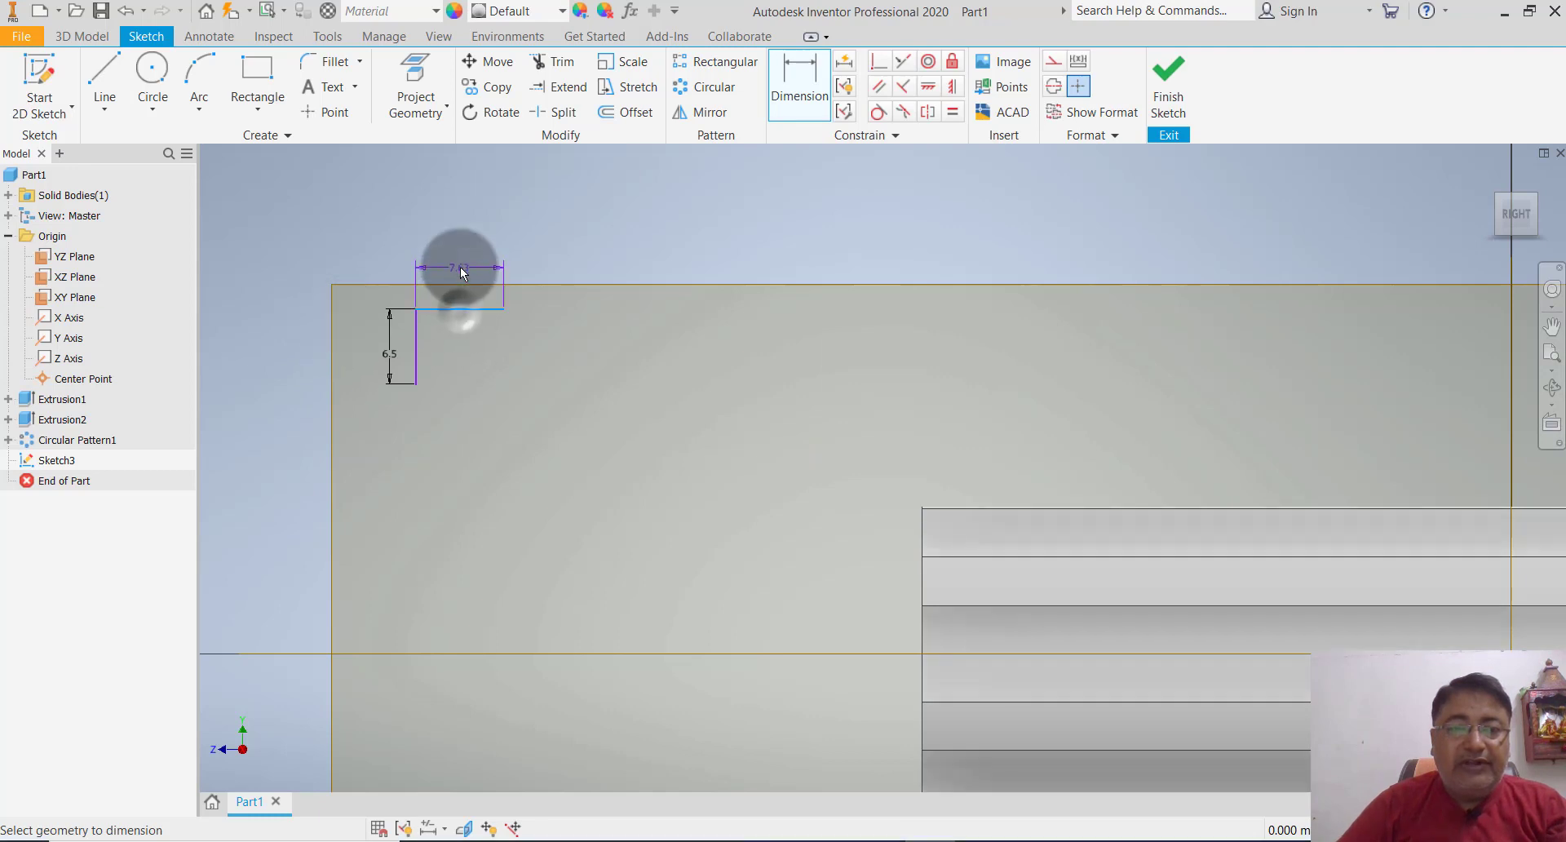
pyautogui.click(460, 267)
pyautogui.write('6.5')
pyautogui.press('Return')
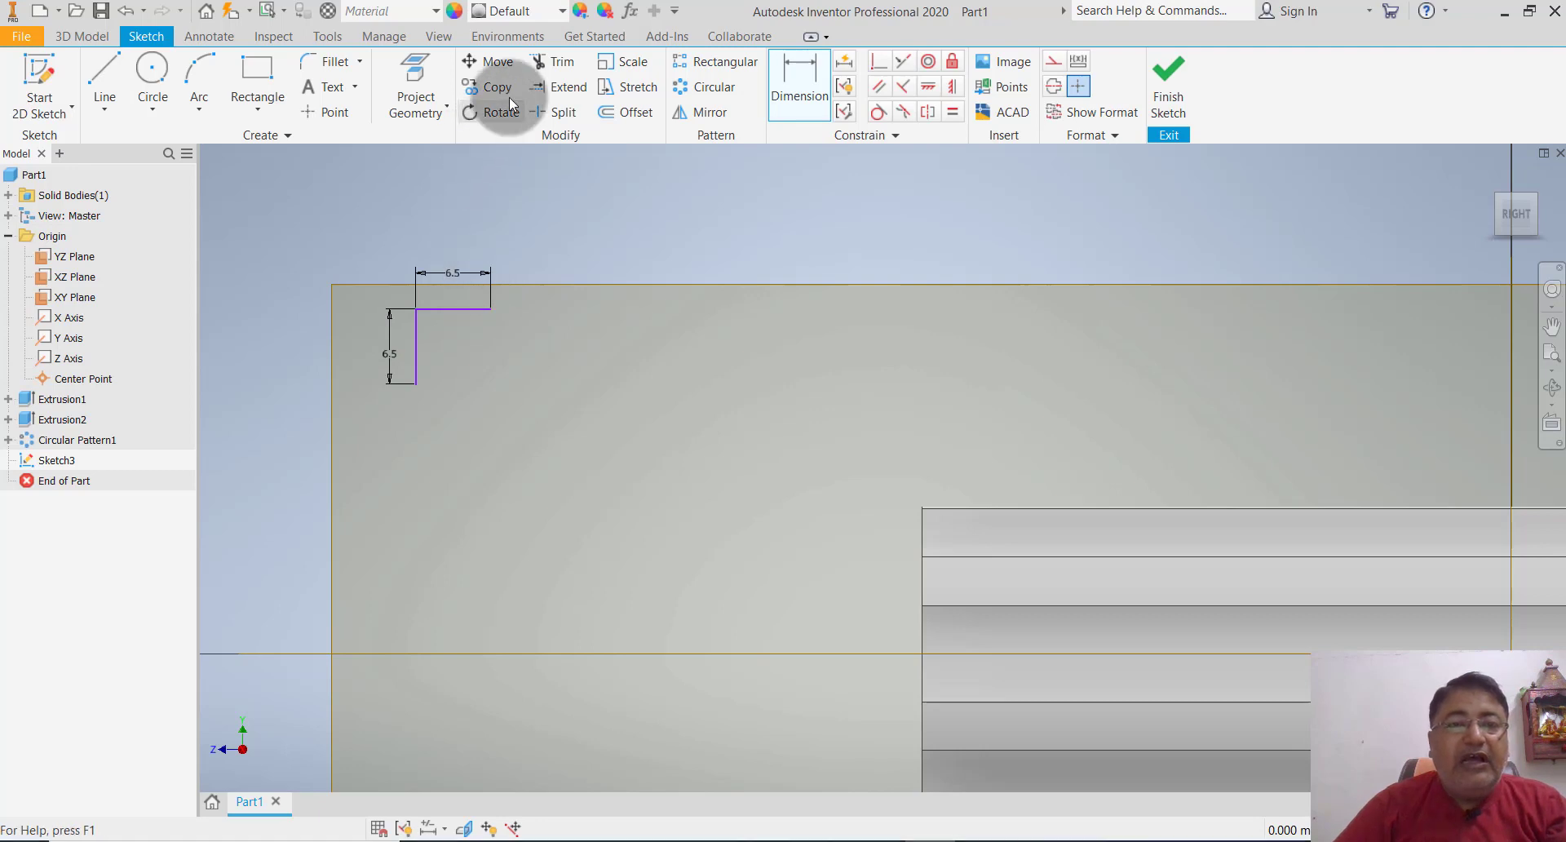
# - Close the L-shaped profile with a three-point arc of 6.5 mm radius between the two lines' free ends, curving toward the corner
pyautogui.click(202, 119)
pyautogui.click(222, 155)
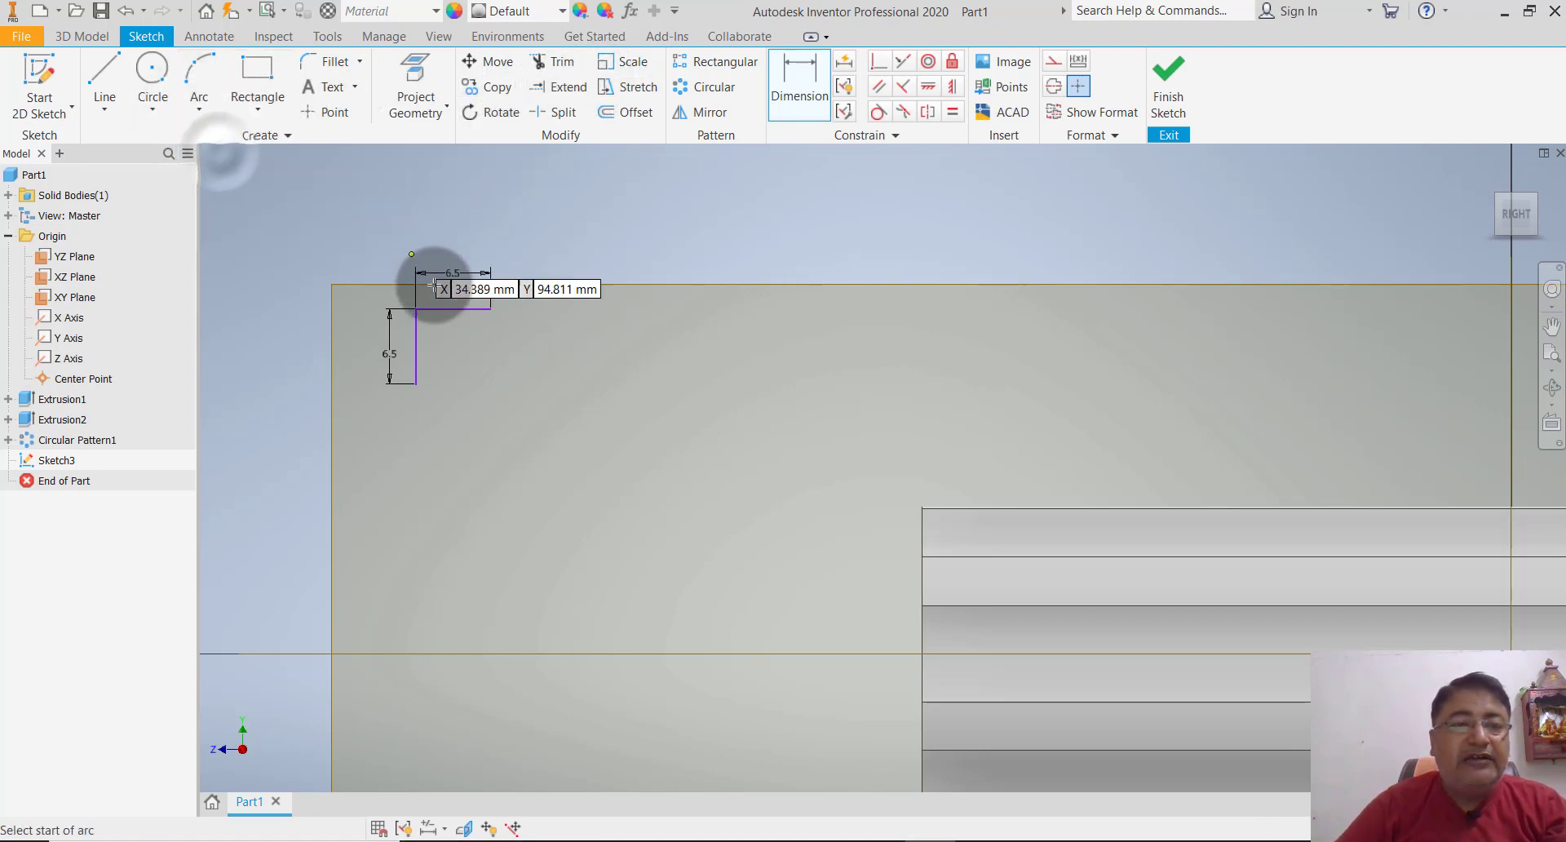
pyautogui.click(487, 309)
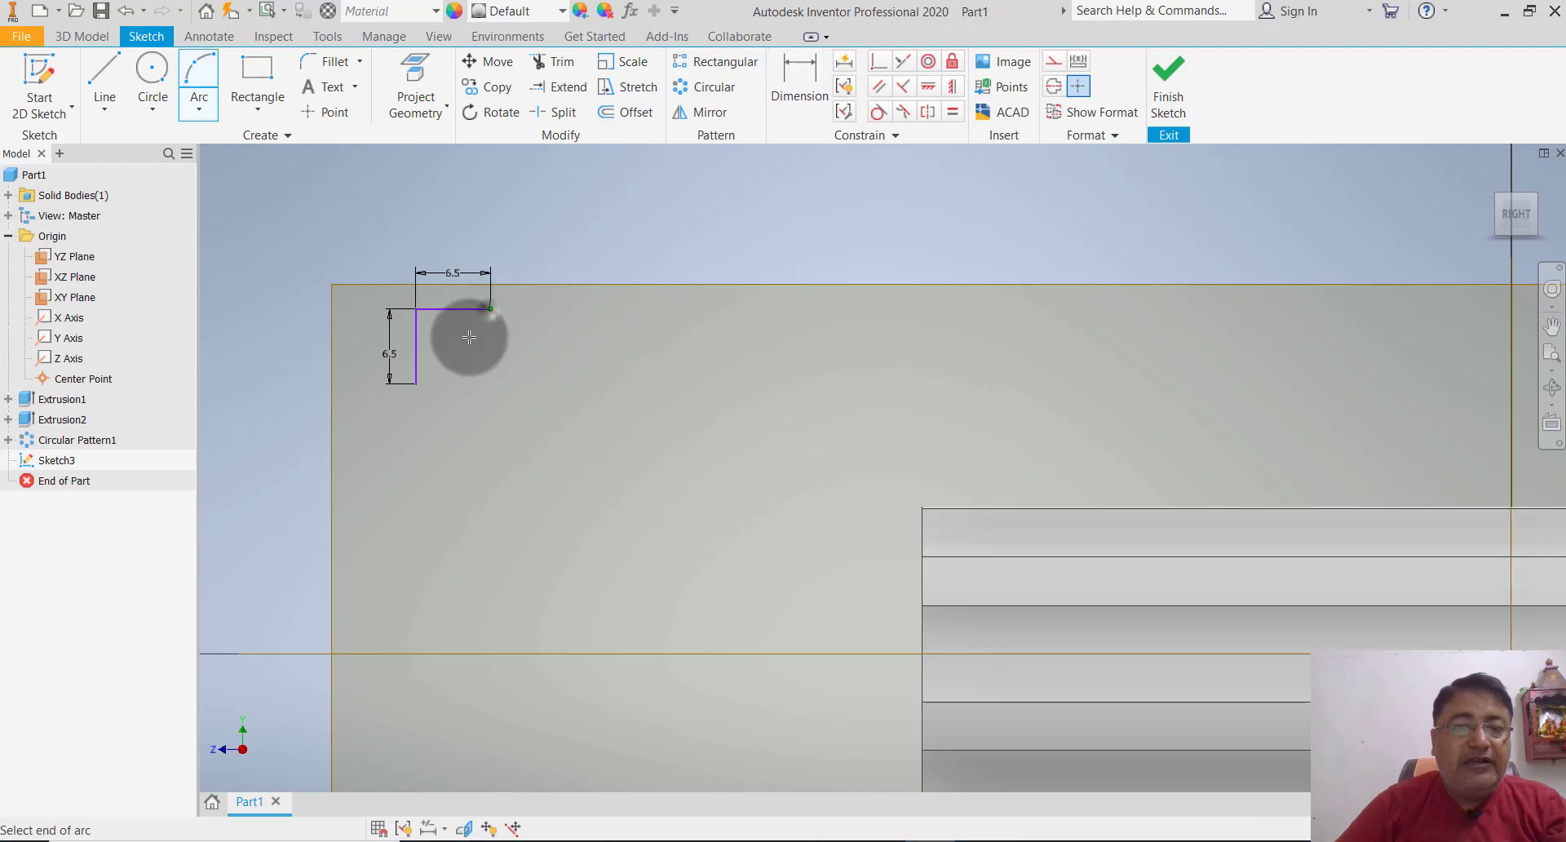
pyautogui.click(417, 382)
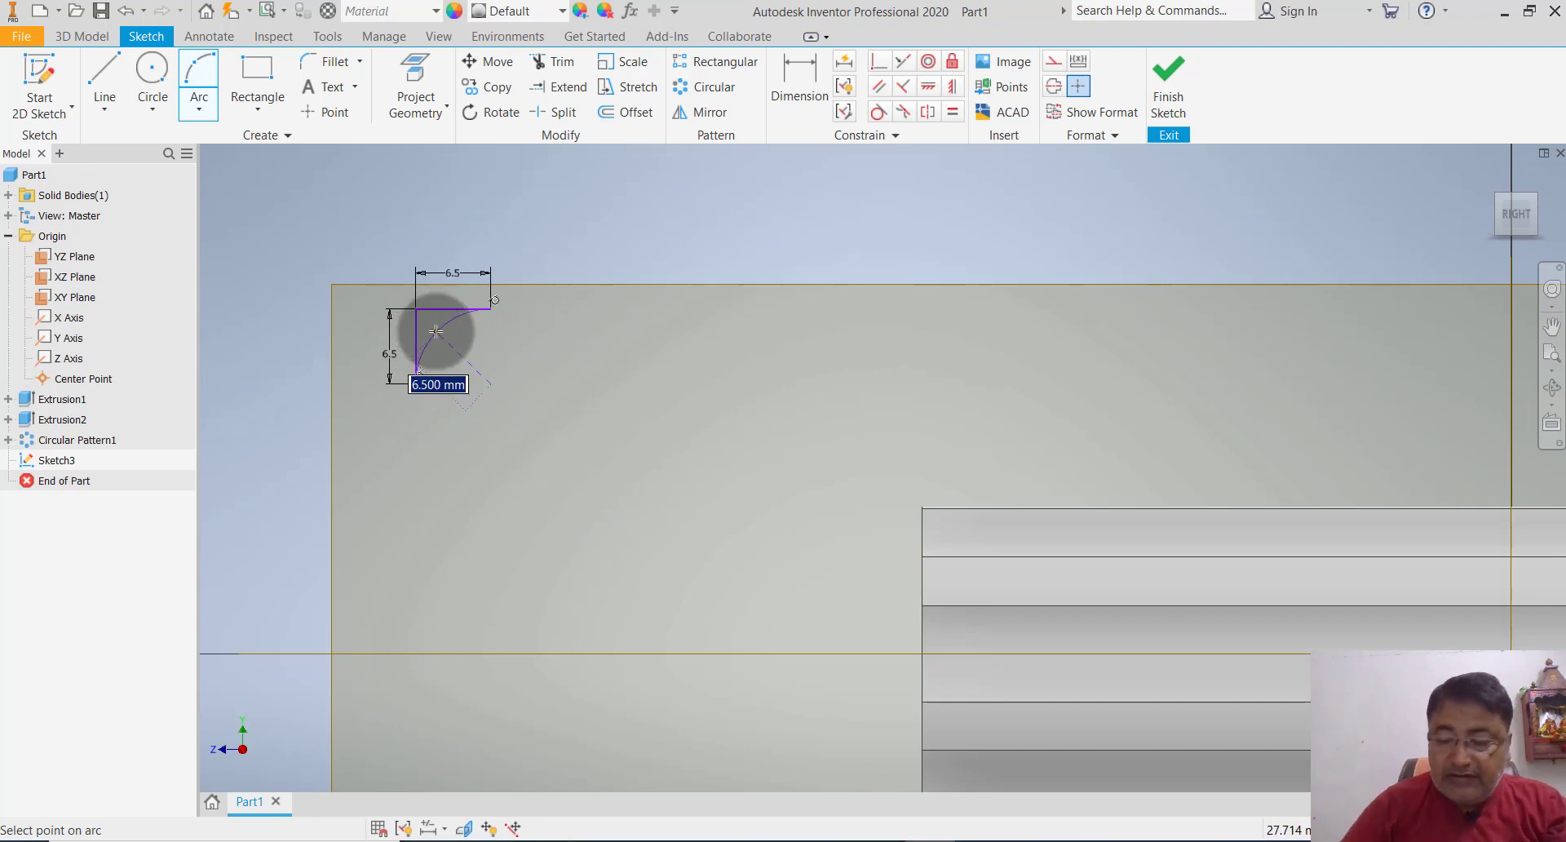
pyautogui.write('6.5')
pyautogui.press('Return')
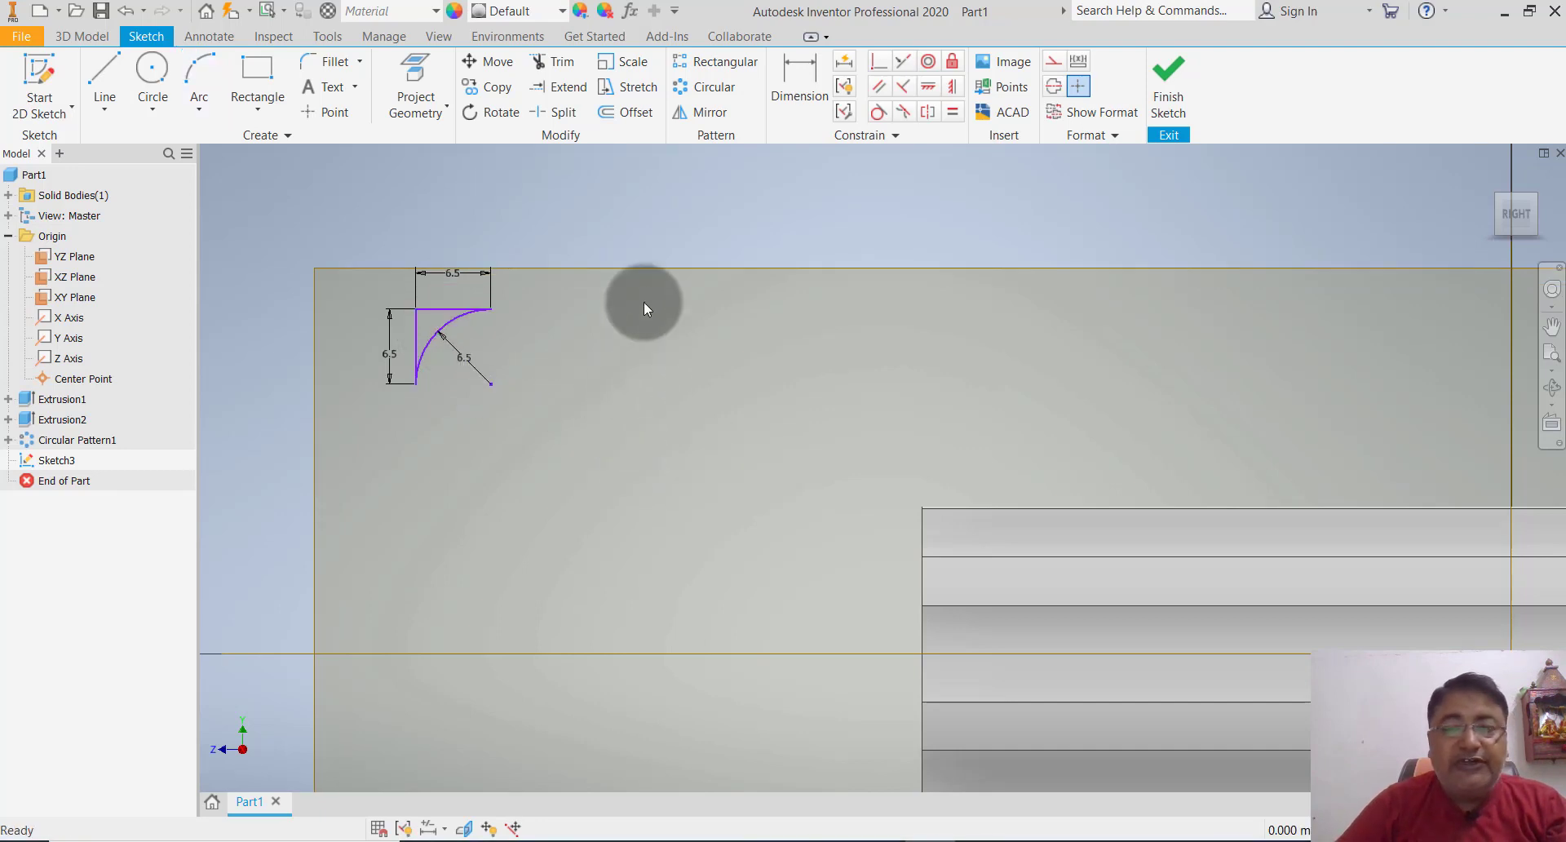
# - Dimension the horizontal distance between the profile's vertical line and the Y axis as 50.8 mm
pyautogui.scroll(2, 644, 302)
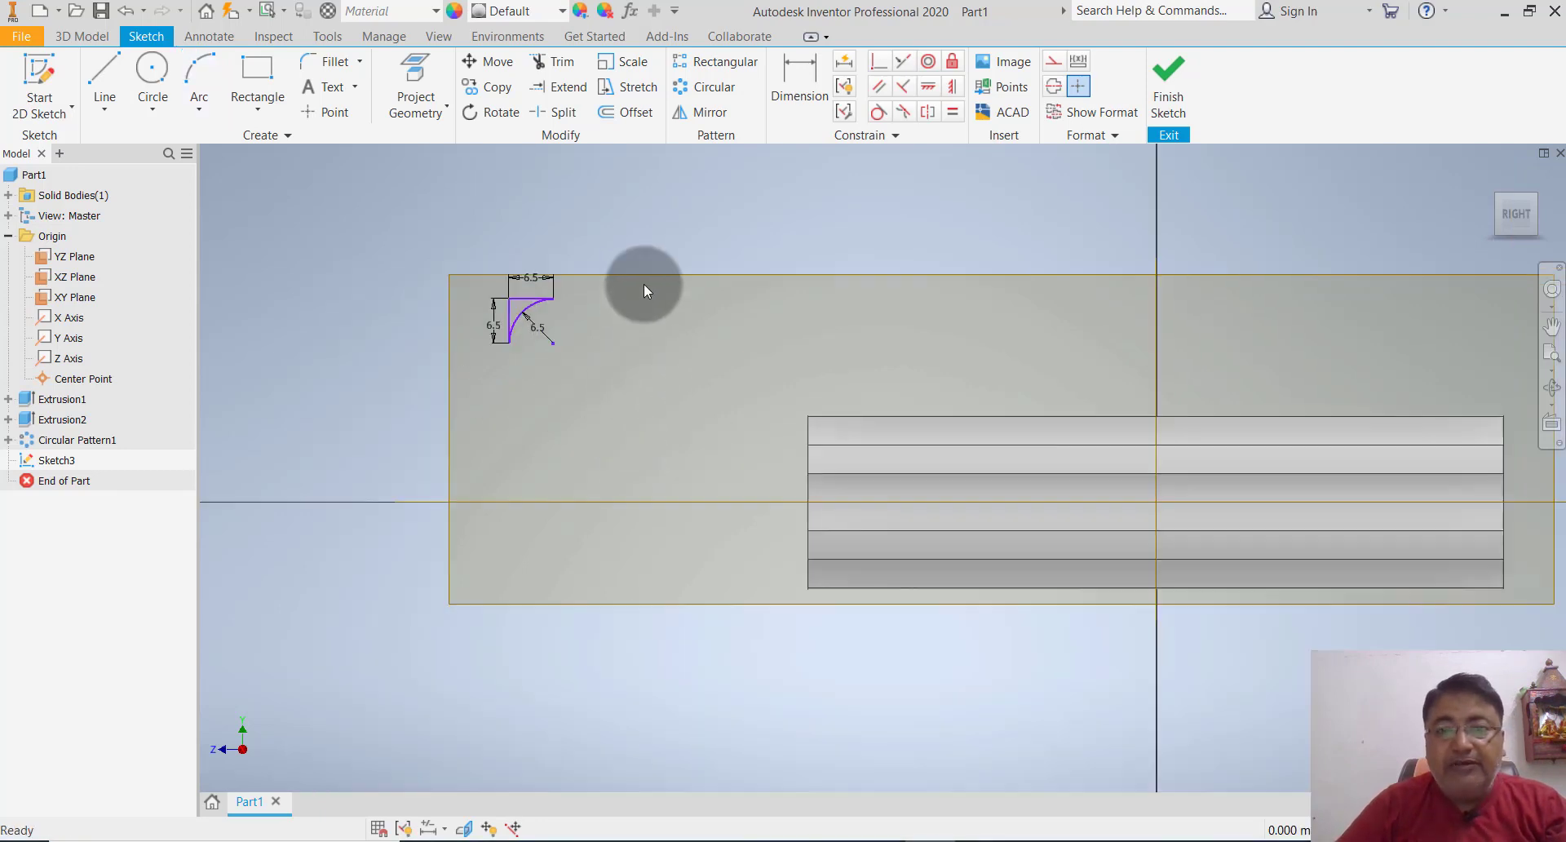
pyautogui.click(801, 83)
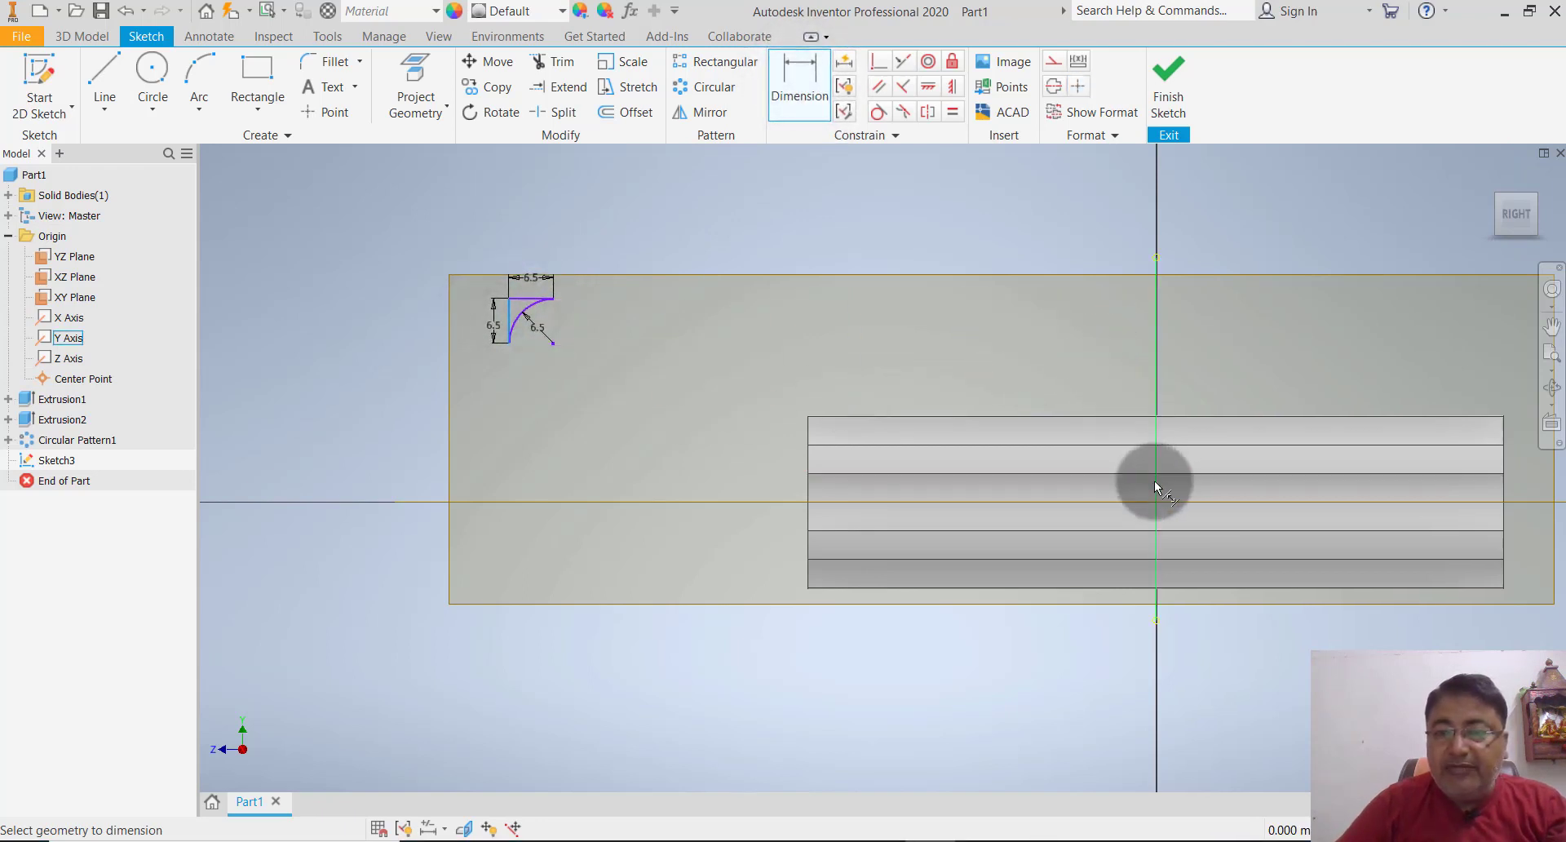
pyautogui.click(1157, 377)
pyautogui.click(970, 370)
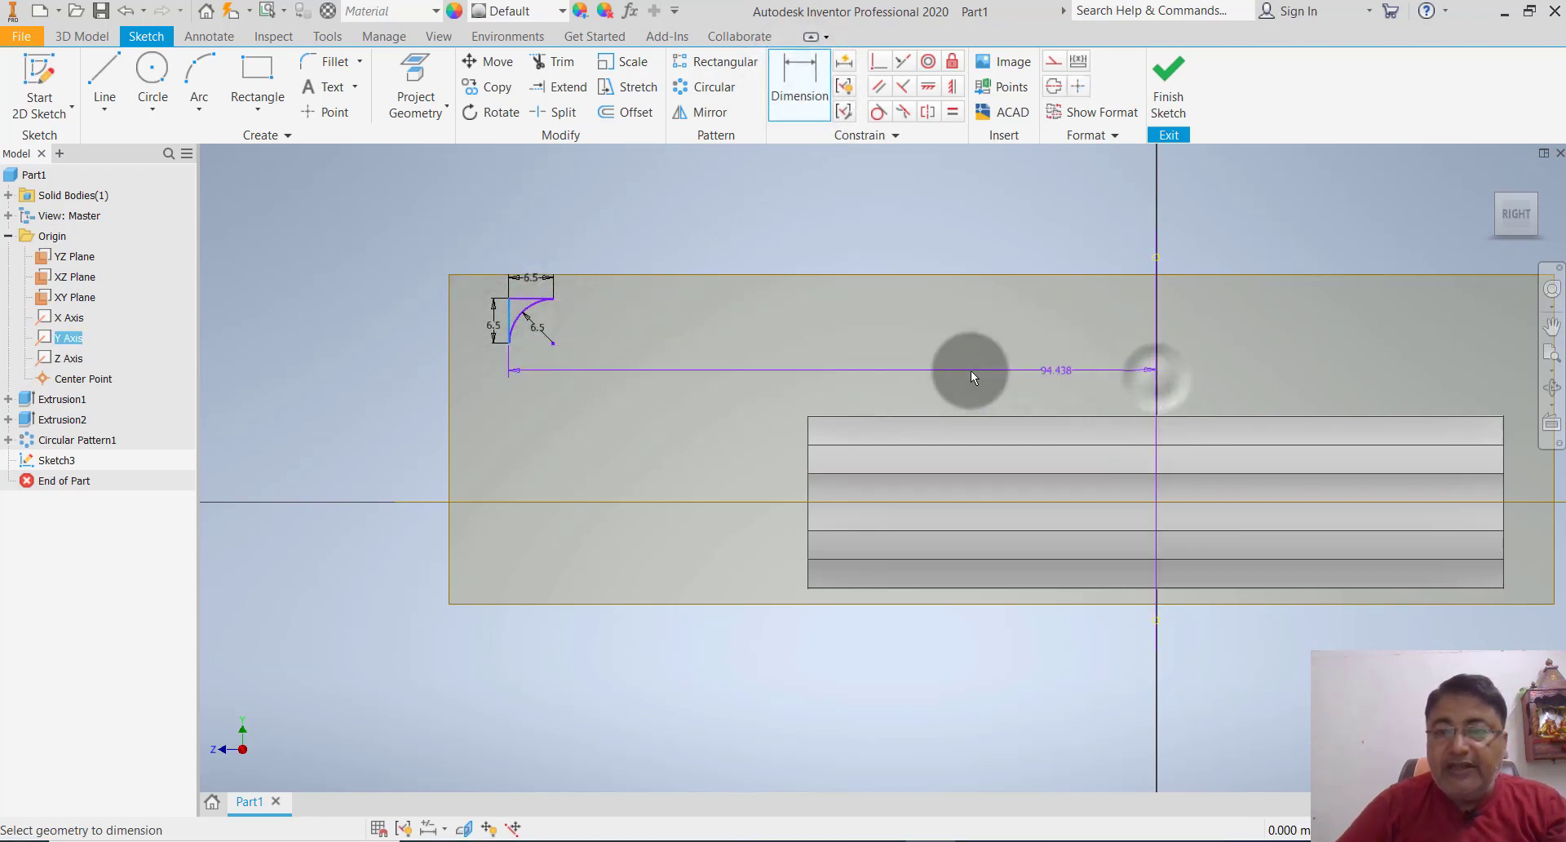
pyautogui.click(840, 198)
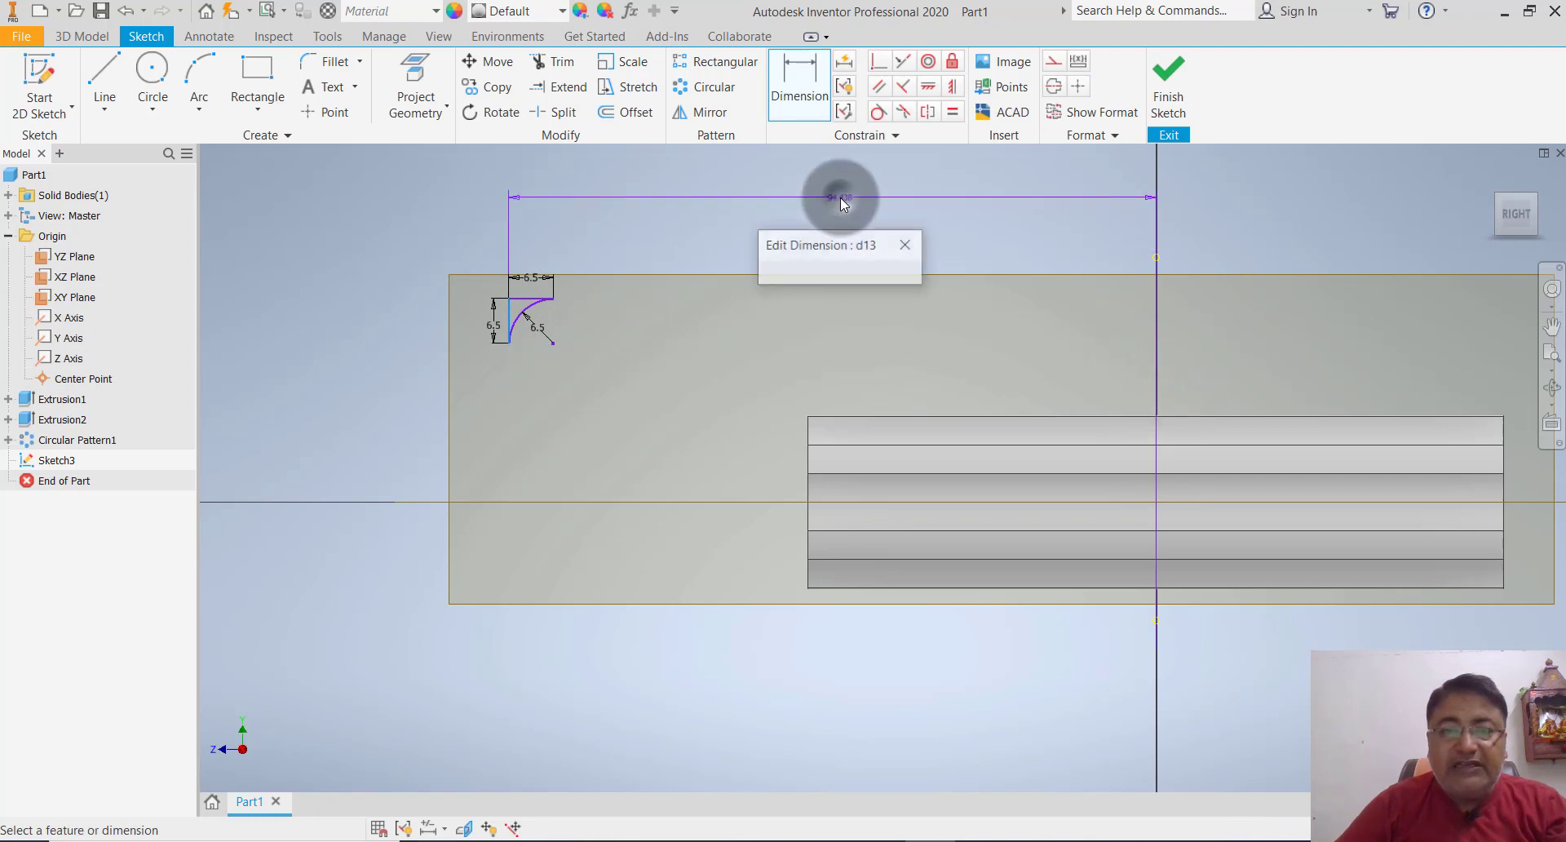
pyautogui.write('50.')
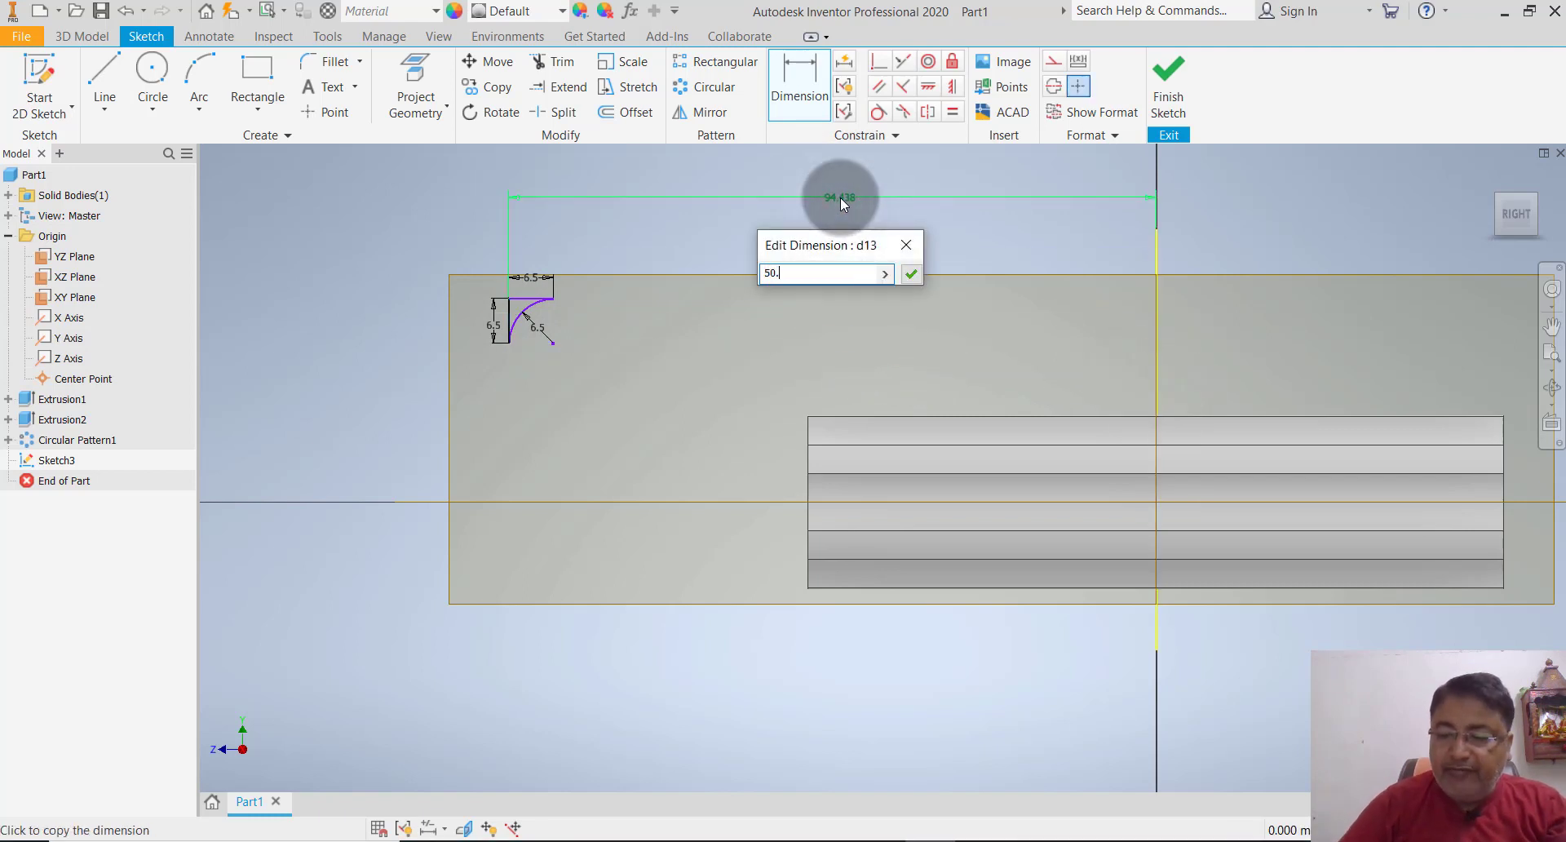
pyautogui.write('8')
pyautogui.press('Return')
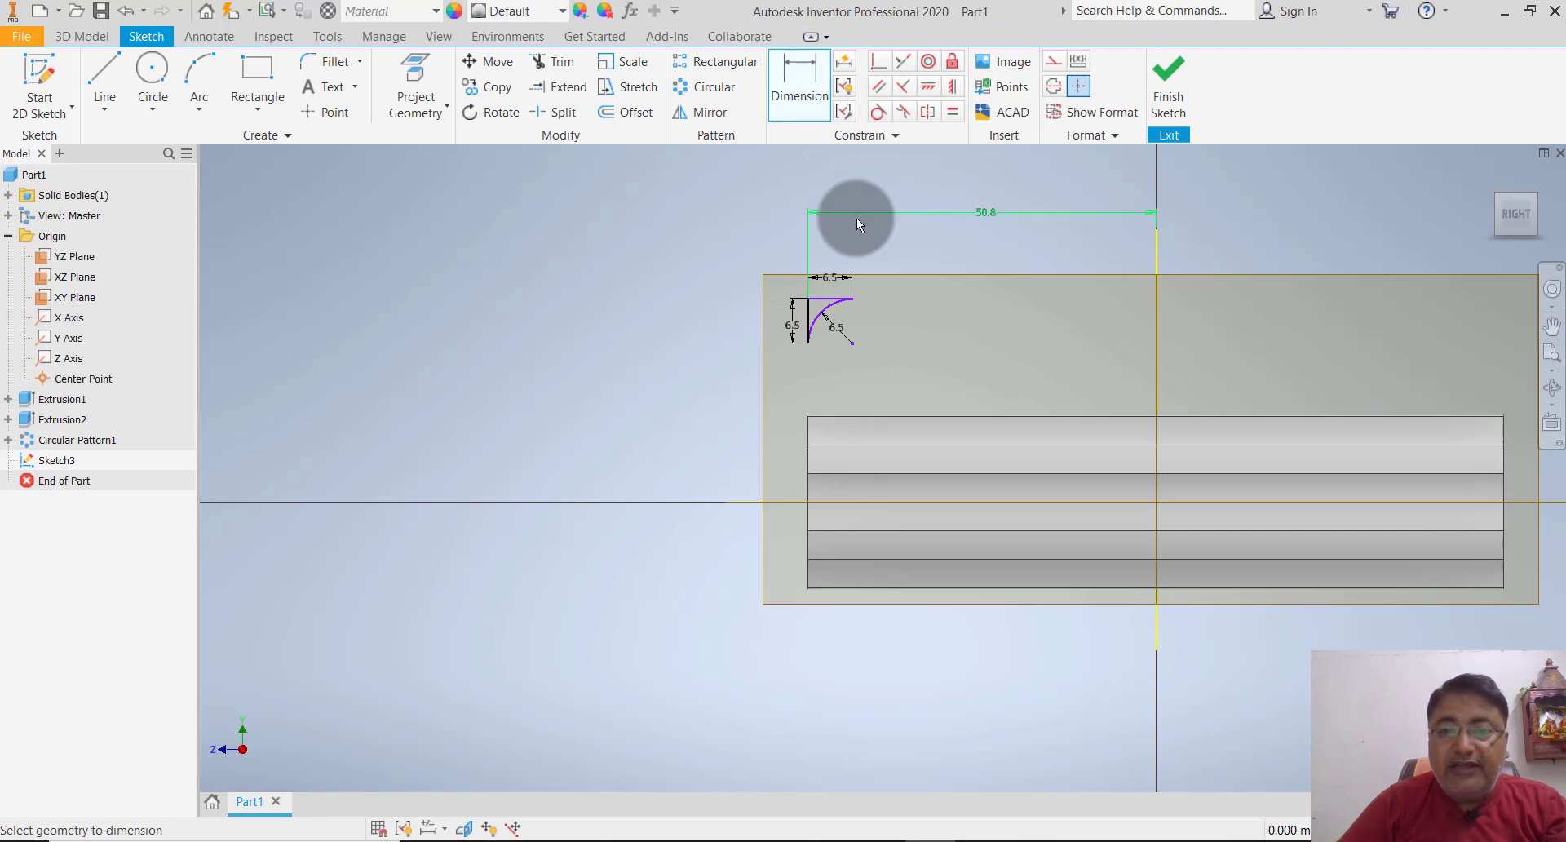
# - Dimension the vertical distance between the profile's horizontal line and the Z axis as 12.7 mm
pyautogui.click(736, 467)
pyautogui.click(657, 434)
pyautogui.write('1')
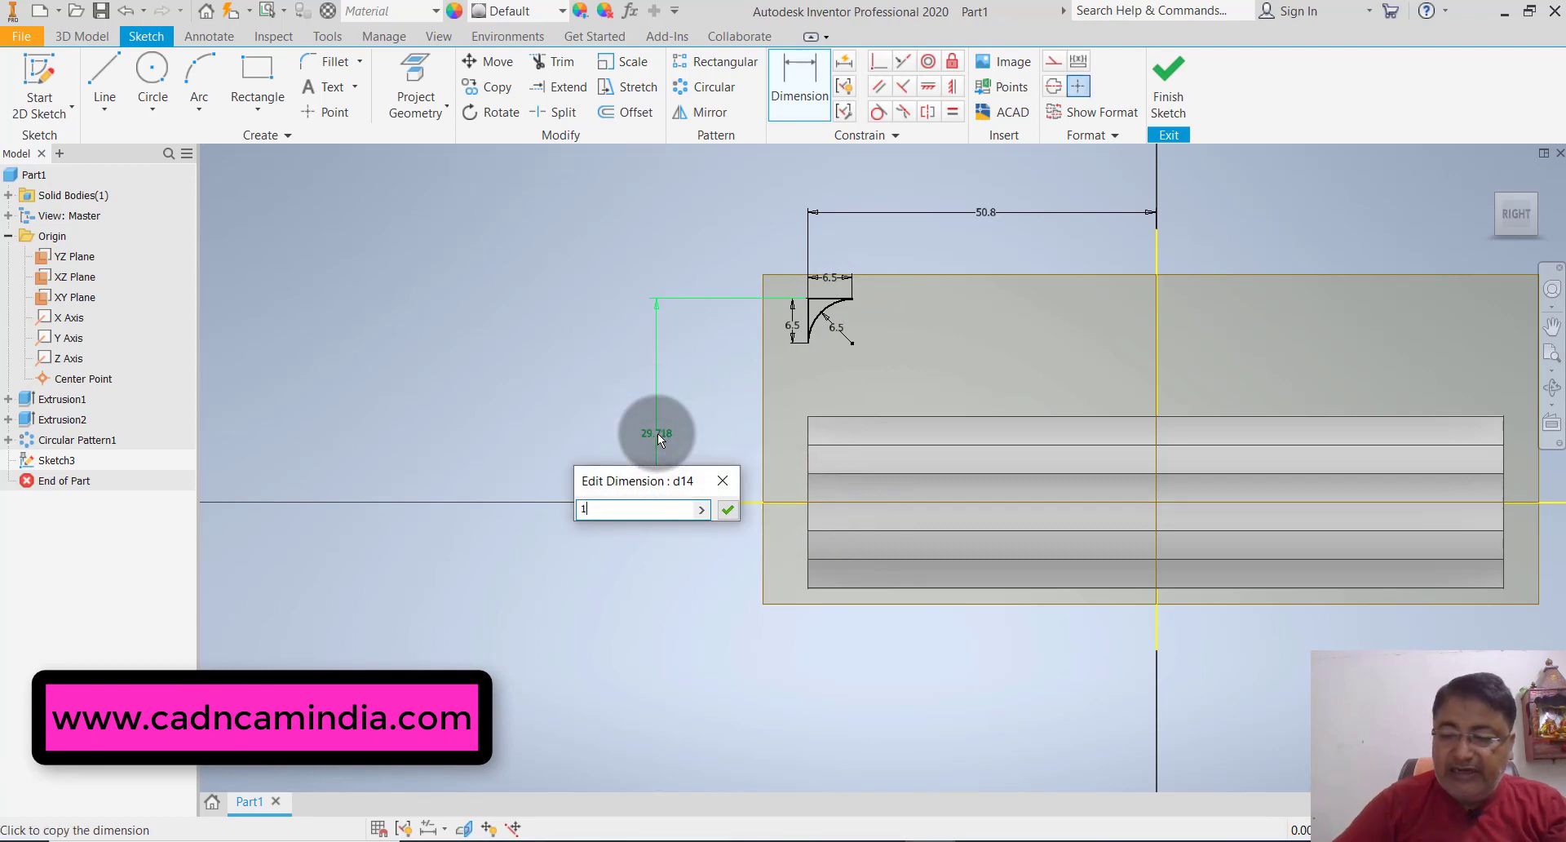
pyautogui.write('2.7')
pyautogui.press('Return')
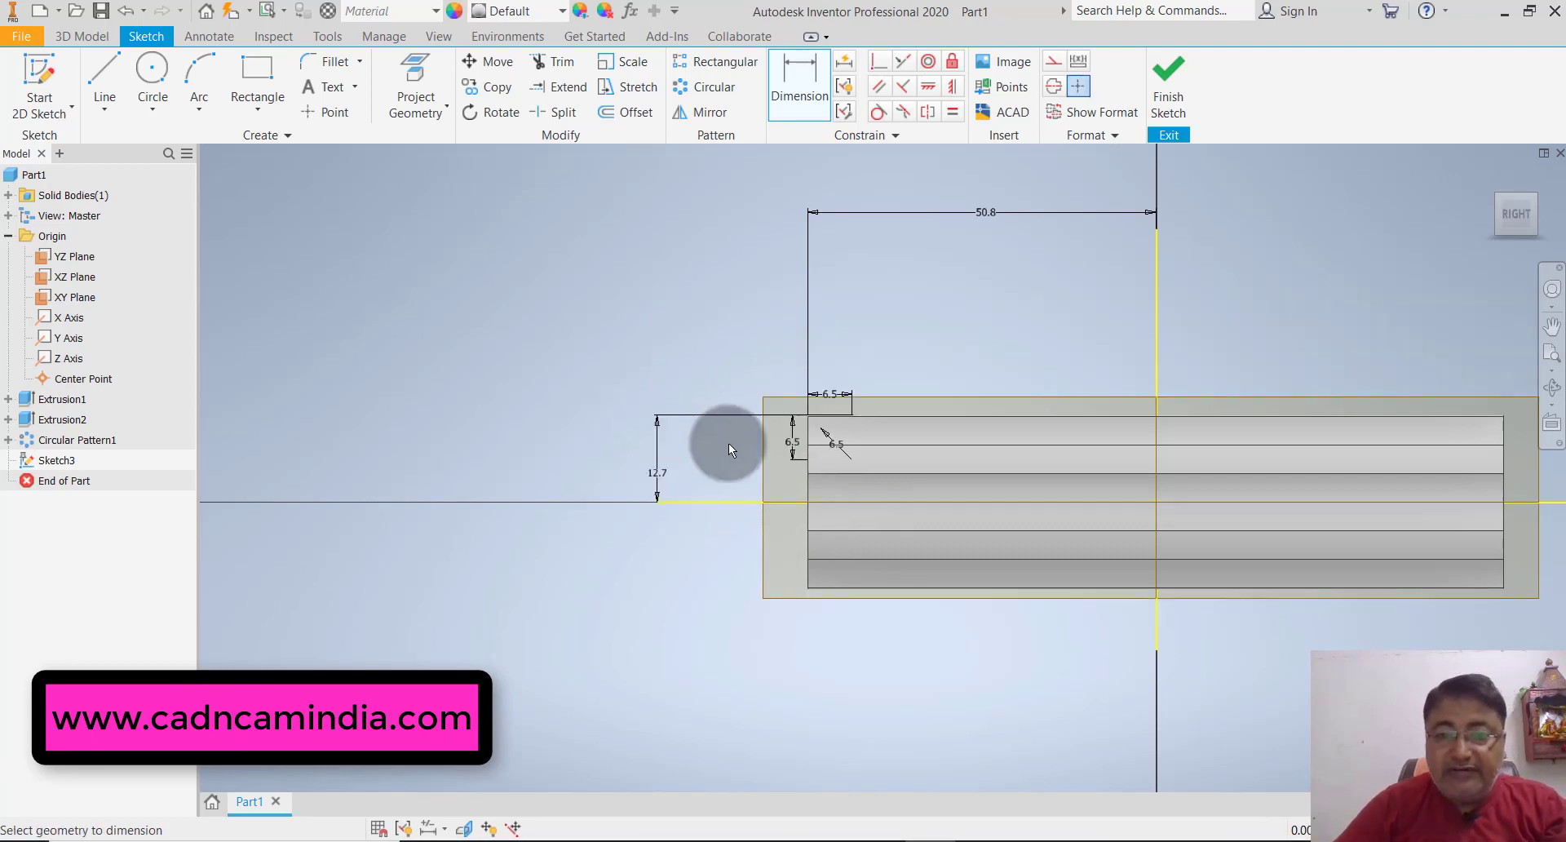
pyautogui.press('Escape')
# - Sketch a horizontal line 16 mm long above the right half of the grooved body
pyautogui.scroll(-3, 648, 407)
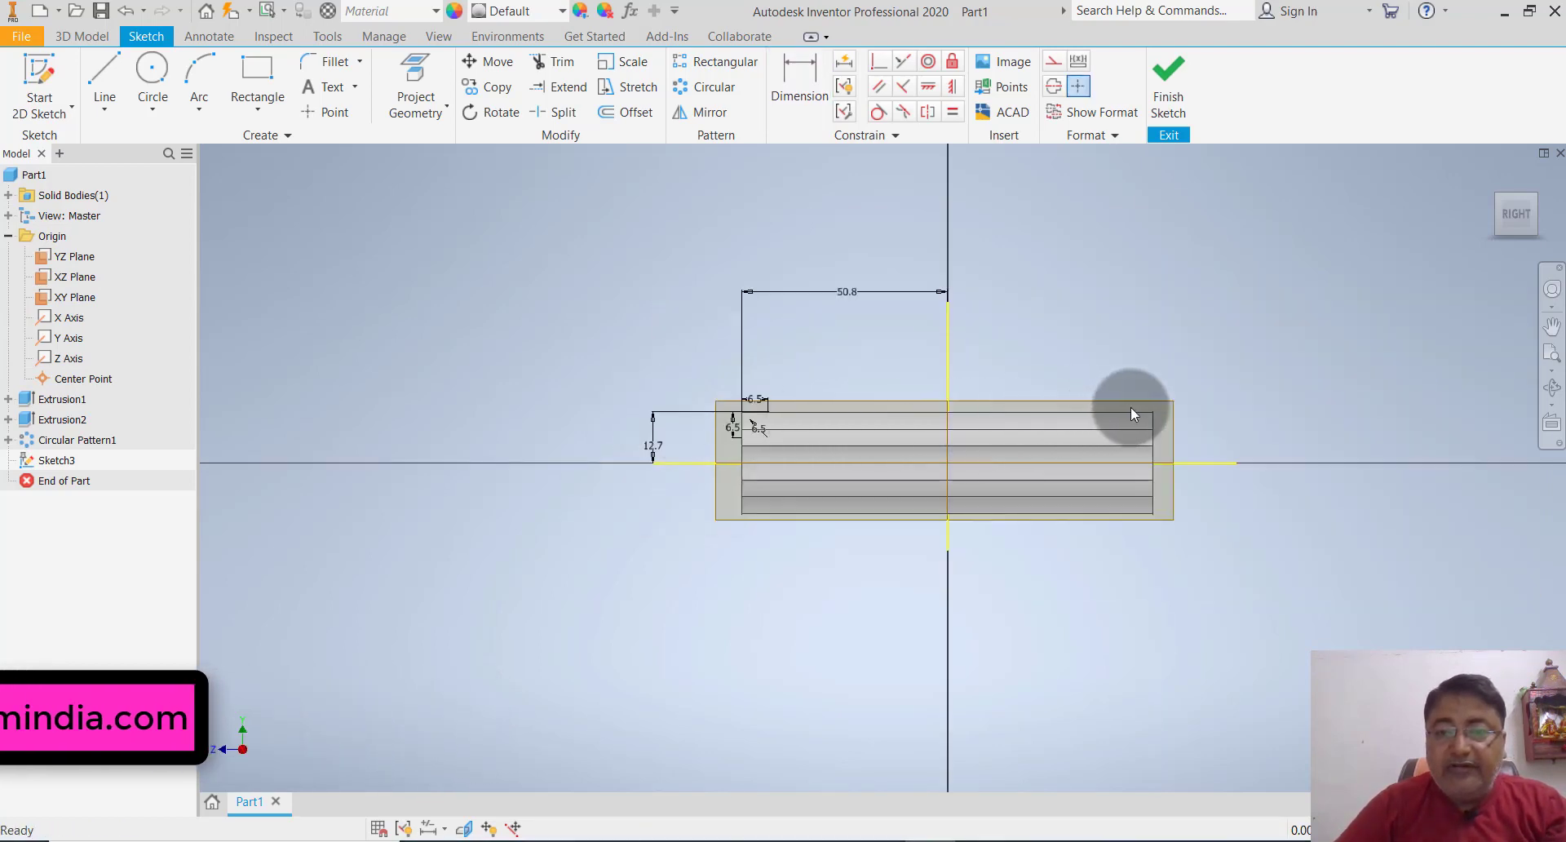
pyautogui.scroll(3, 1139, 407)
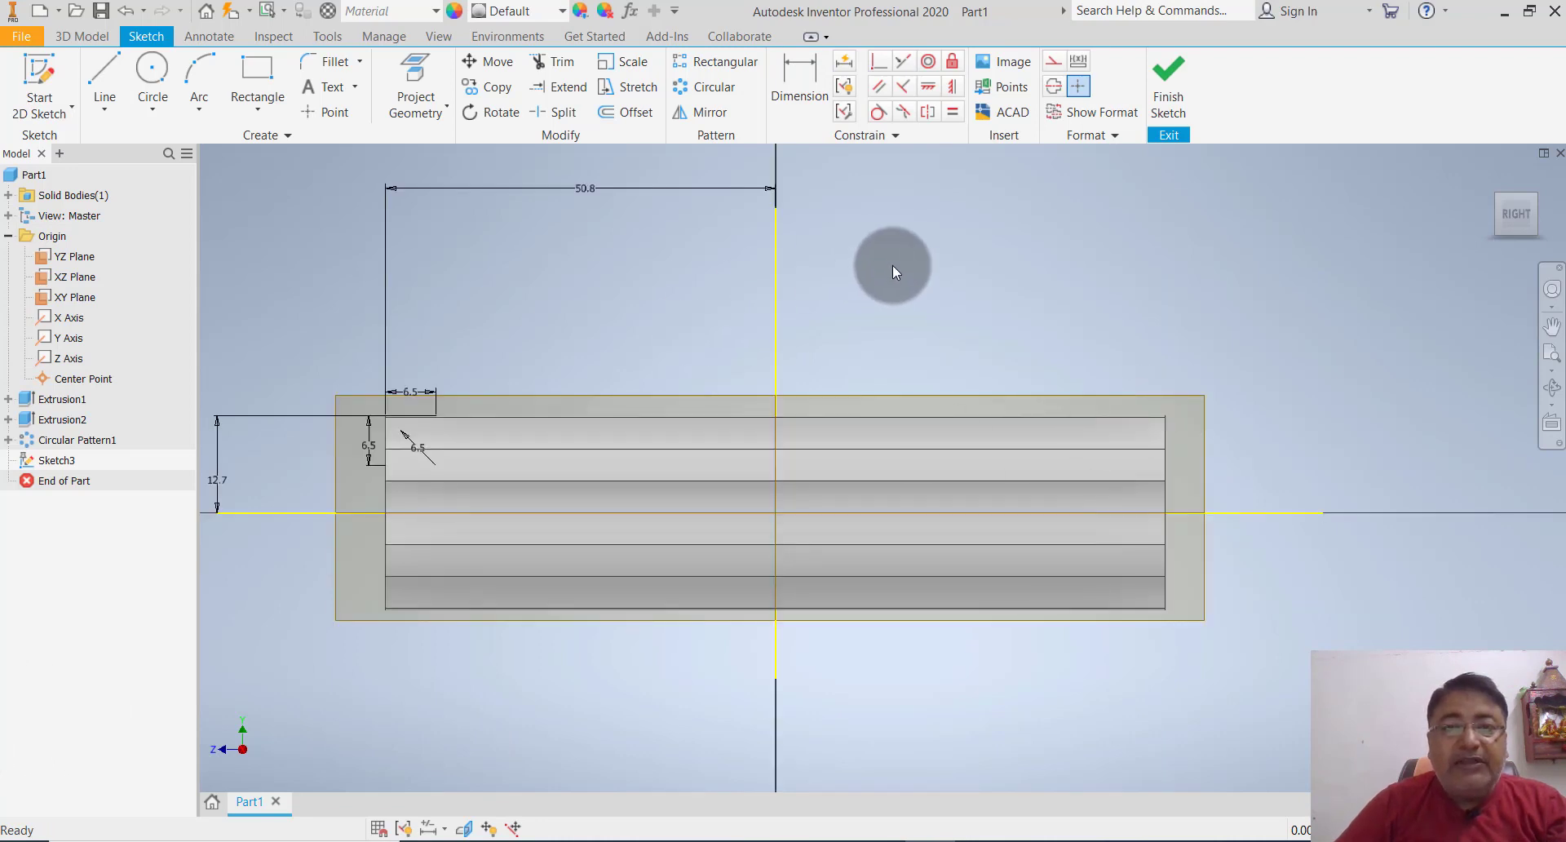
pyautogui.click(104, 72)
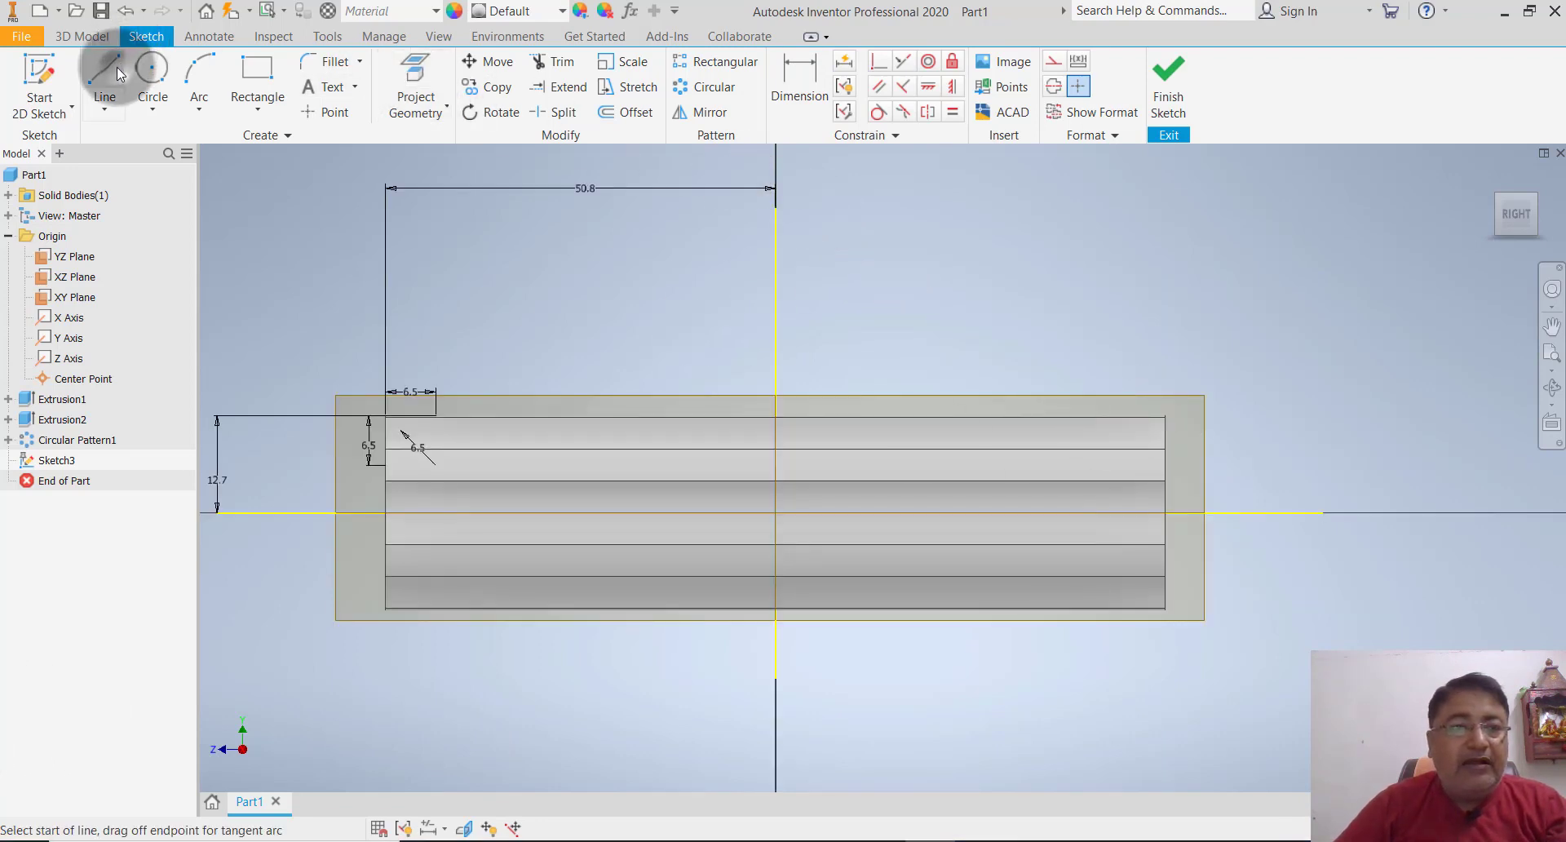
pyautogui.click(1002, 313)
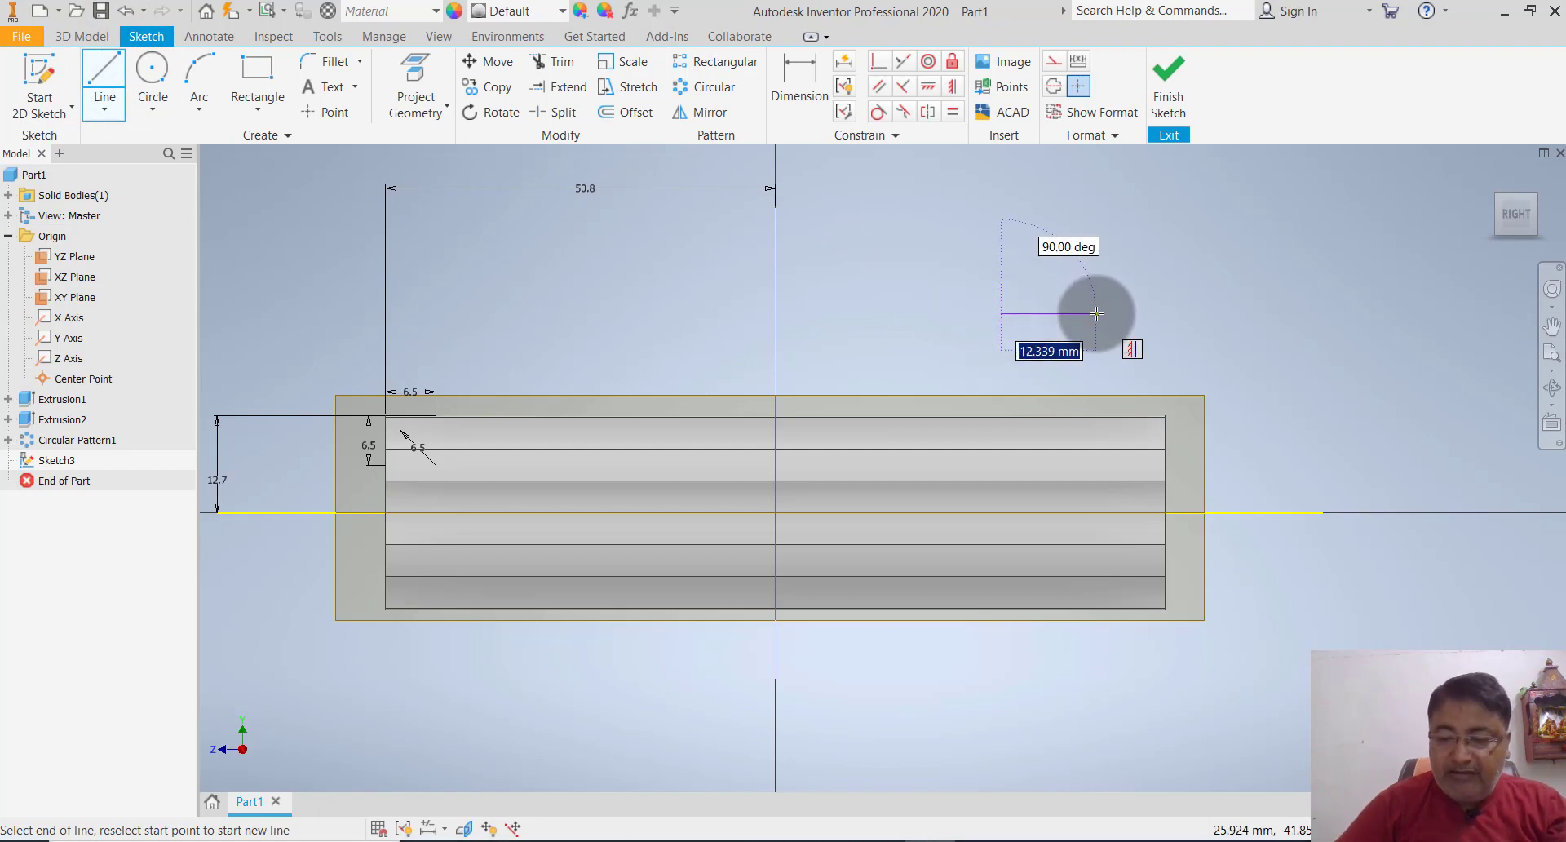
pyautogui.press('Return')
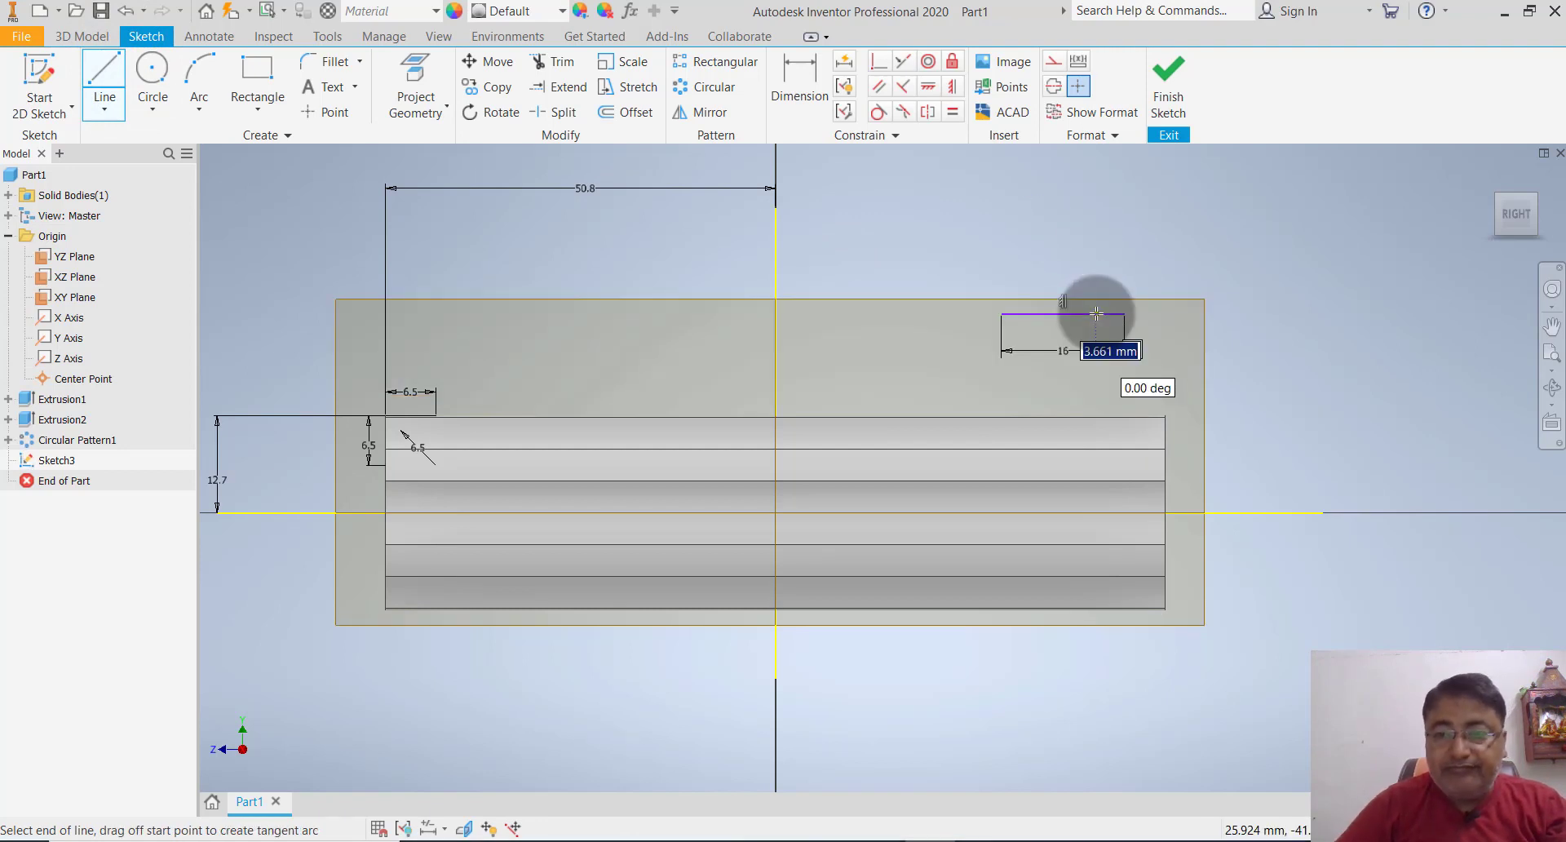
pyautogui.press('Escape')
pyautogui.press('Escape')
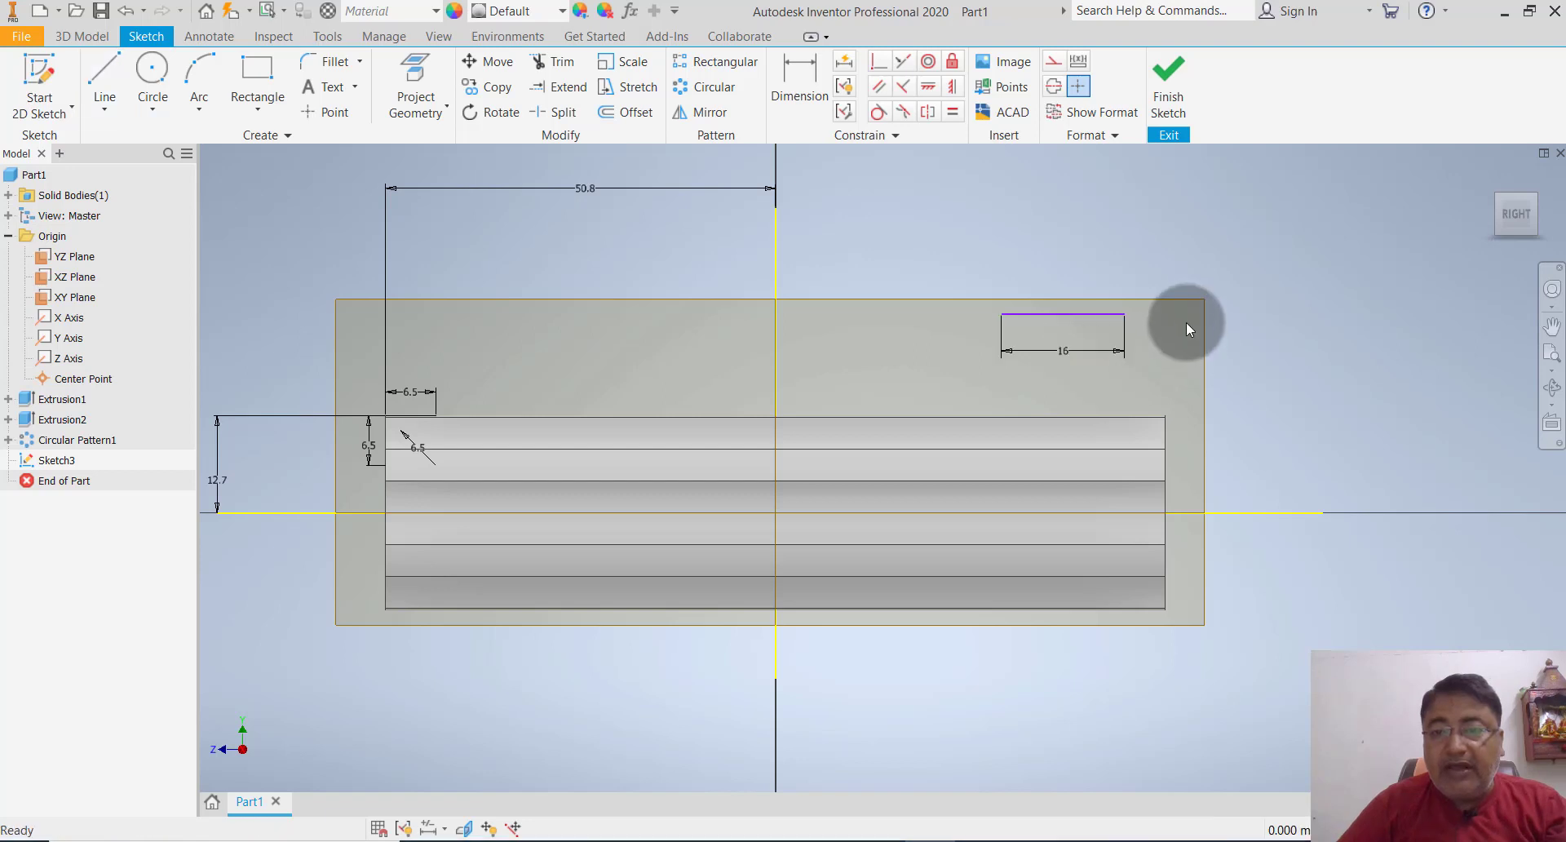
# - Close the 16 mm line with a three-point arc of 10 mm radius between its ends, bulging down toward the body
pyautogui.scroll(-3, 1186, 321)
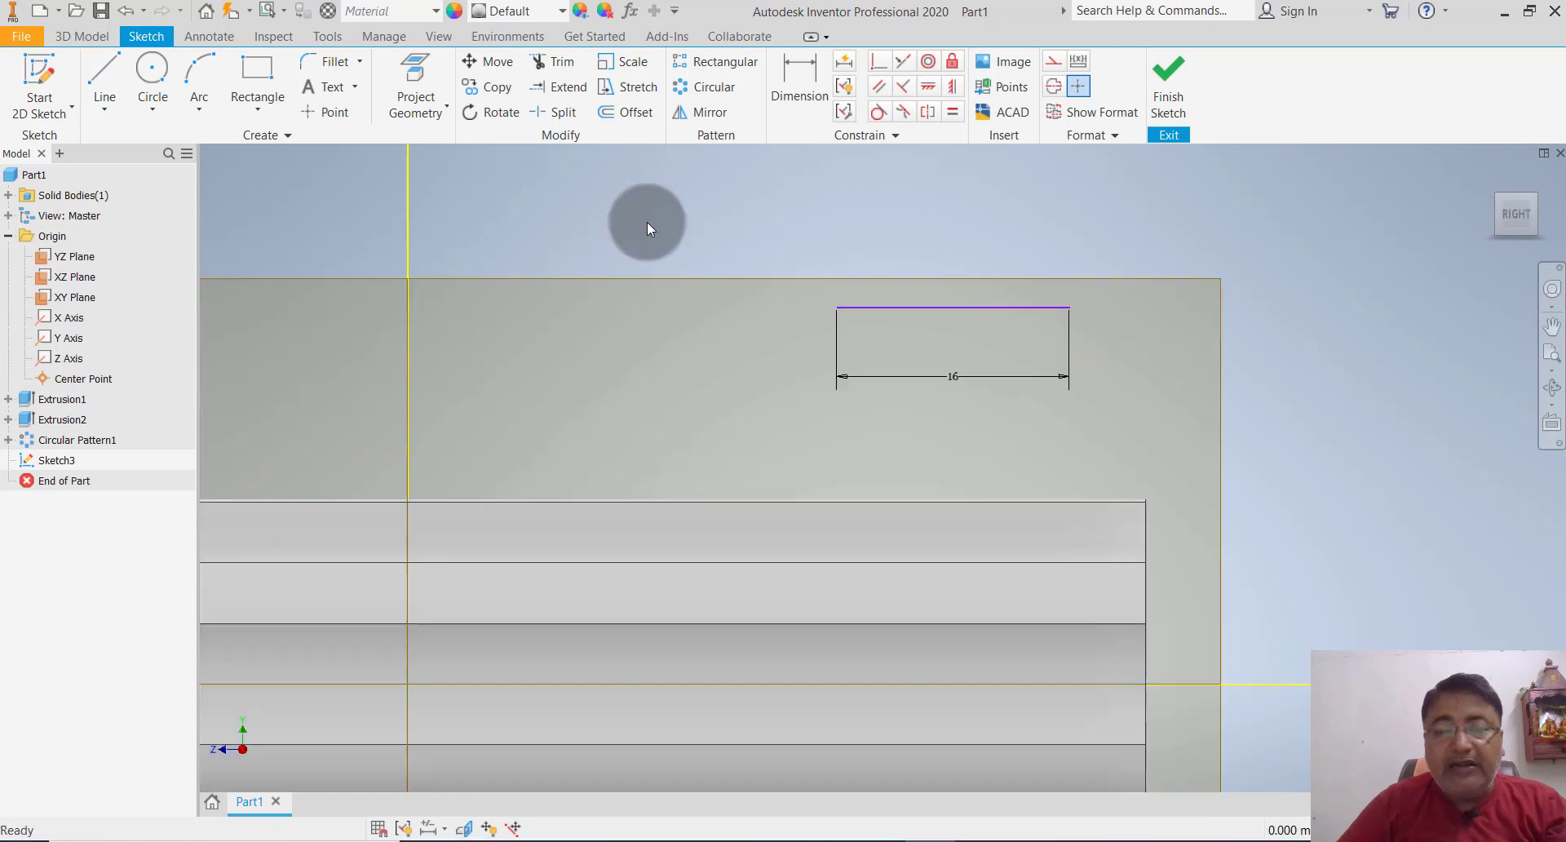
pyautogui.click(199, 109)
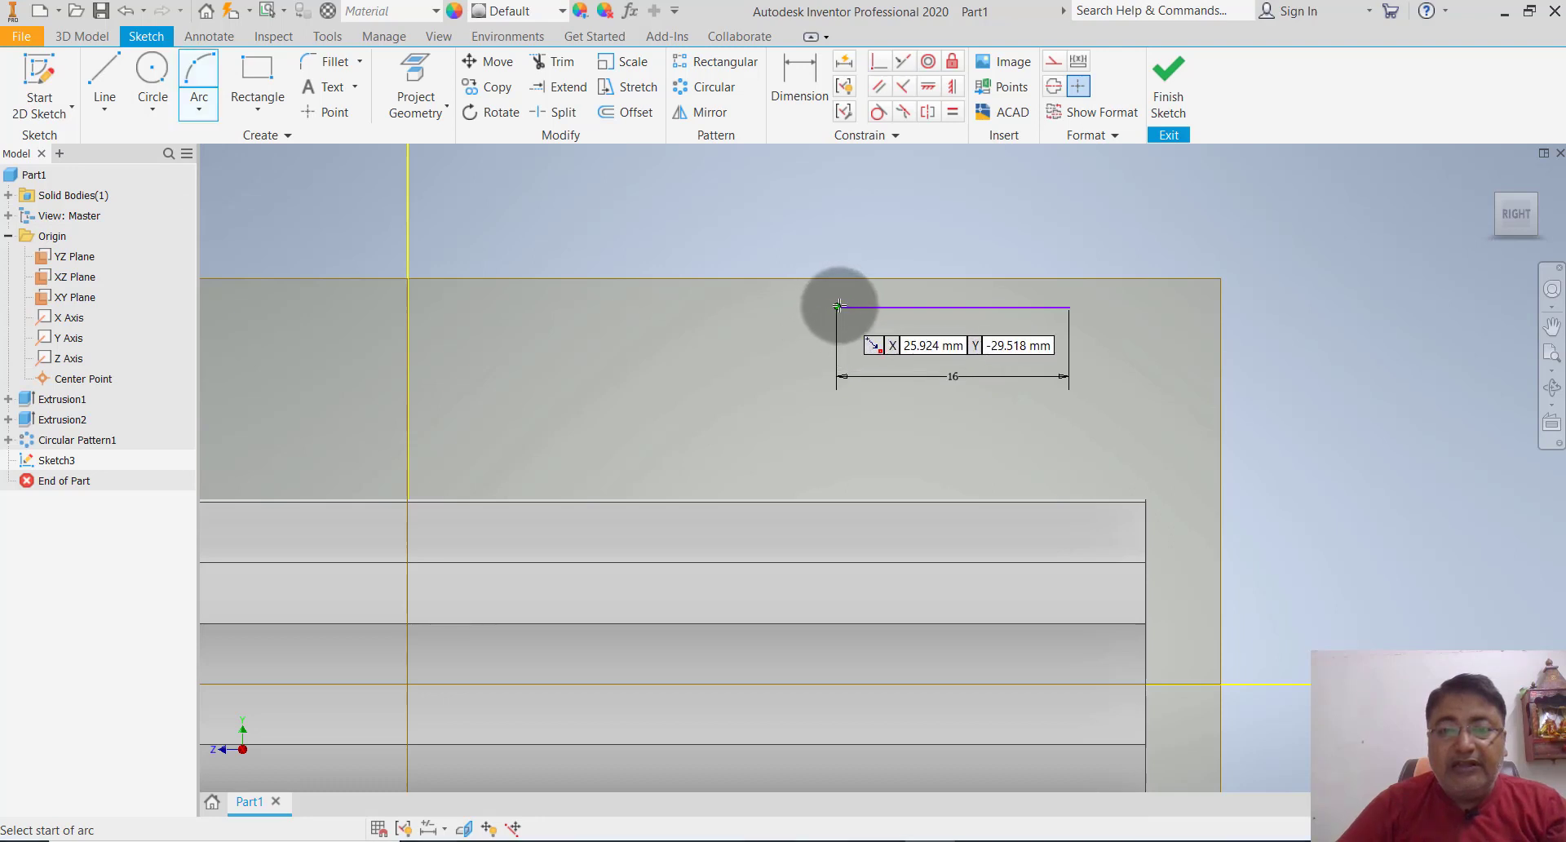
pyautogui.click(838, 309)
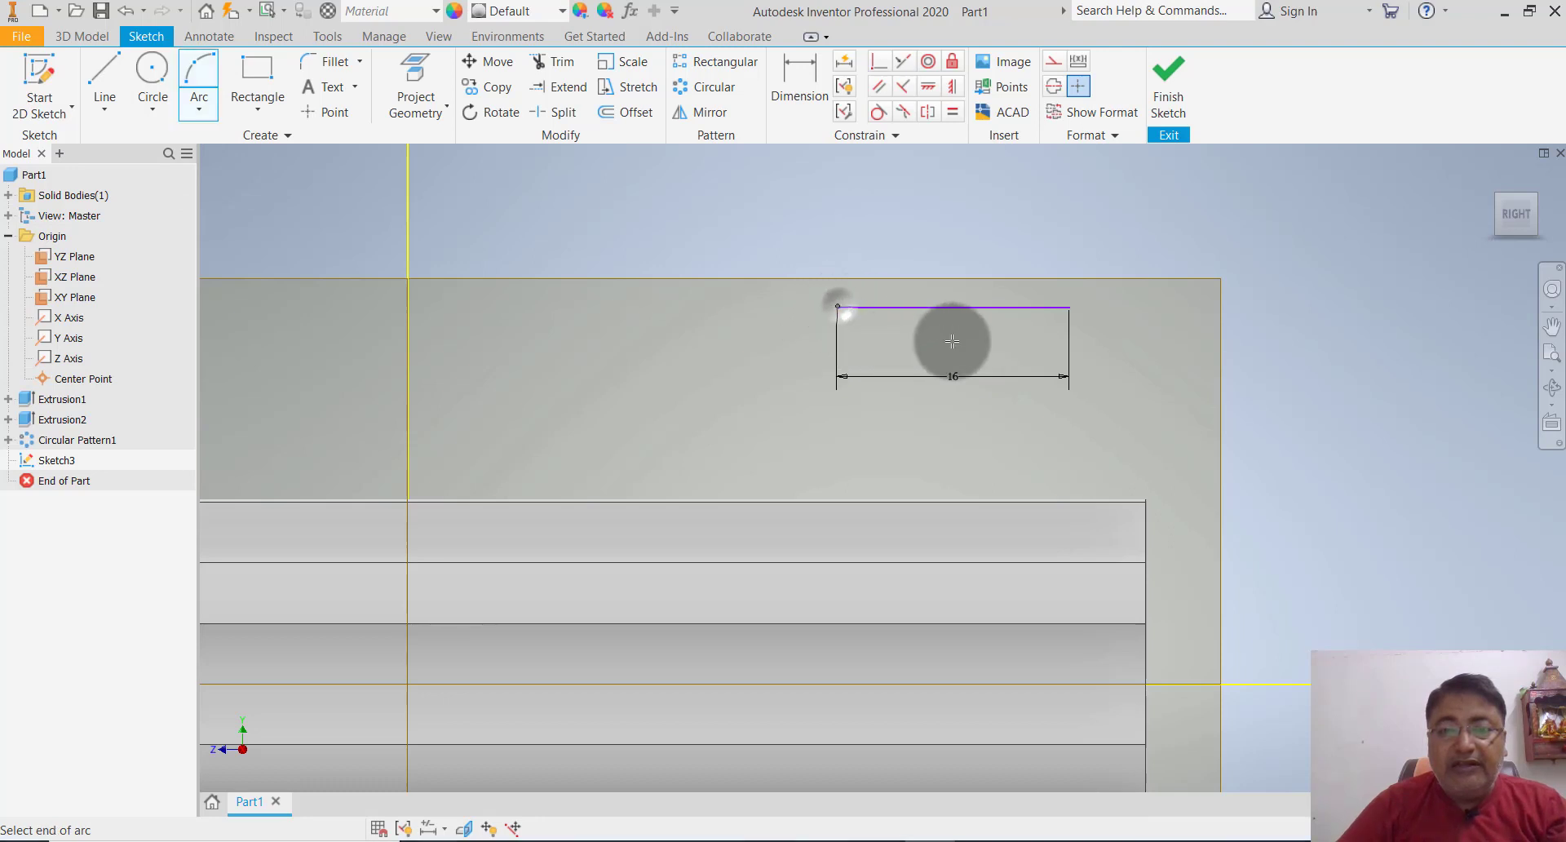
pyautogui.click(1069, 308)
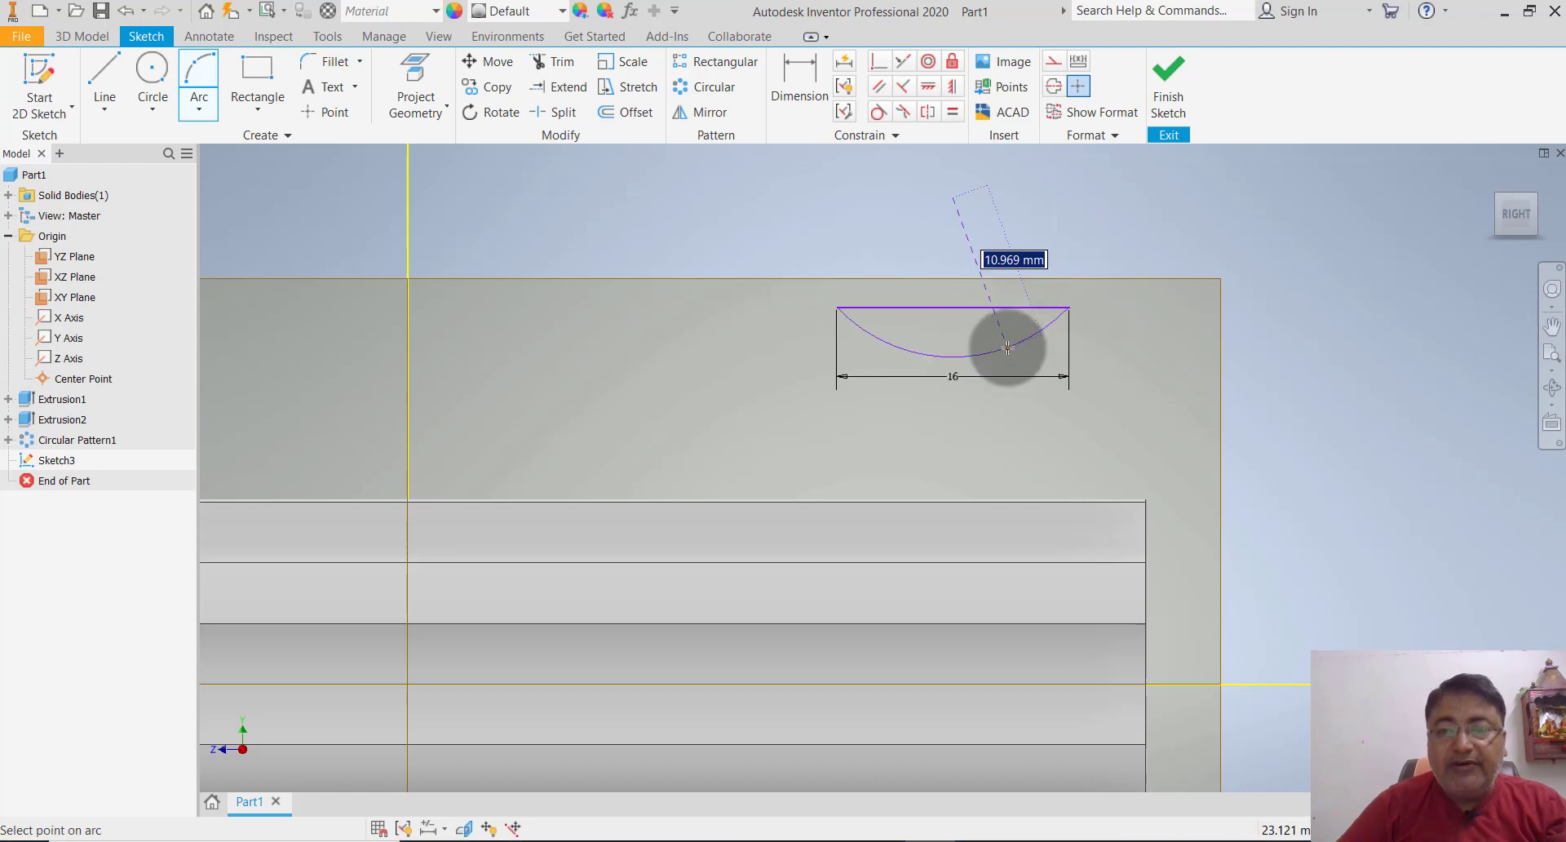
pyautogui.write('10')
pyautogui.press('Return')
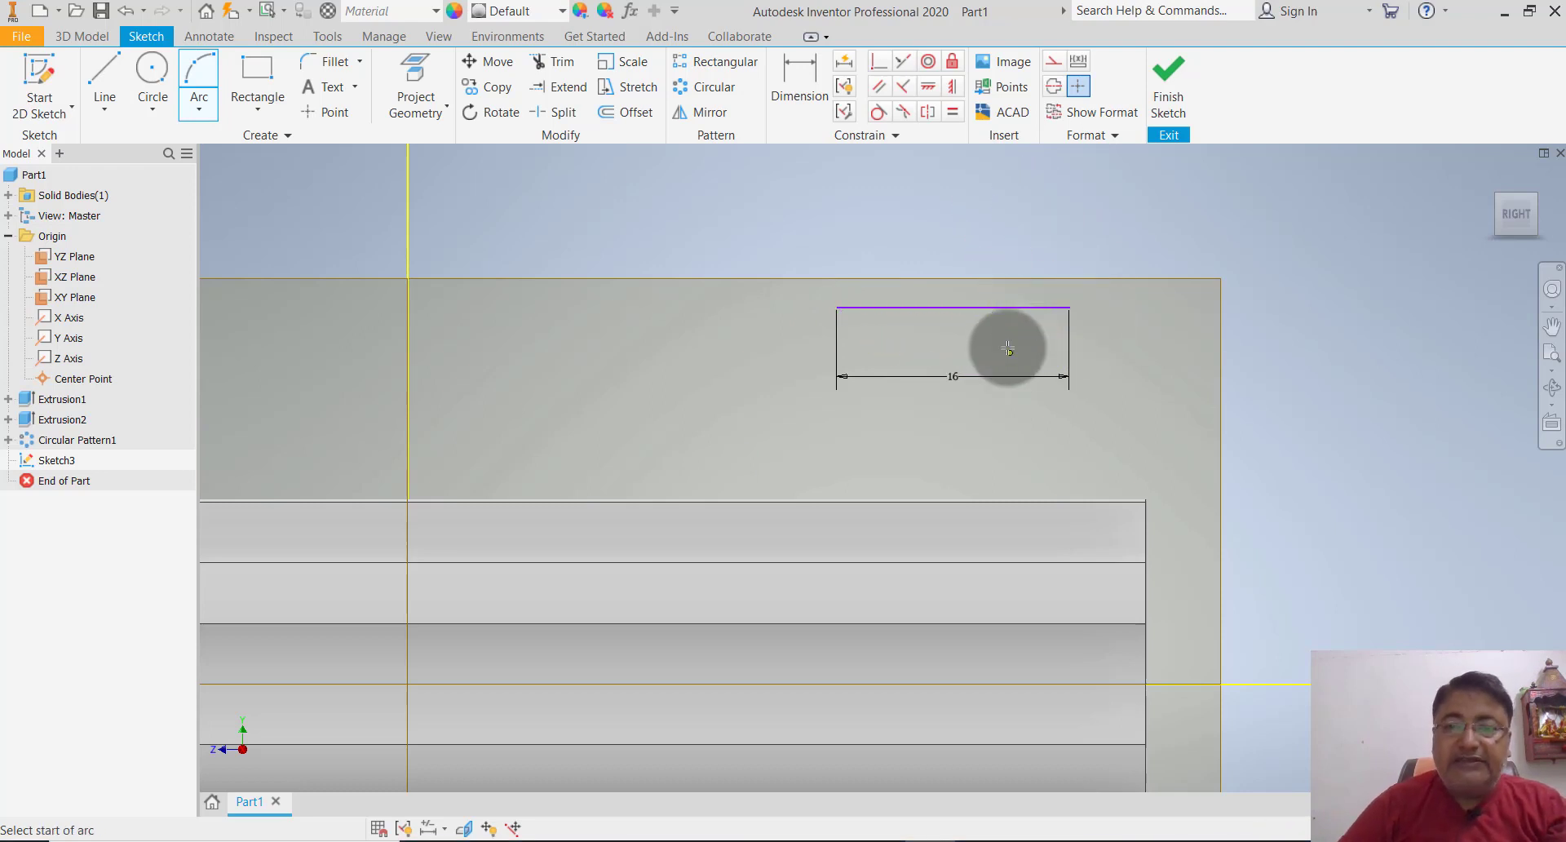
pyautogui.press('Escape')
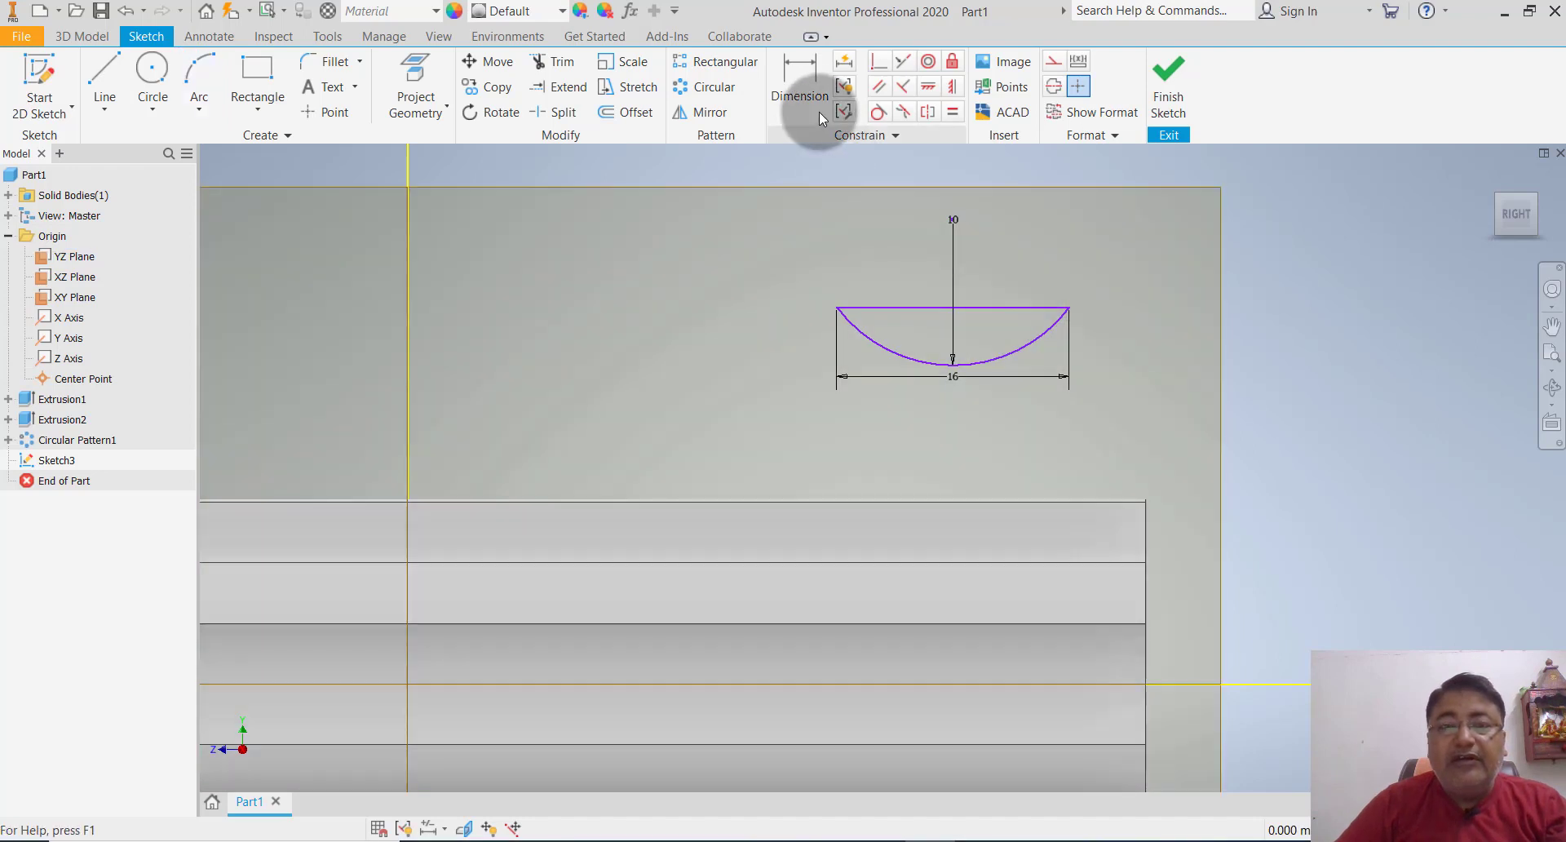
# - Dimension the horizontal distance between the arc profile's outer endpoint and the body's nearest end edge as 15 mm
pyautogui.click(805, 93)
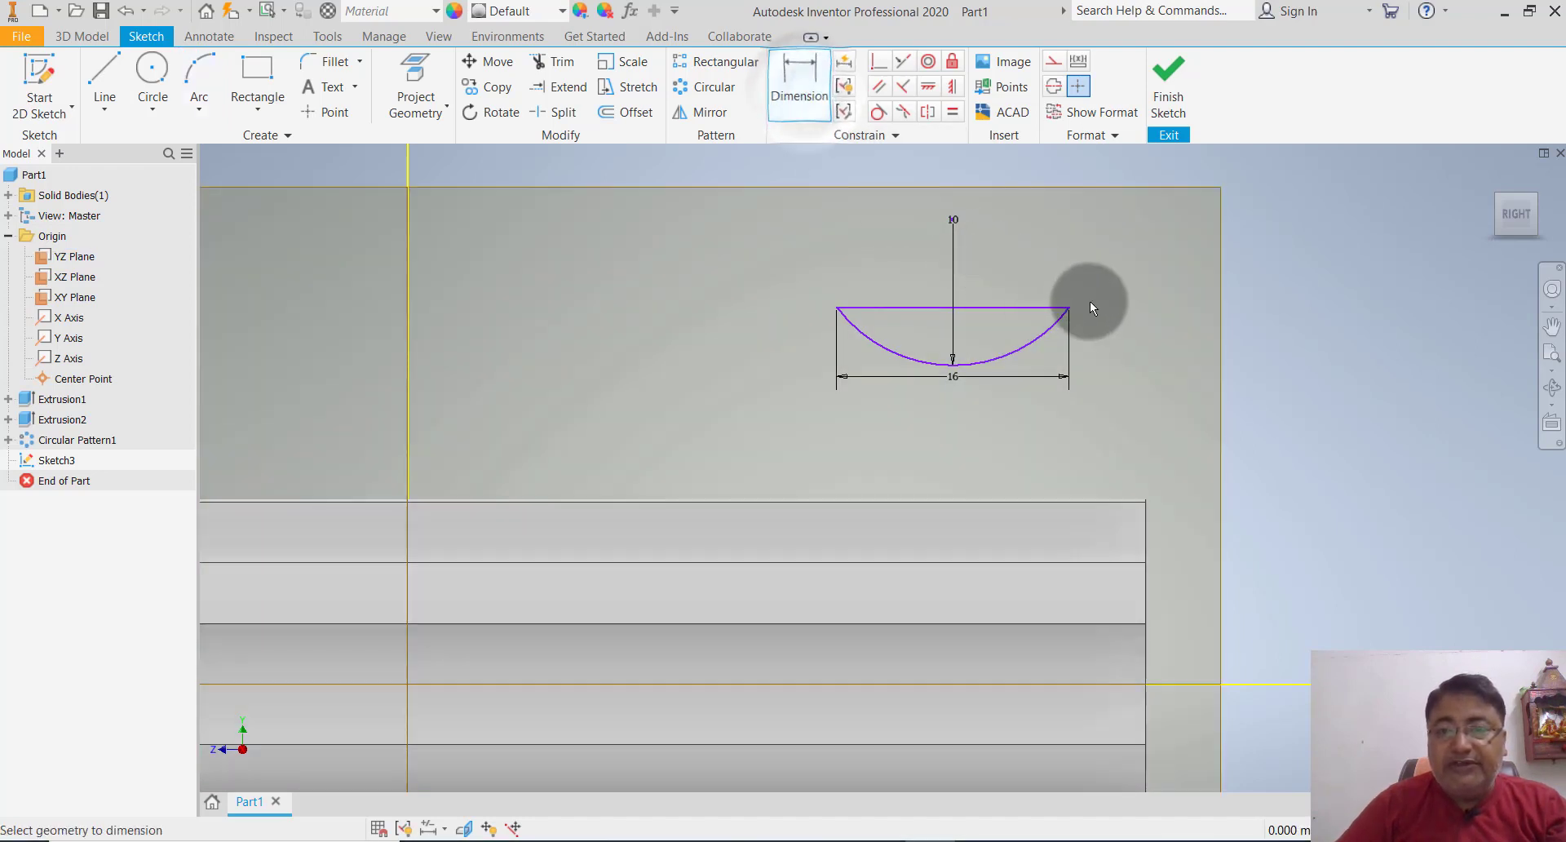
pyautogui.click(1069, 309)
pyautogui.click(1151, 527)
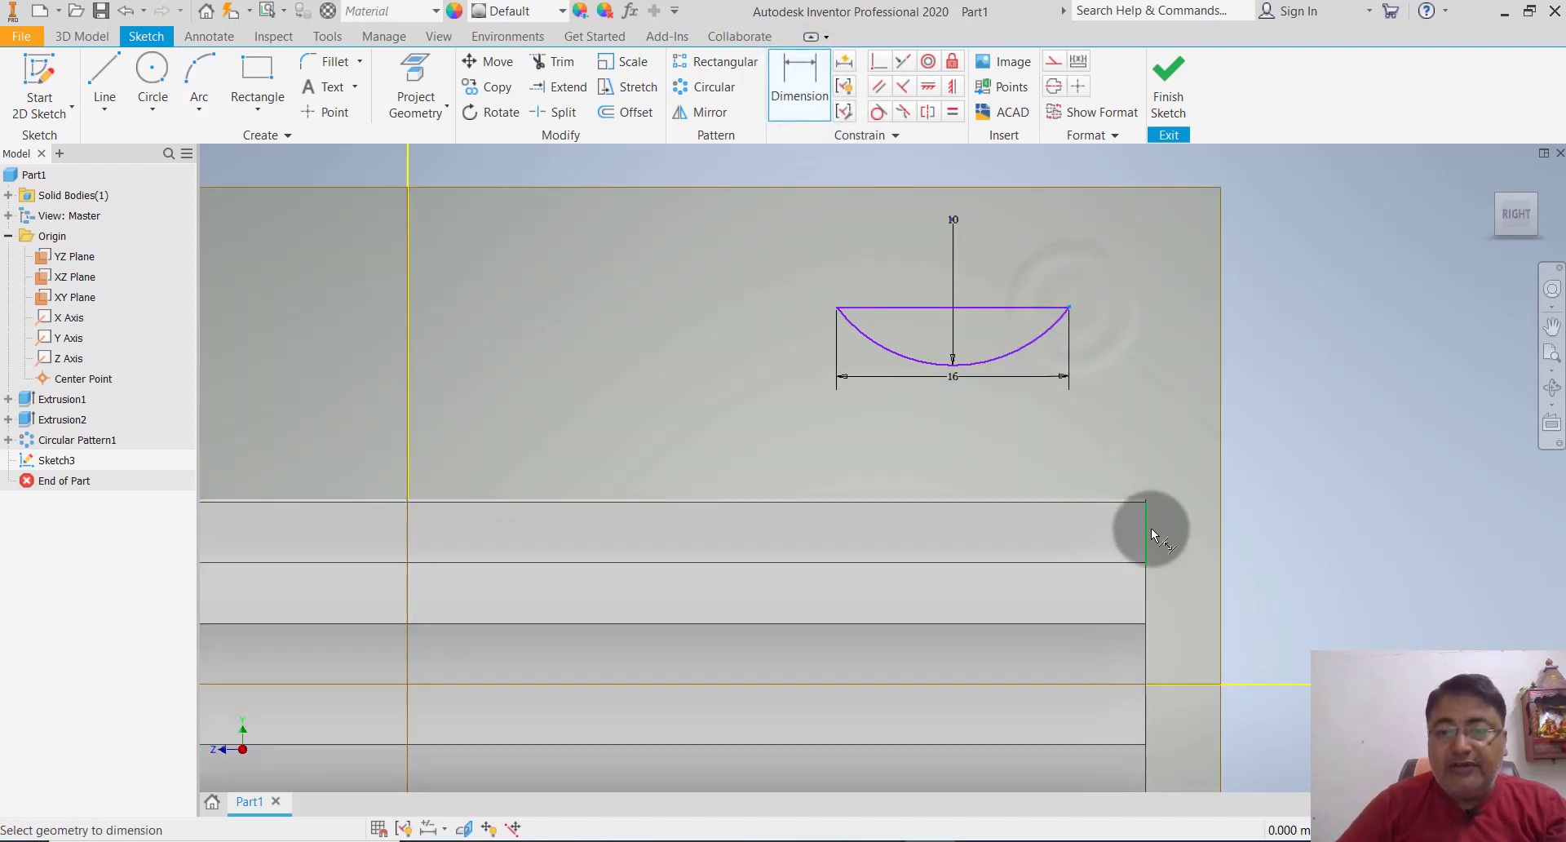
pyautogui.click(1109, 283)
pyautogui.click(1108, 256)
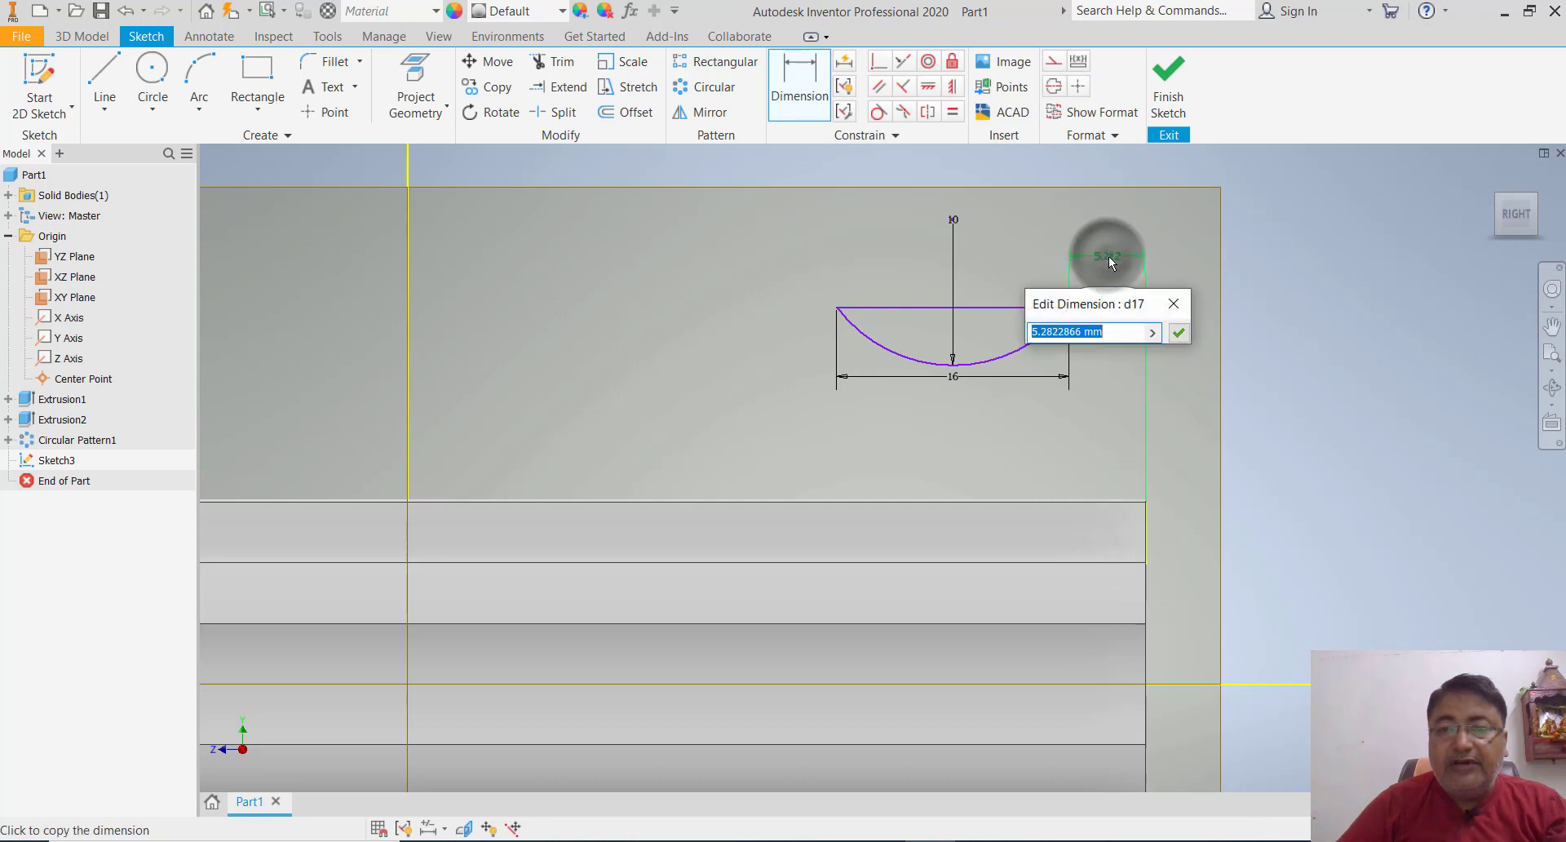
pyautogui.write('15')
pyautogui.press('Return')
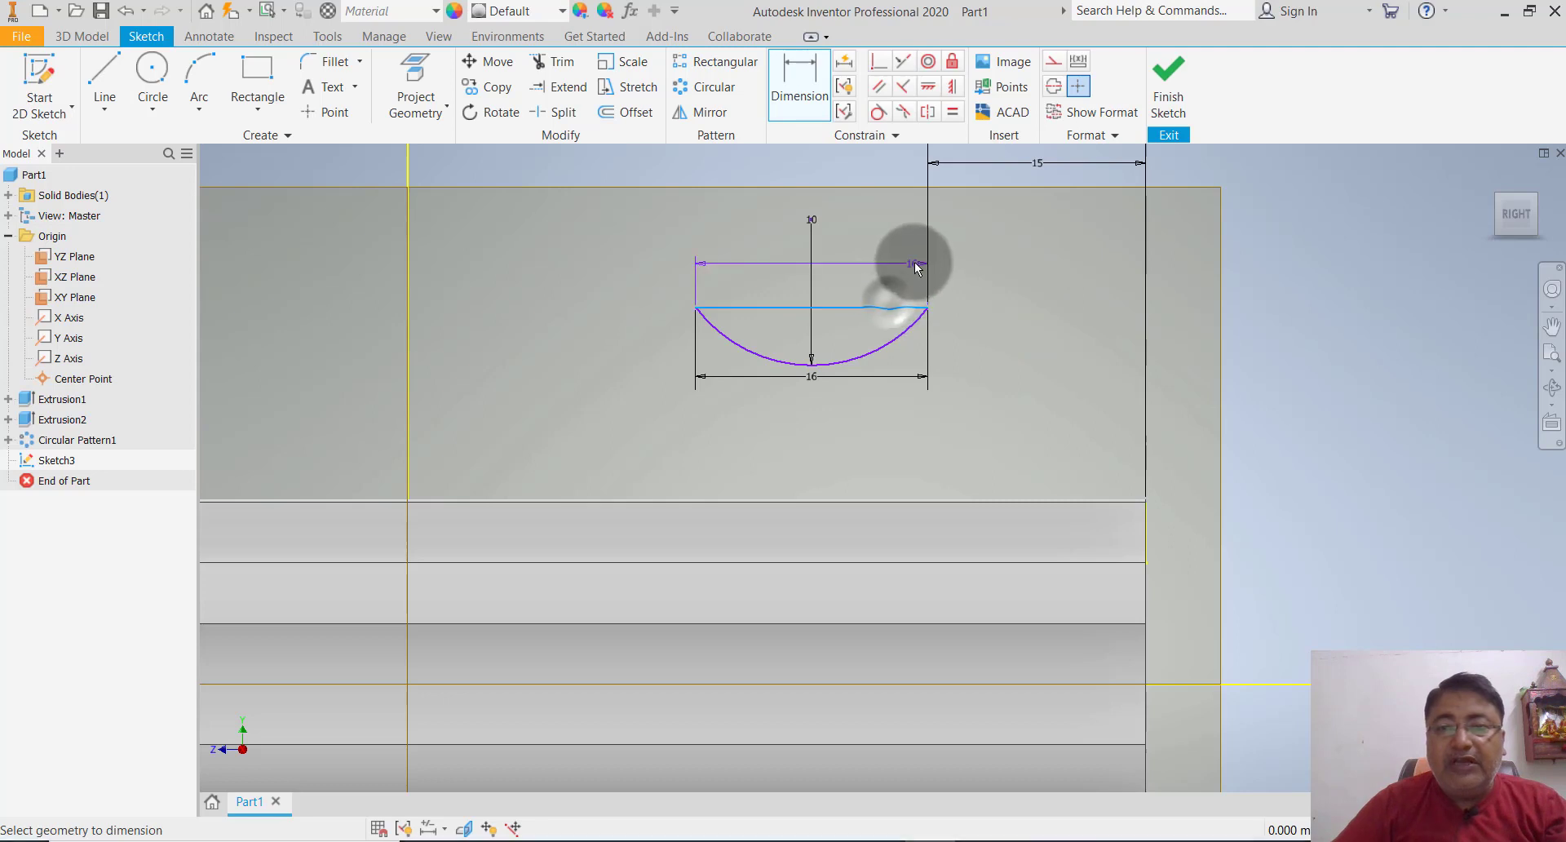
# - Dimension the vertical distance between the arc profile's straight line and the Z axis as 12.7 mm
pyautogui.scroll(4, 914, 263)
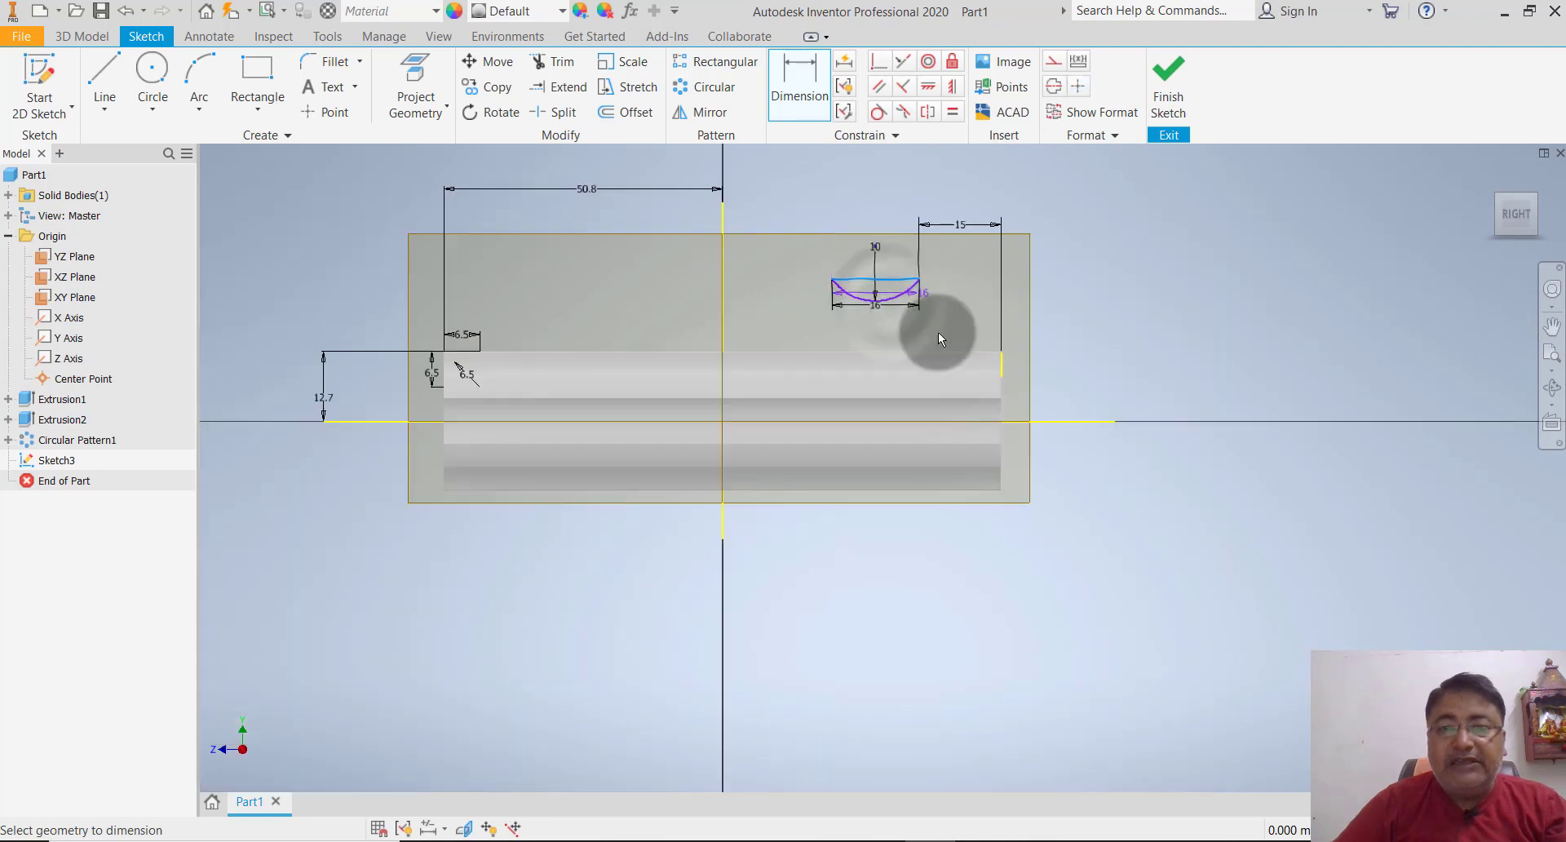
pyautogui.click(1043, 418)
pyautogui.click(1062, 384)
pyautogui.write('1')
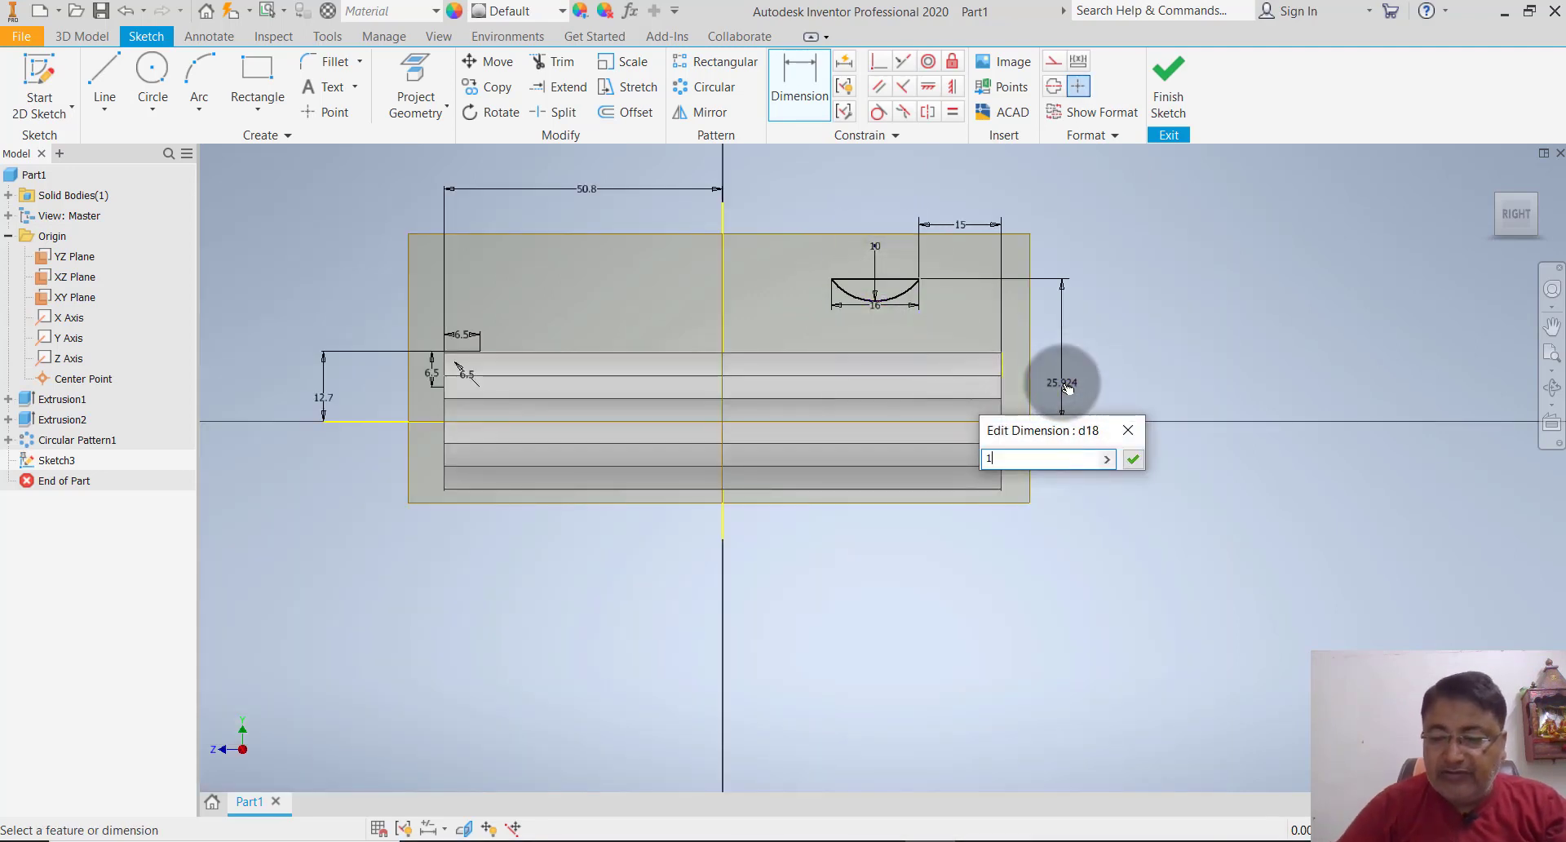
pyautogui.write('2.7')
pyautogui.press('Return')
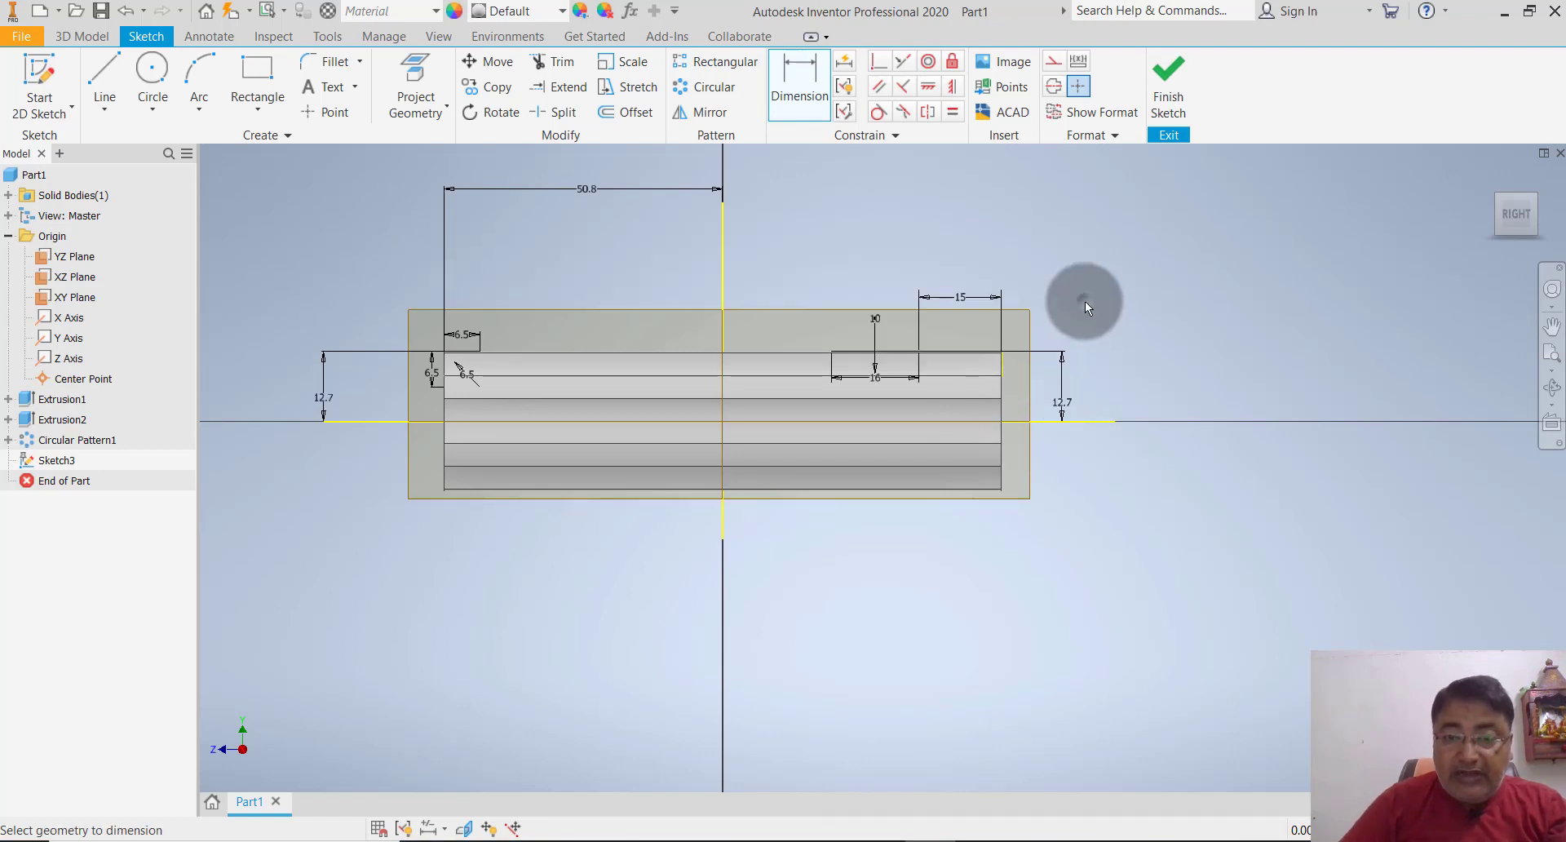
pyautogui.press('Escape')
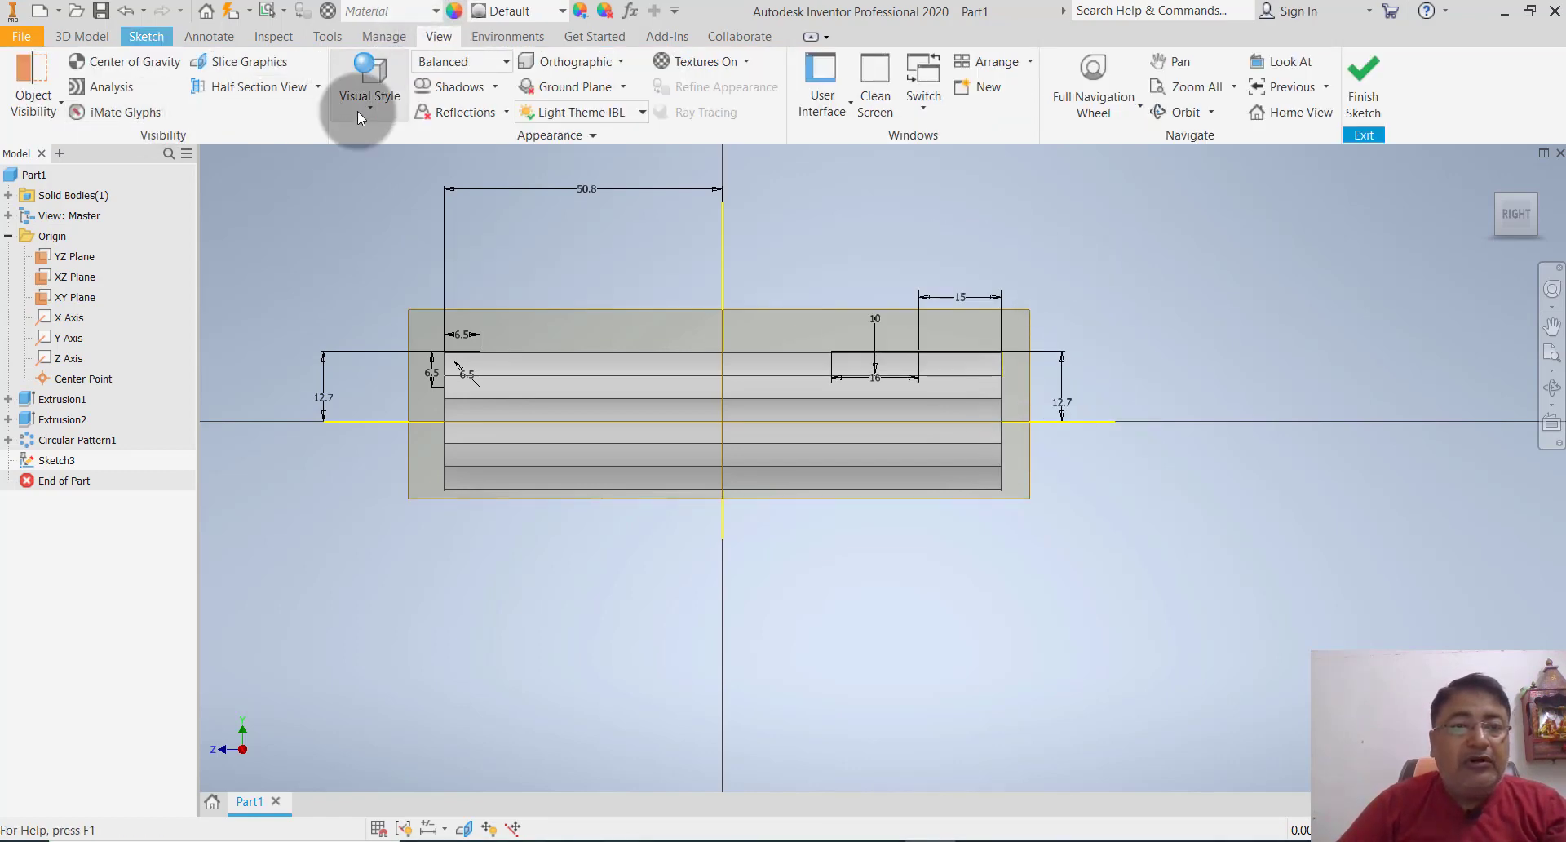
# - Display the model as wireframe and delete the projected Y axis, Z axis and body end edge from the sketch
pyautogui.click(358, 111)
pyautogui.click(350, 313)
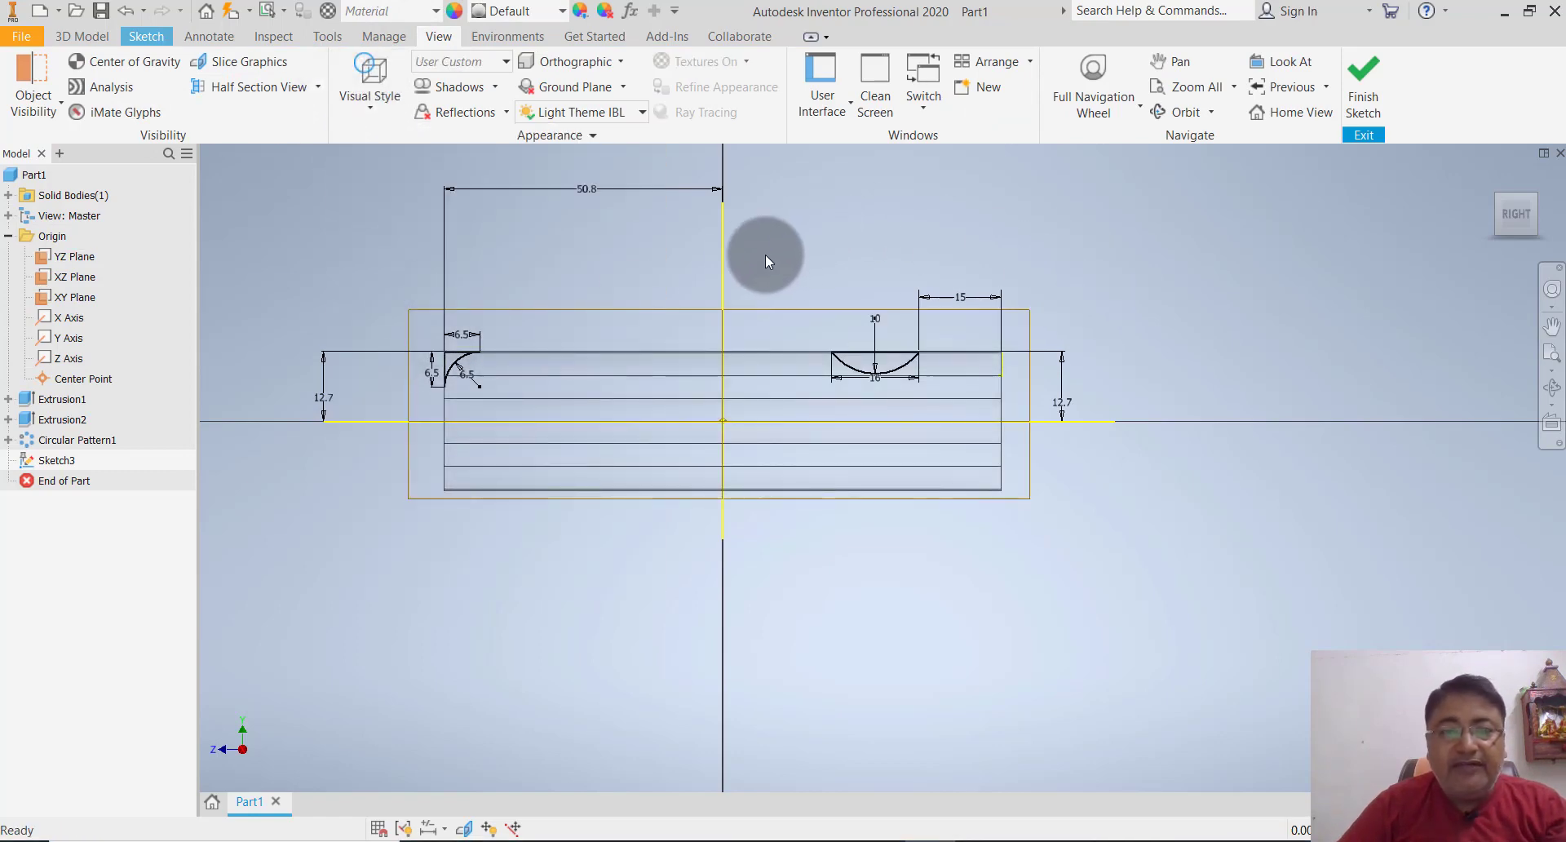
pyautogui.click(727, 267)
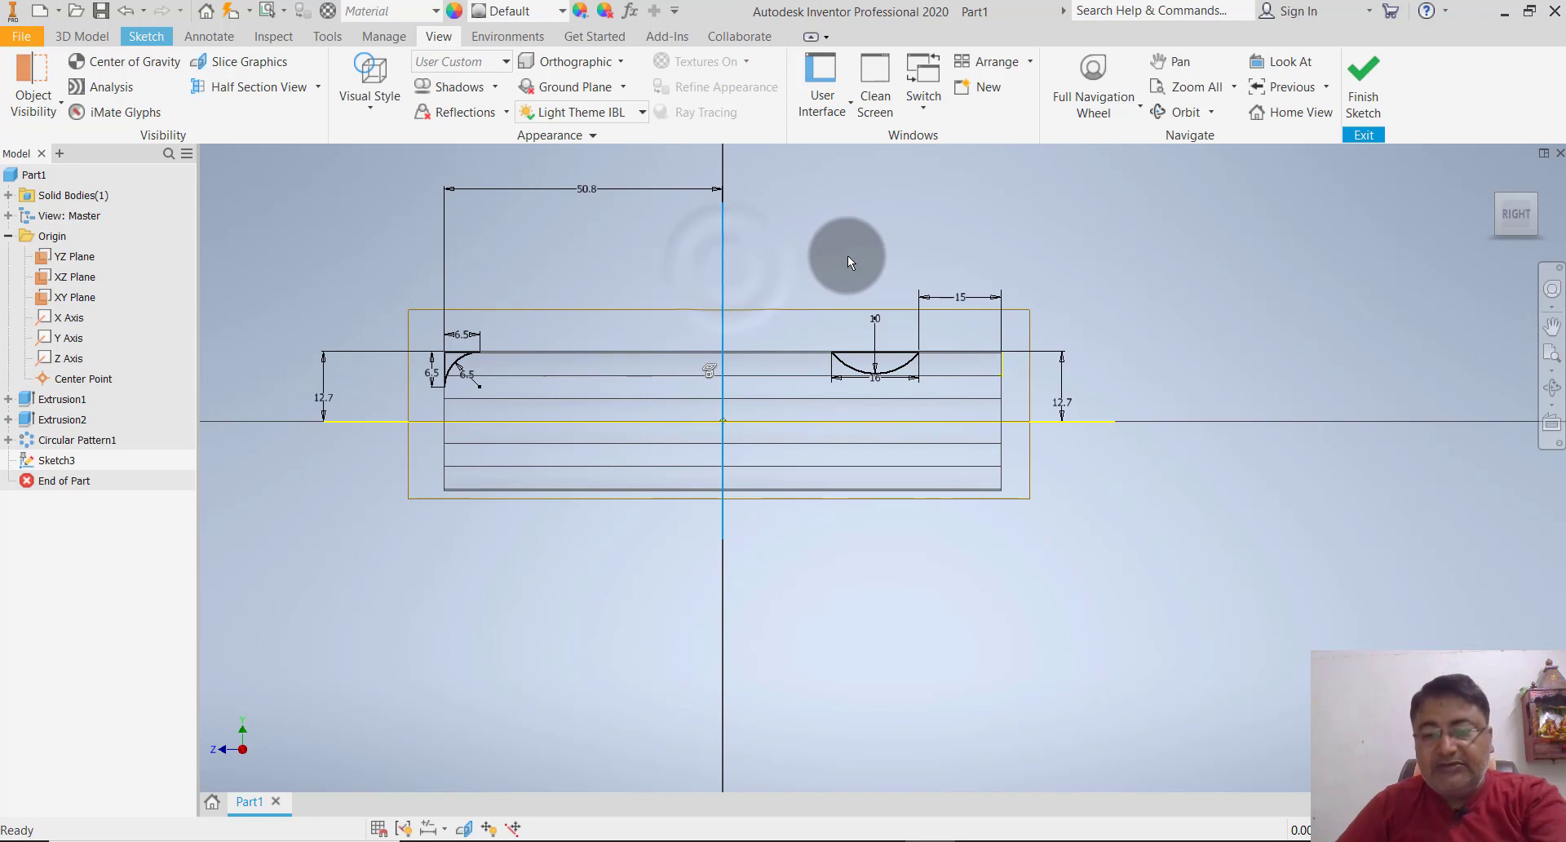
pyautogui.click(848, 256)
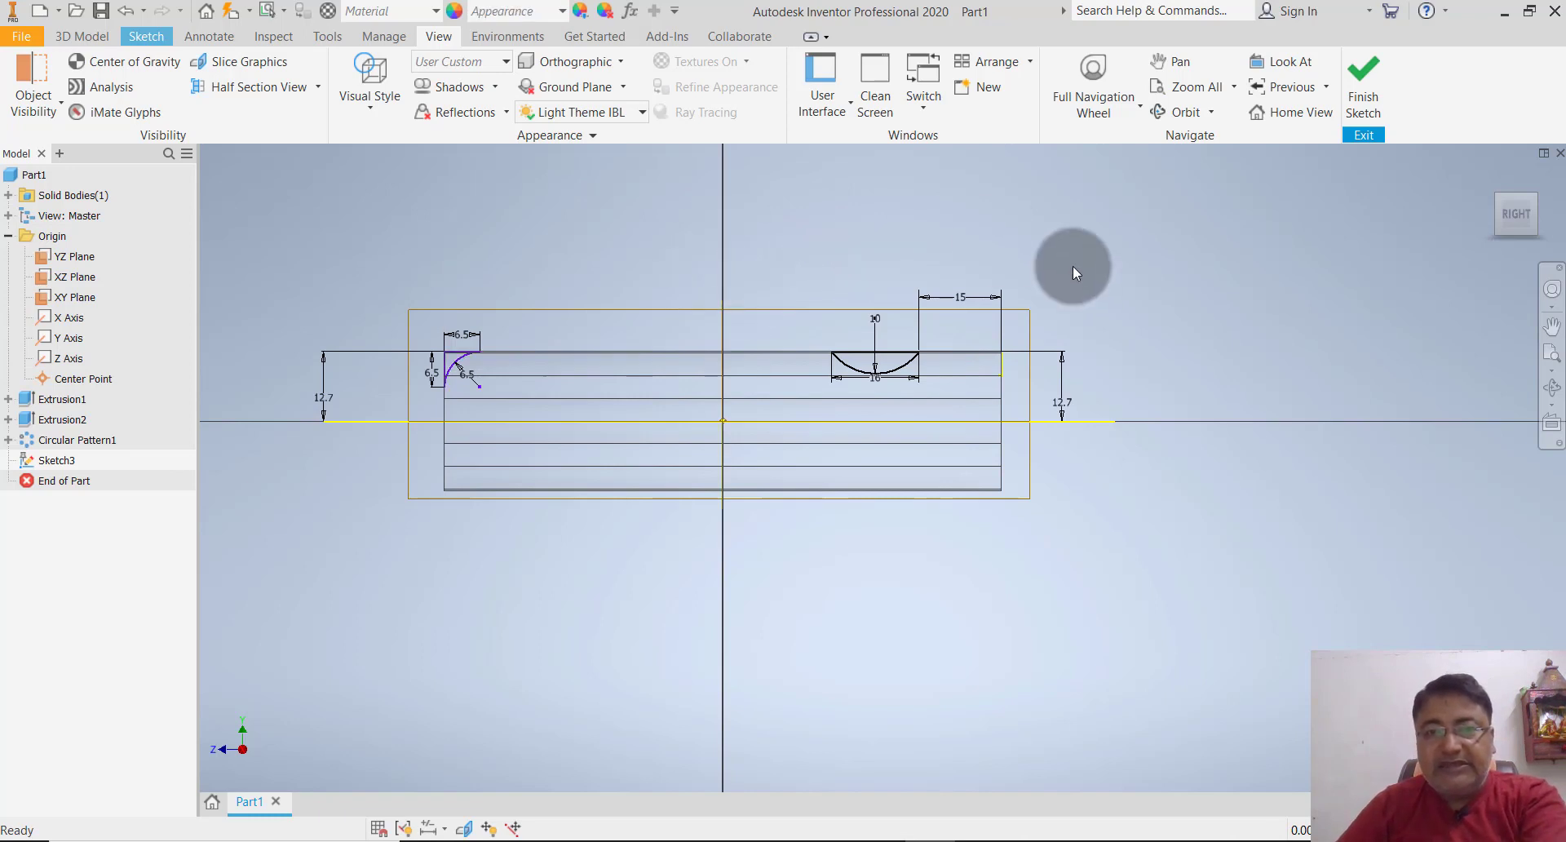
pyautogui.click(1095, 424)
pyautogui.press('Delete')
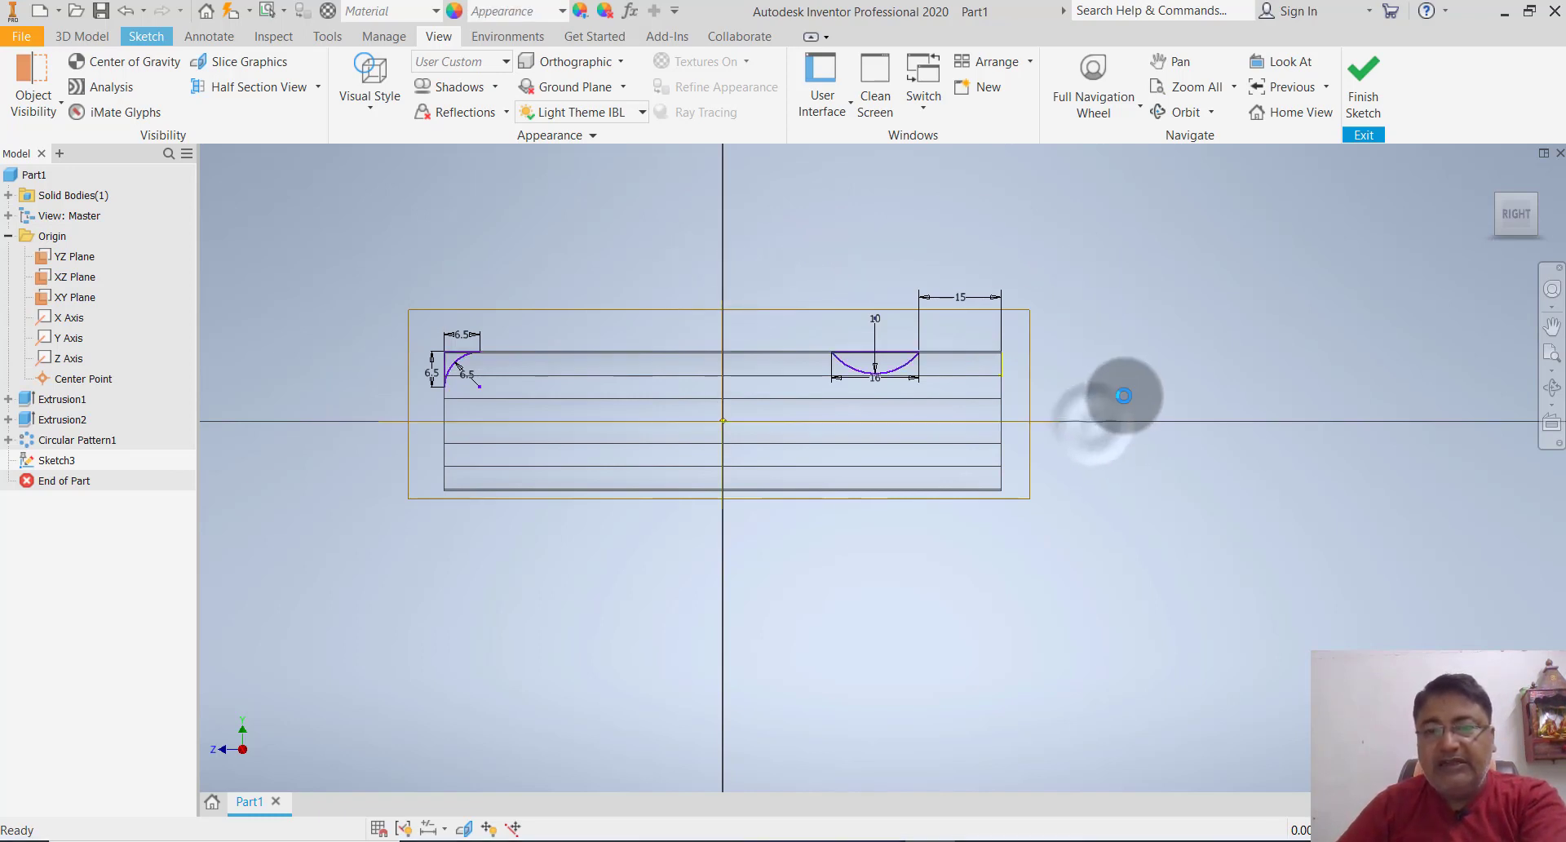
pyautogui.click(1005, 365)
pyautogui.press('Delete')
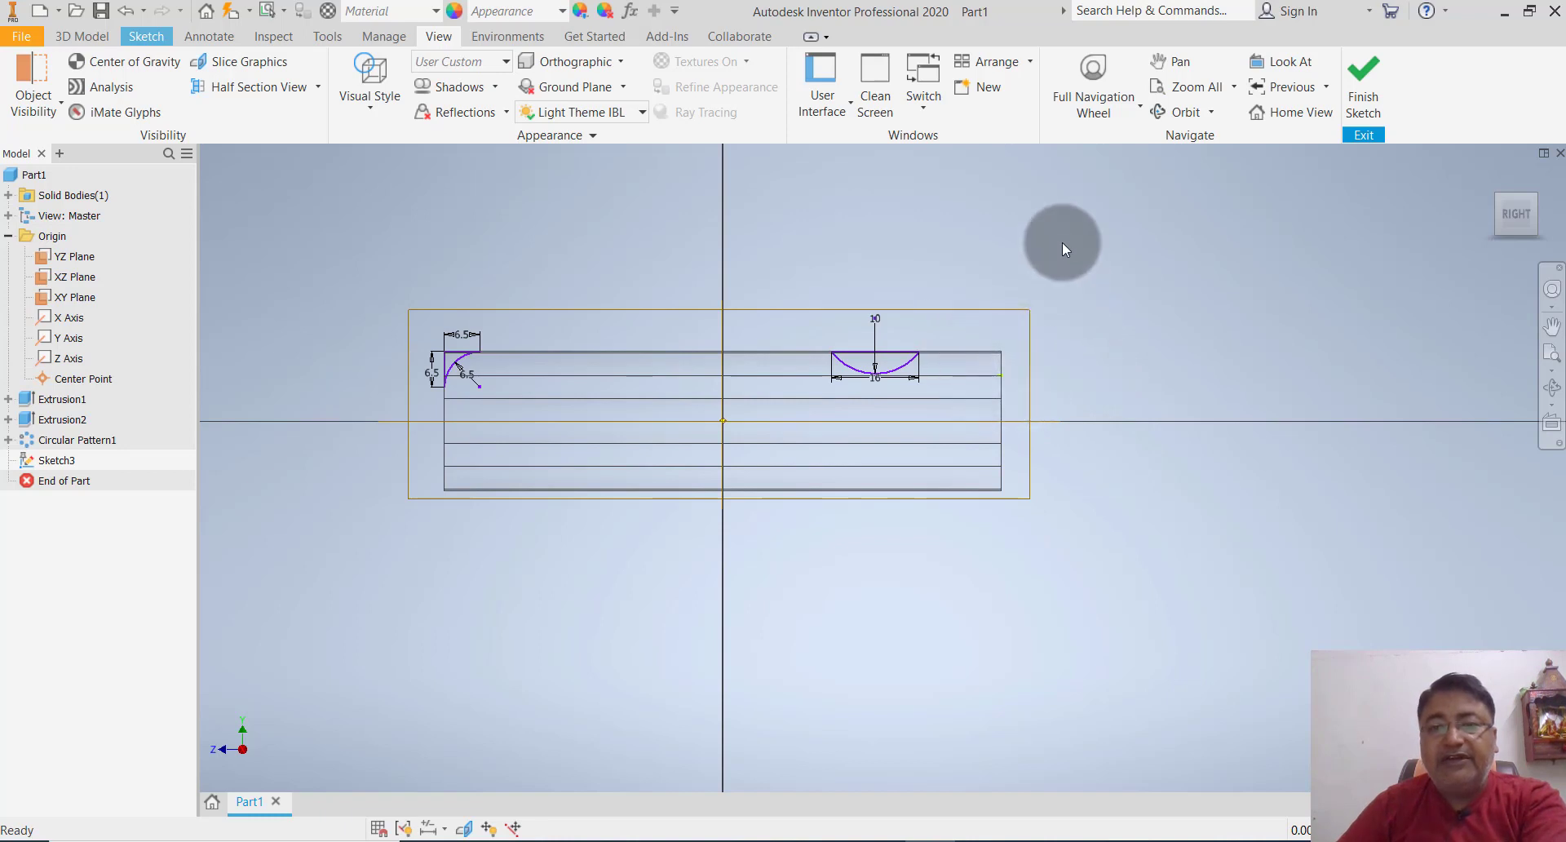
pyautogui.moveTo(1062, 241); pyautogui.dragTo(810, 181)
pyautogui.click(878, 318)
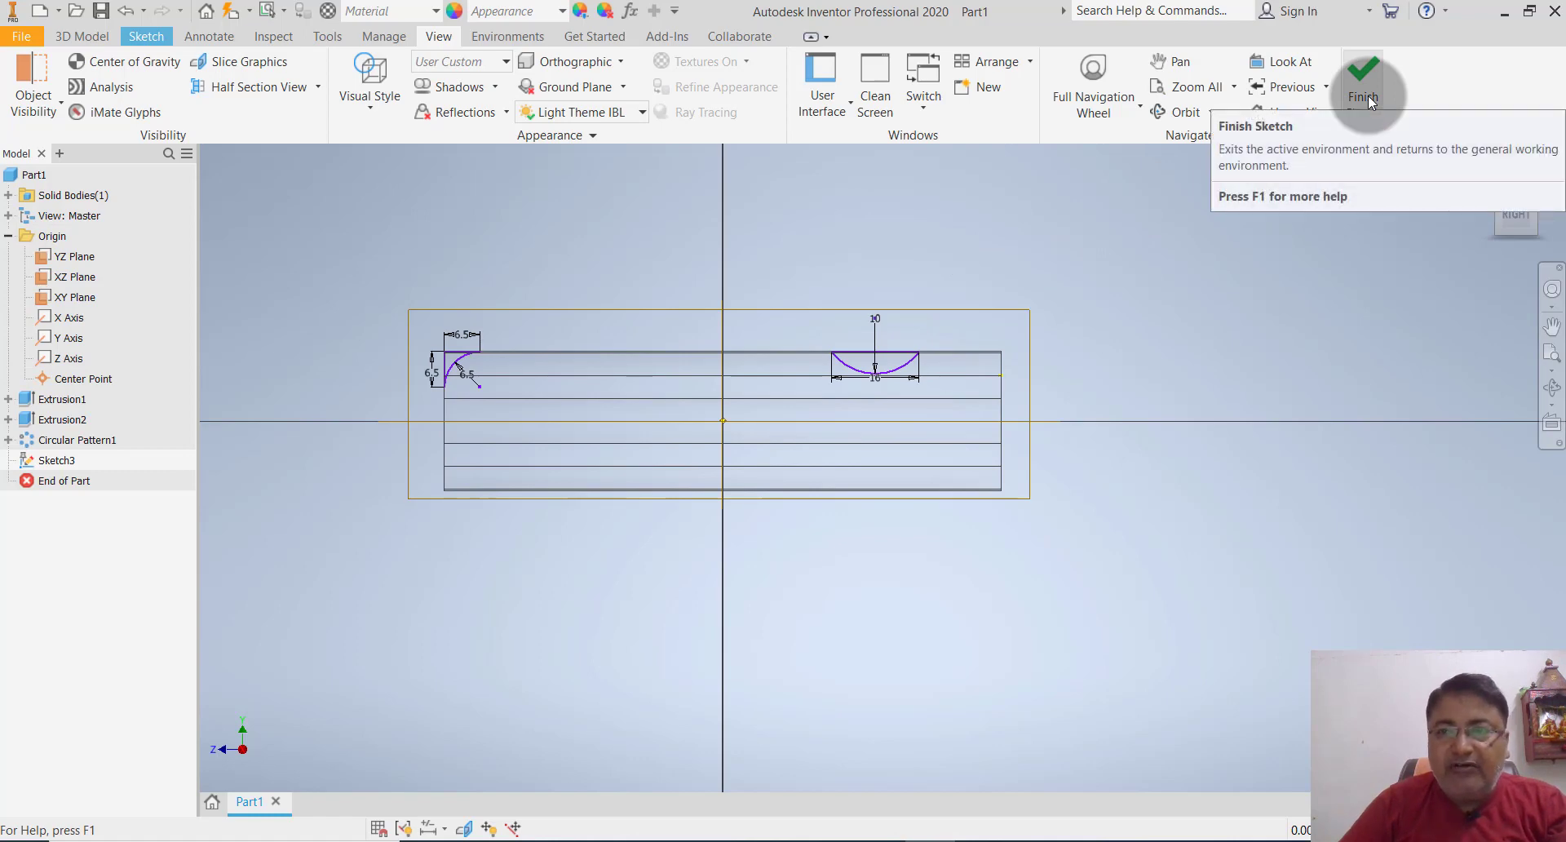
# - Finish the sketch and revolve both arc-and-line profiles 360° around the Z axis as a cut
pyautogui.moveTo(1283, 269)
pyautogui.keyDown('shift'); pyautogui.mouseDown(button='middle')
pyautogui.moveTo(1000, 352)
pyautogui.moveTo(733, 289)
pyautogui.mouseUp(button='middle'); pyautogui.keyUp('shift')
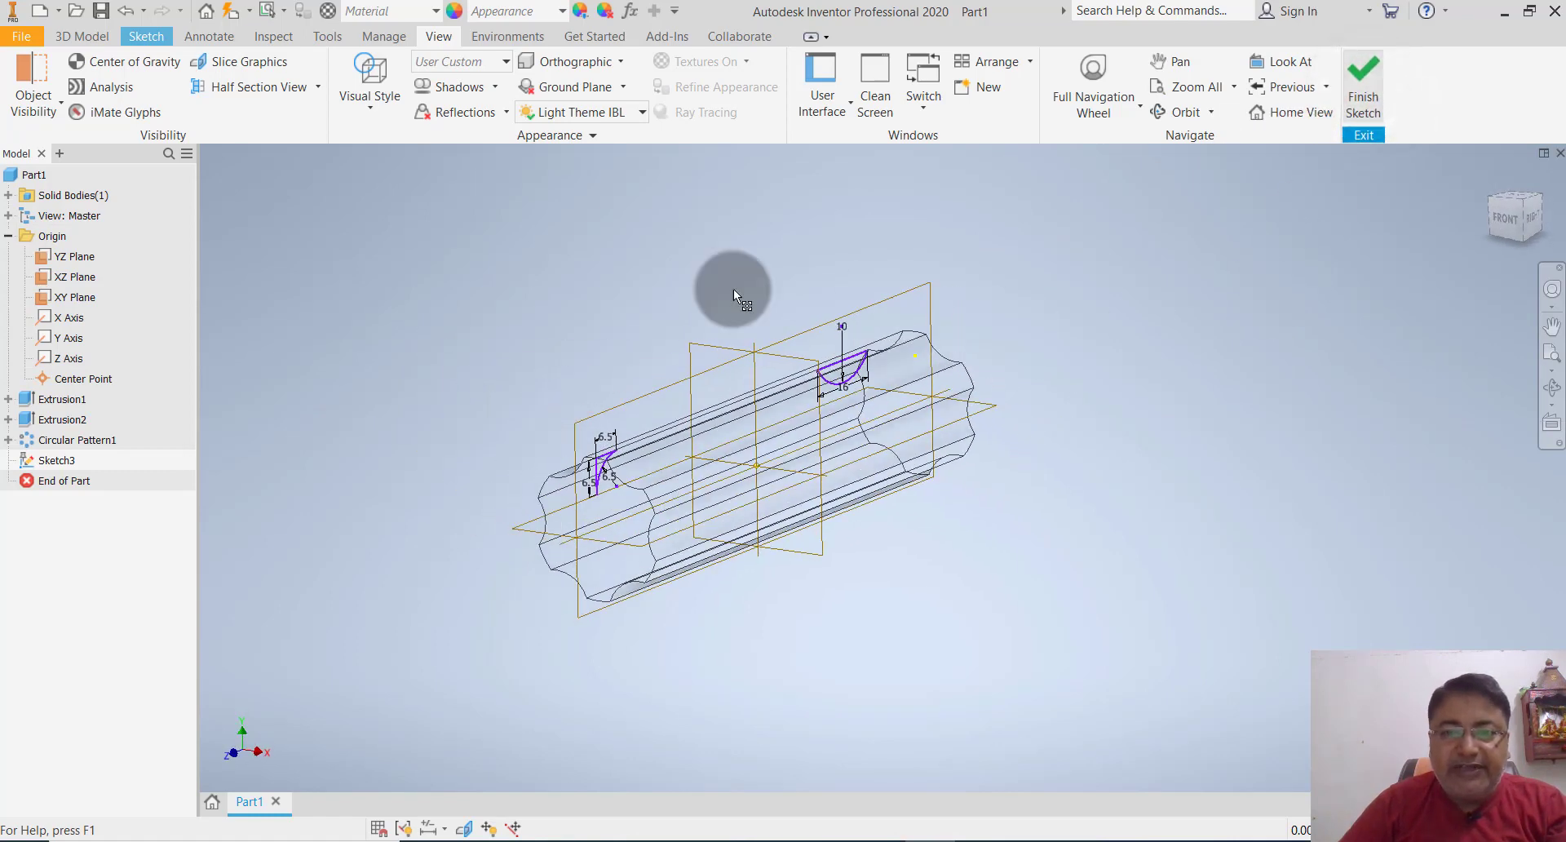
pyautogui.click(219, 95)
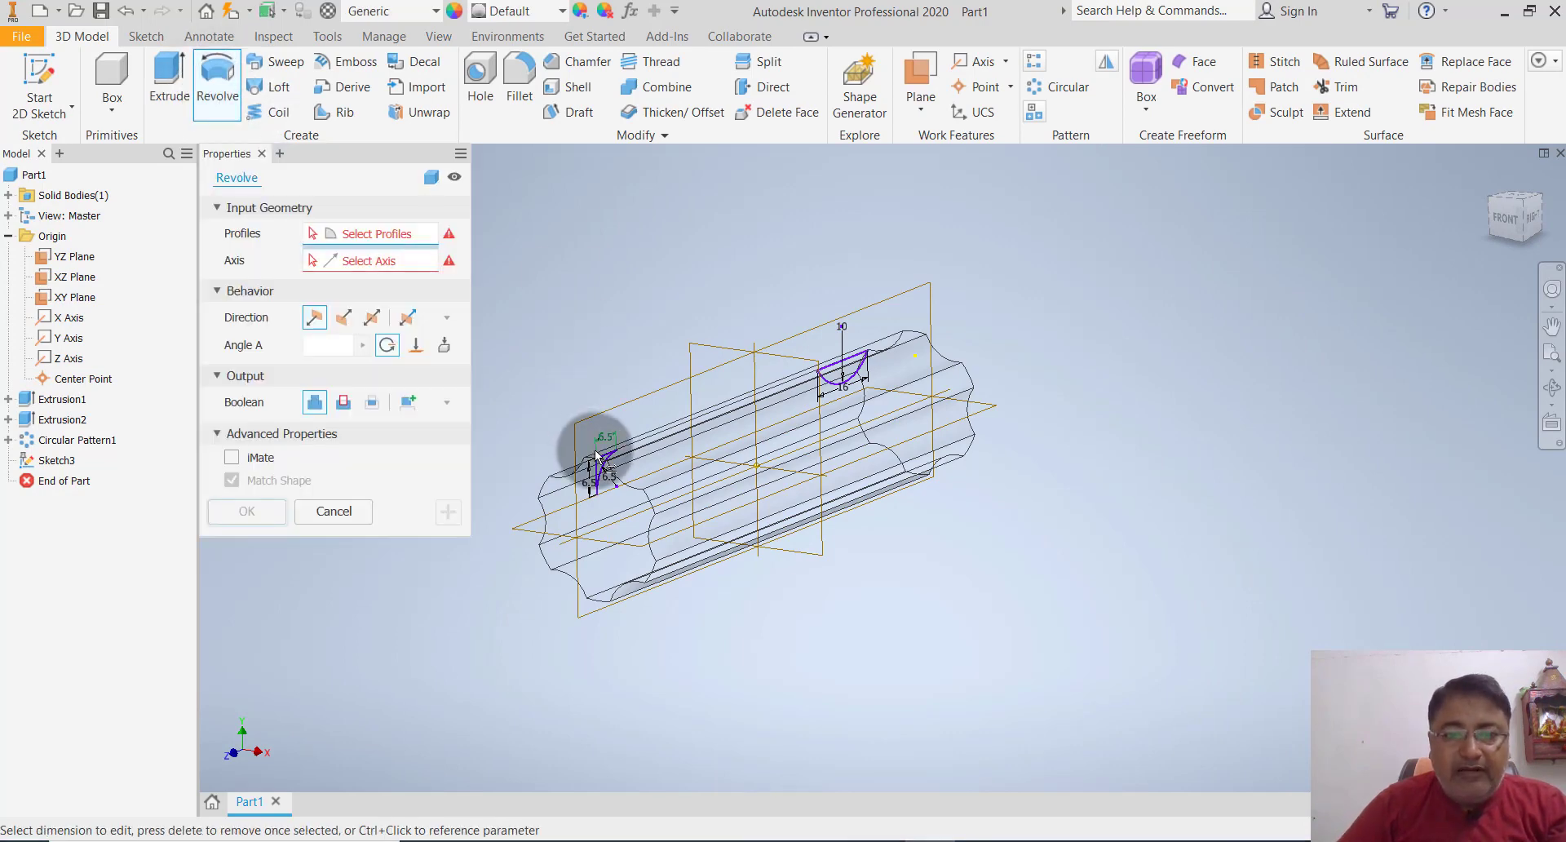
pyautogui.scroll(-5, 595, 450)
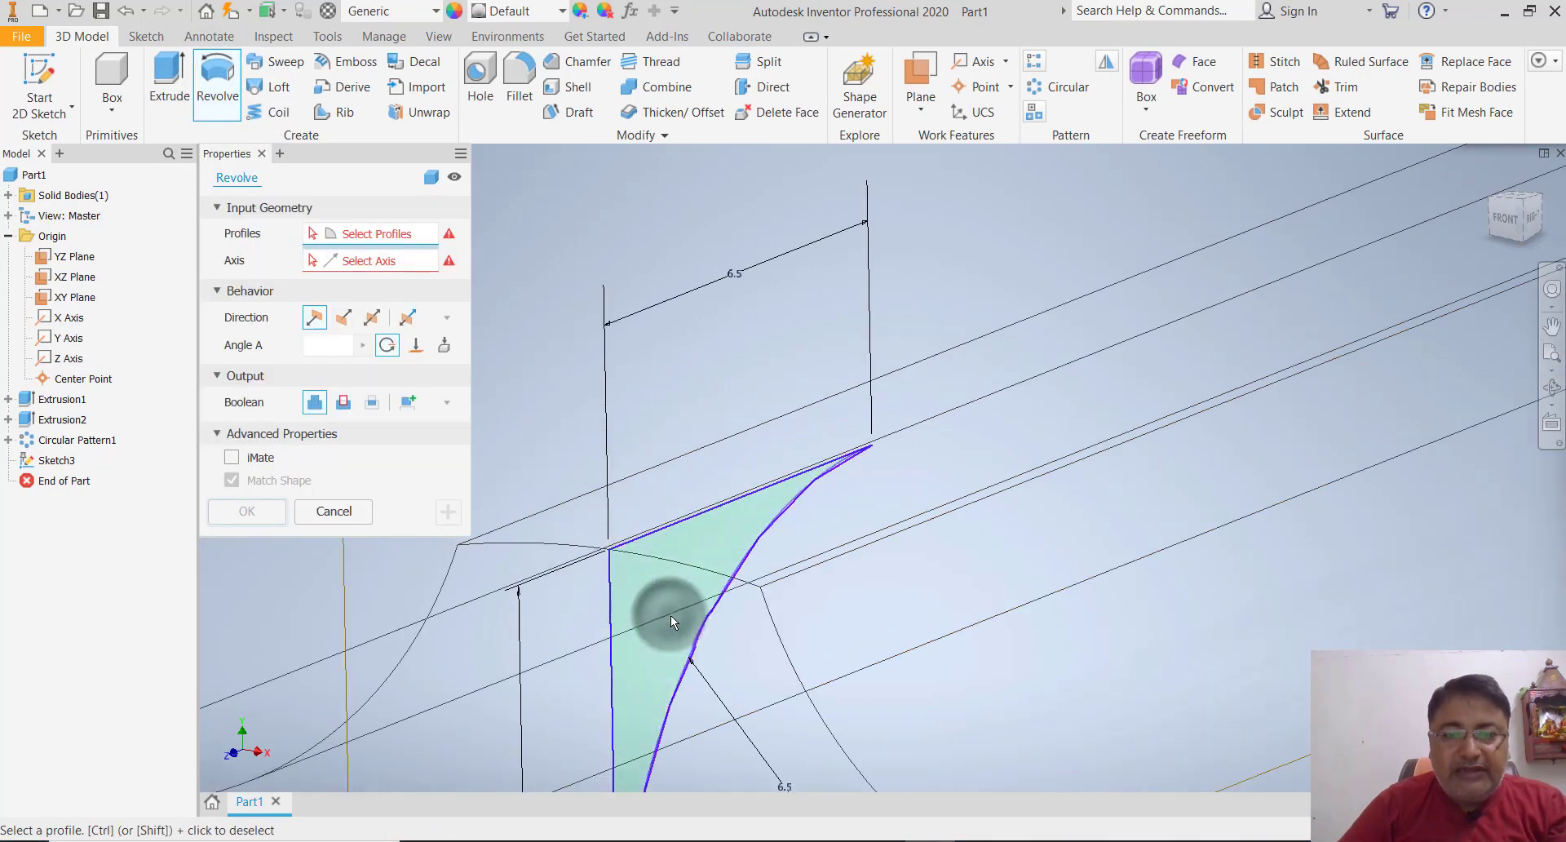
pyautogui.scroll(6, 670, 615)
pyautogui.scroll(-8, 827, 562)
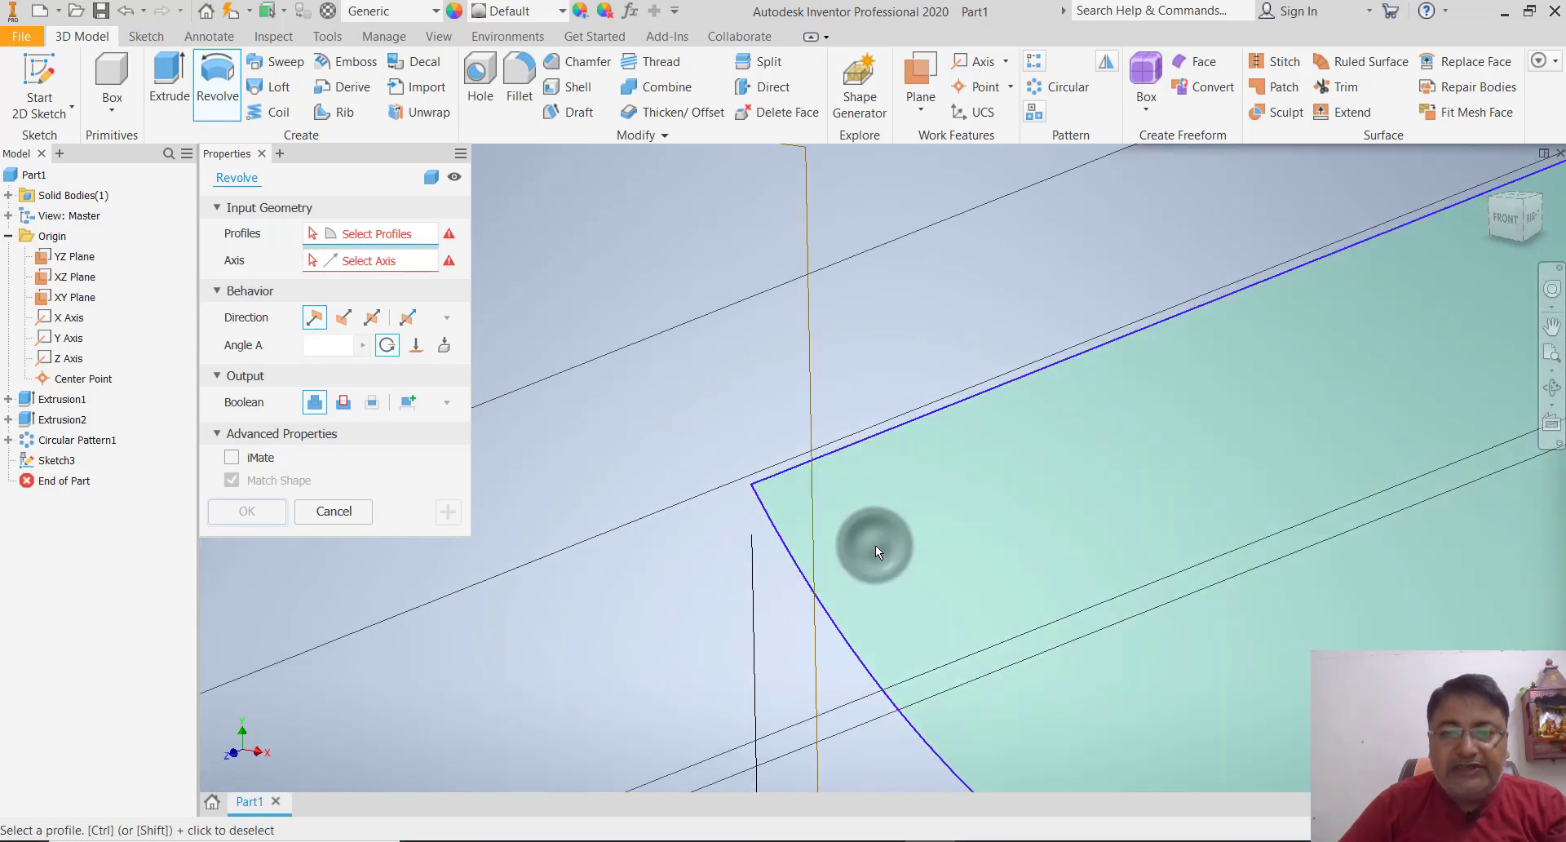
pyautogui.scroll(8, 874, 545)
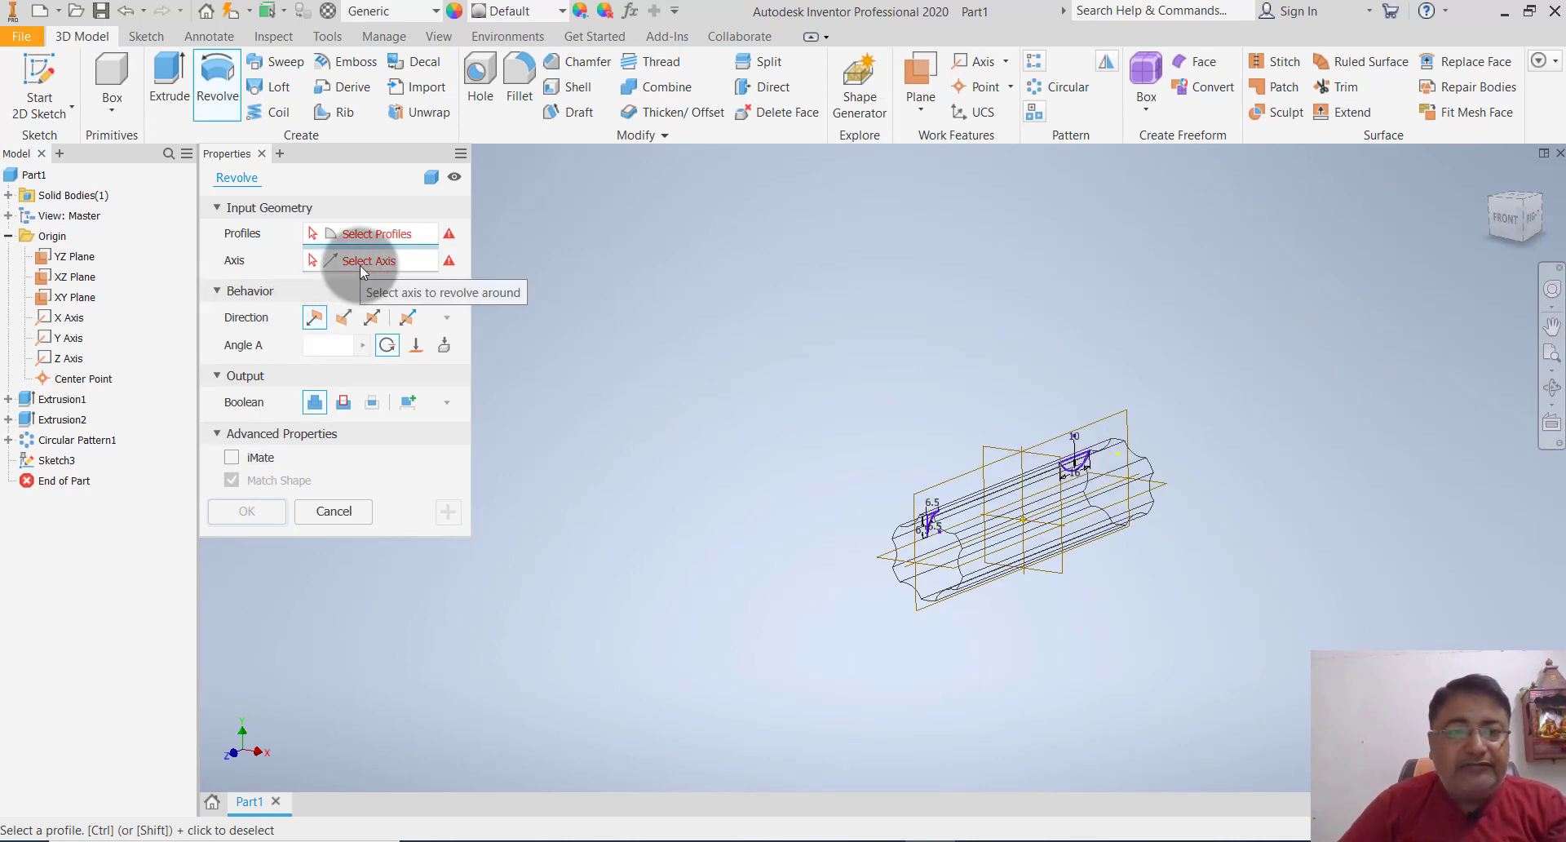
pyautogui.scroll(-6, 898, 522)
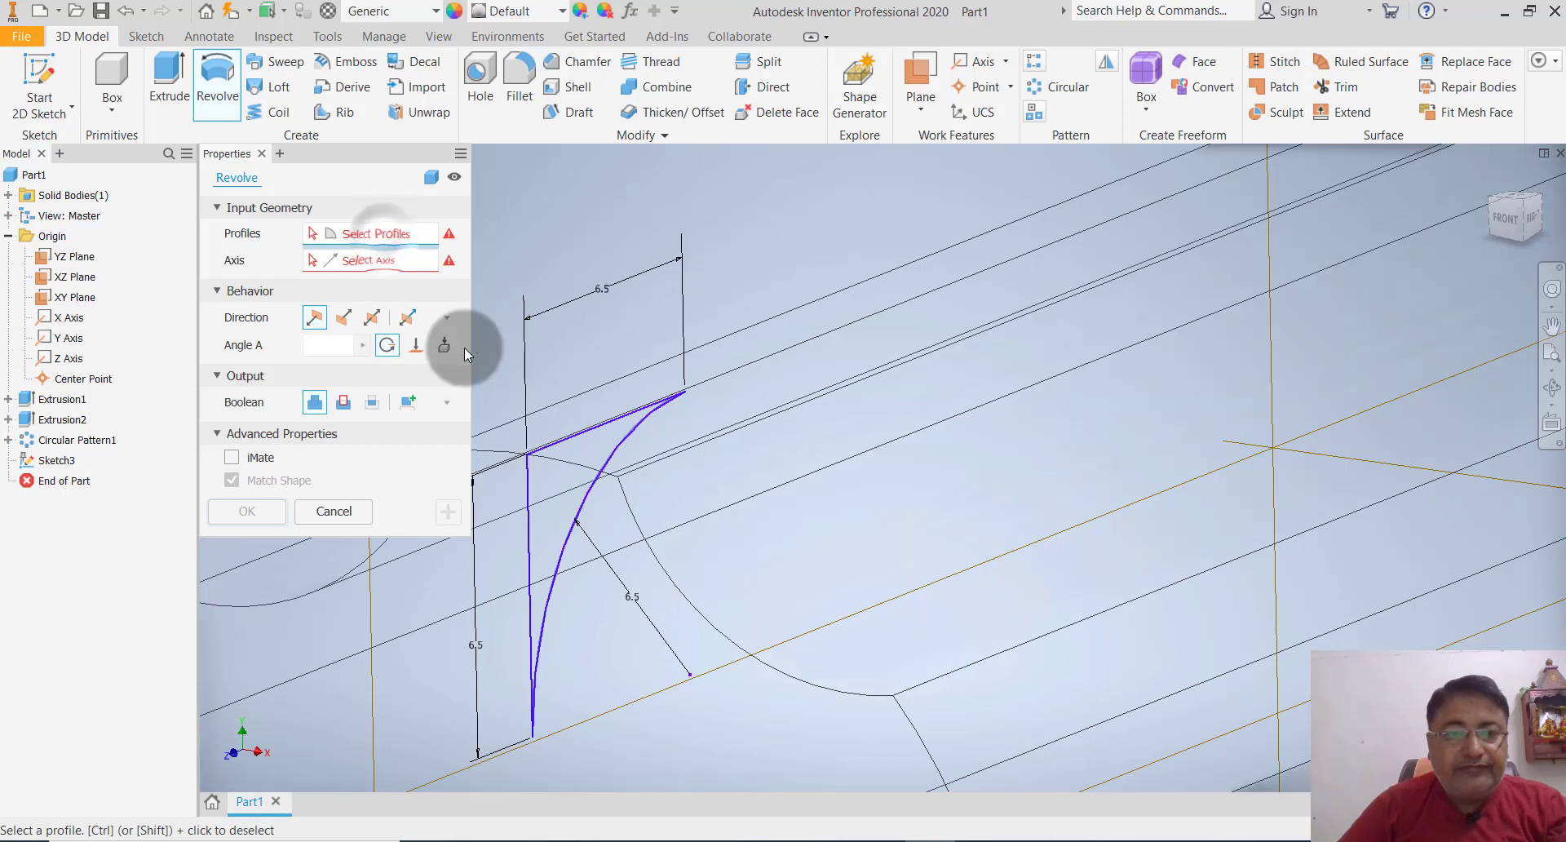
pyautogui.click(543, 474)
pyautogui.scroll(5, 543, 473)
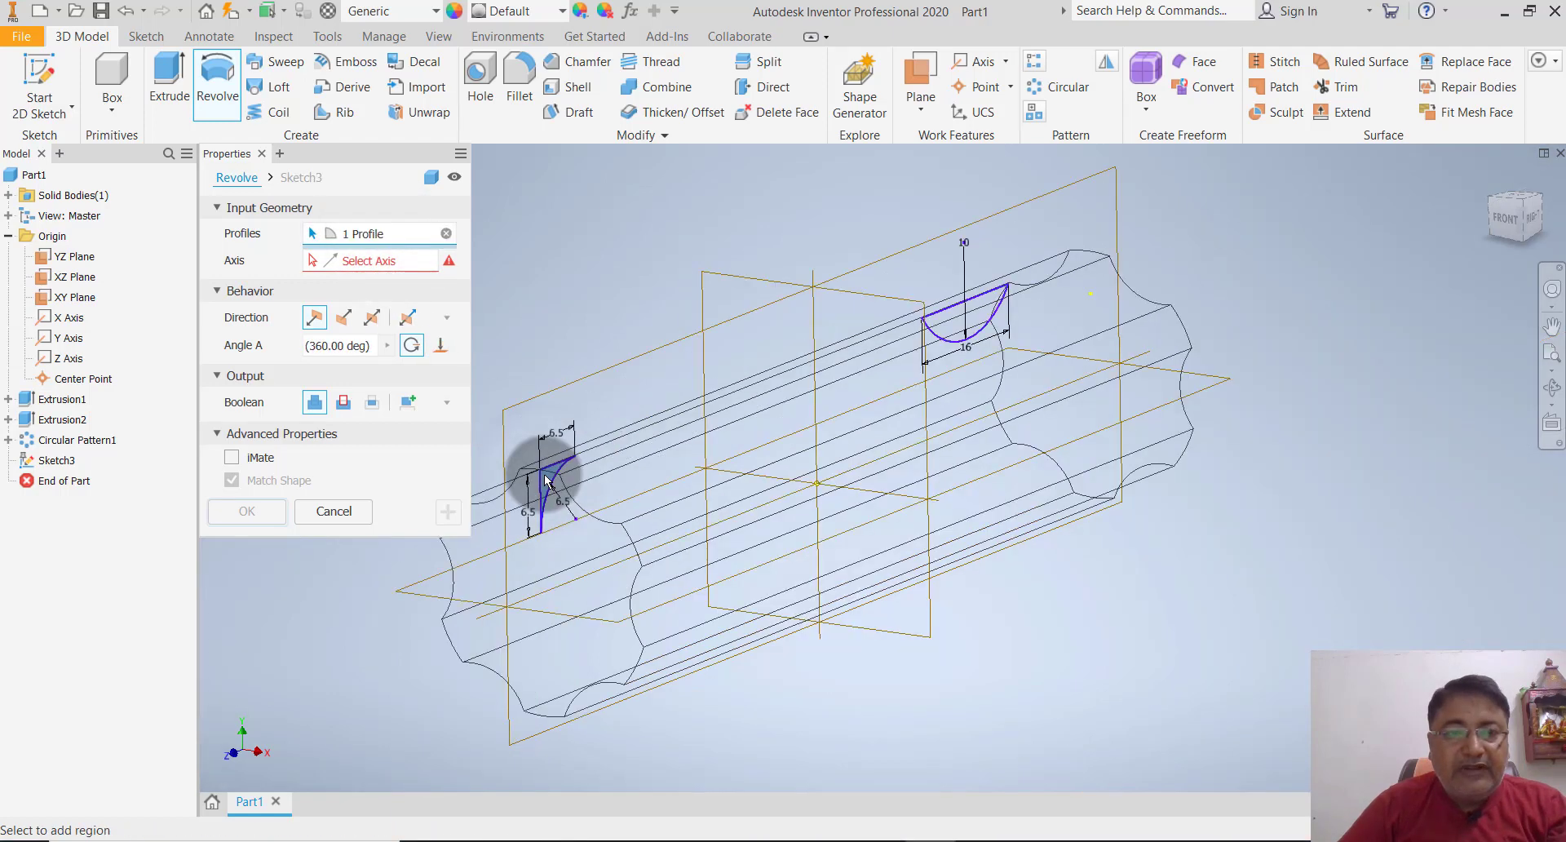
pyautogui.click(984, 316)
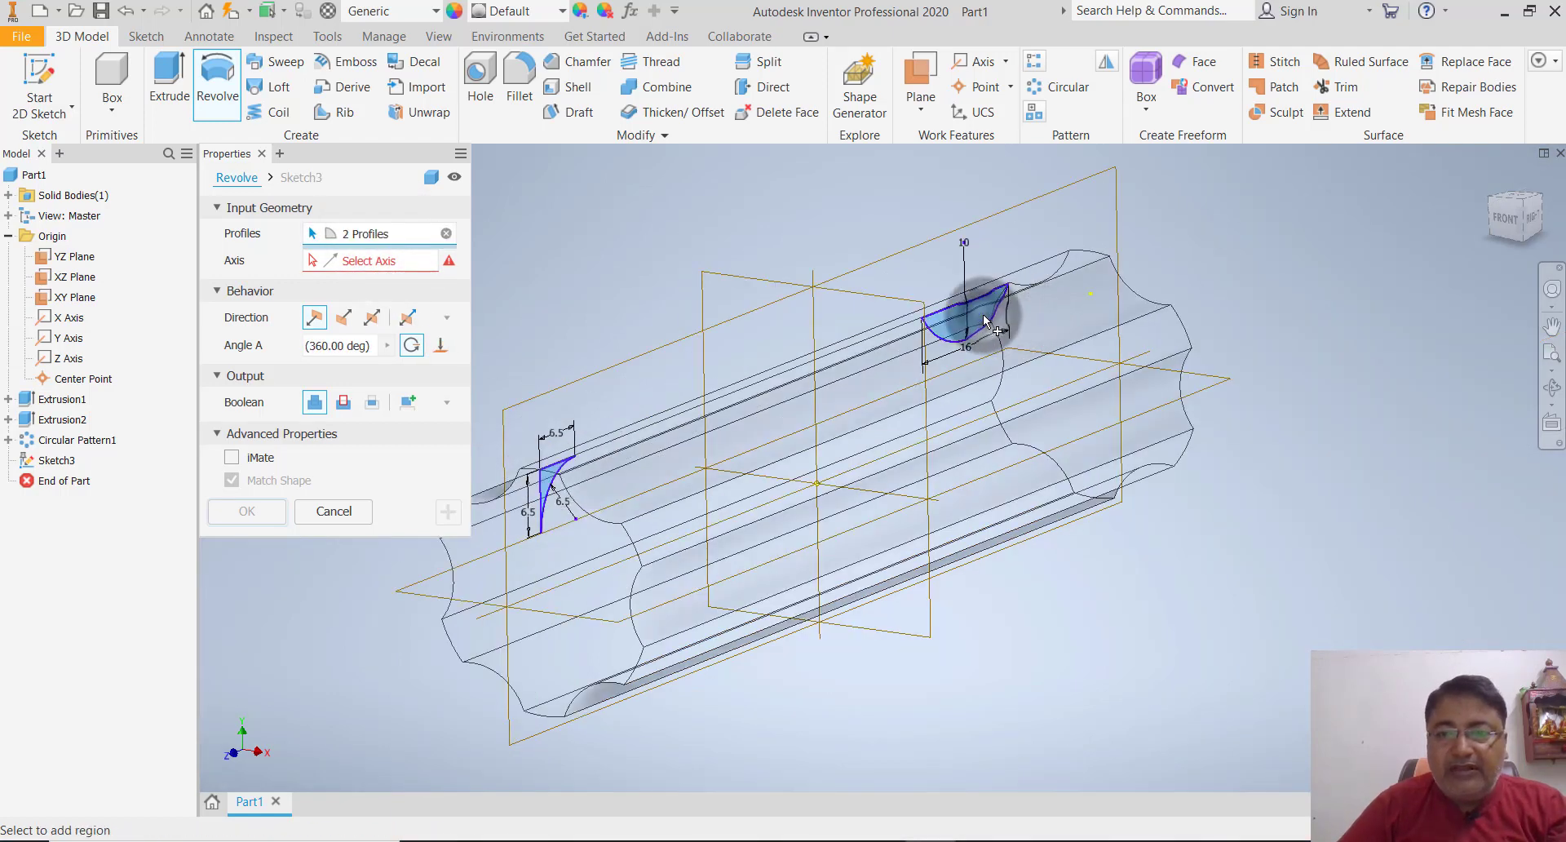
pyautogui.click(330, 260)
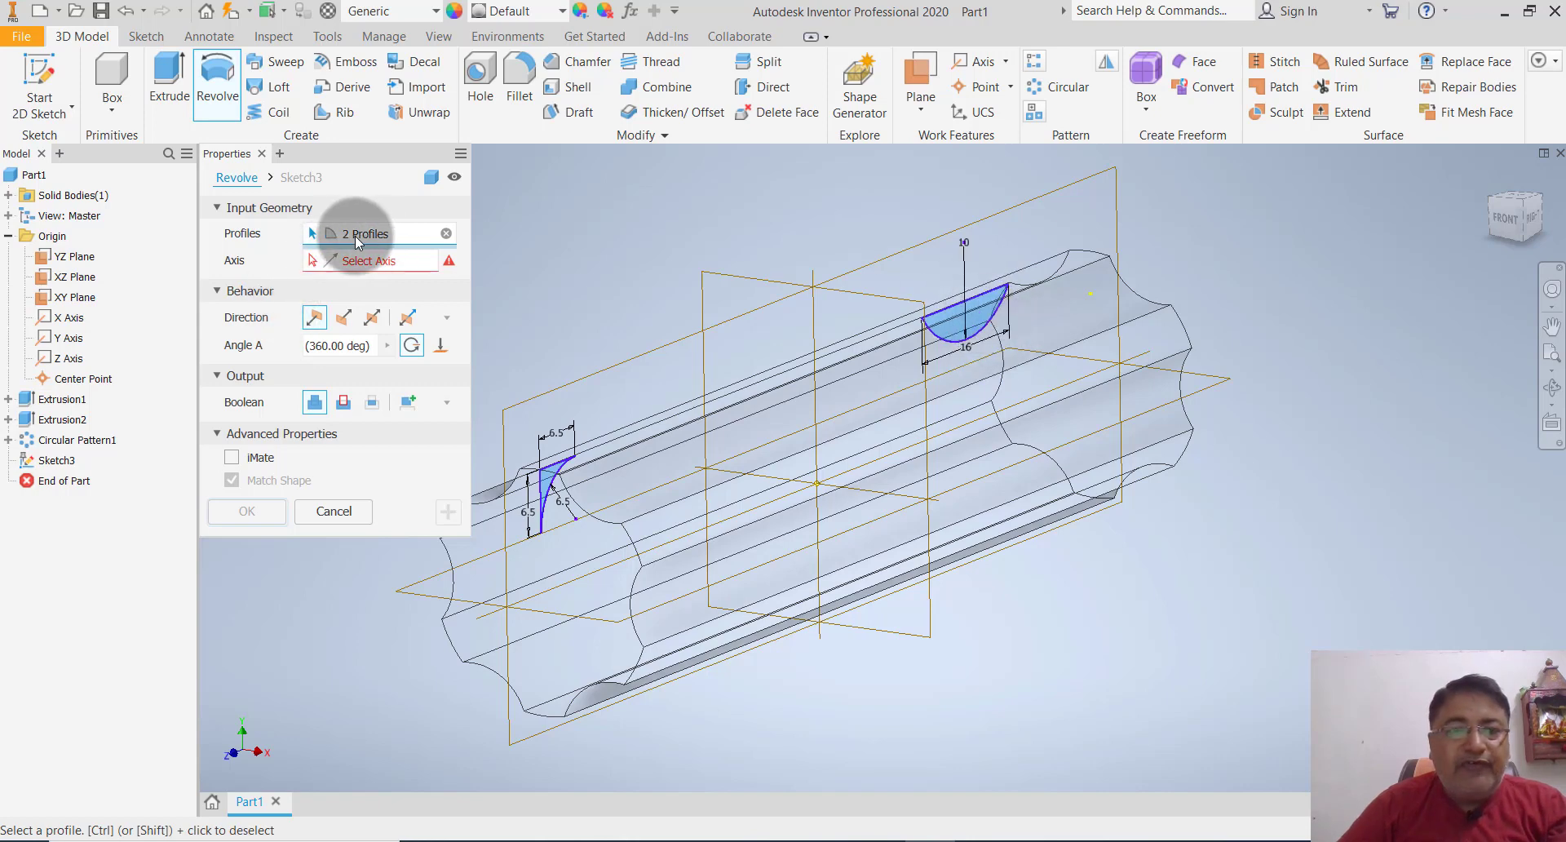
pyautogui.click(350, 261)
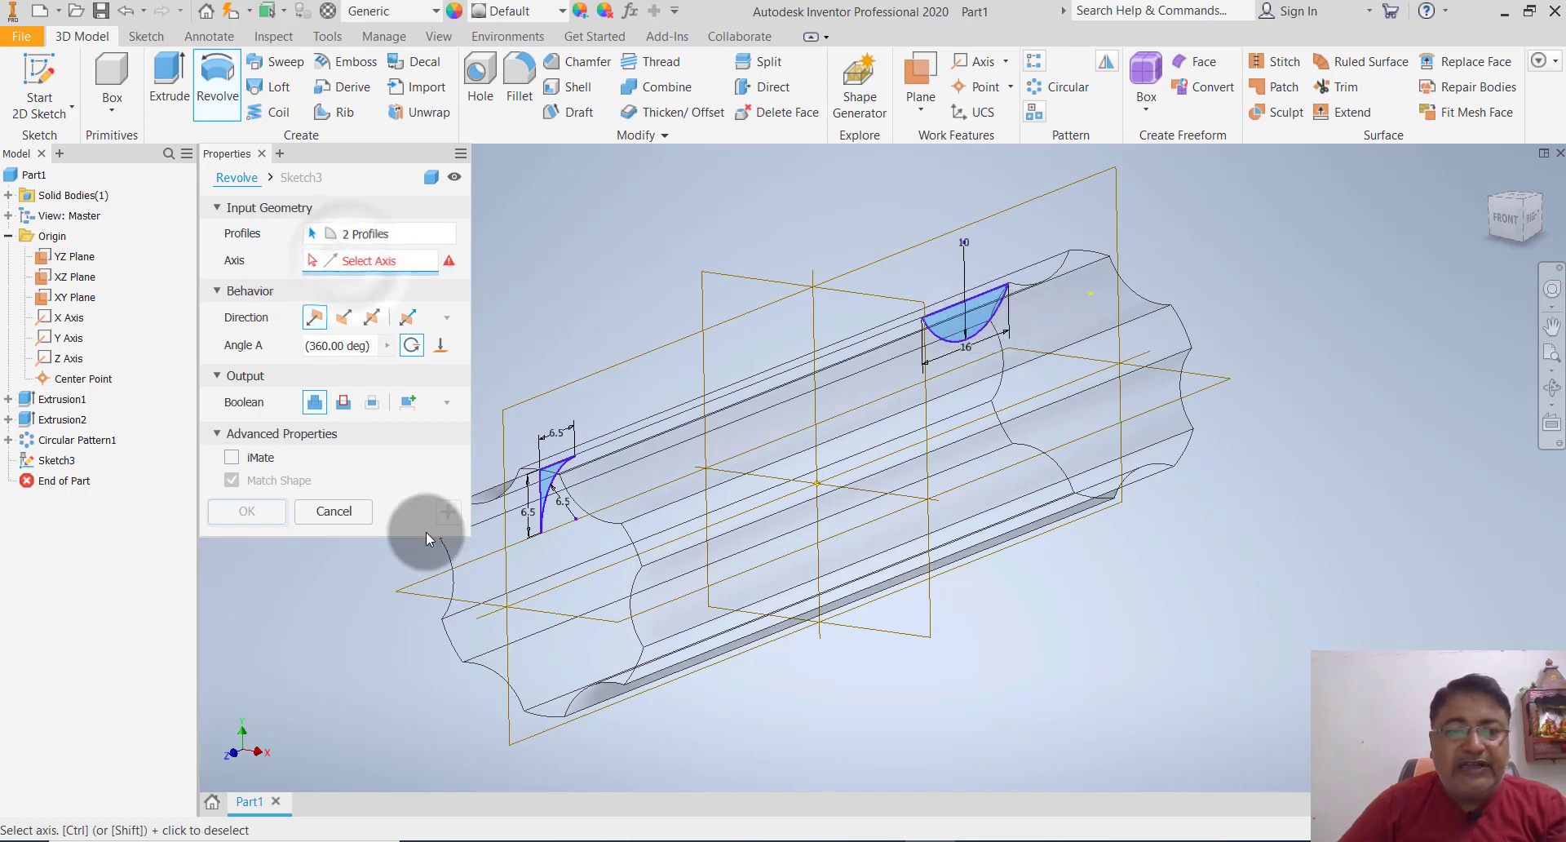
pyautogui.click(492, 621)
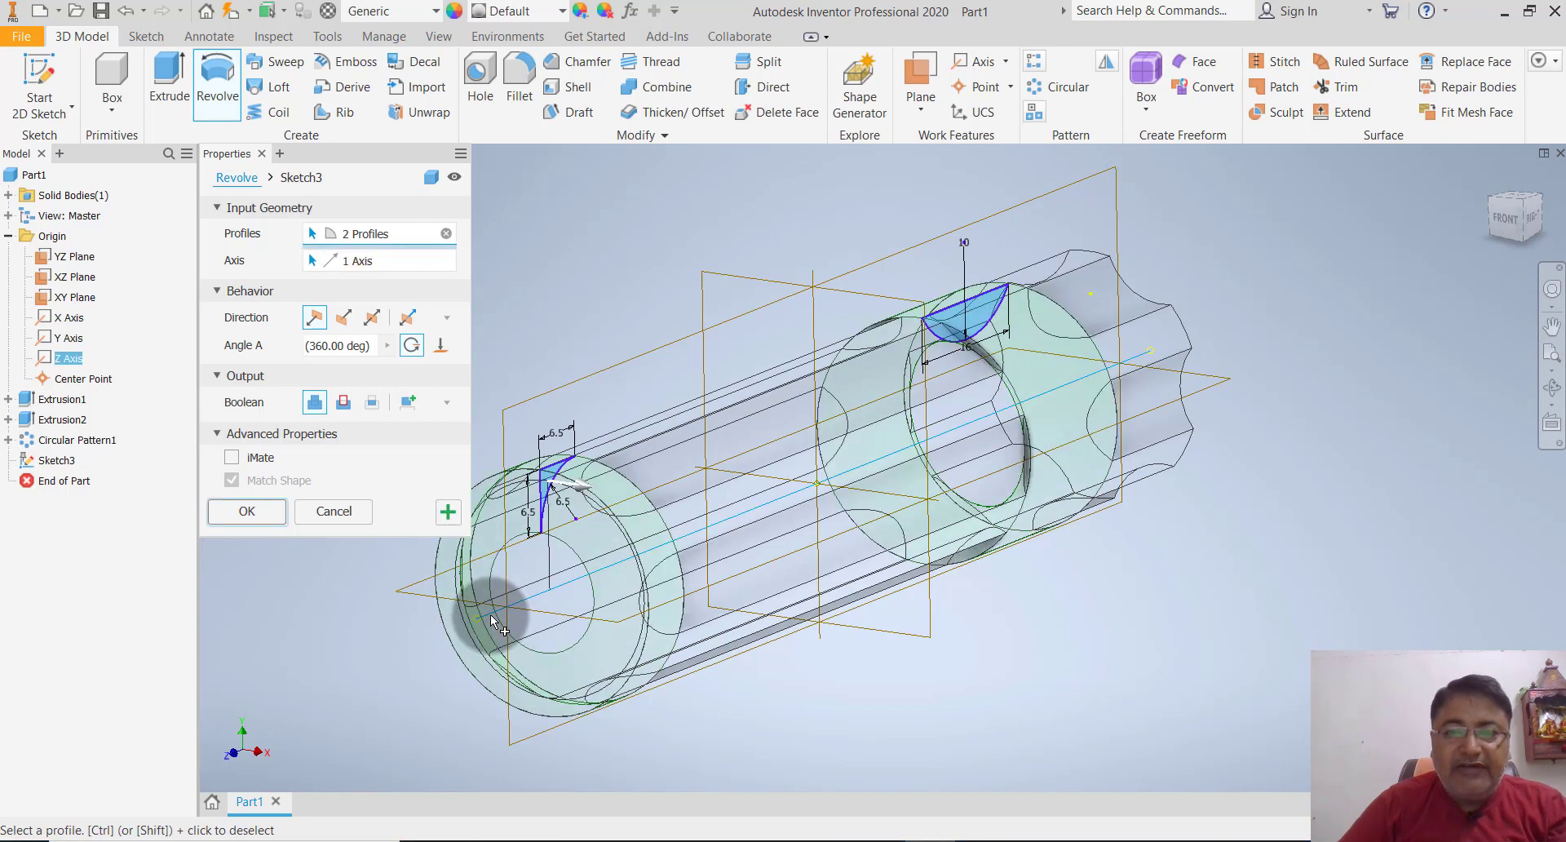
pyautogui.click(341, 409)
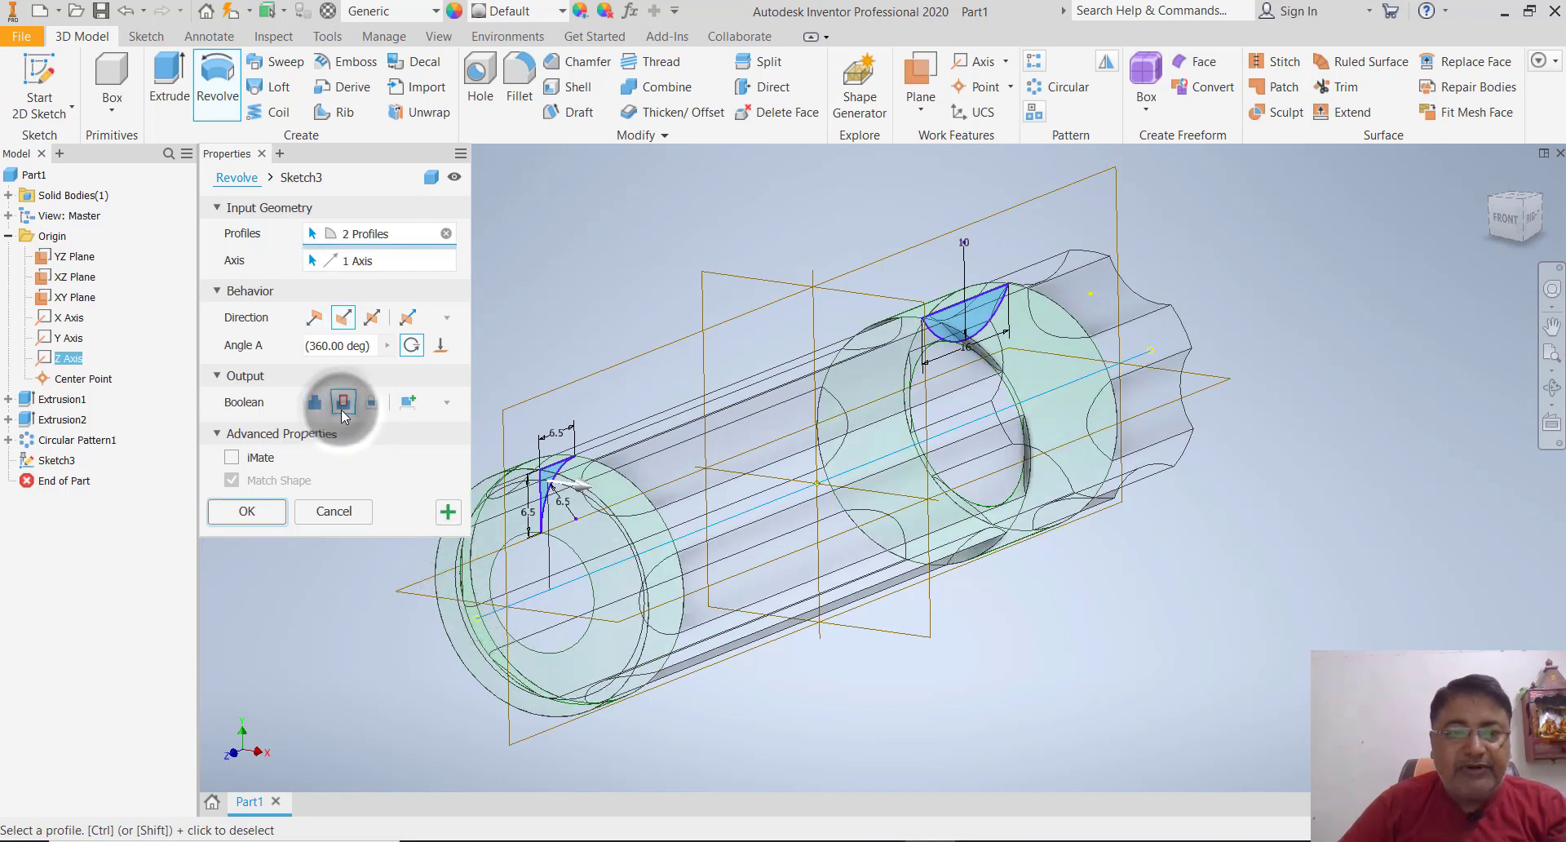
pyautogui.click(248, 511)
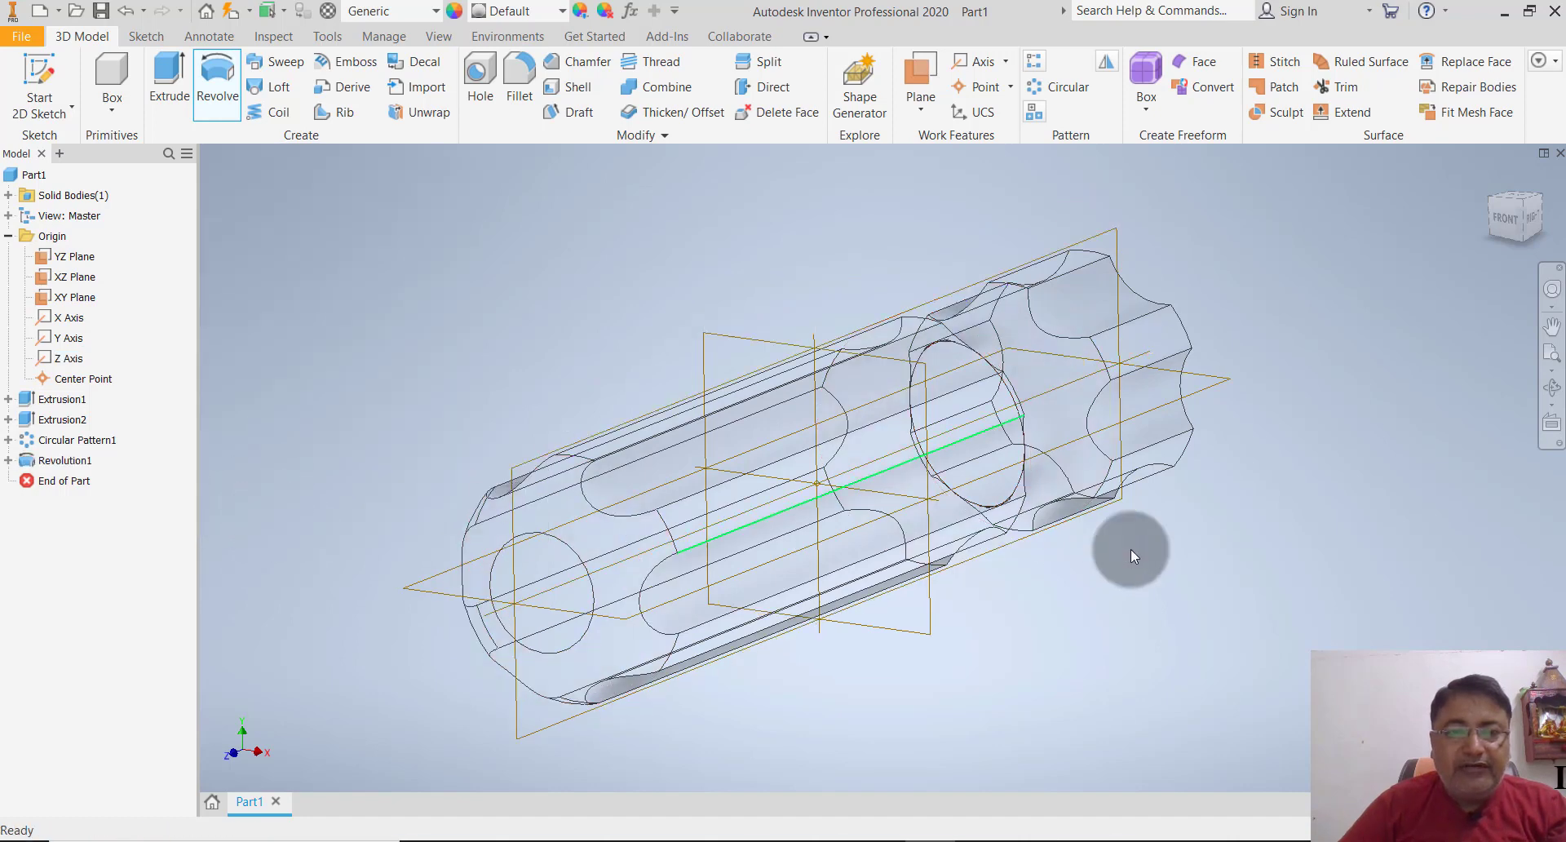
pyautogui.click(1154, 603)
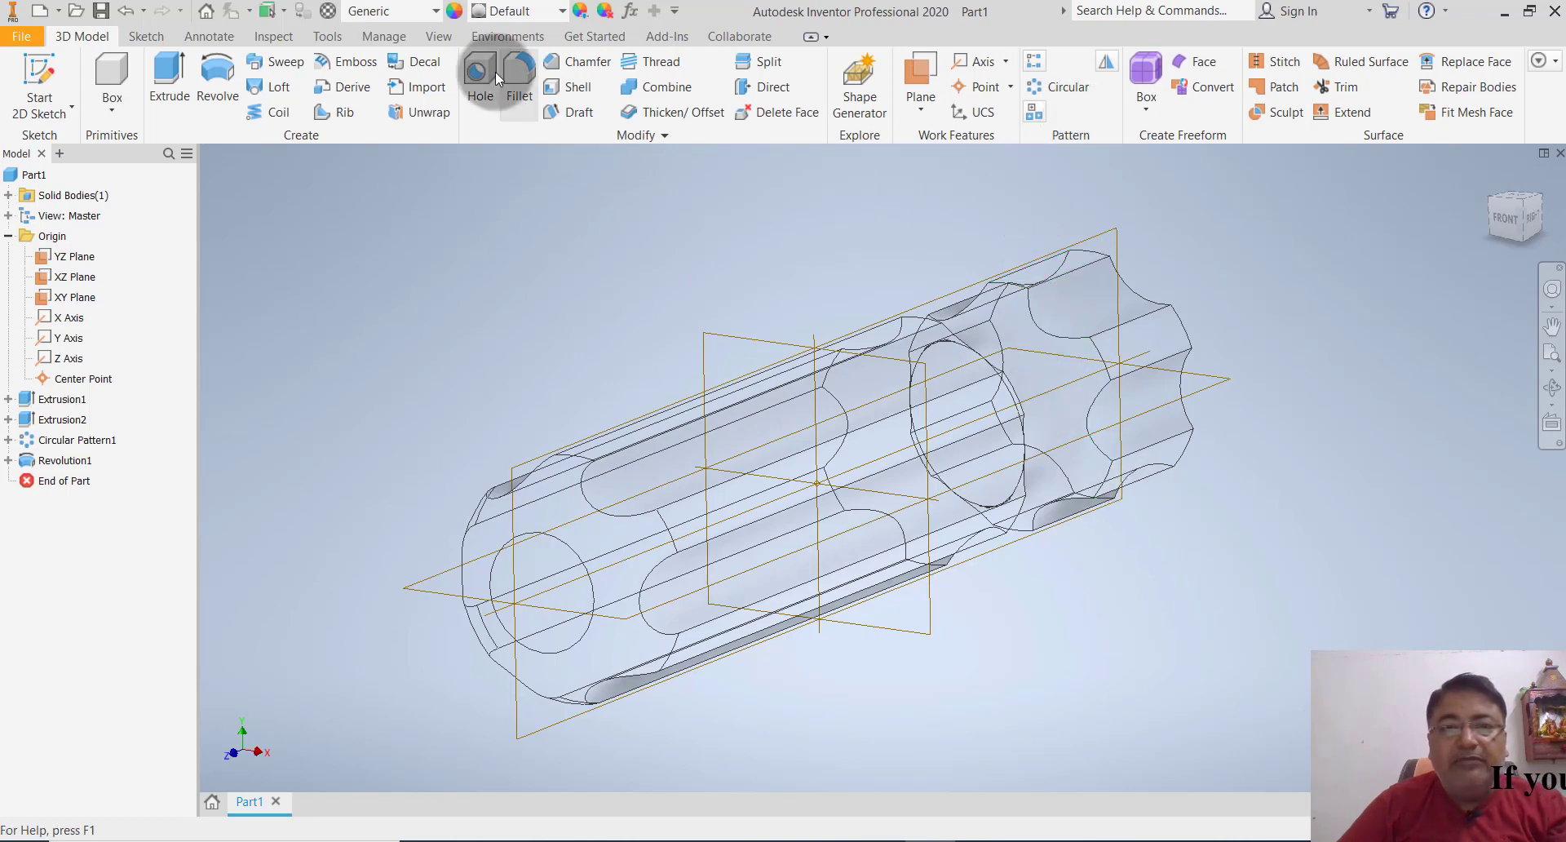
# - Display the model as shaded with edges and inspect the revolved cuts from the side
pyautogui.click(447, 38)
pyautogui.click(399, 113)
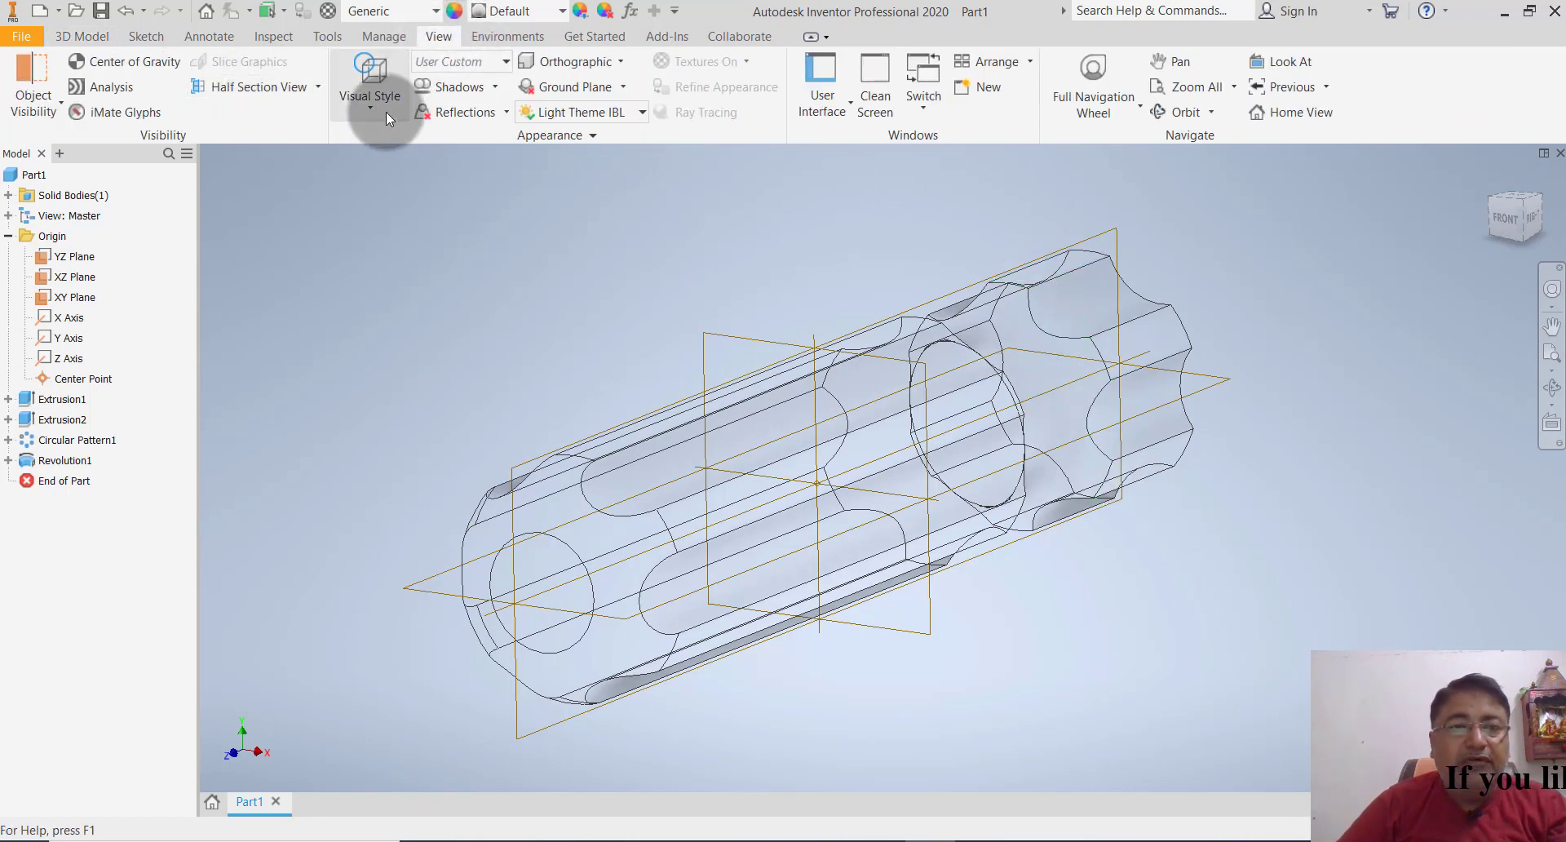
pyautogui.click(439, 239)
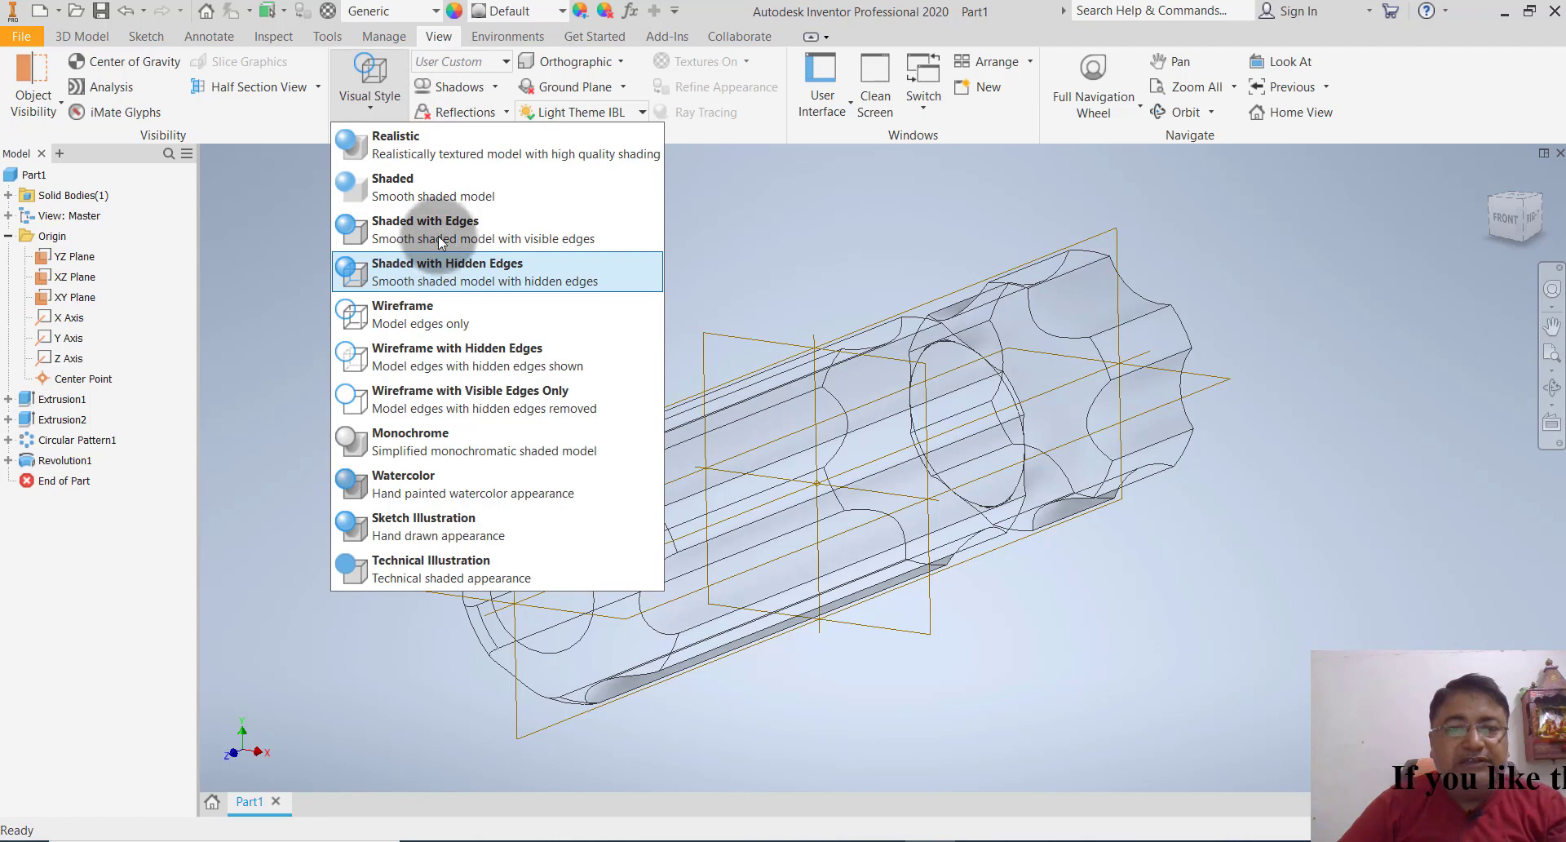
pyautogui.click(1190, 525)
pyautogui.click(1196, 574)
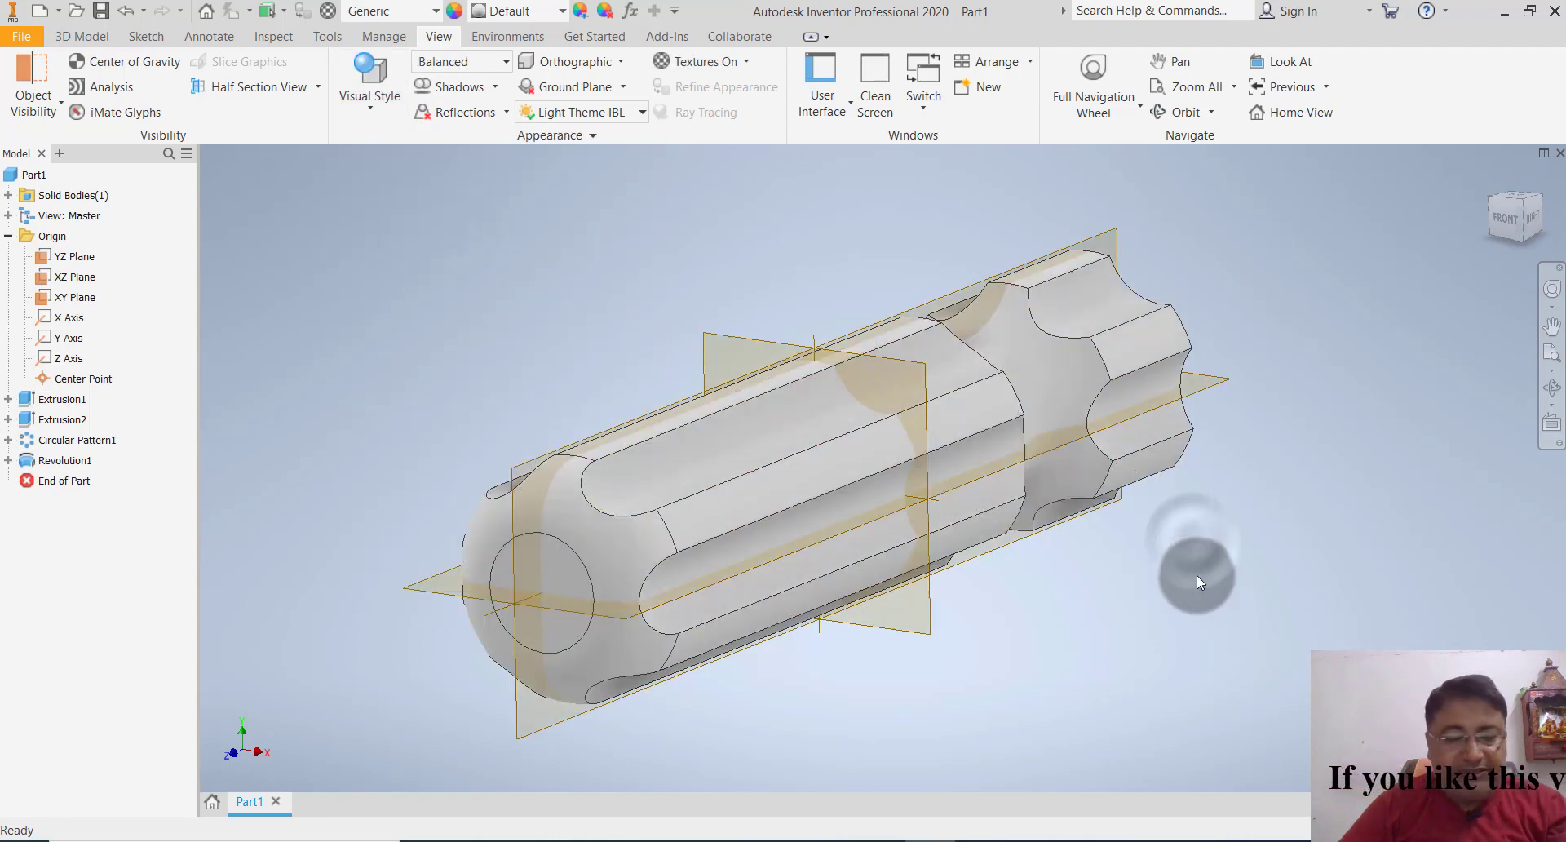
pyautogui.moveTo(1122, 601)
pyautogui.keyDown('shift'); pyautogui.mouseDown(button='middle')
pyautogui.moveTo(1047, 615)
pyautogui.moveTo(1112, 570)
pyautogui.moveTo(1031, 531)
pyautogui.moveTo(992, 562)
pyautogui.moveTo(1080, 622)
pyautogui.mouseUp(button='middle'); pyautogui.keyUp('shift')
pyautogui.scroll(-2, 1090, 625)
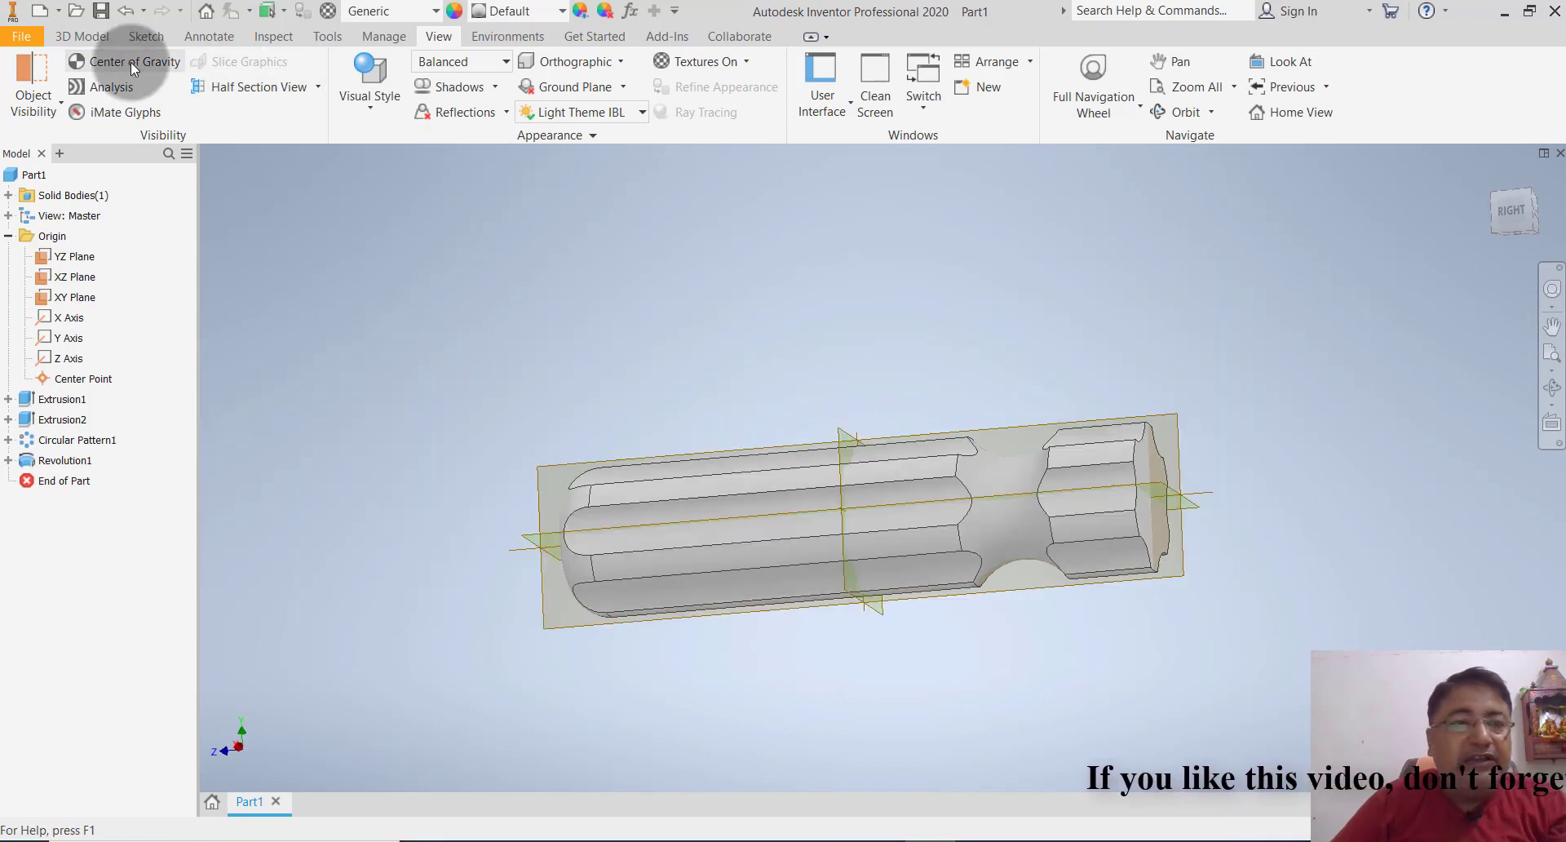
# - Fillet all rounds of the grooved body with a constant 1 mm radius
pyautogui.click(82, 36)
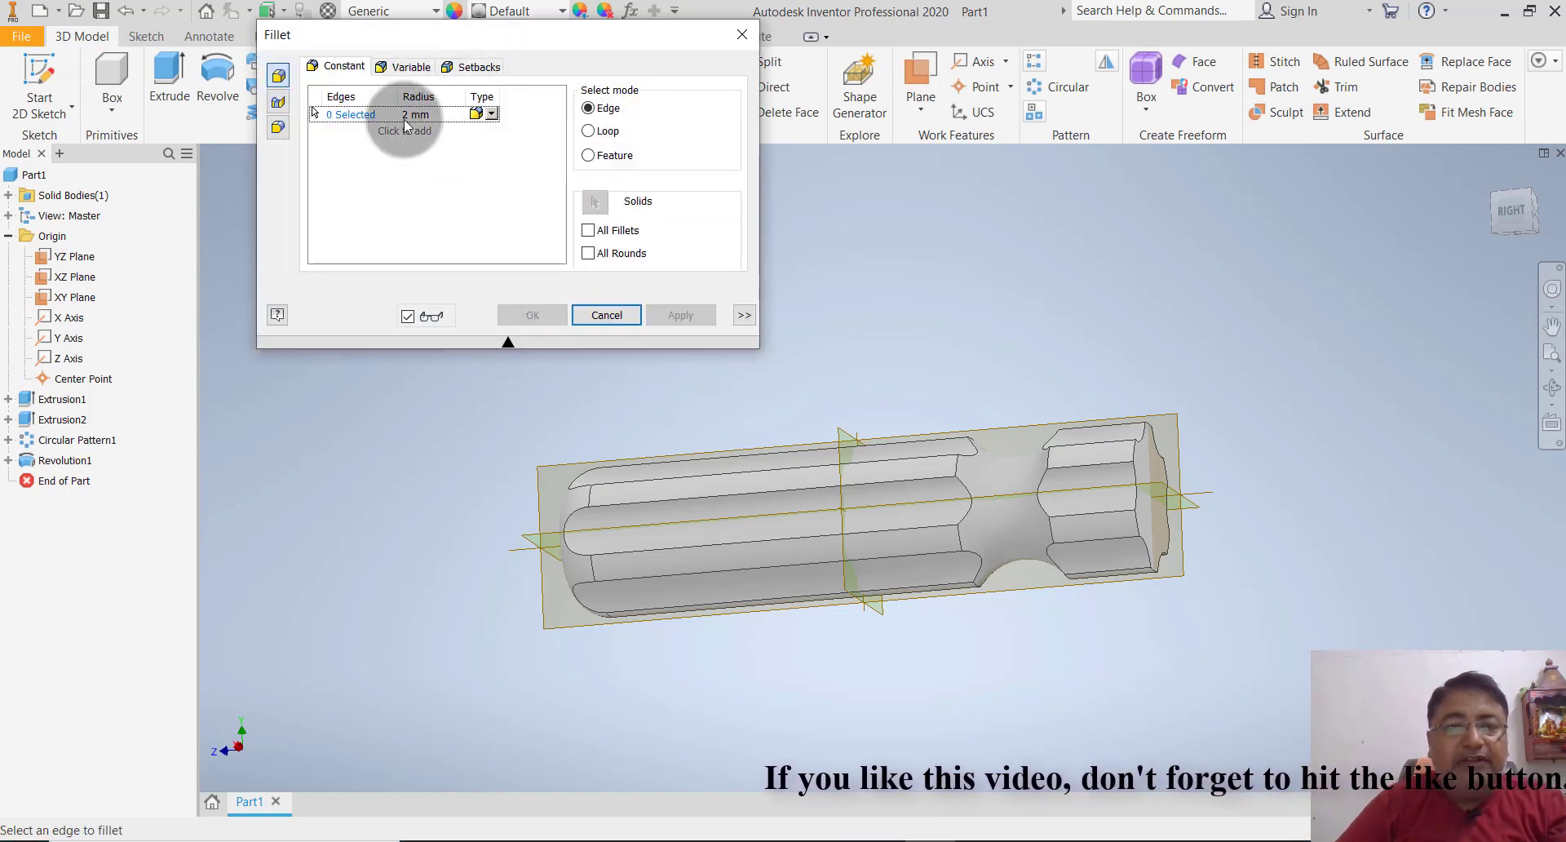
pyautogui.click(408, 118)
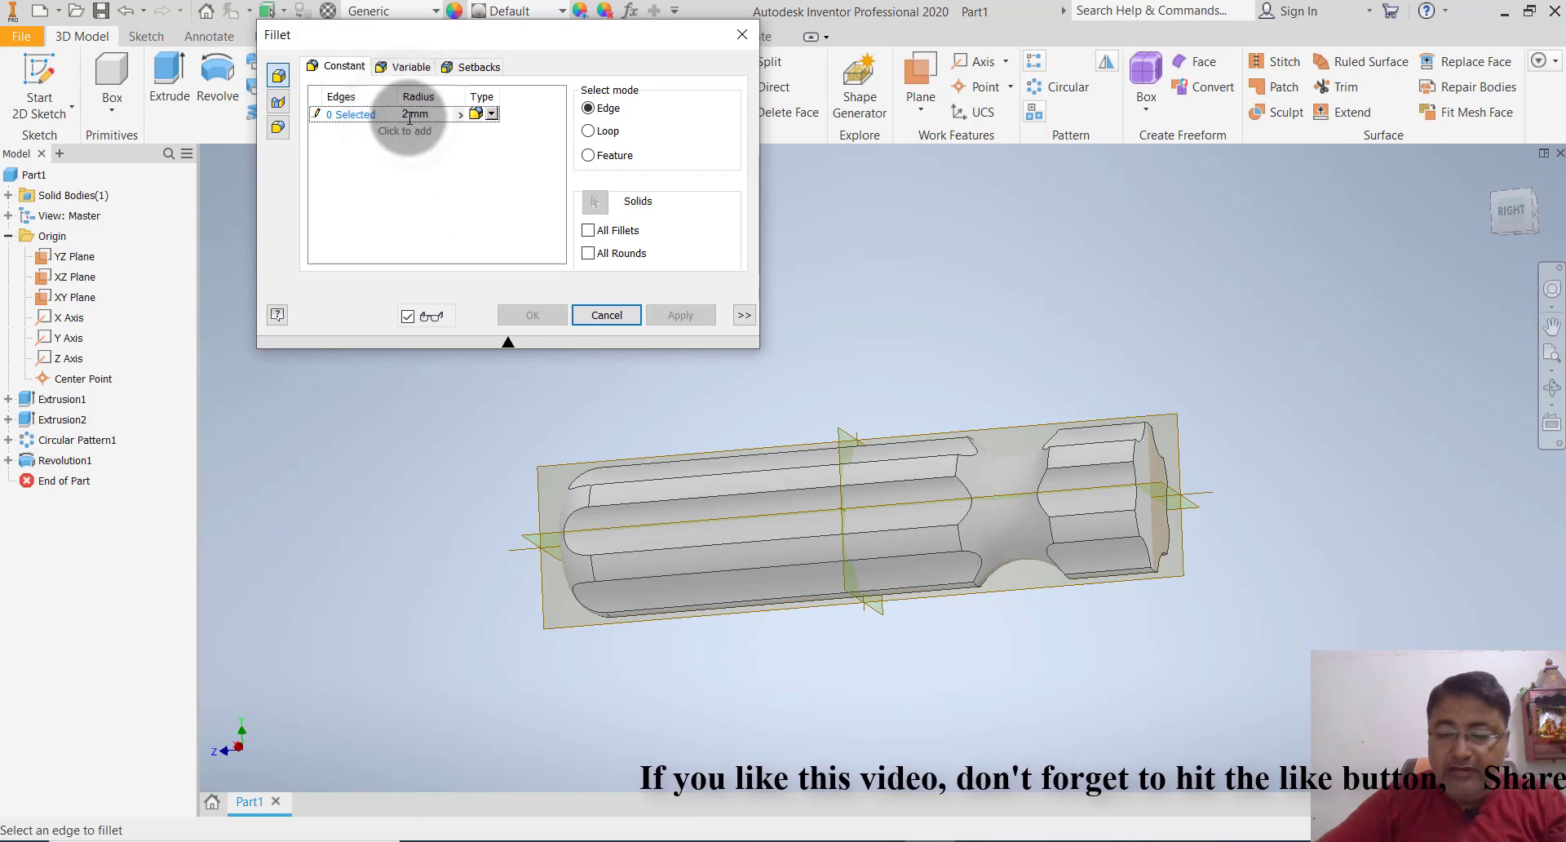
pyautogui.click(635, 253)
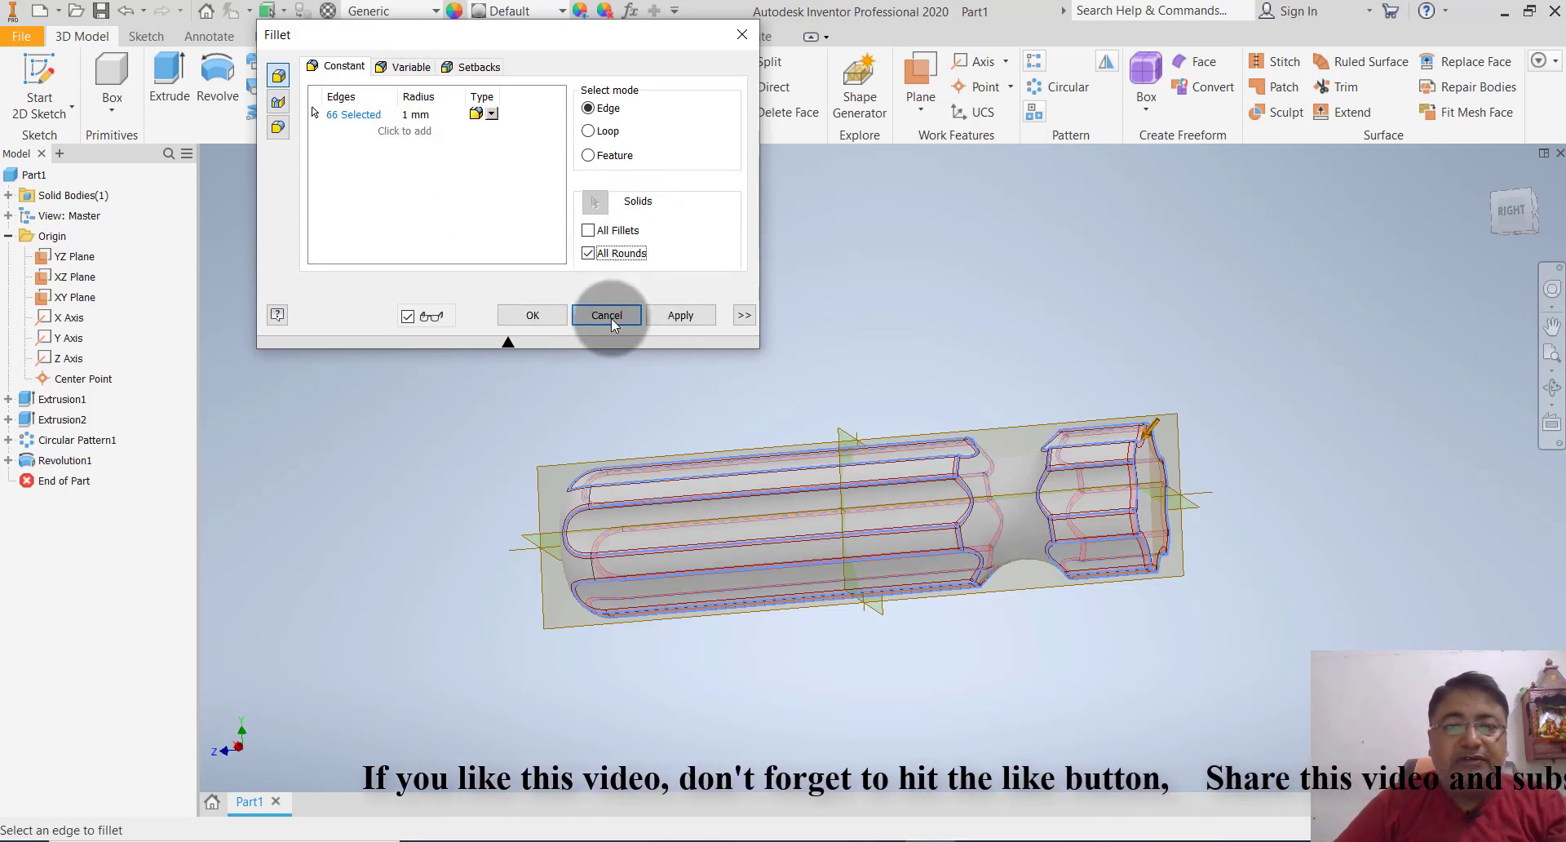
pyautogui.click(682, 316)
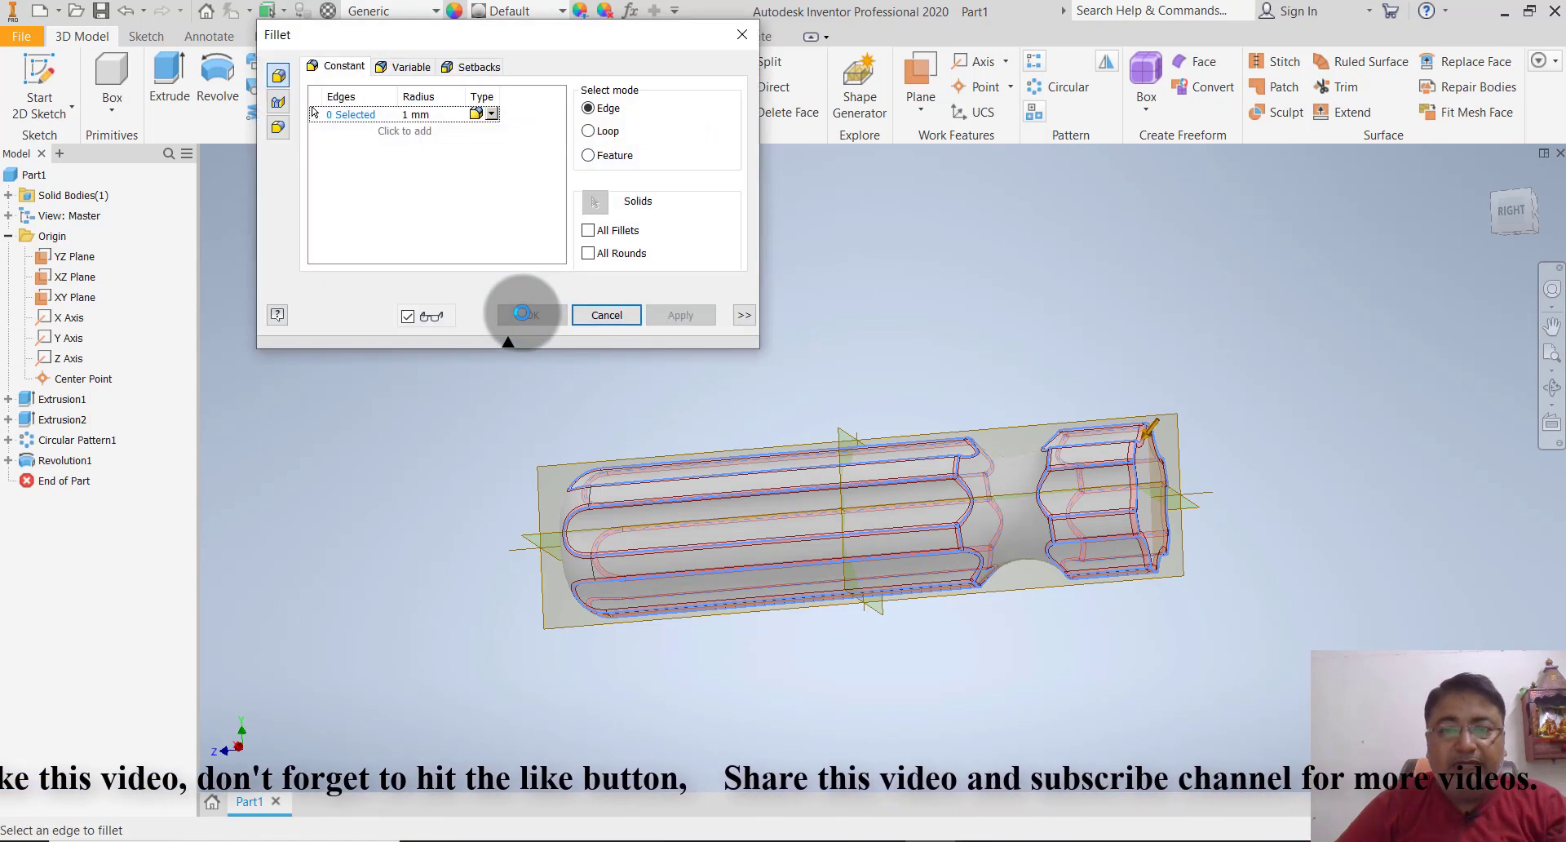
pyautogui.click(607, 316)
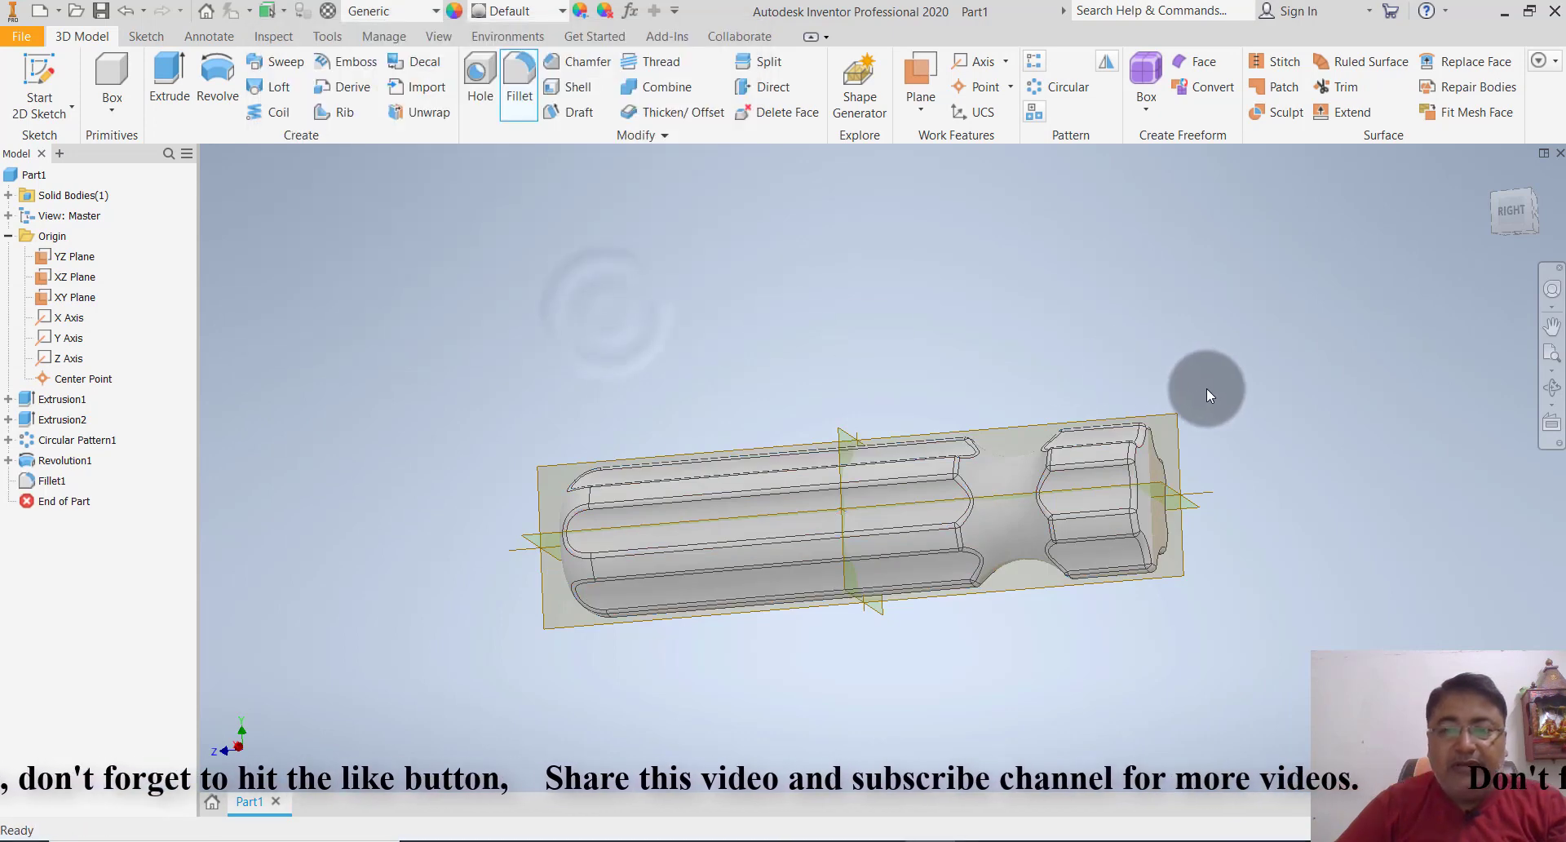
# - Sketch a circle centred on the origin on the flat end face beyond the neck and finish the sketch
pyautogui.keyDown('shift'); pyautogui.moveTo(1197, 390); pyautogui.dragTo(953, 417, button='middle'); pyautogui.keyUp('shift')
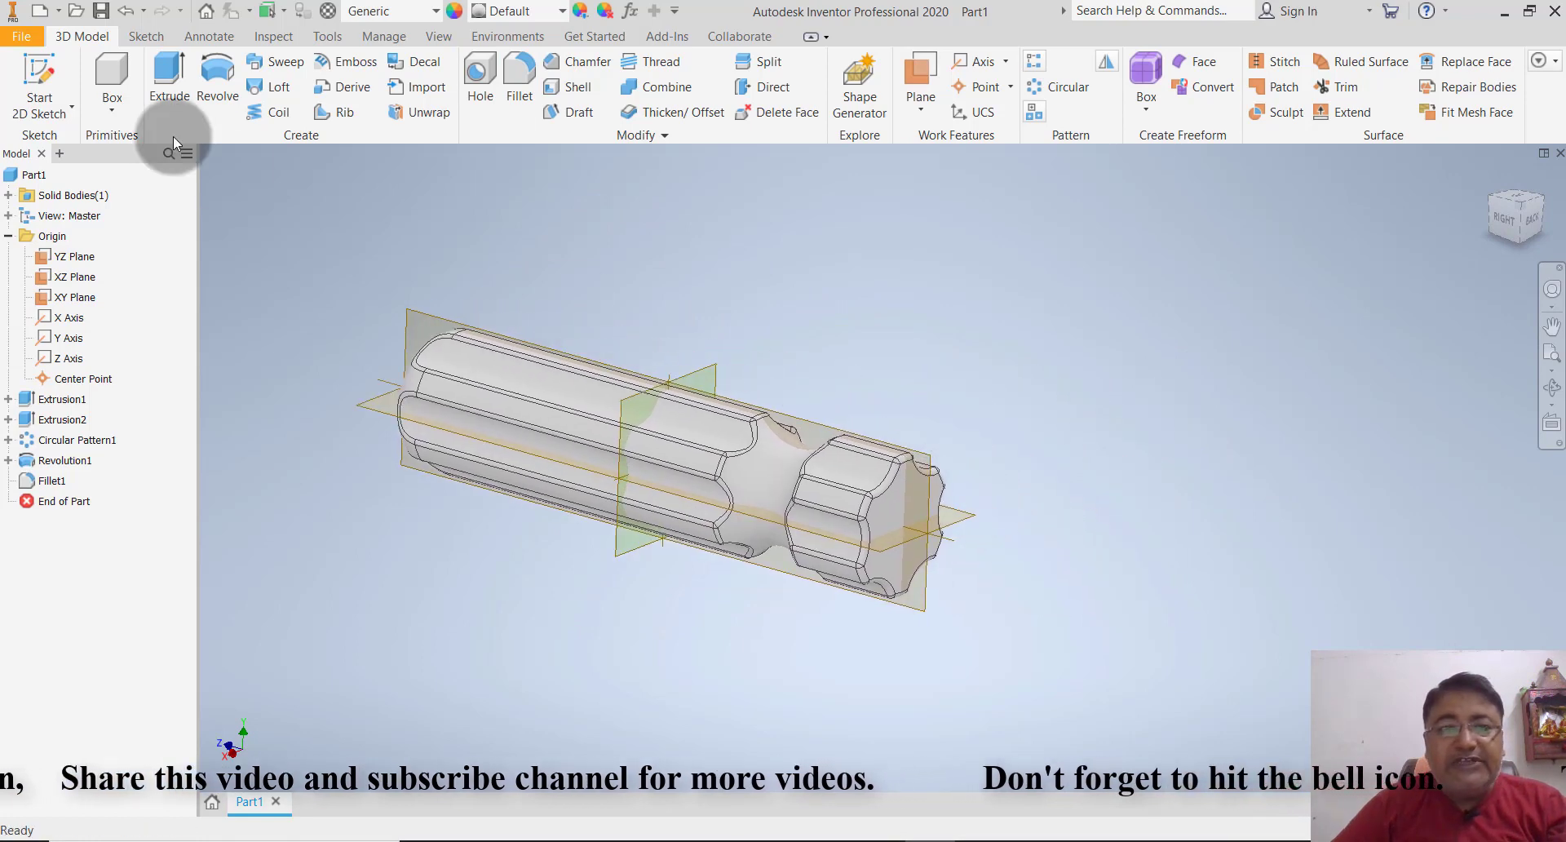
pyautogui.click(64, 119)
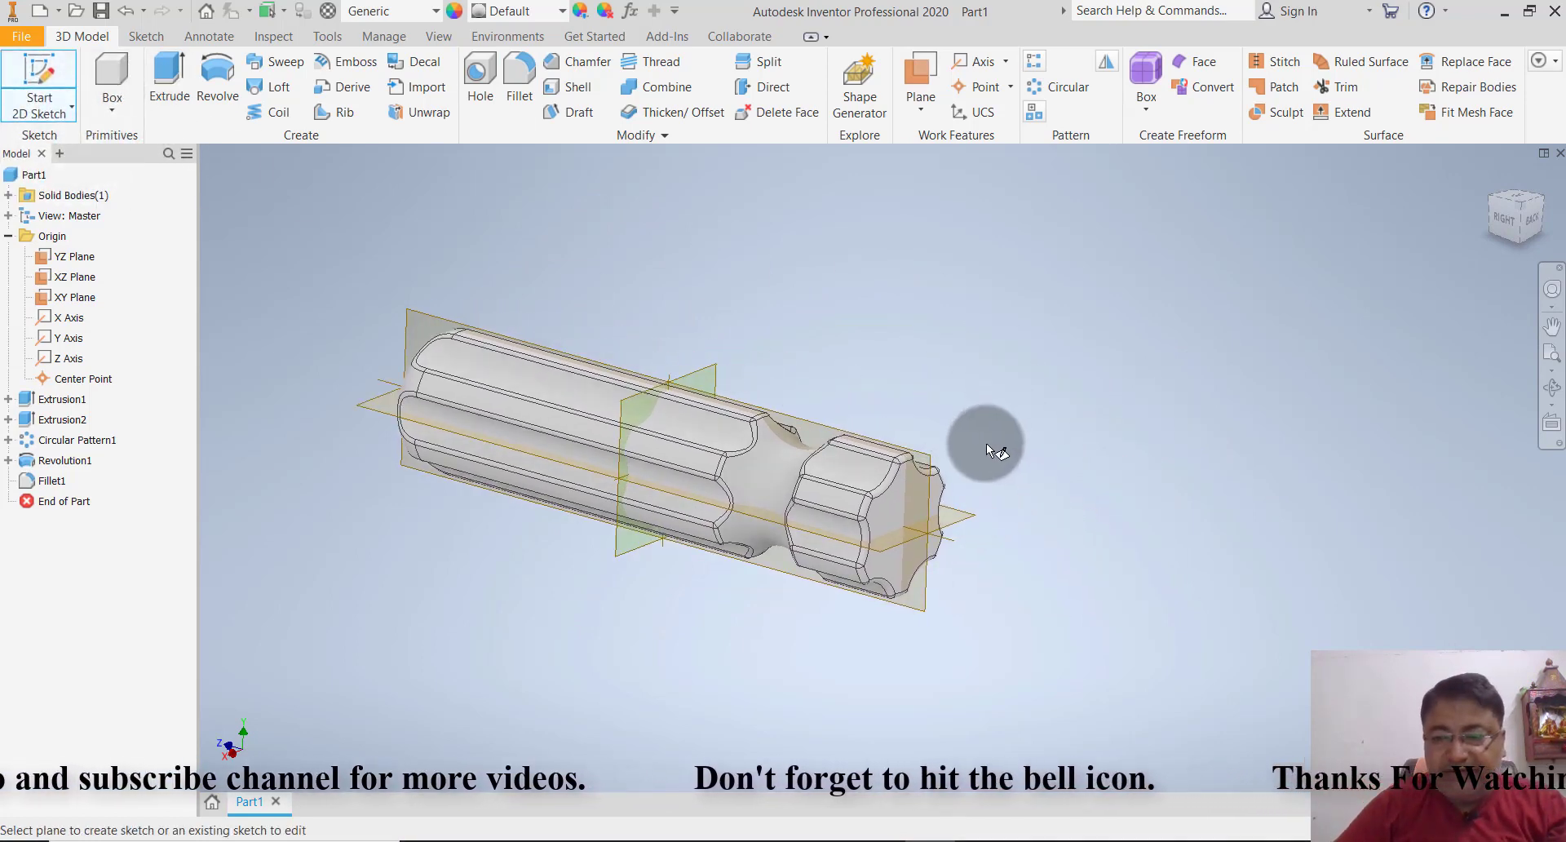
pyautogui.click(893, 510)
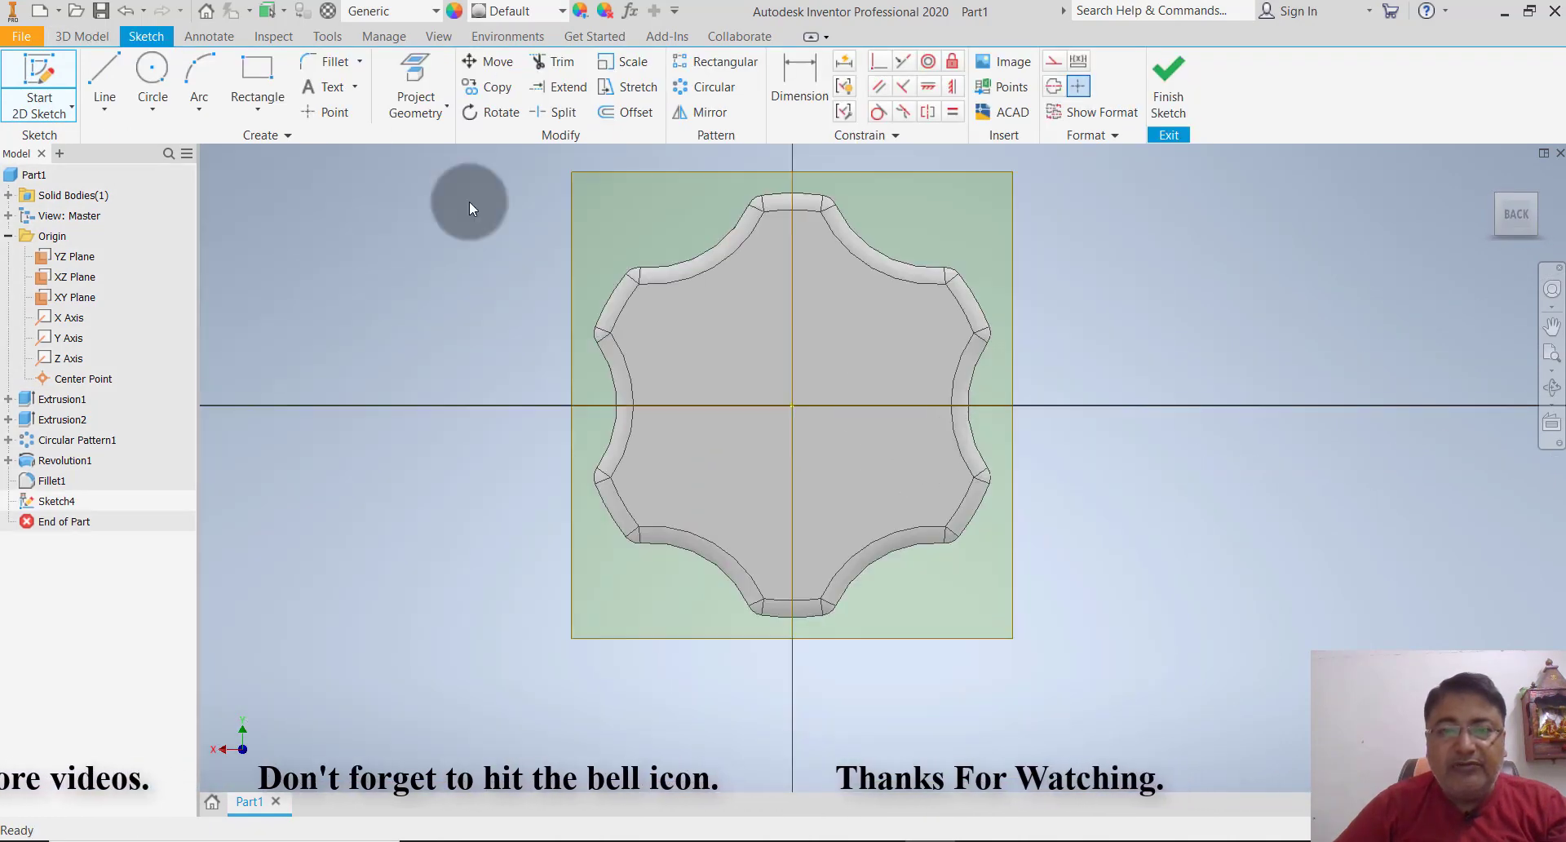
pyautogui.click(150, 69)
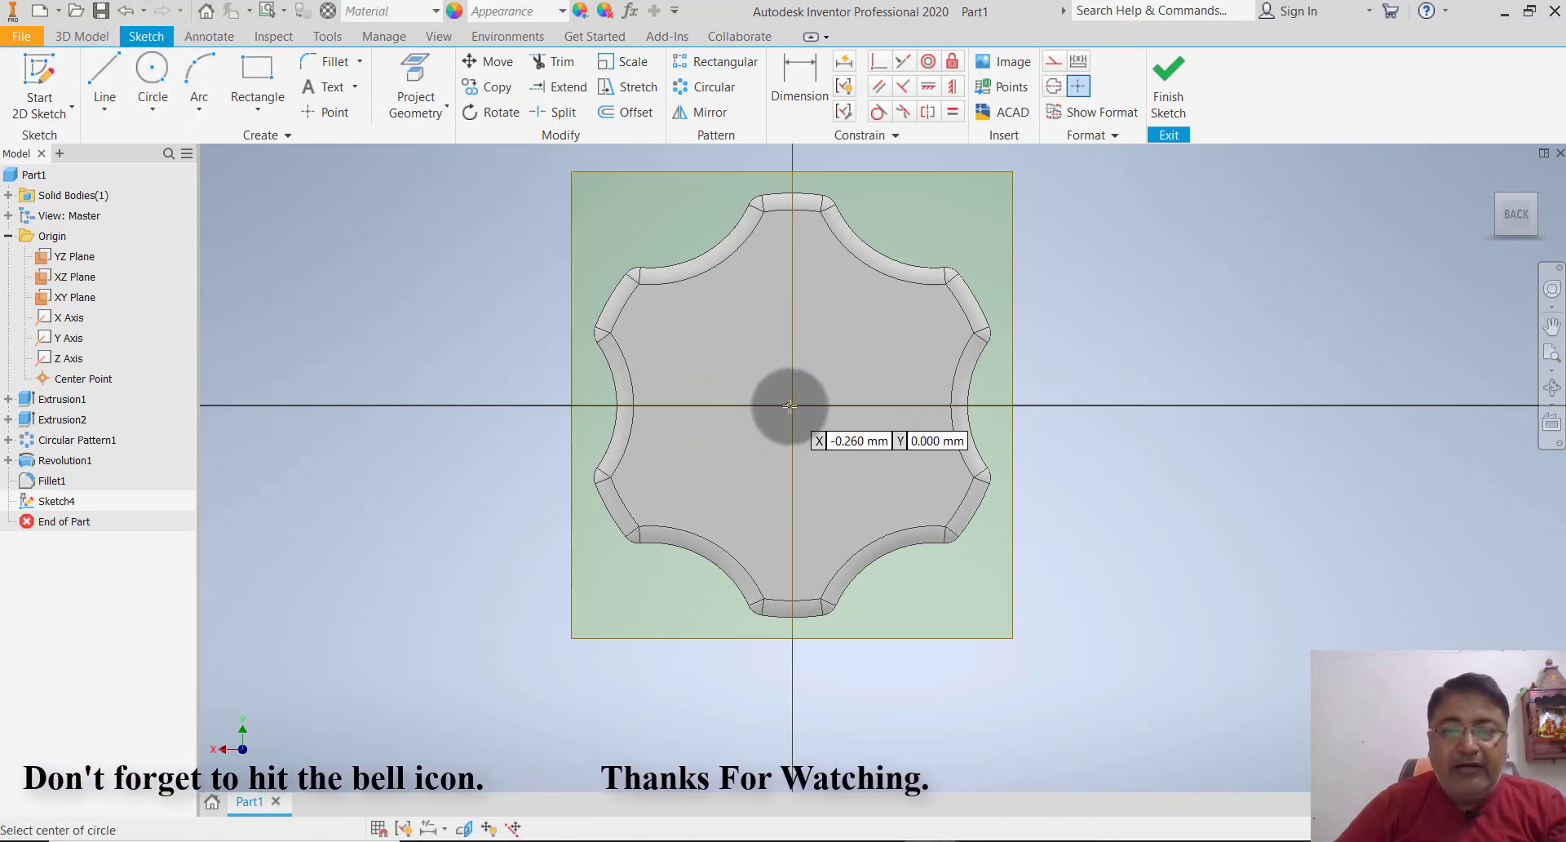
pyautogui.click(792, 406)
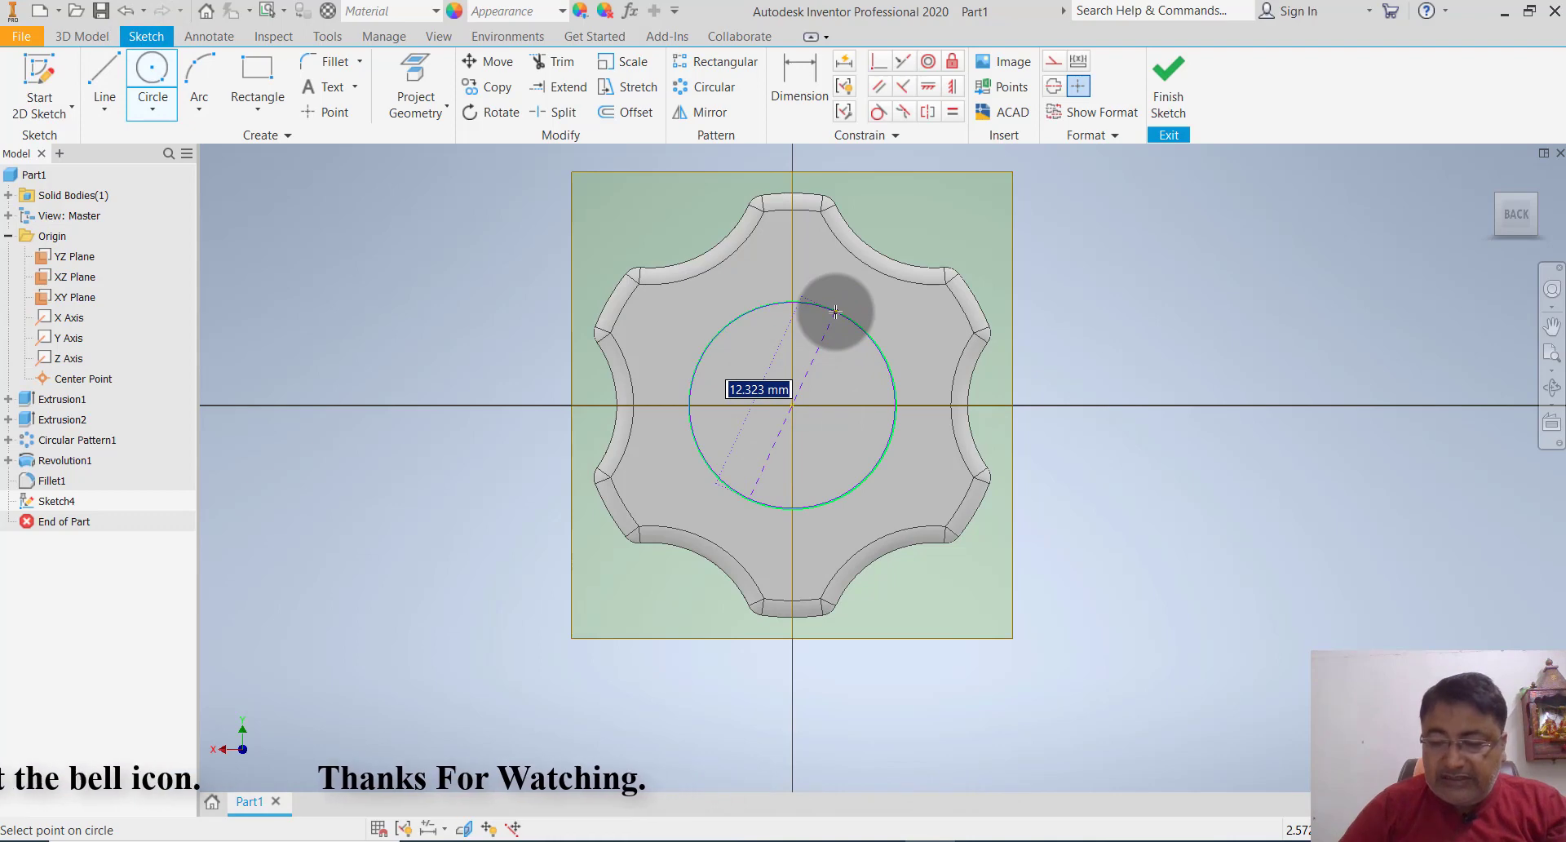
pyautogui.click(837, 312)
pyautogui.click(1168, 82)
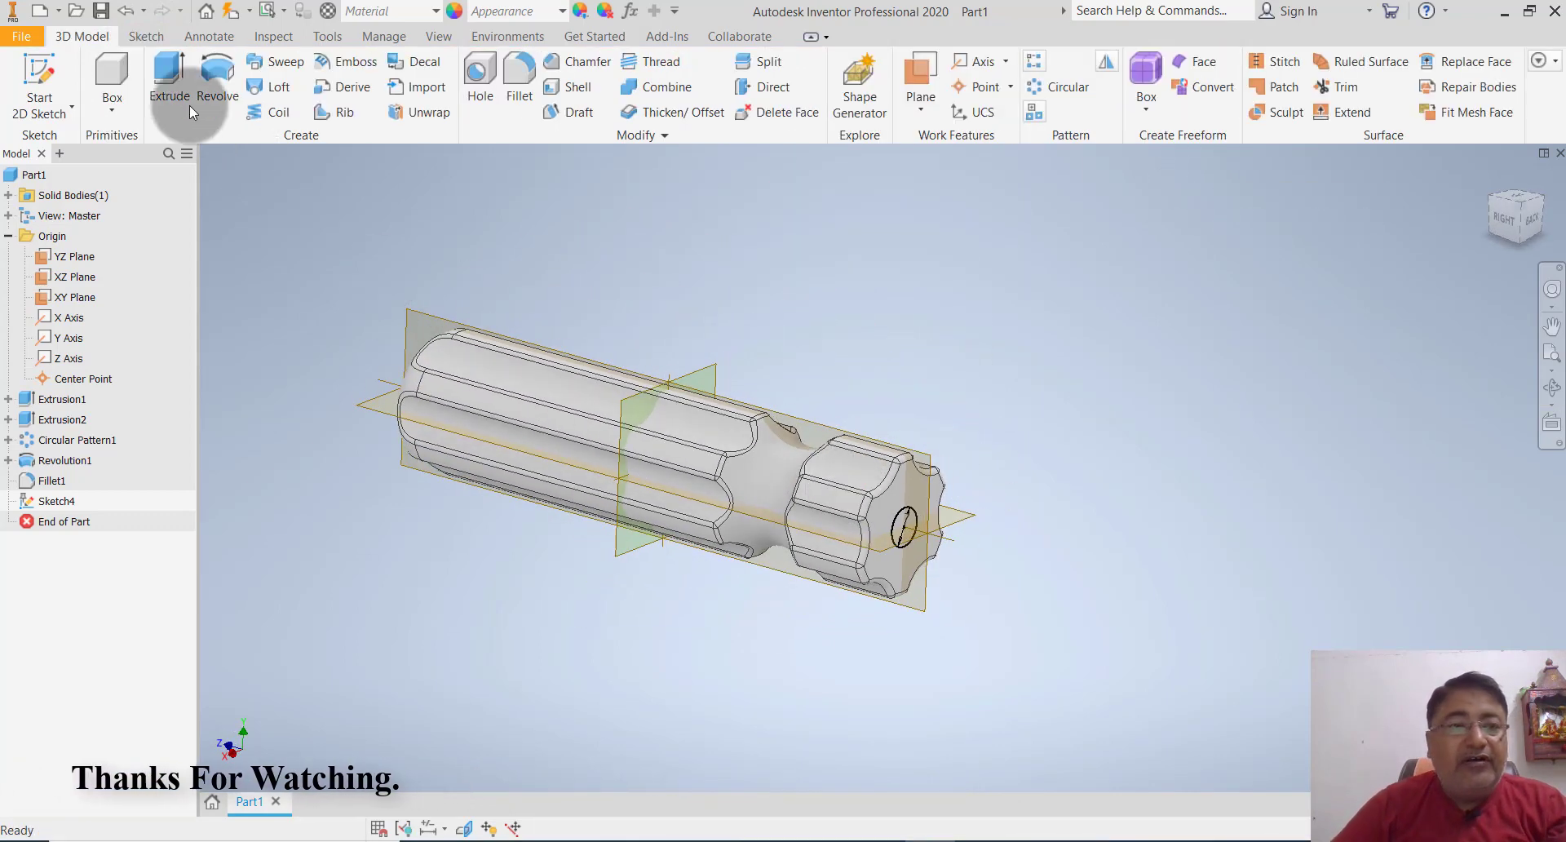
# - Extrude the circle 127 mm outward from the end face as a joined rod
pyautogui.click(171, 82)
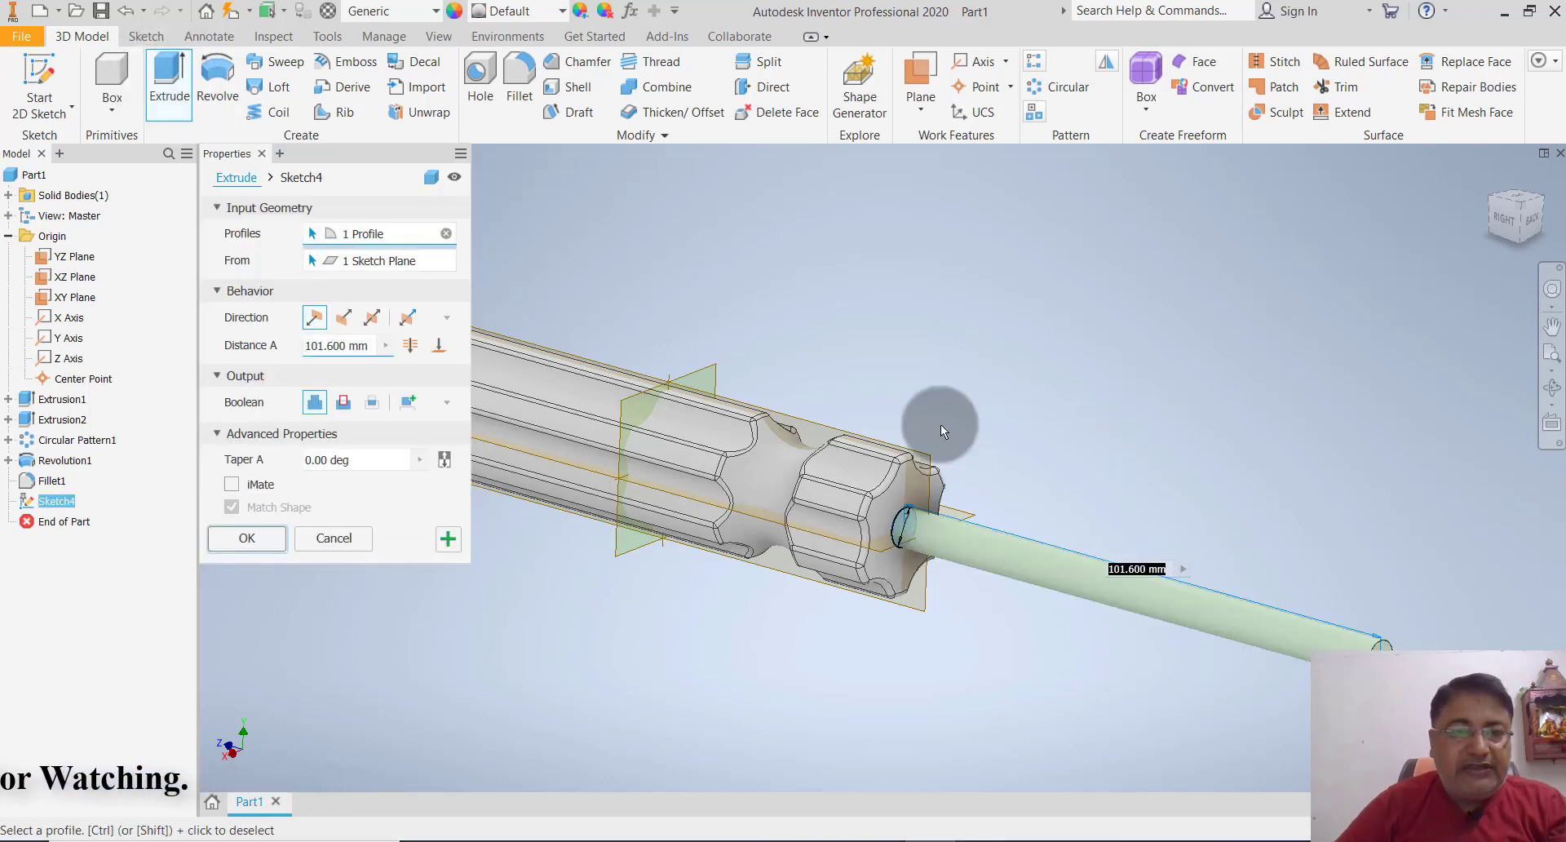
pyautogui.click(322, 345)
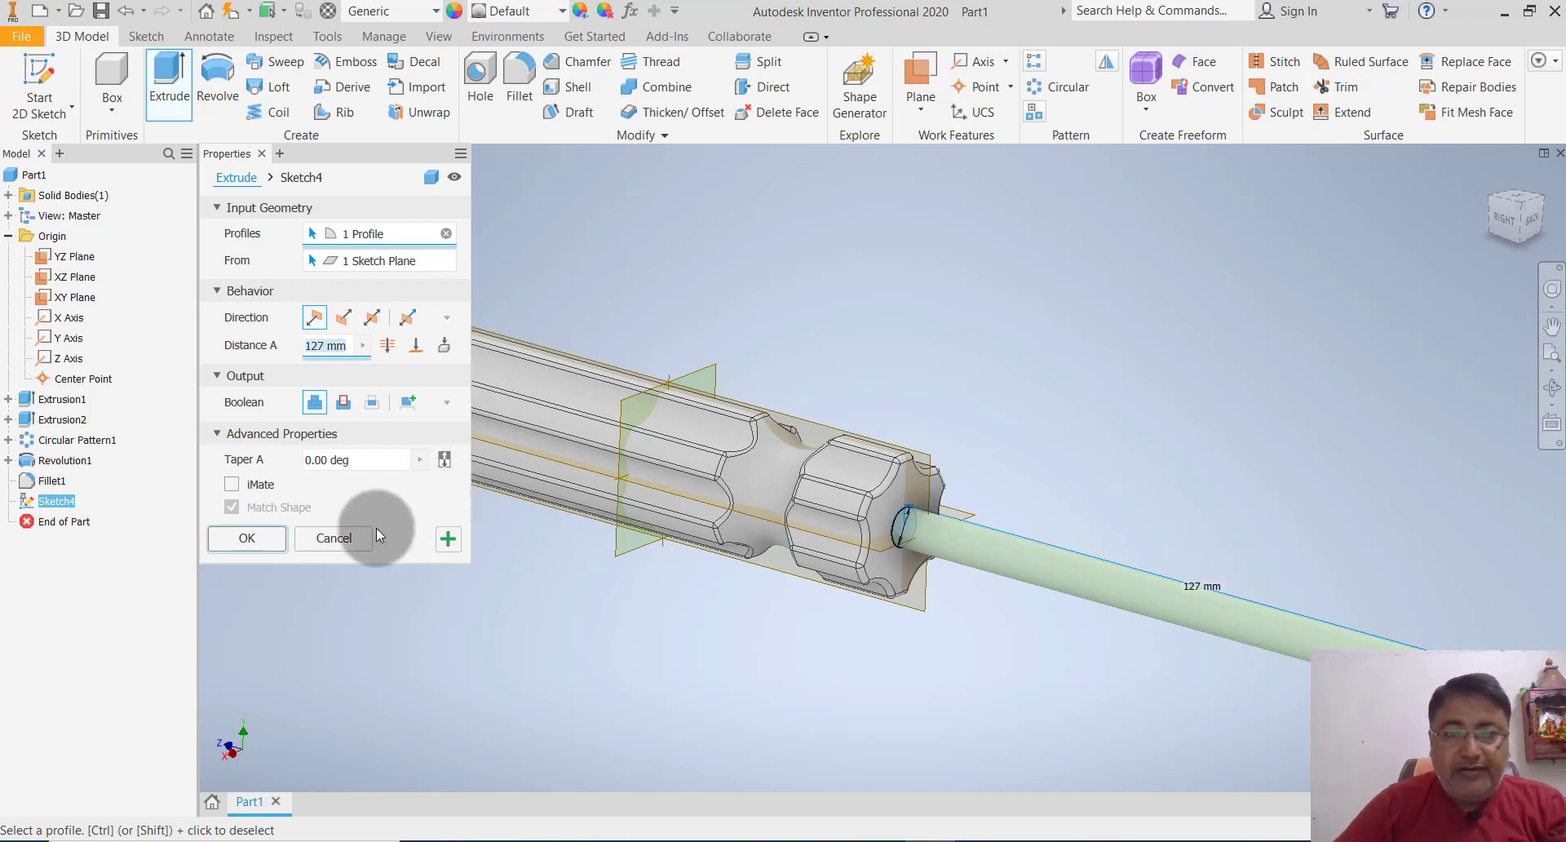
pyautogui.click(272, 542)
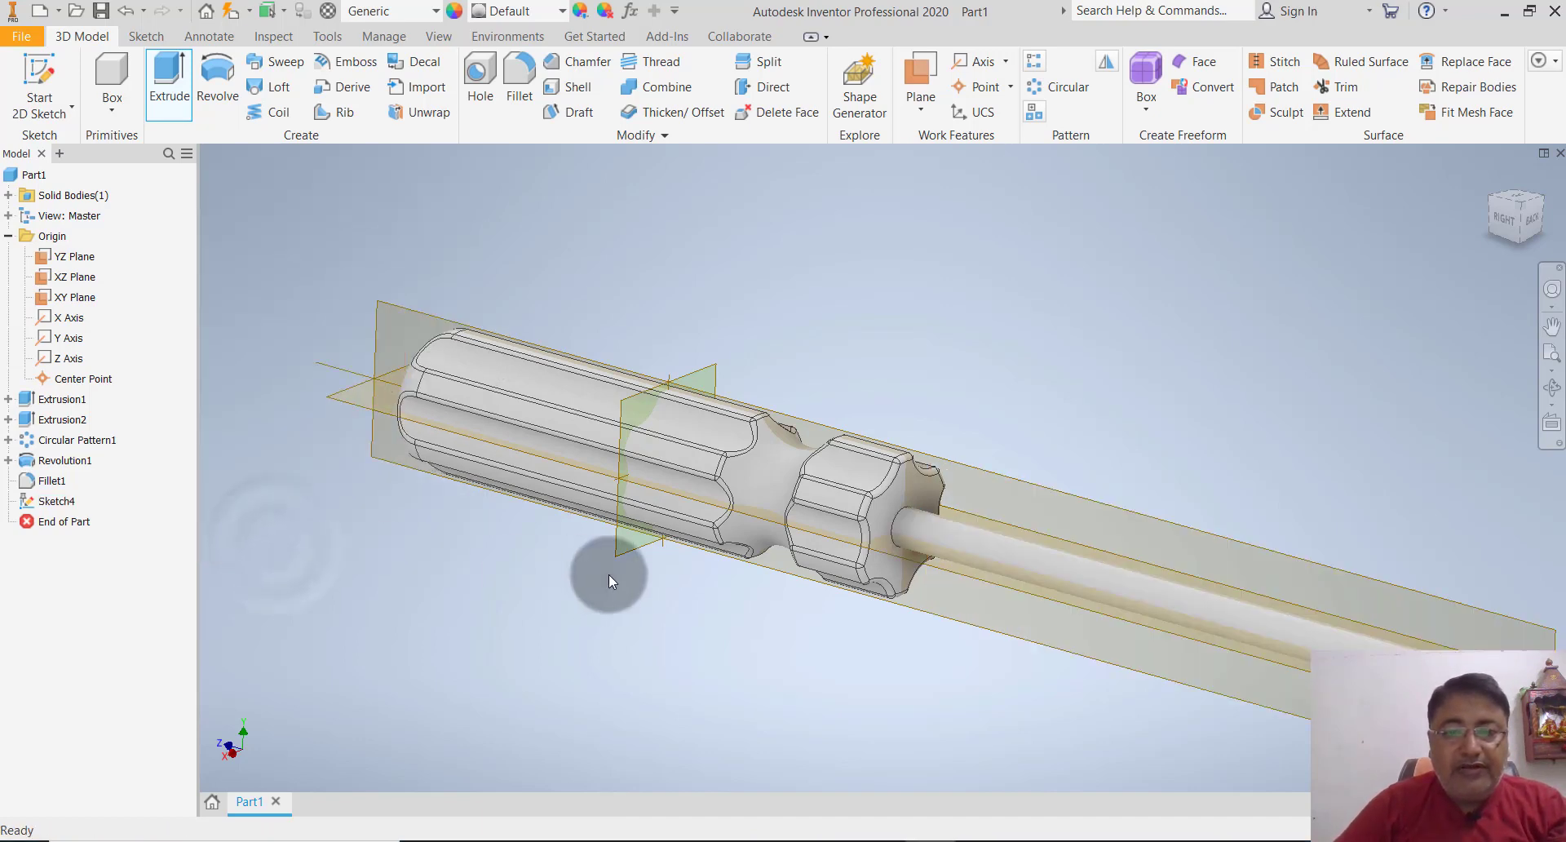
# - Start a 2D sketch on the YZ plane to work at the rod's free end
pyautogui.scroll(-5, 669, 571)
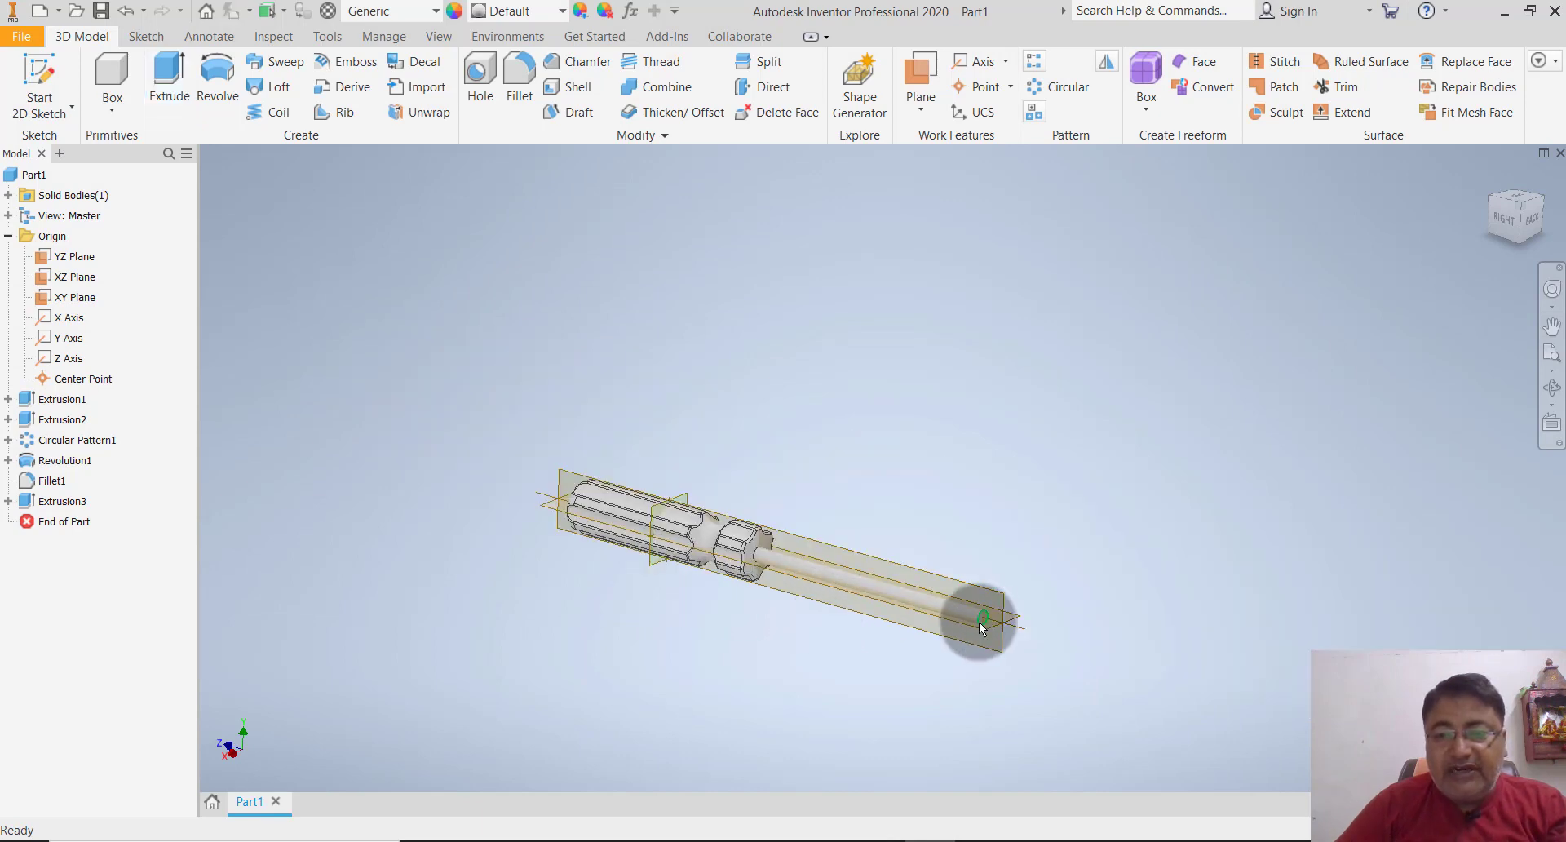
pyautogui.scroll(5, 983, 620)
pyautogui.scroll(-2, 1120, 546)
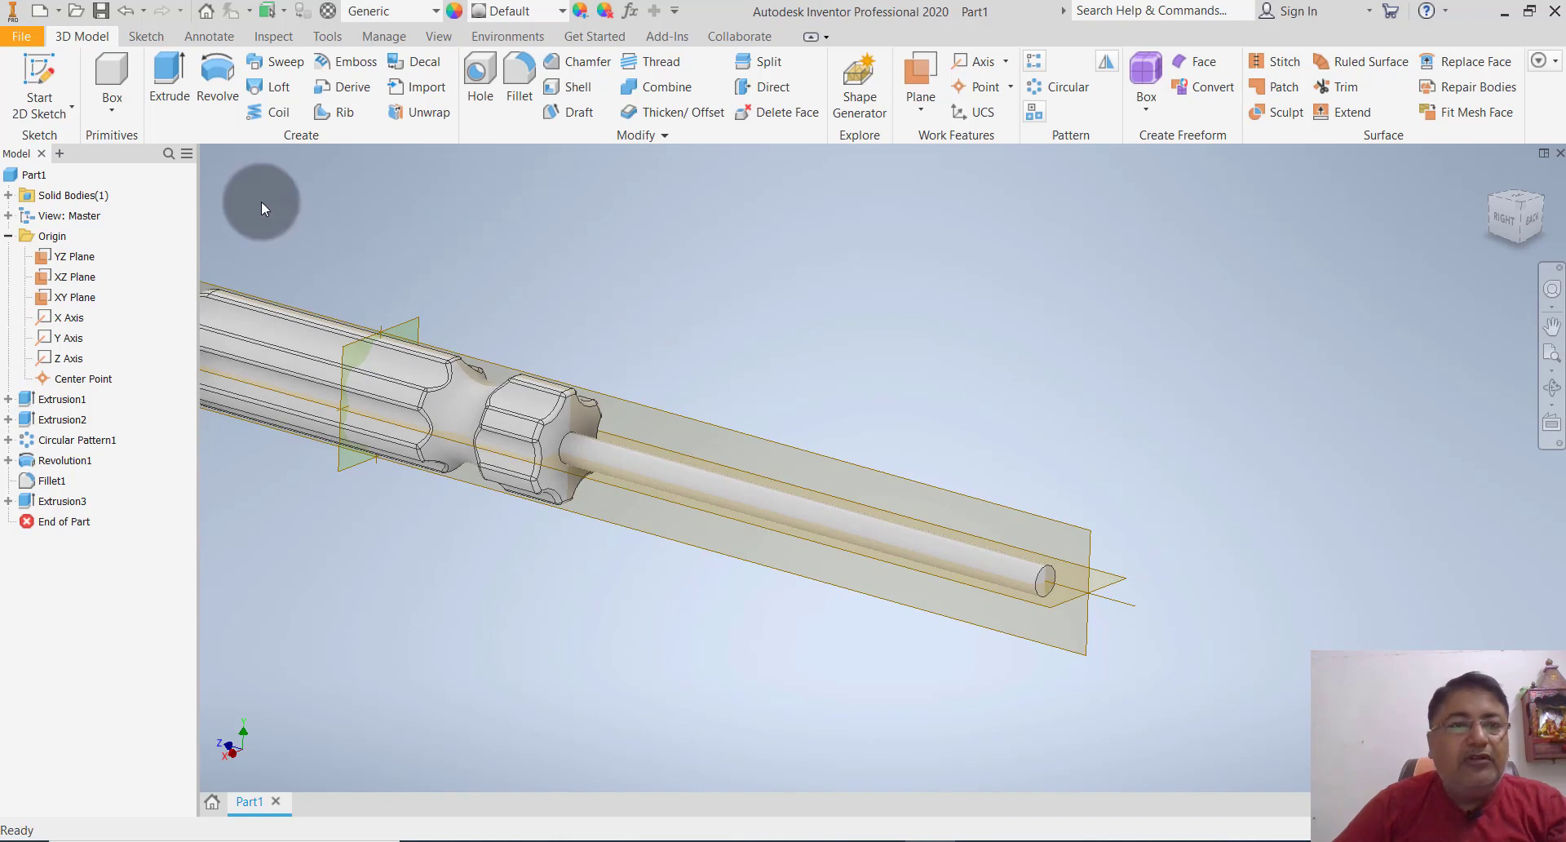
pyautogui.click(52, 112)
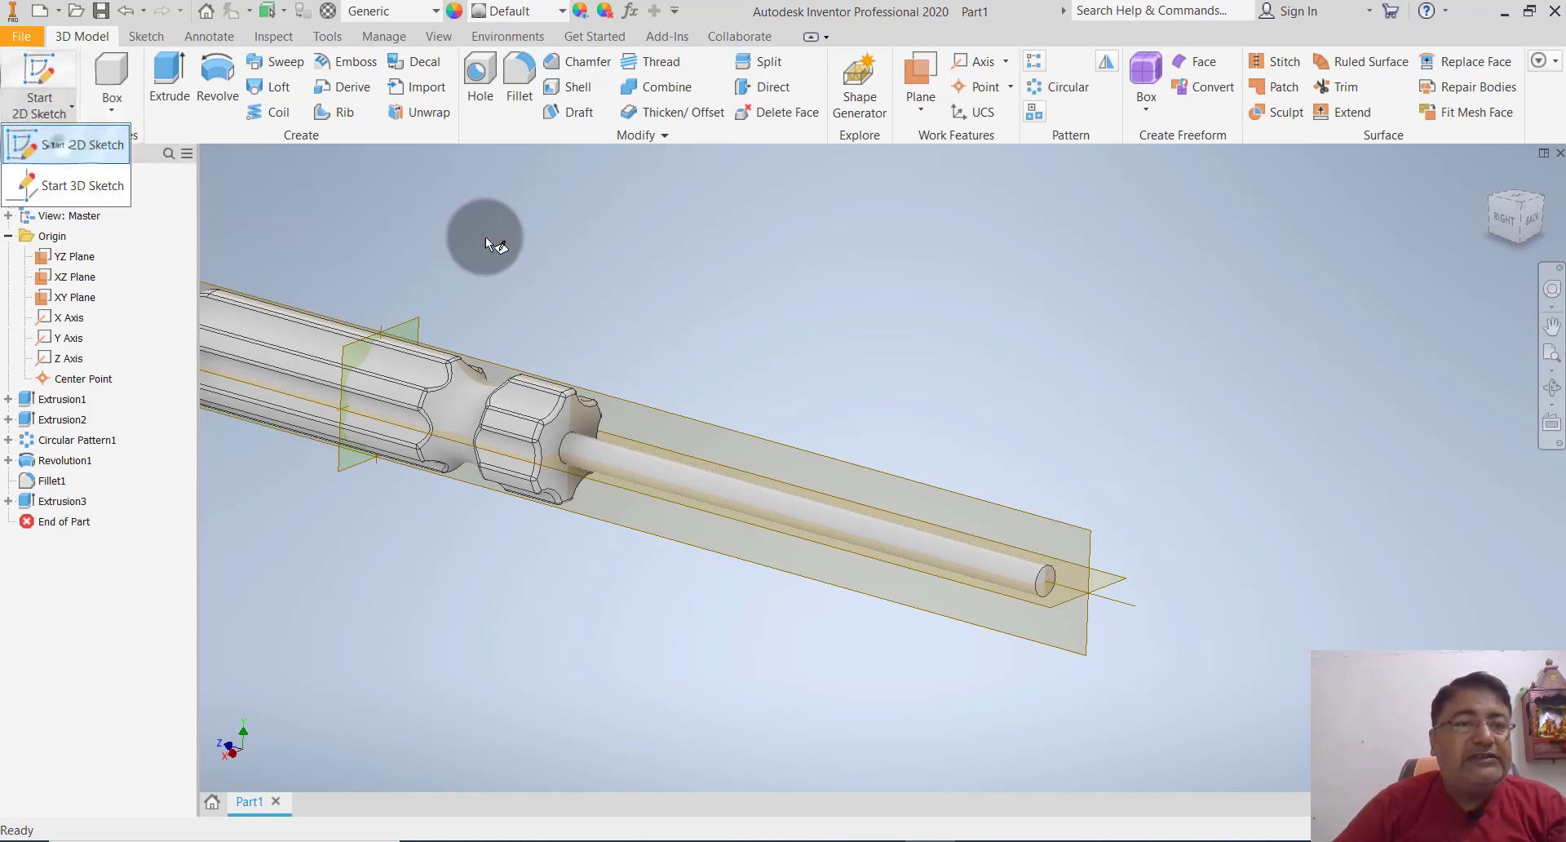
pyautogui.click(1137, 471)
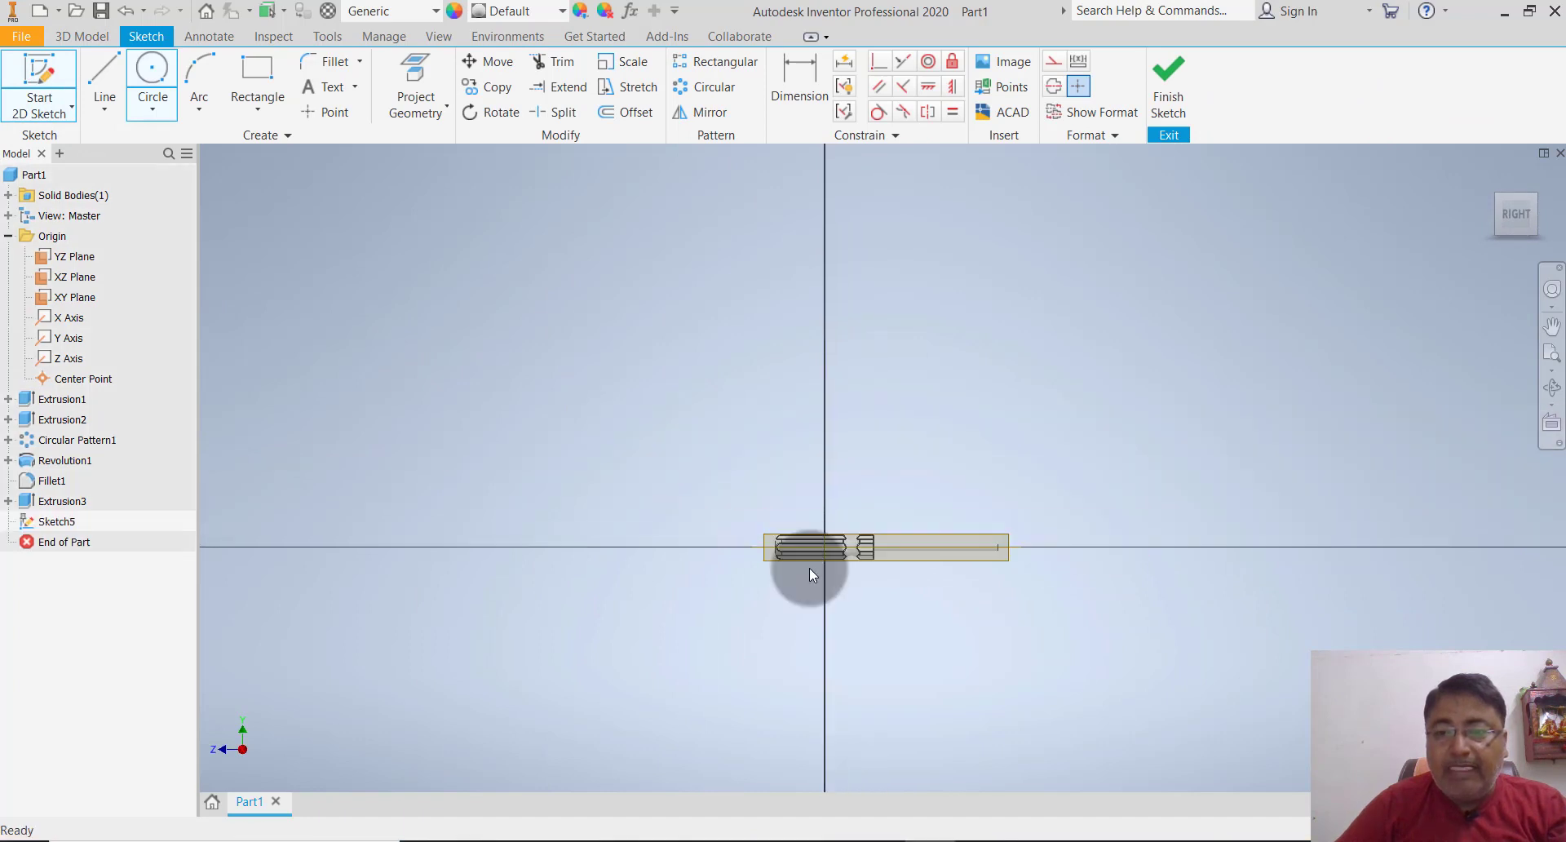
pyautogui.scroll(7, 1026, 560)
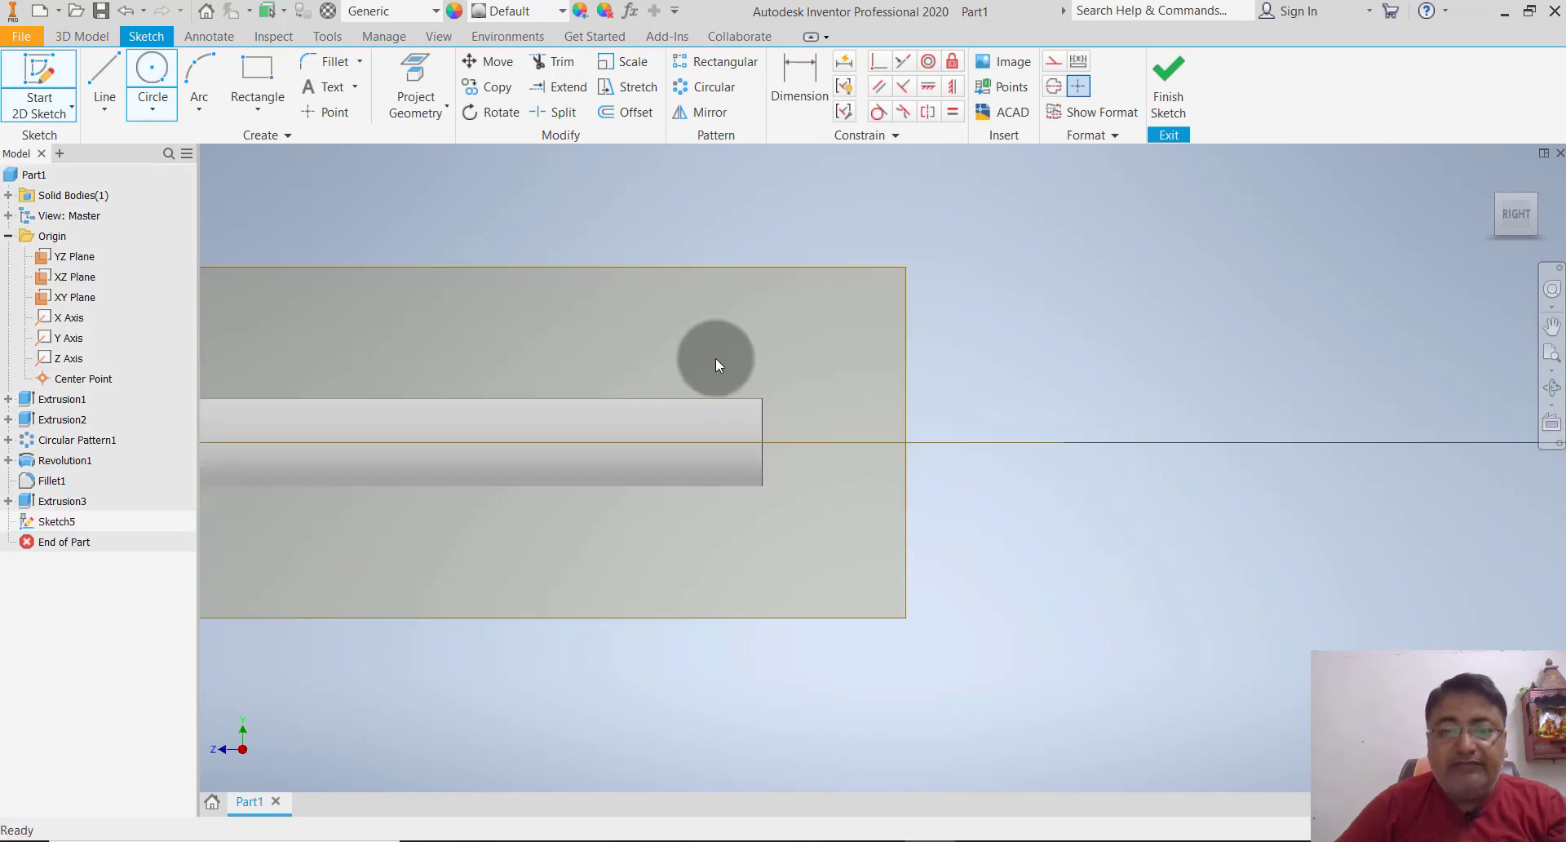
pyautogui.scroll(2, 717, 357)
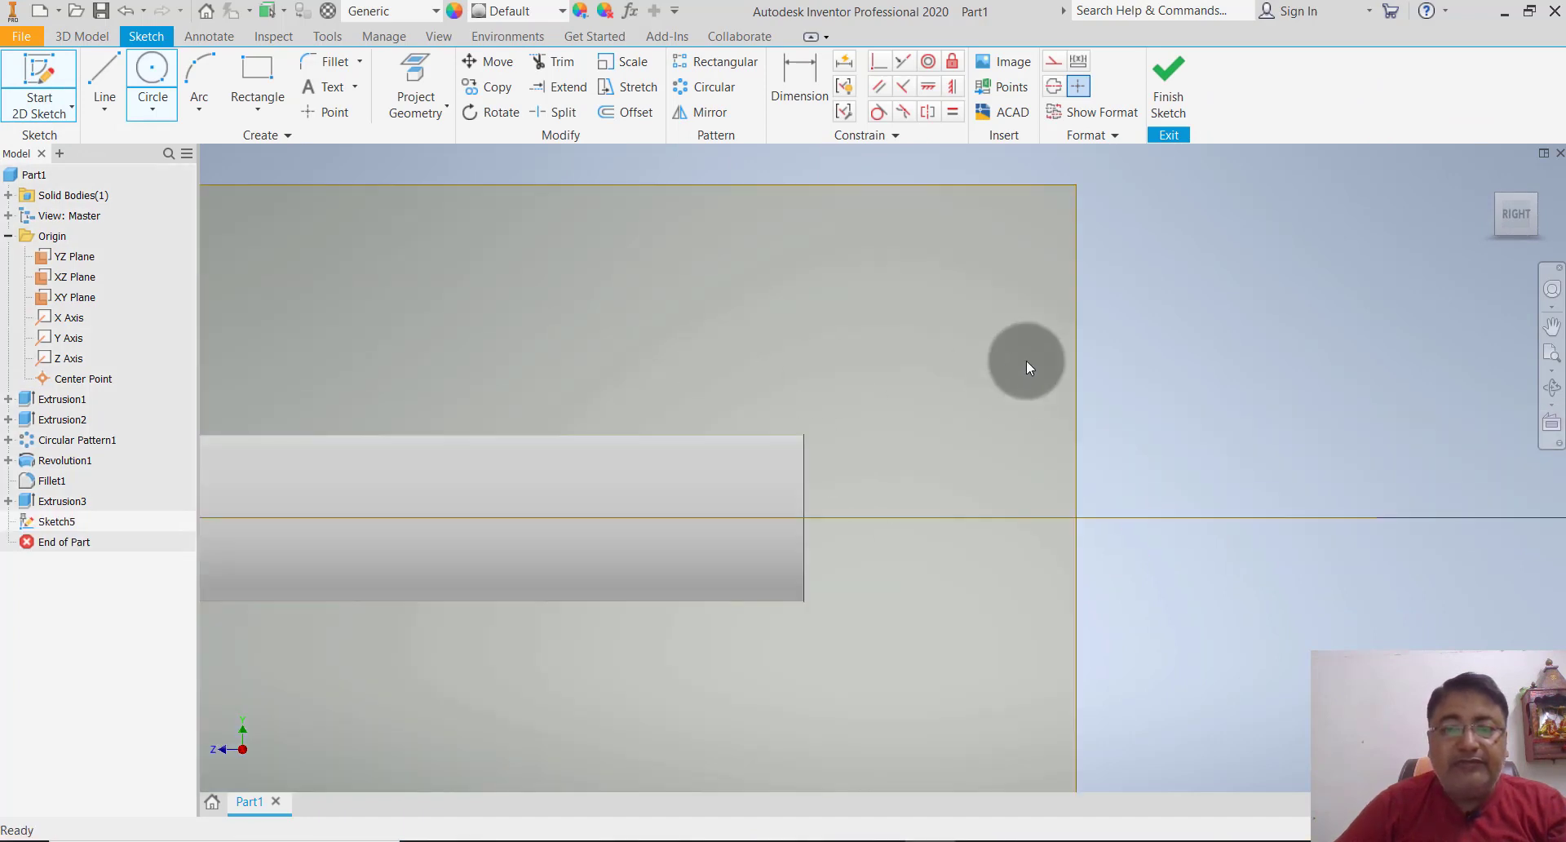
pyautogui.click(106, 76)
pyautogui.click(623, 313)
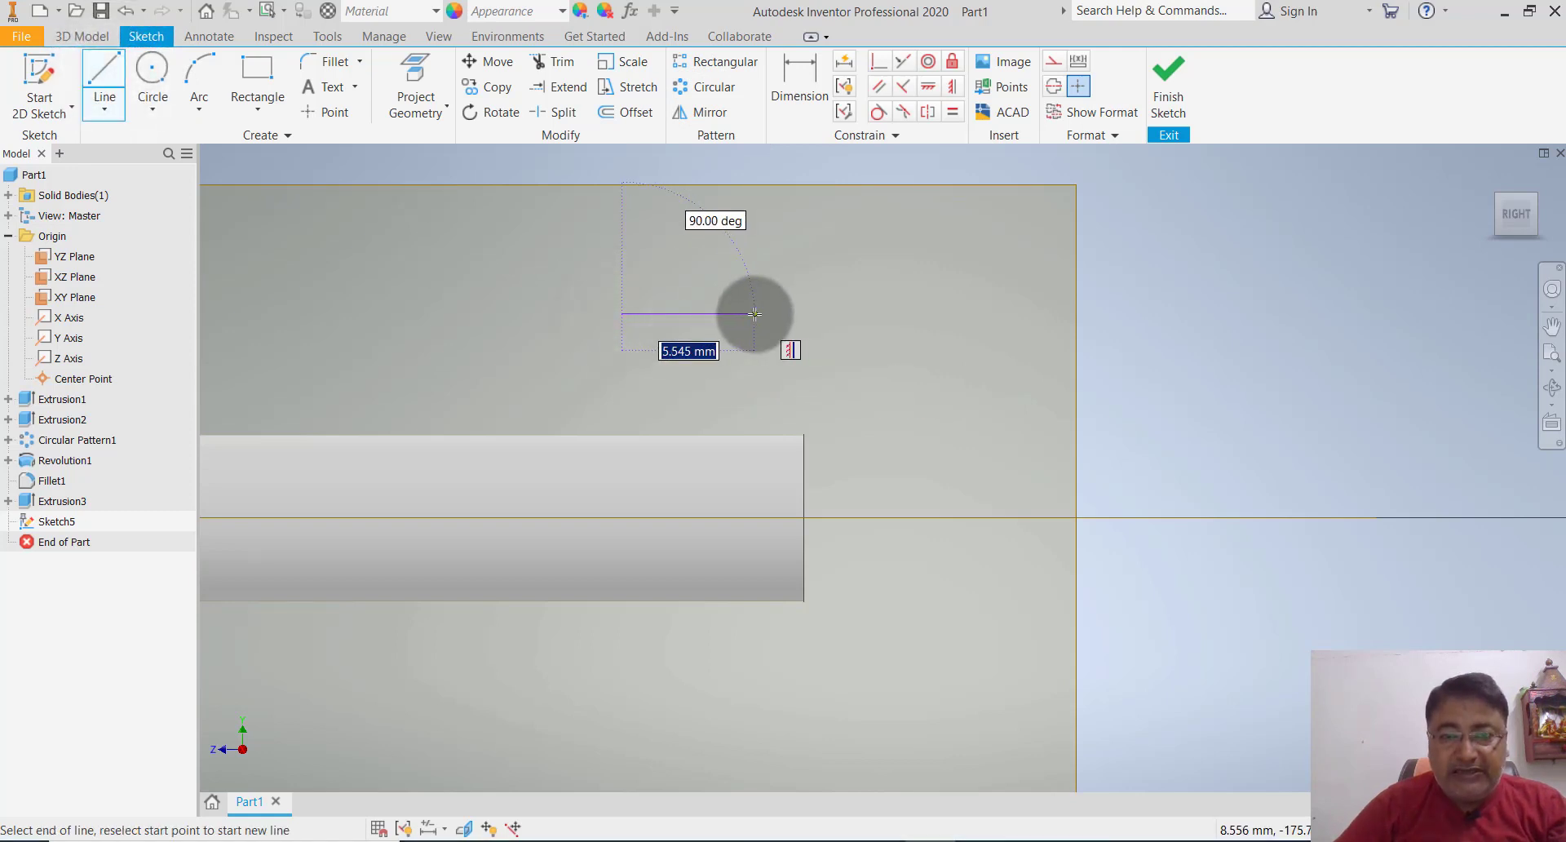
pyautogui.write('10')
pyautogui.press('Return')
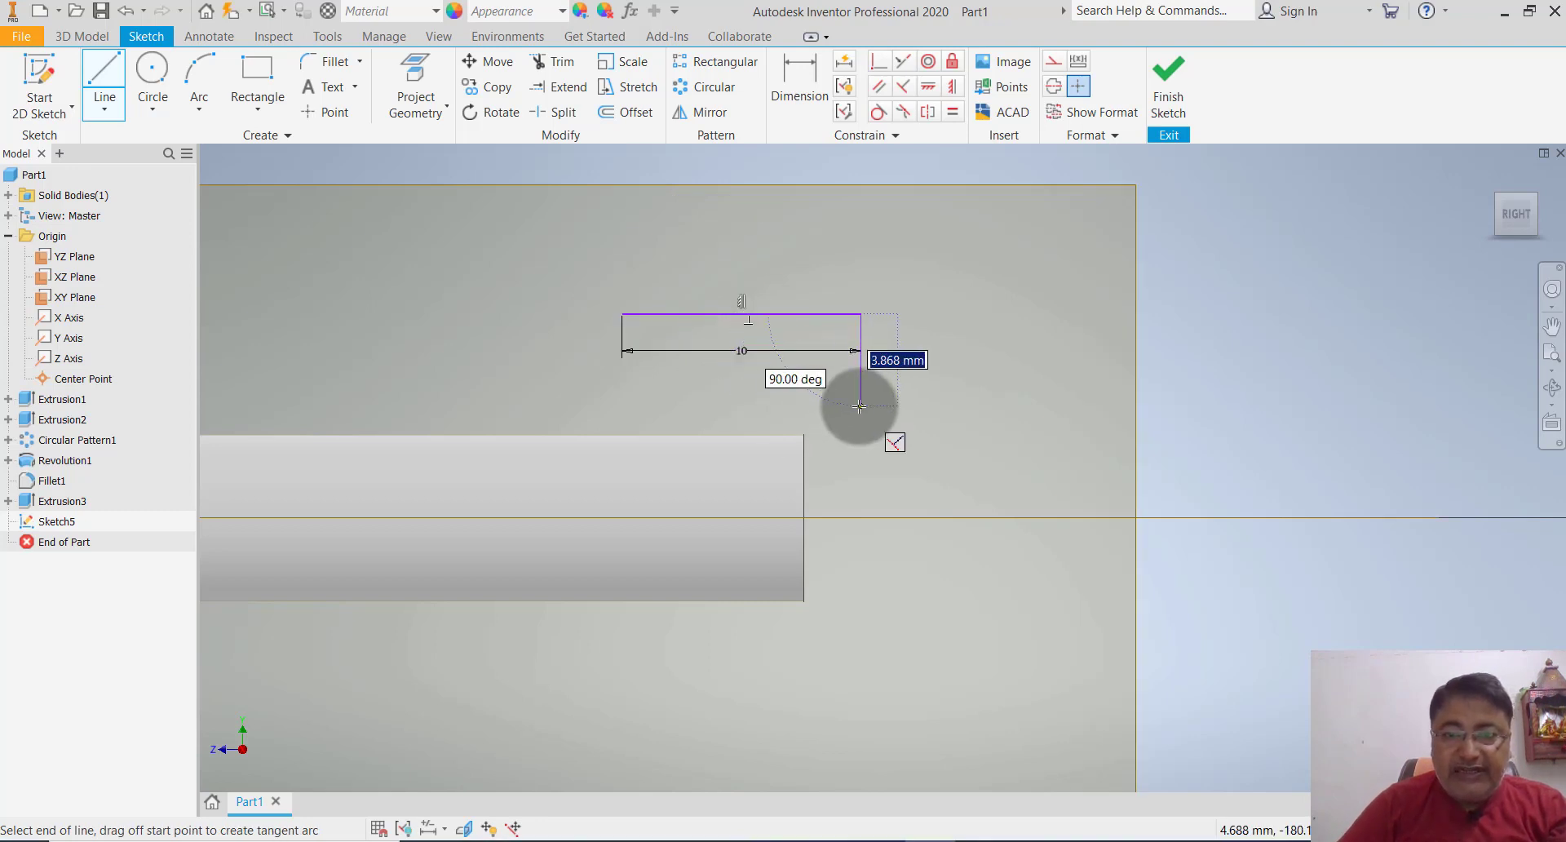
pyautogui.press('Escape')
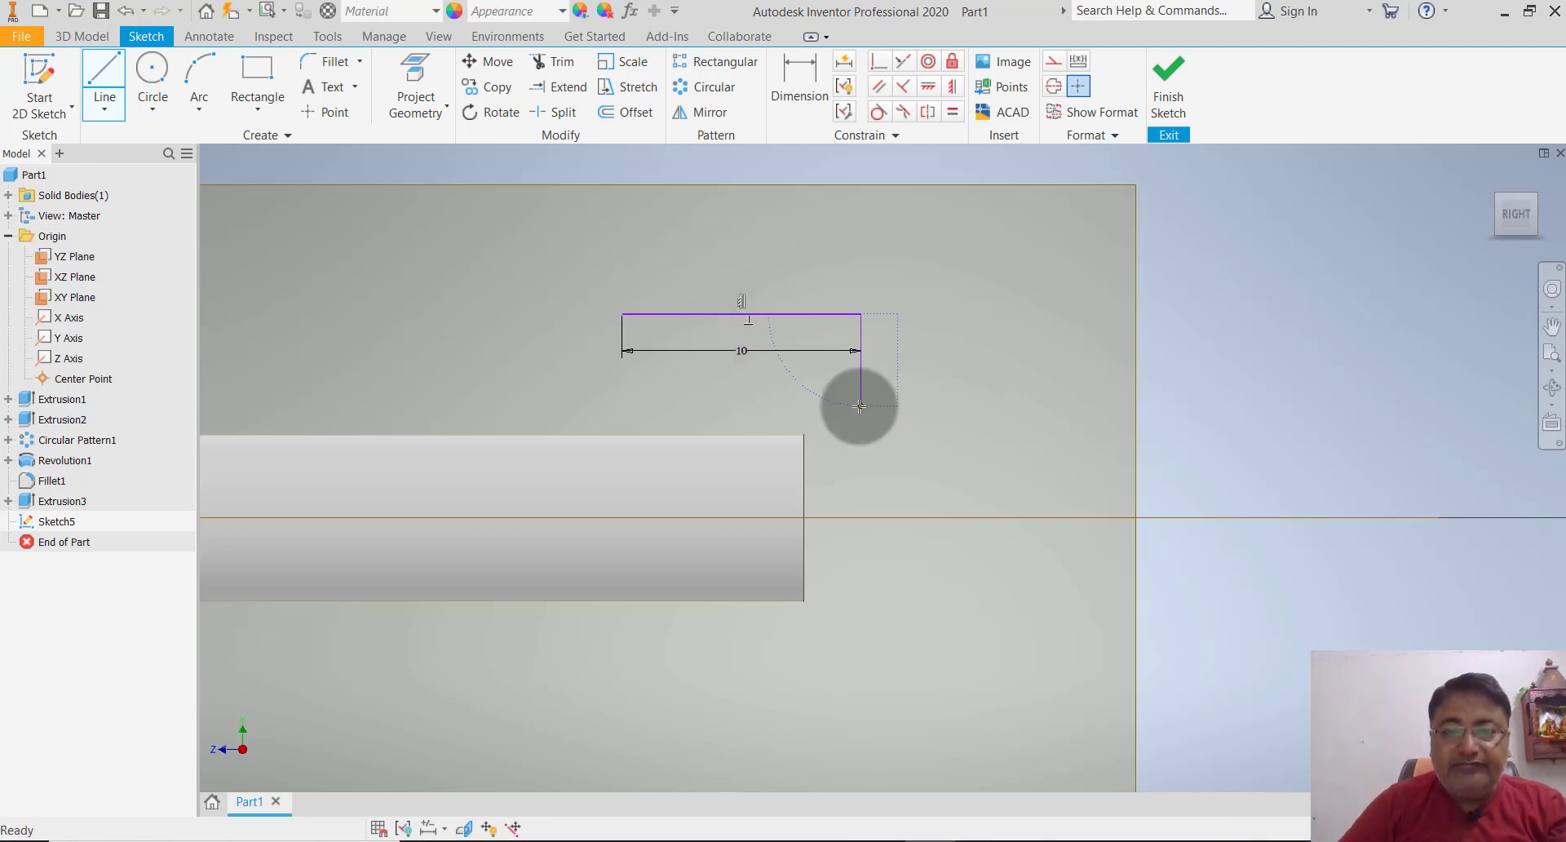
pyautogui.hotkey('ctrl', 'z')
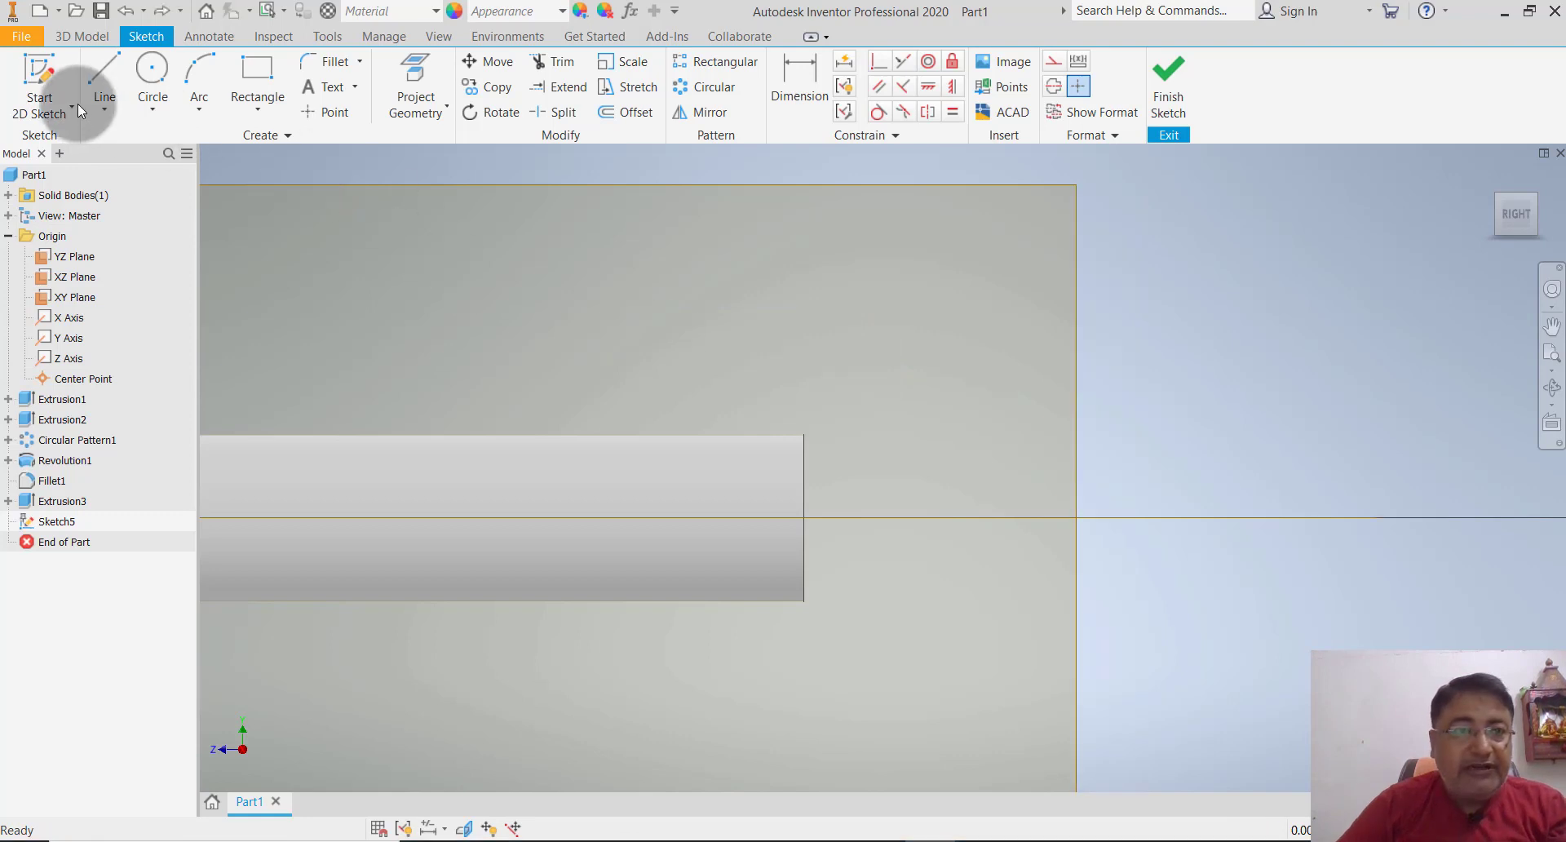
# - Draw a 10 mm horizontal line above the rod's free end and a 3.25 mm perpendicular line down from its outer endpoint
pyautogui.click(105, 103)
pyautogui.click(132, 145)
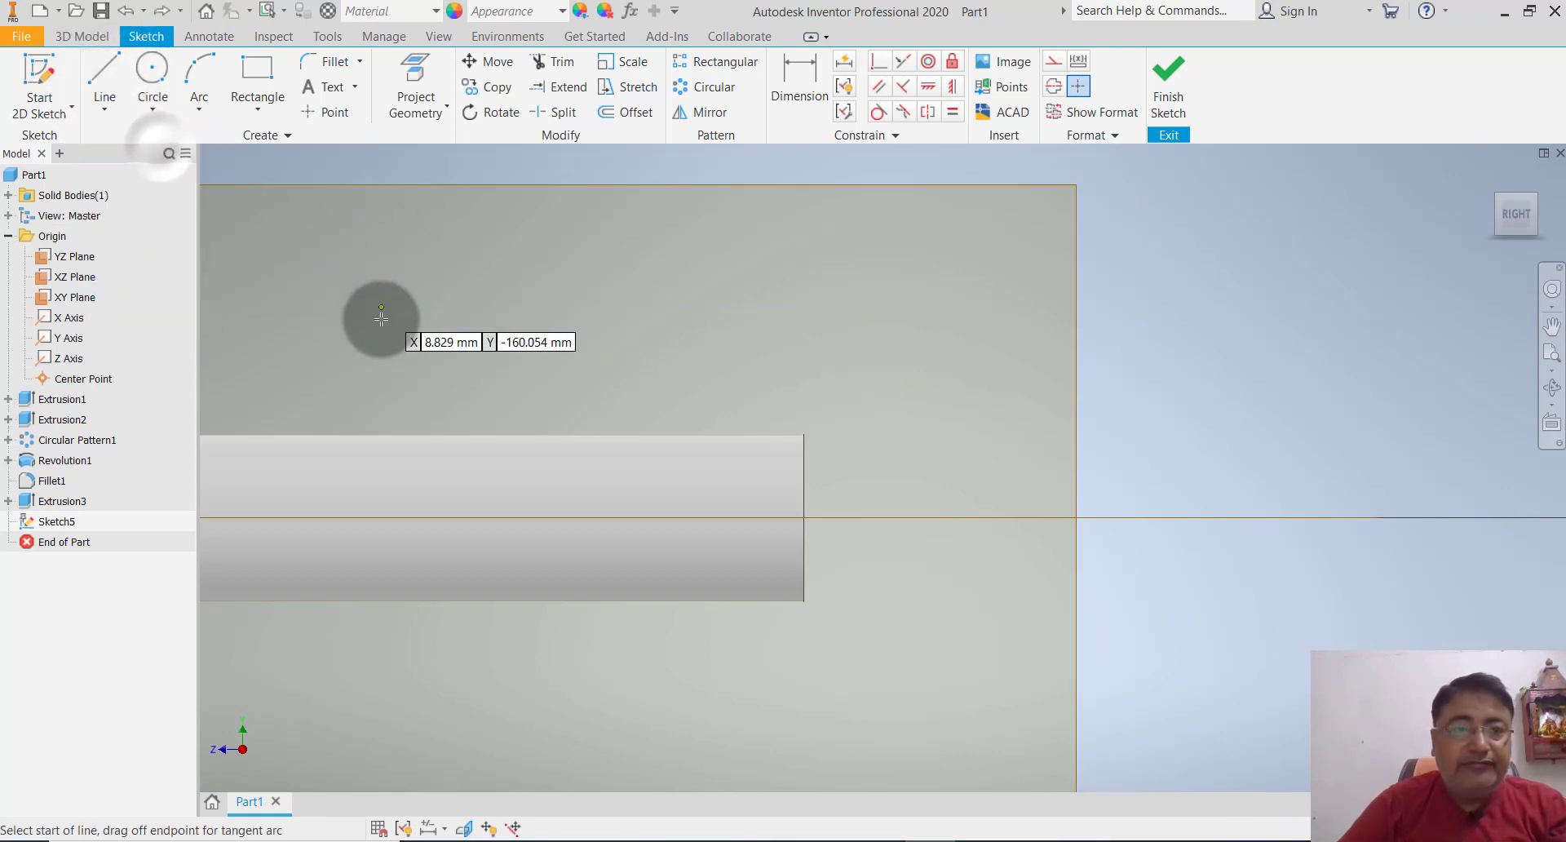
pyautogui.click(379, 323)
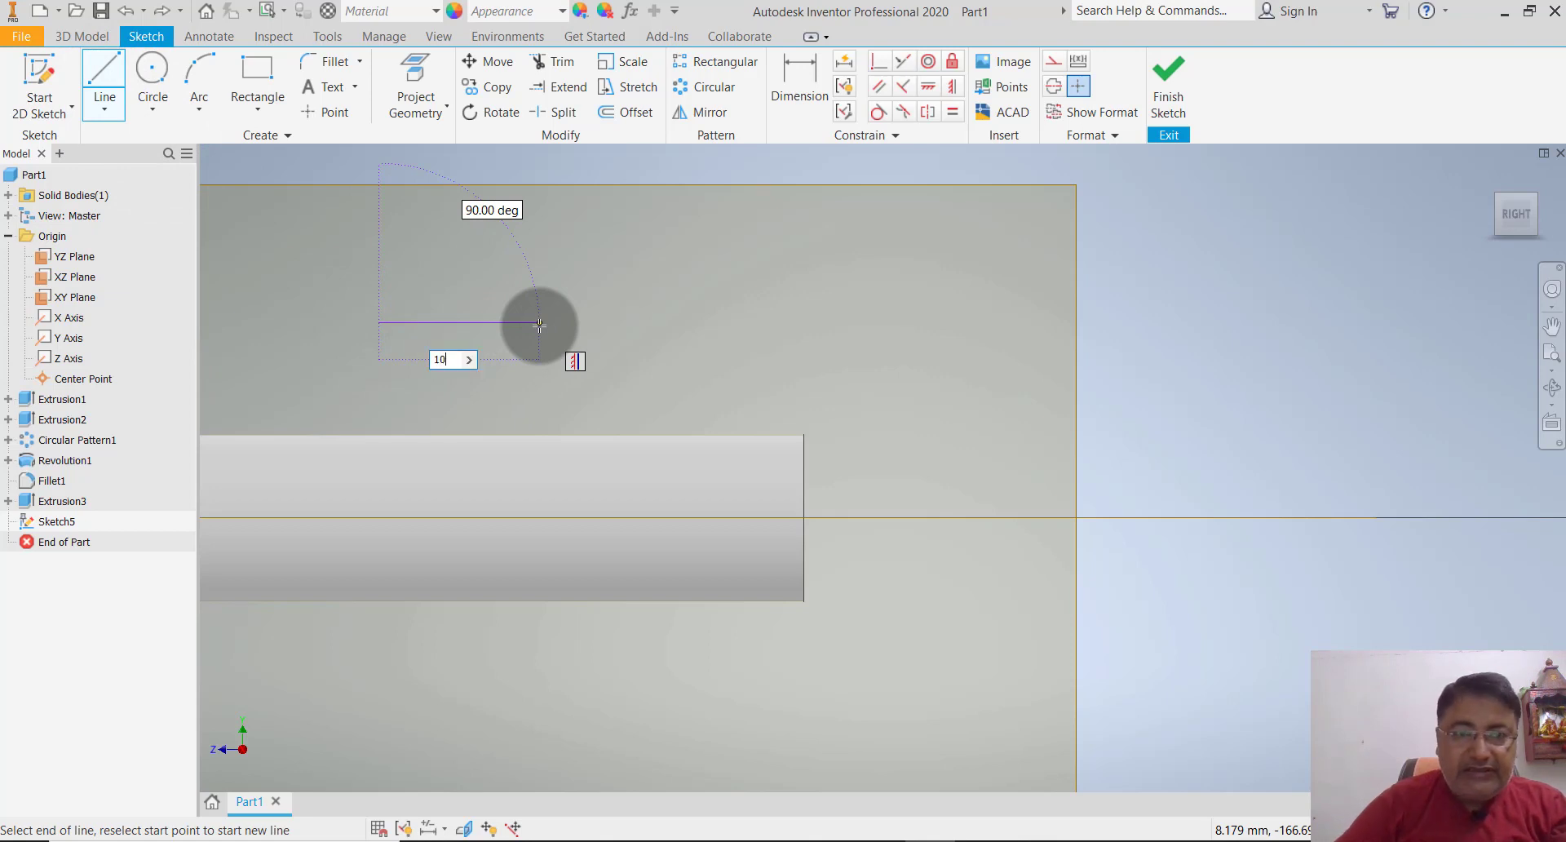
pyautogui.press('Tab')
pyautogui.press('Return')
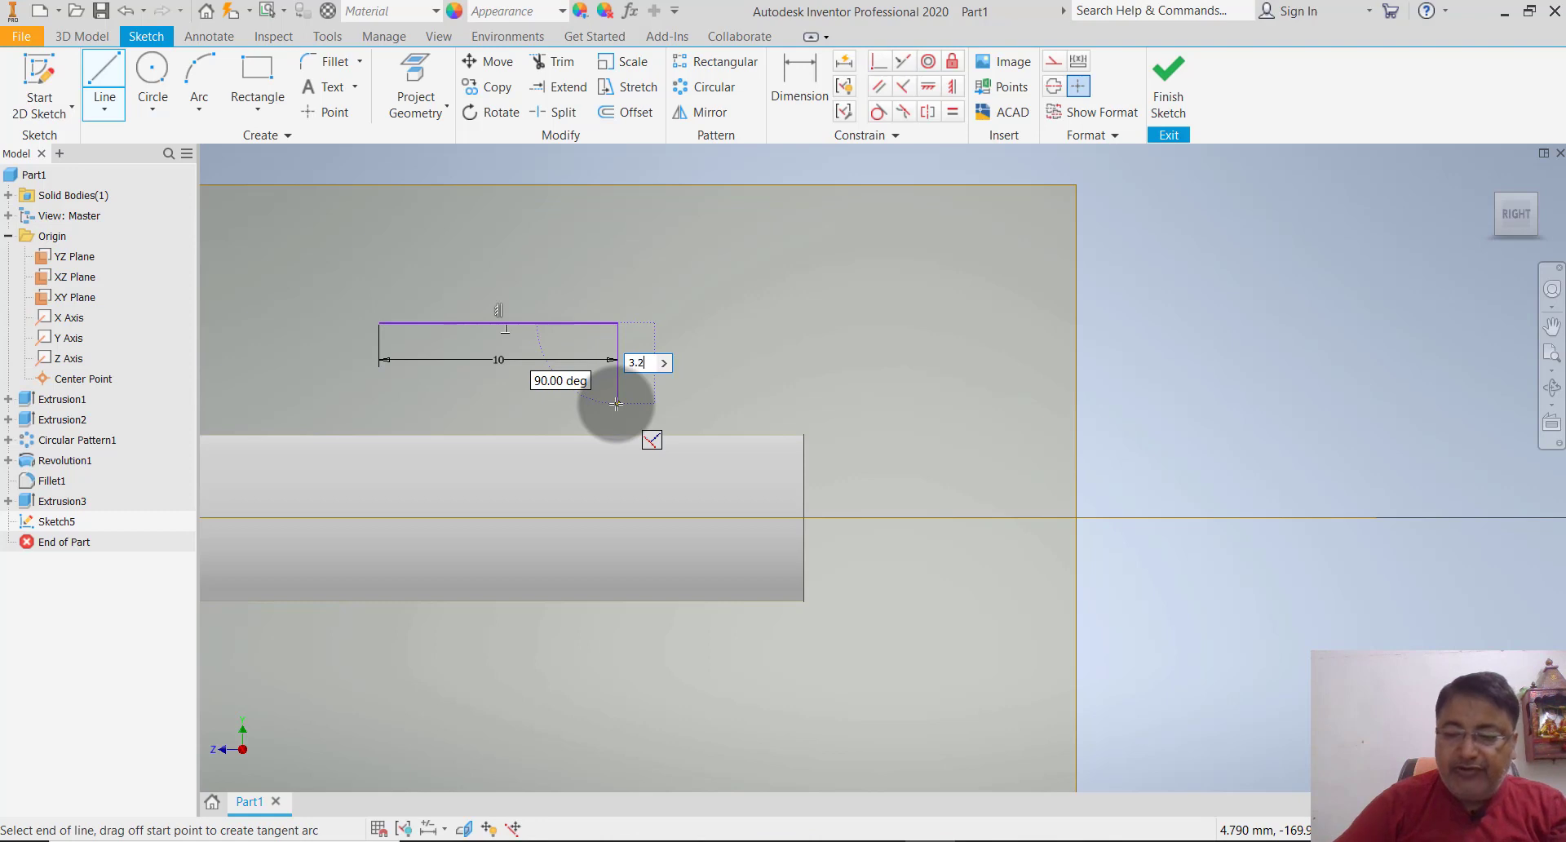
pyautogui.click(616, 402)
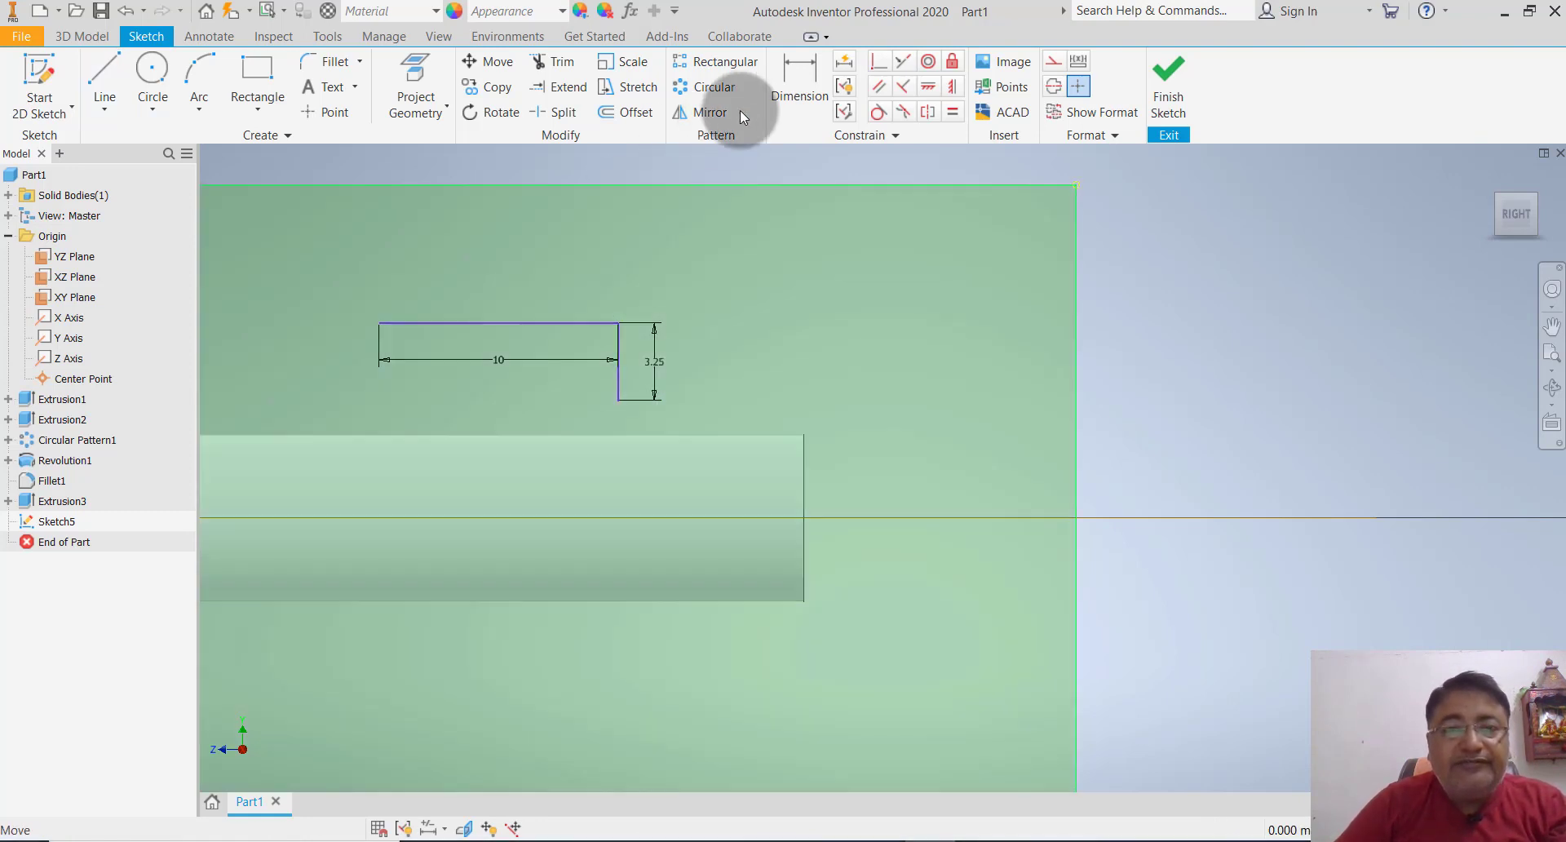
# - Draw a three-point arc of 27 mm radius from the horizontal line's inner endpoint to the vertical line's lower endpoint
pyautogui.click(196, 111)
pyautogui.click(232, 148)
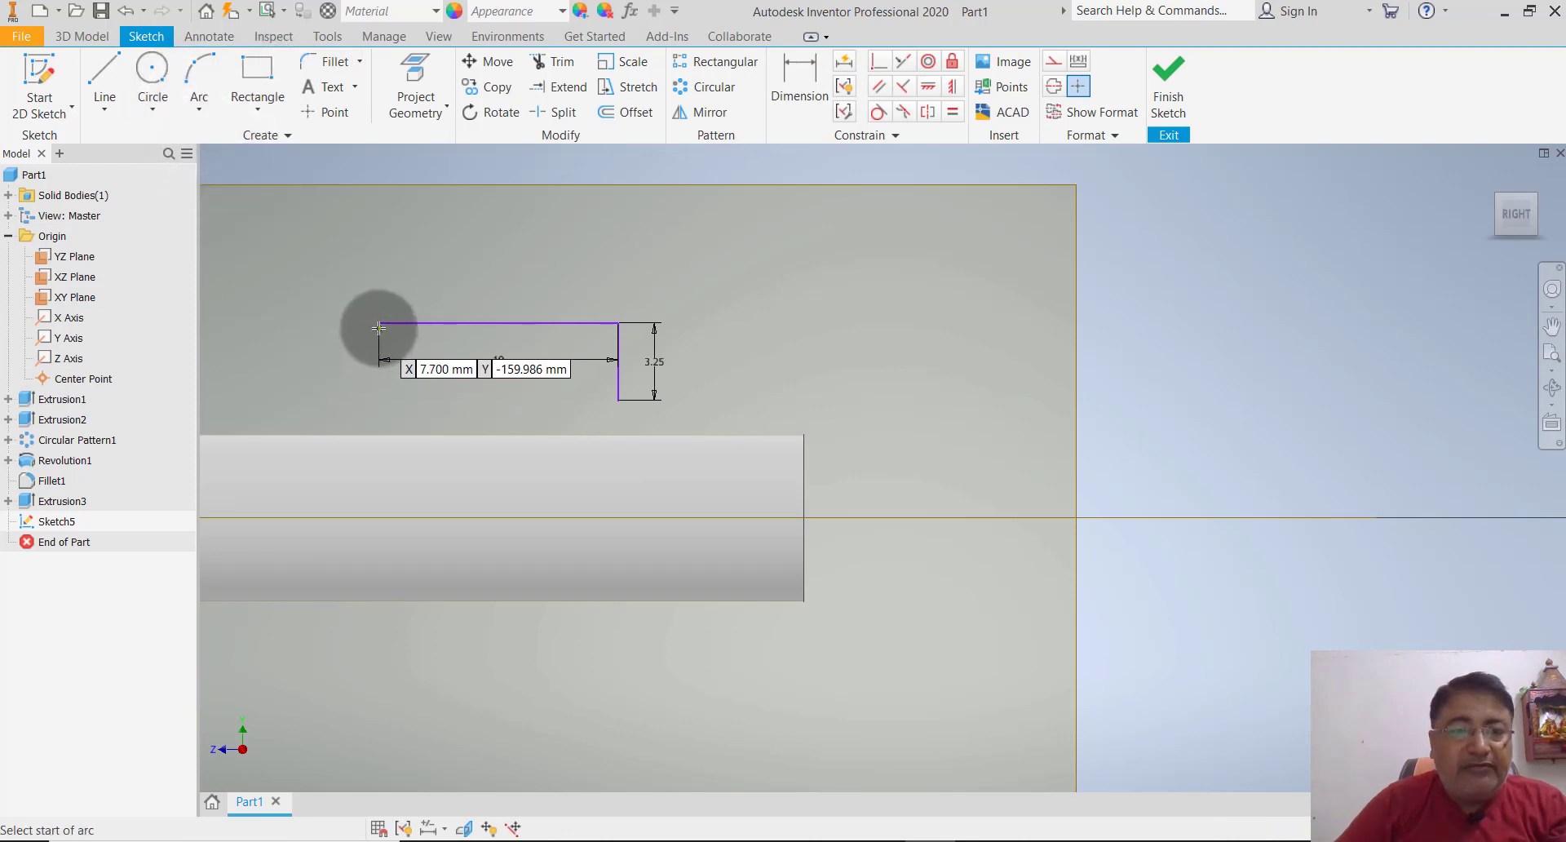
pyautogui.click(379, 324)
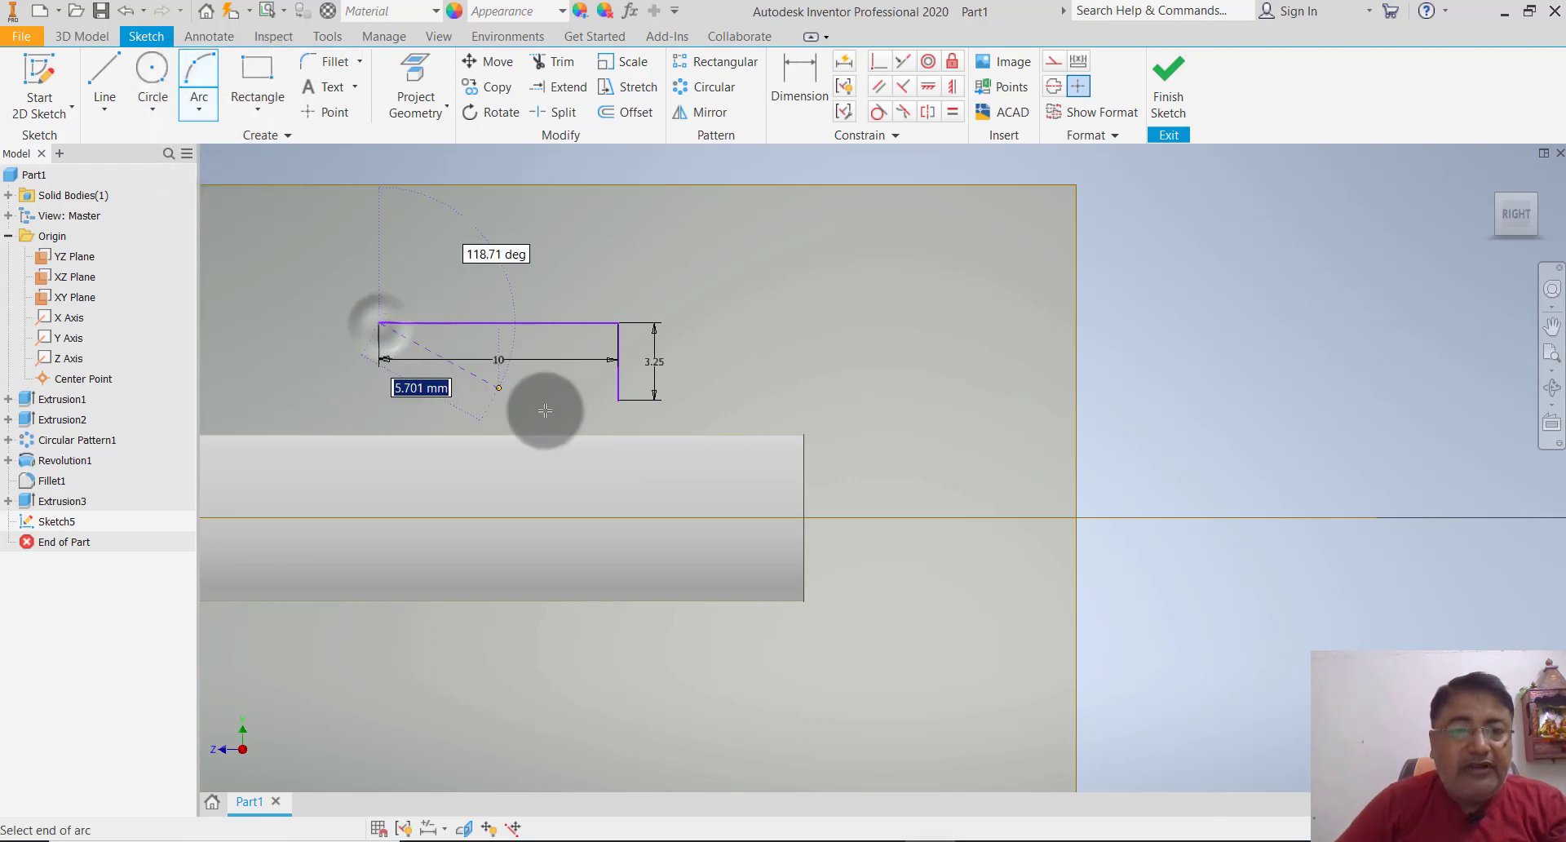
pyautogui.click(618, 399)
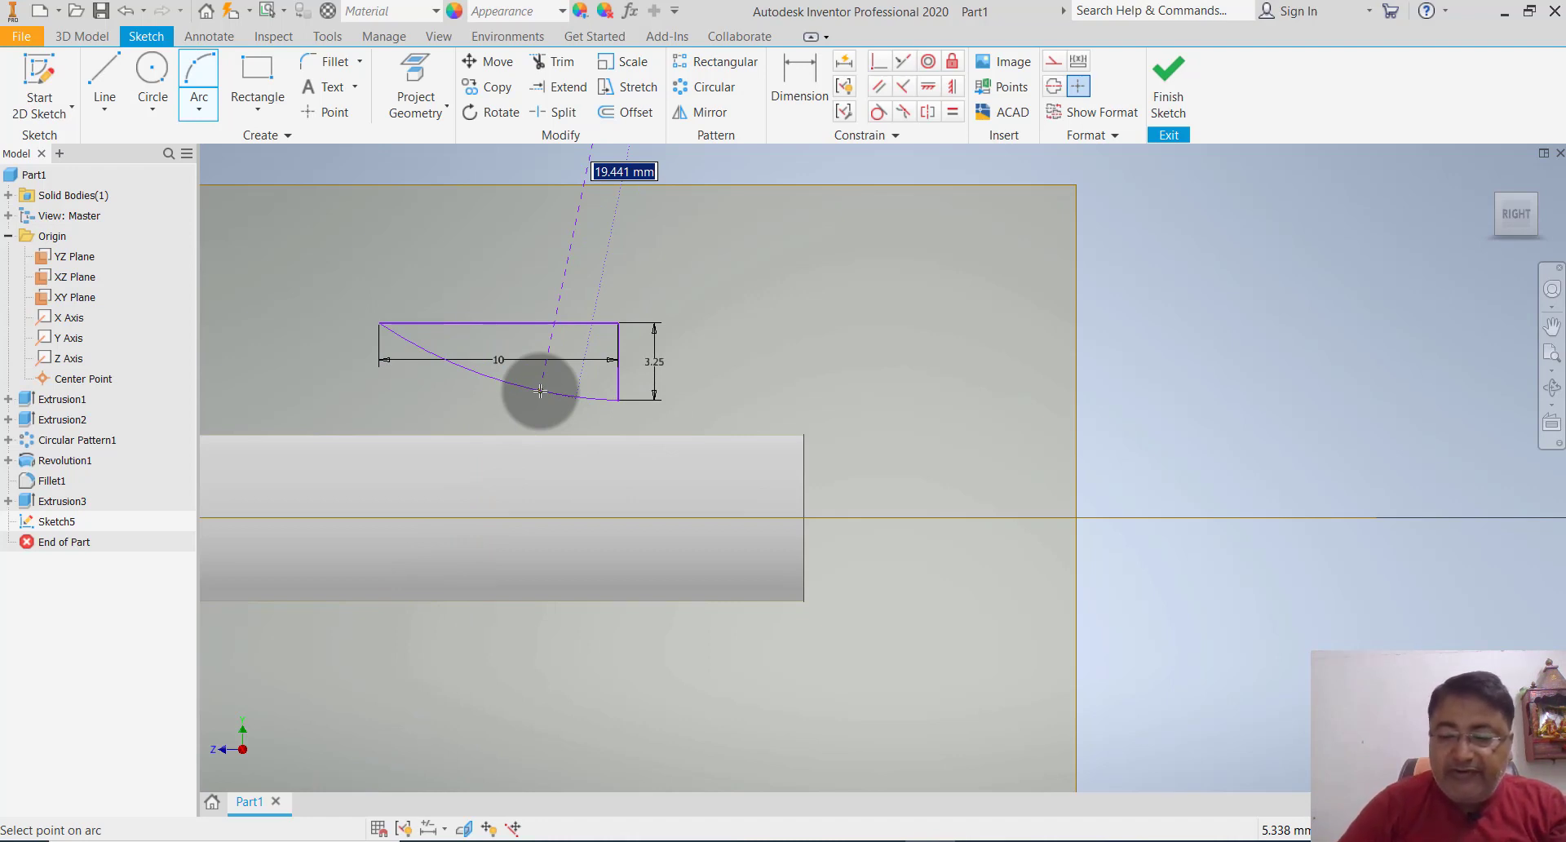
pyautogui.click(540, 392)
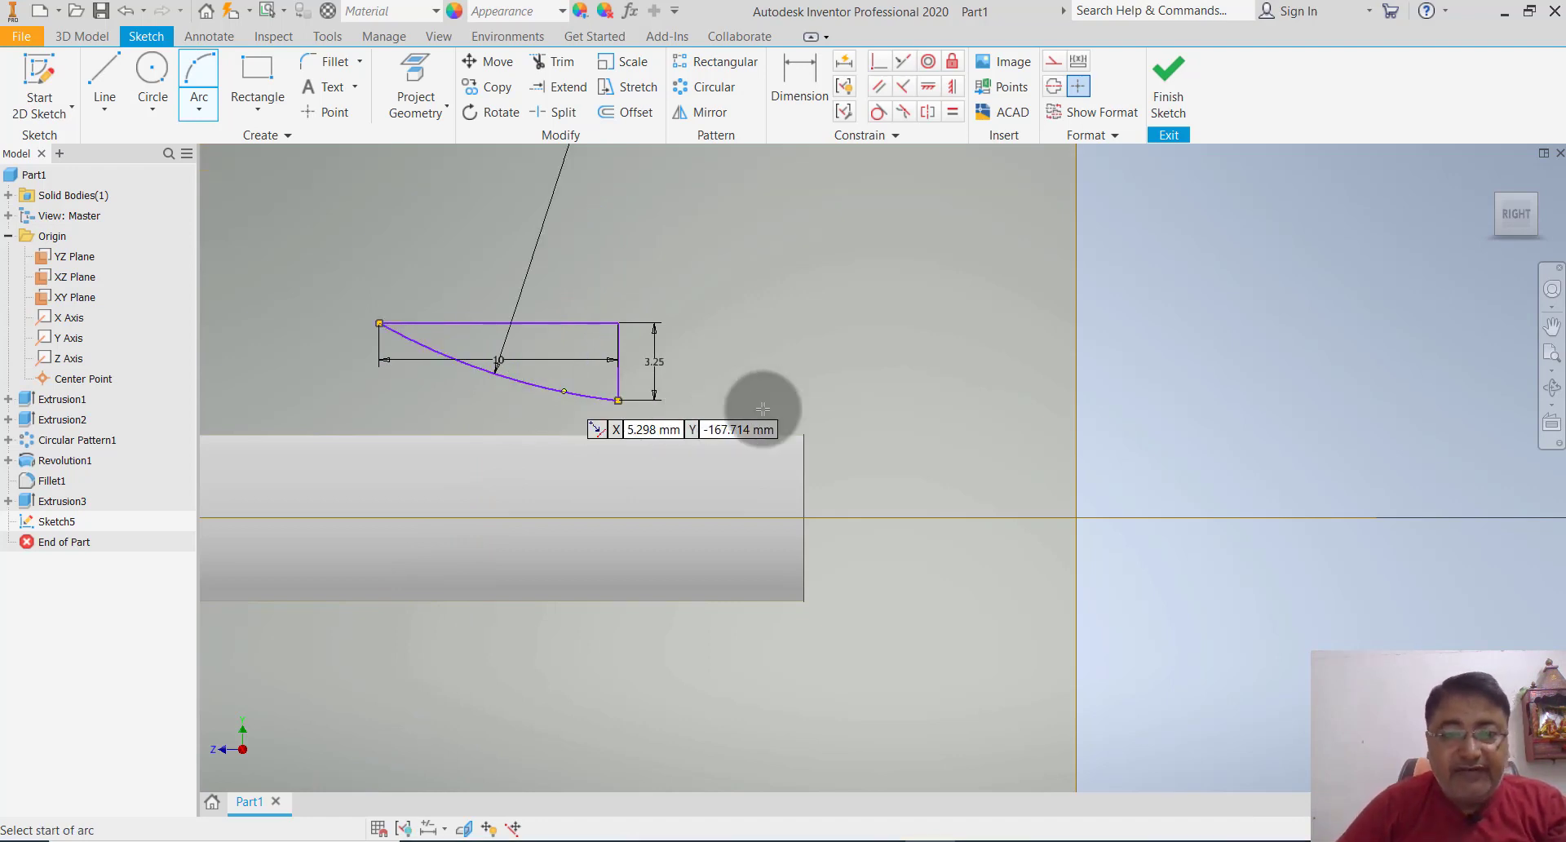
pyautogui.press('Escape')
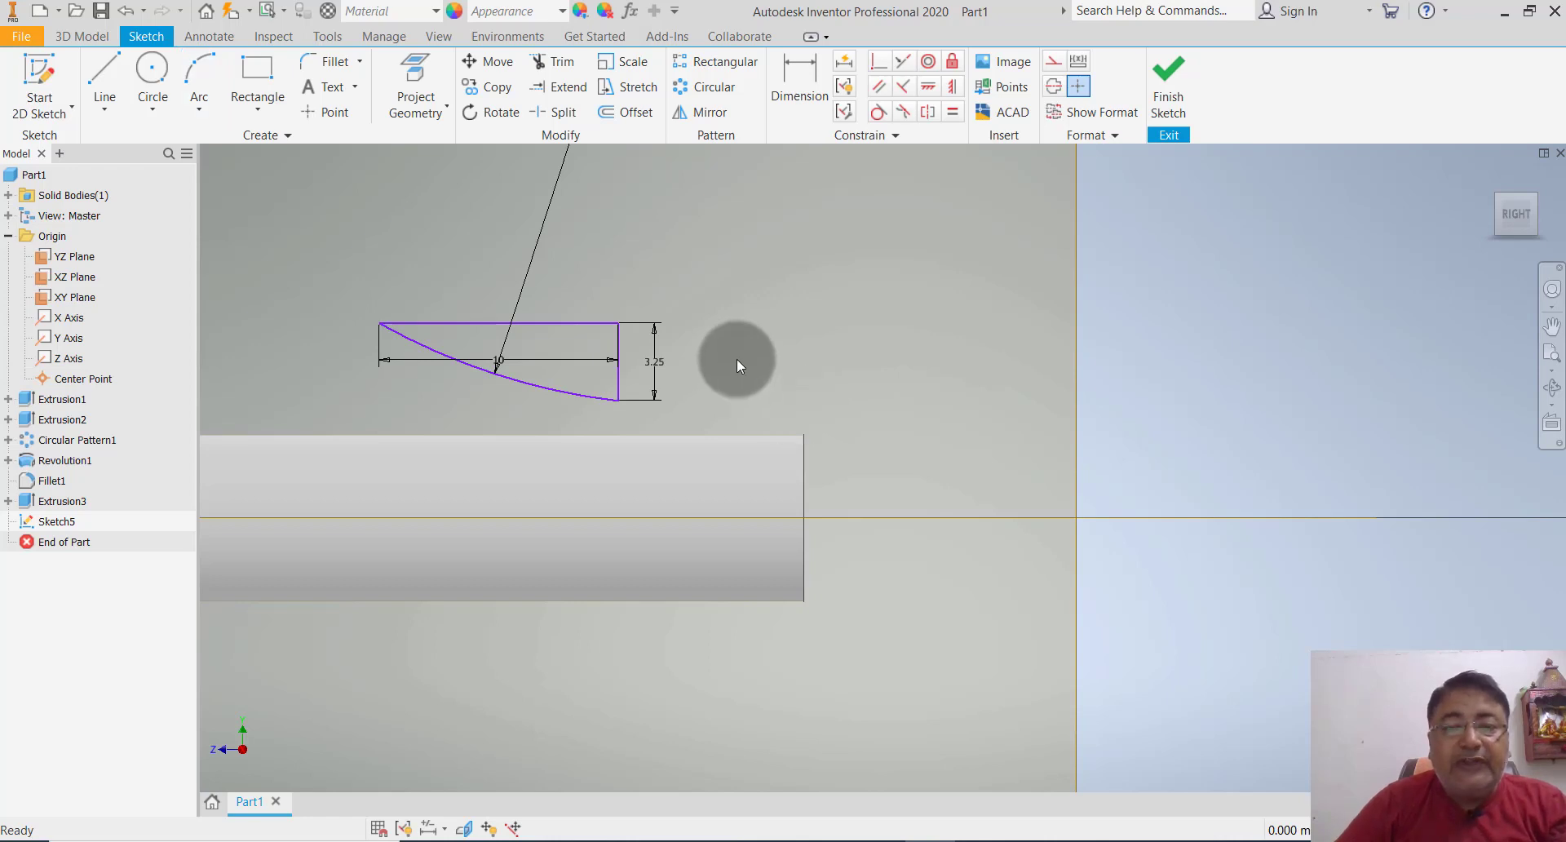
# - Dimension the 10 mm horizontal line at 3.5 mm from the rod's centre axis
pyautogui.click(797, 78)
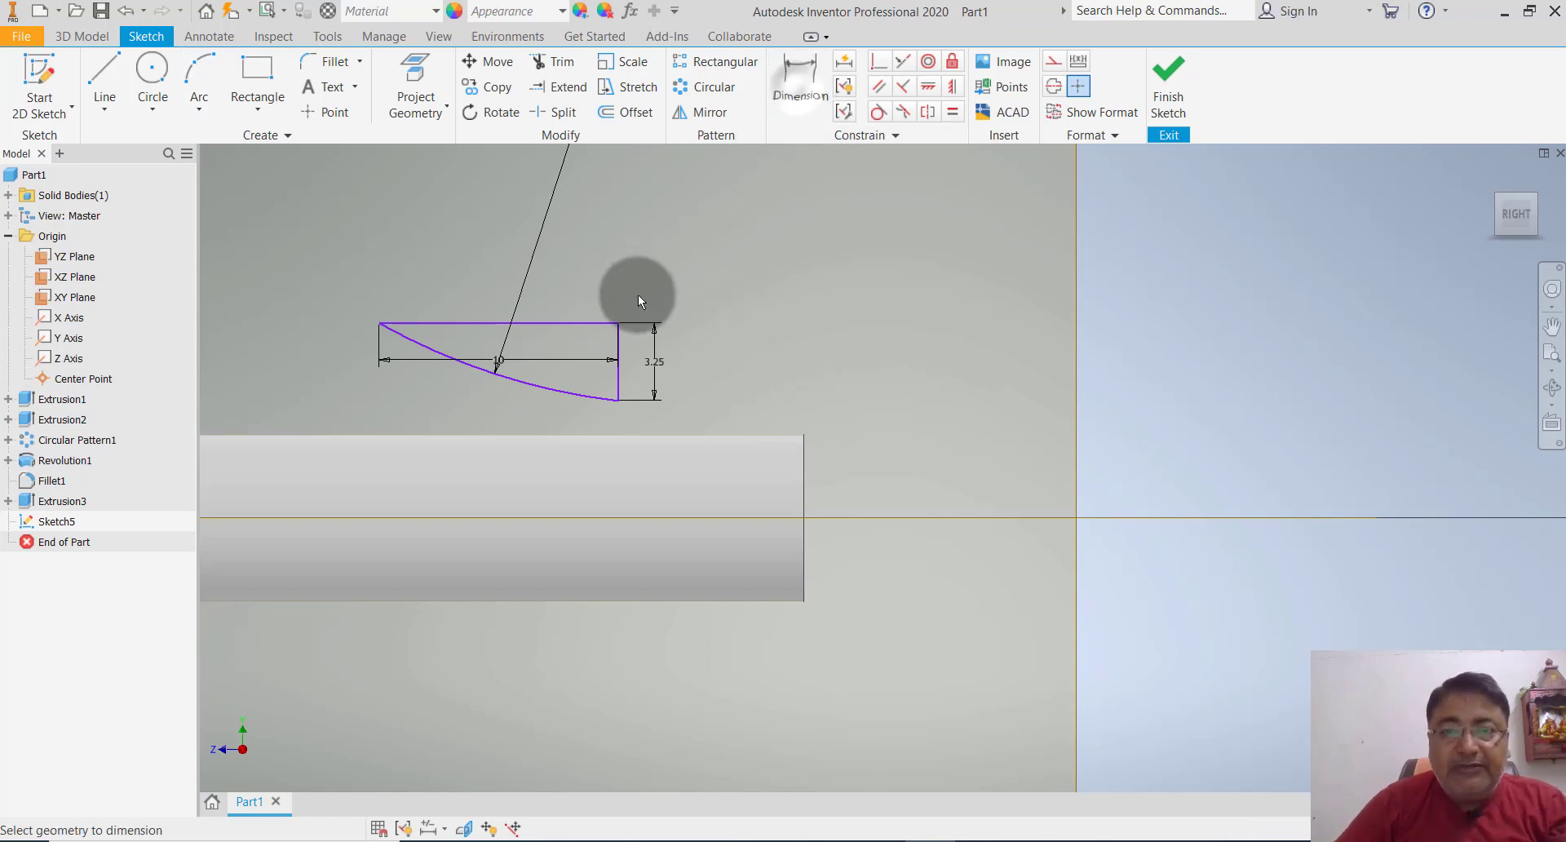
pyautogui.click(604, 324)
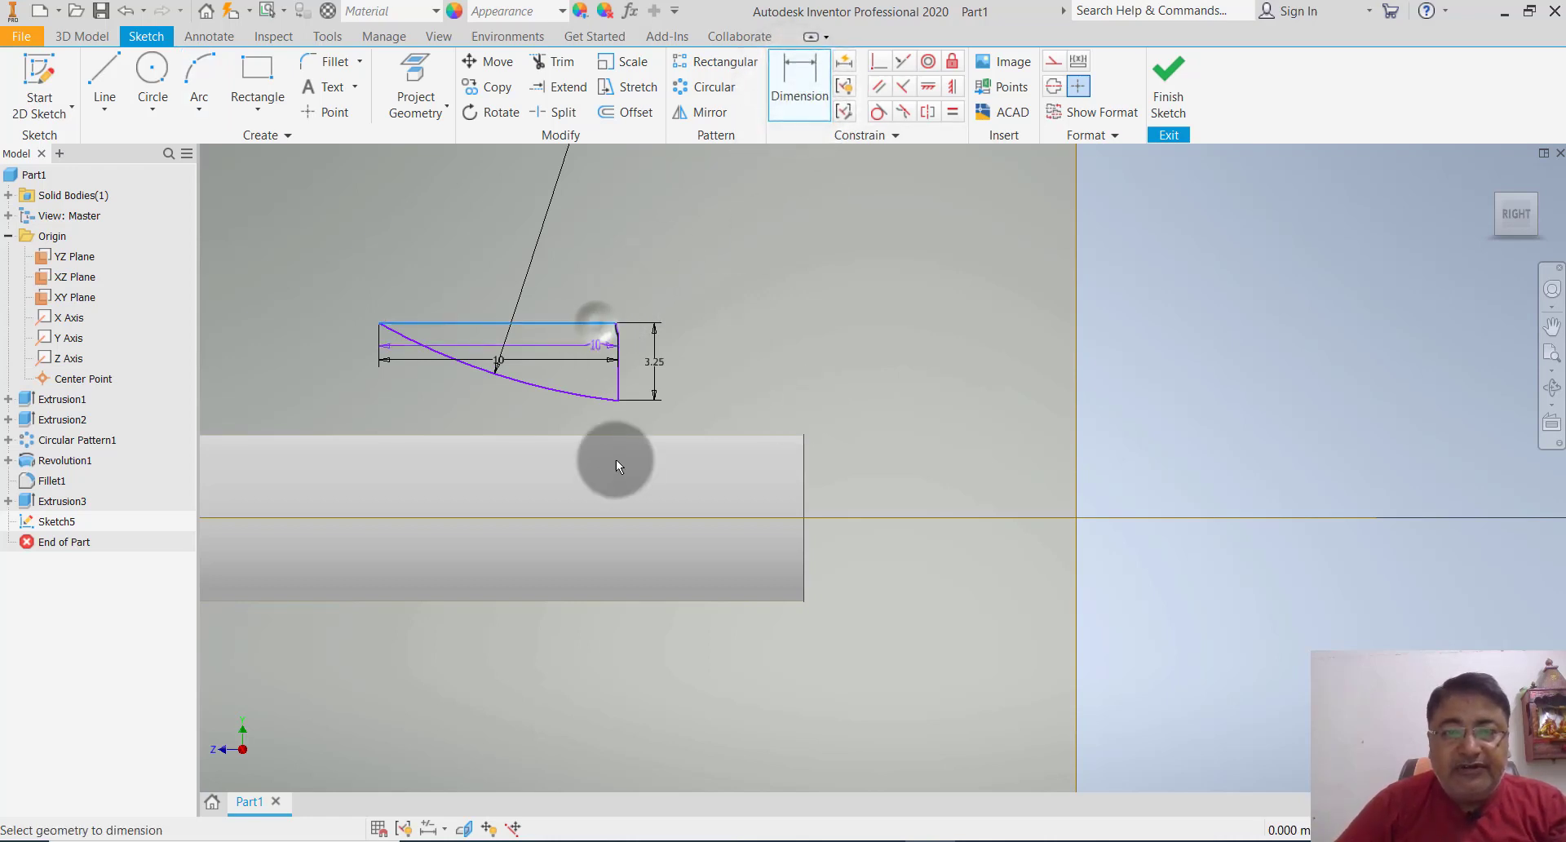
pyautogui.click(812, 518)
pyautogui.click(854, 491)
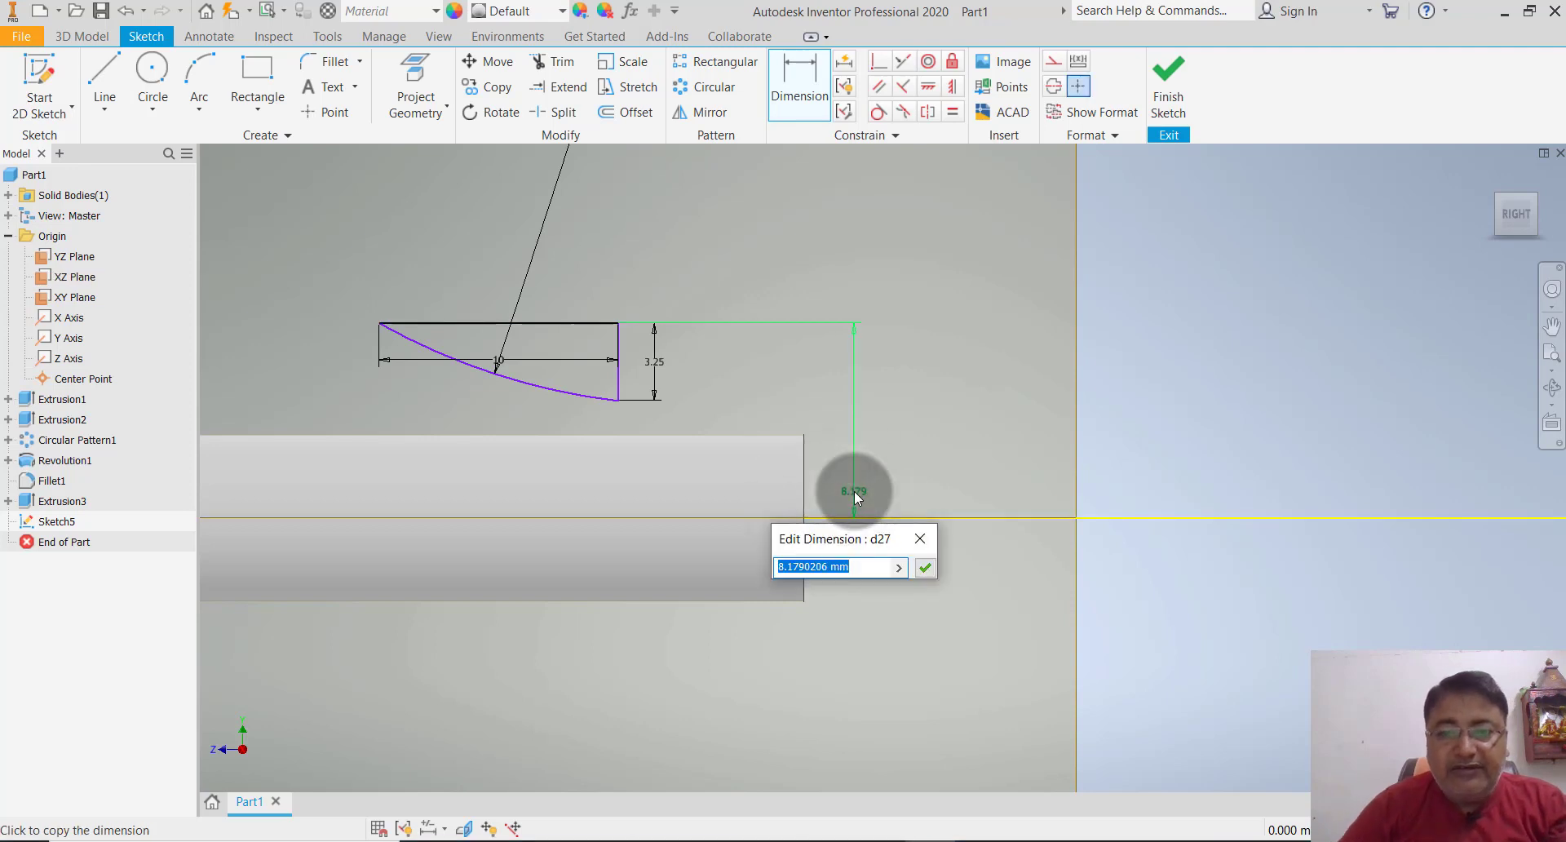
pyautogui.write('3.5')
pyautogui.press('Return')
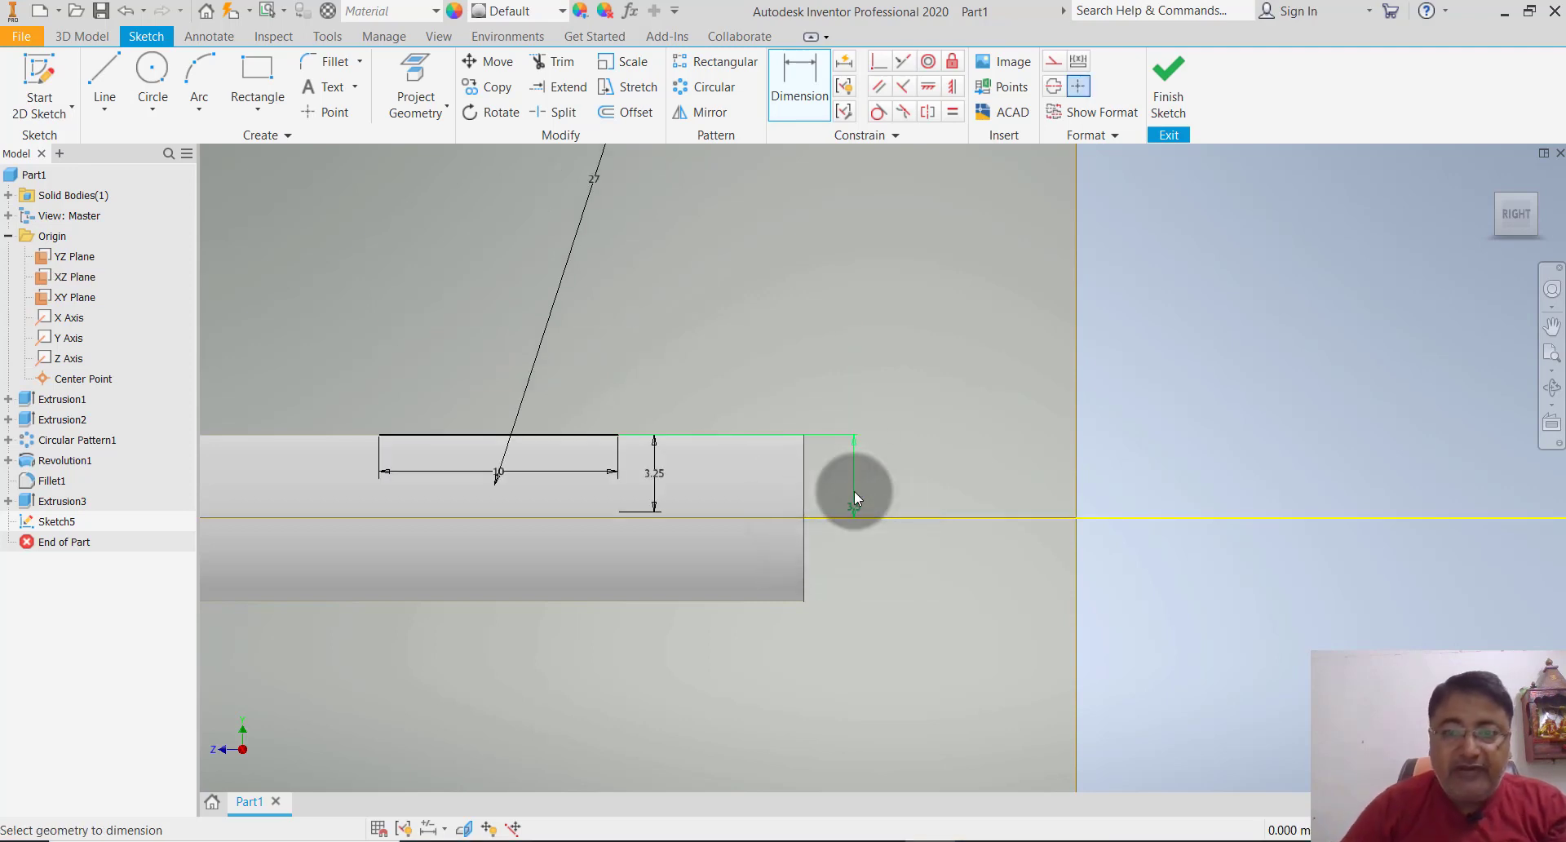
# - Switch the model's visual style to Wireframe
pyautogui.click(439, 37)
pyautogui.click(371, 89)
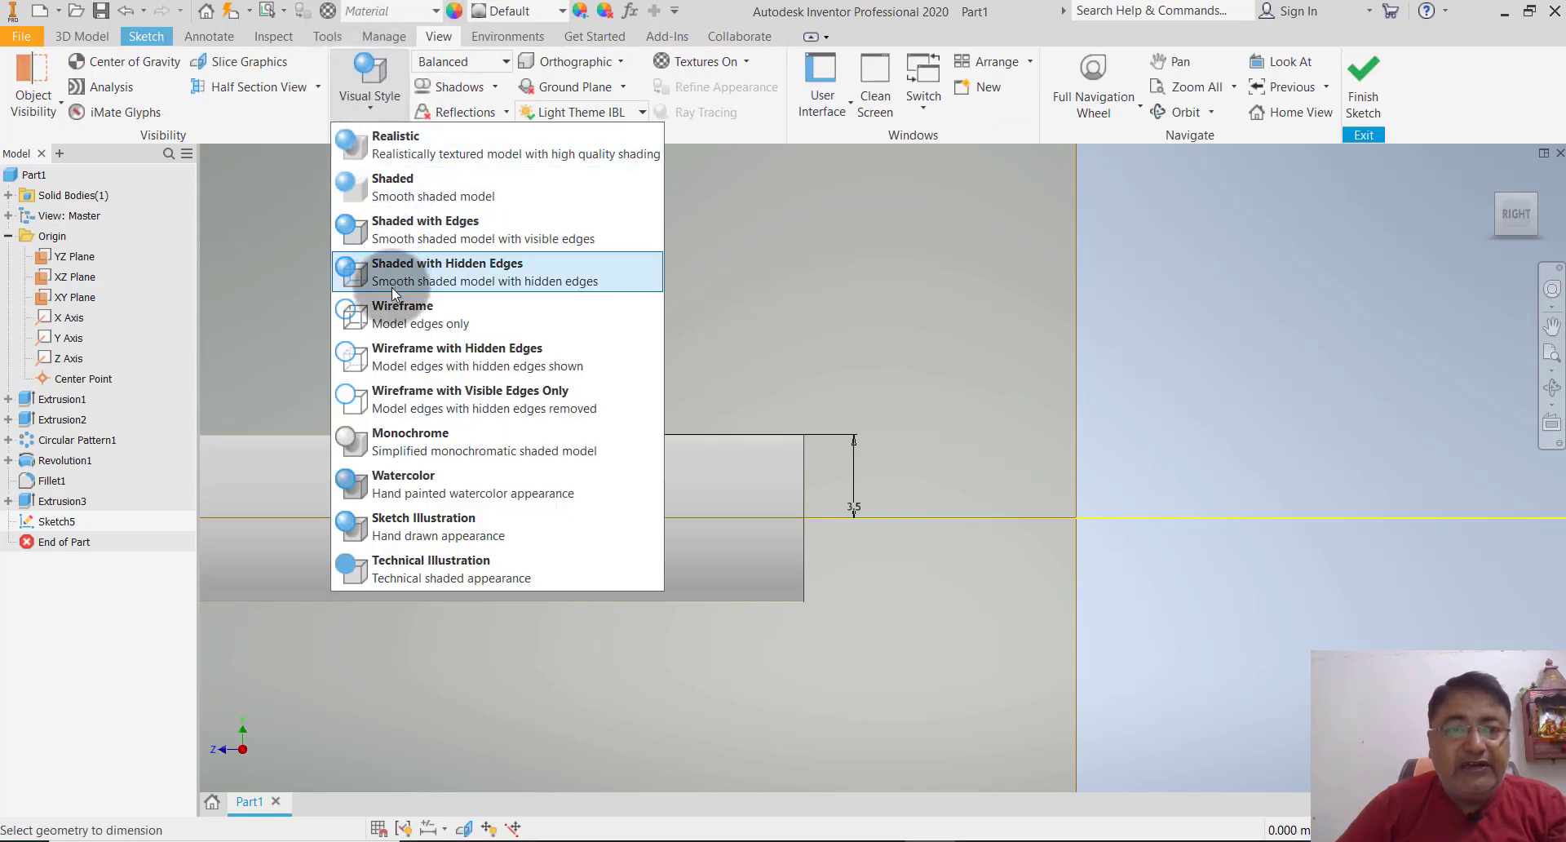
pyautogui.click(718, 299)
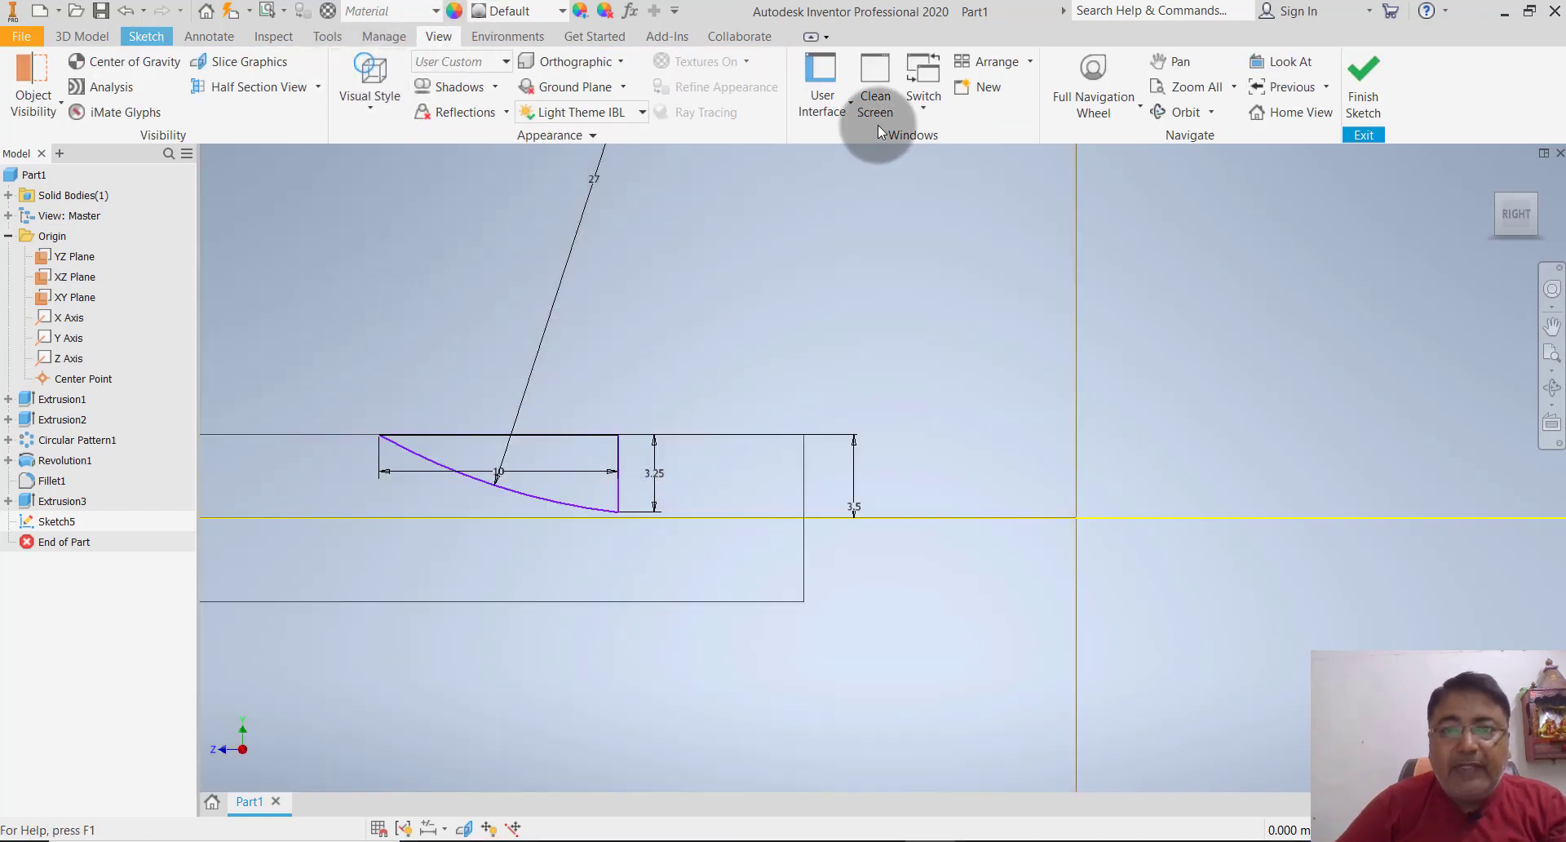
# - Align the profile's vertical line with the rod's free end edge using a 0 mm dimension
pyautogui.click(146, 36)
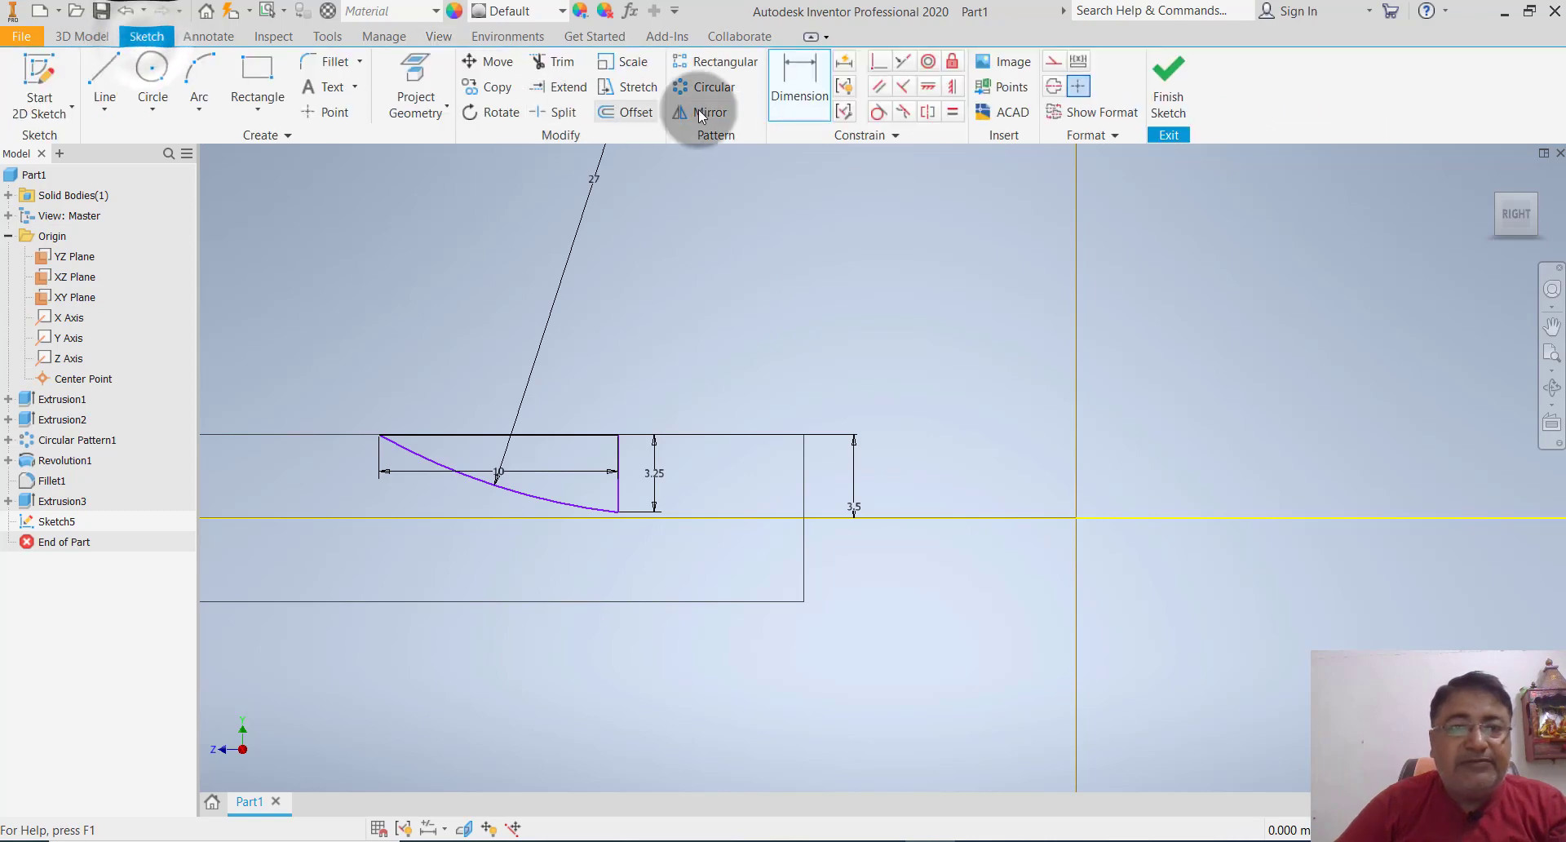
pyautogui.click(800, 86)
pyautogui.click(619, 483)
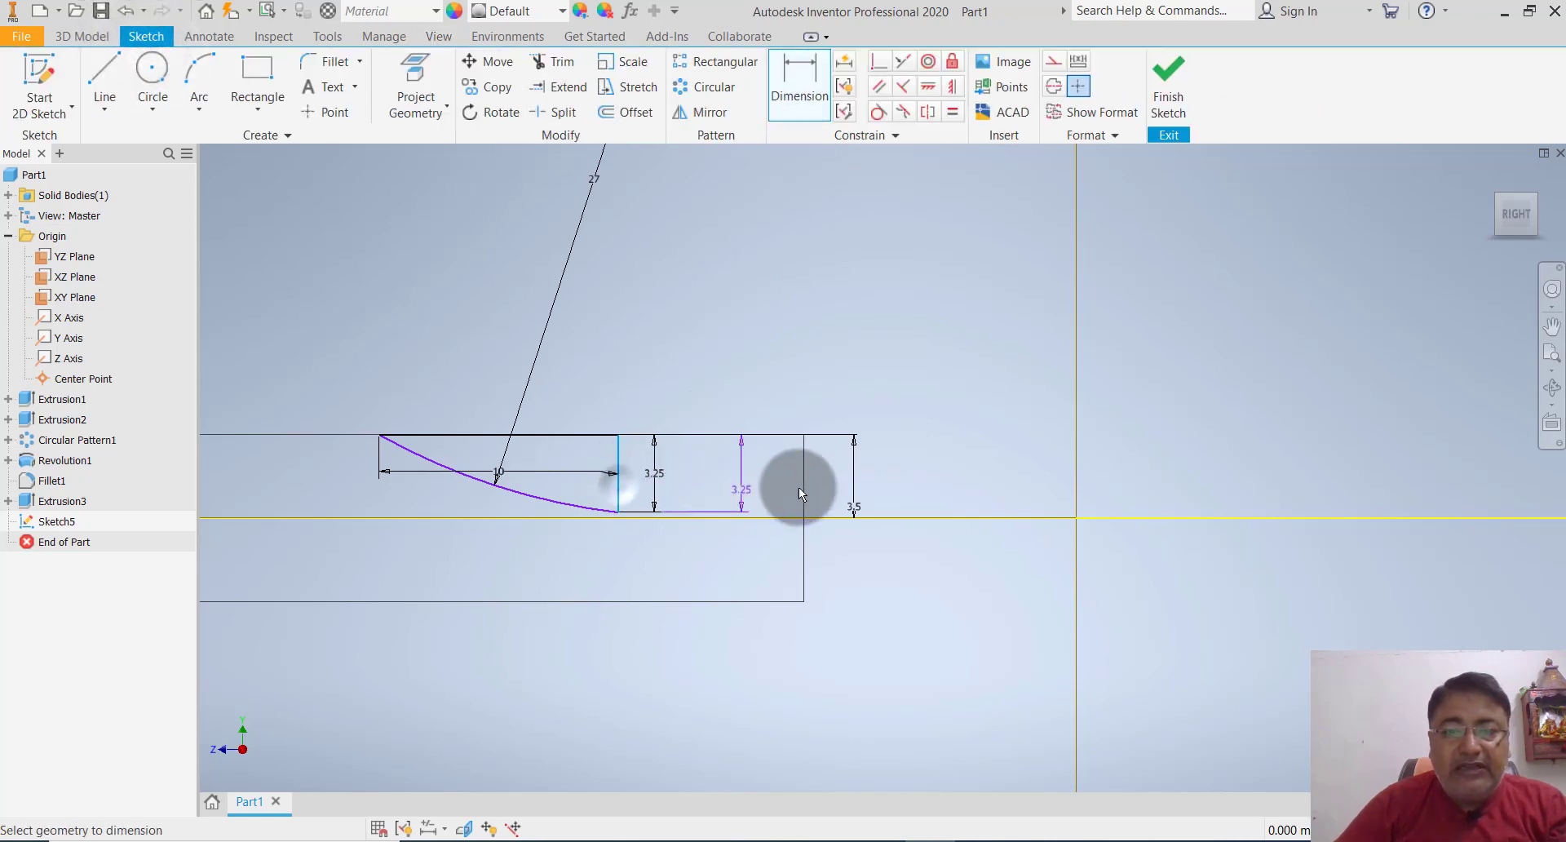
pyautogui.click(804, 483)
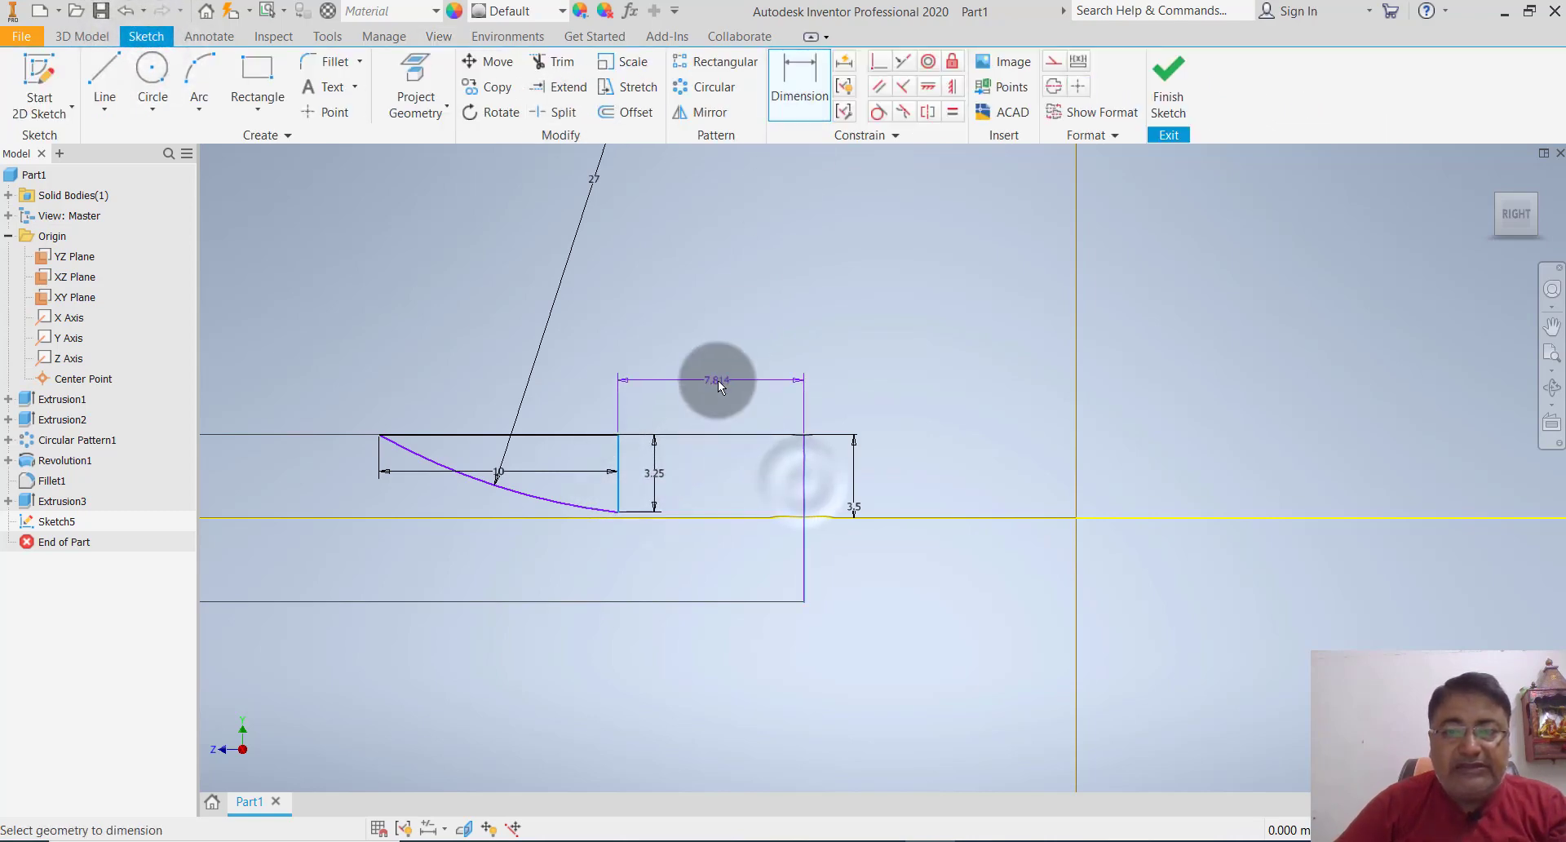
pyautogui.click(718, 380)
pyautogui.write('0')
pyautogui.press('Return')
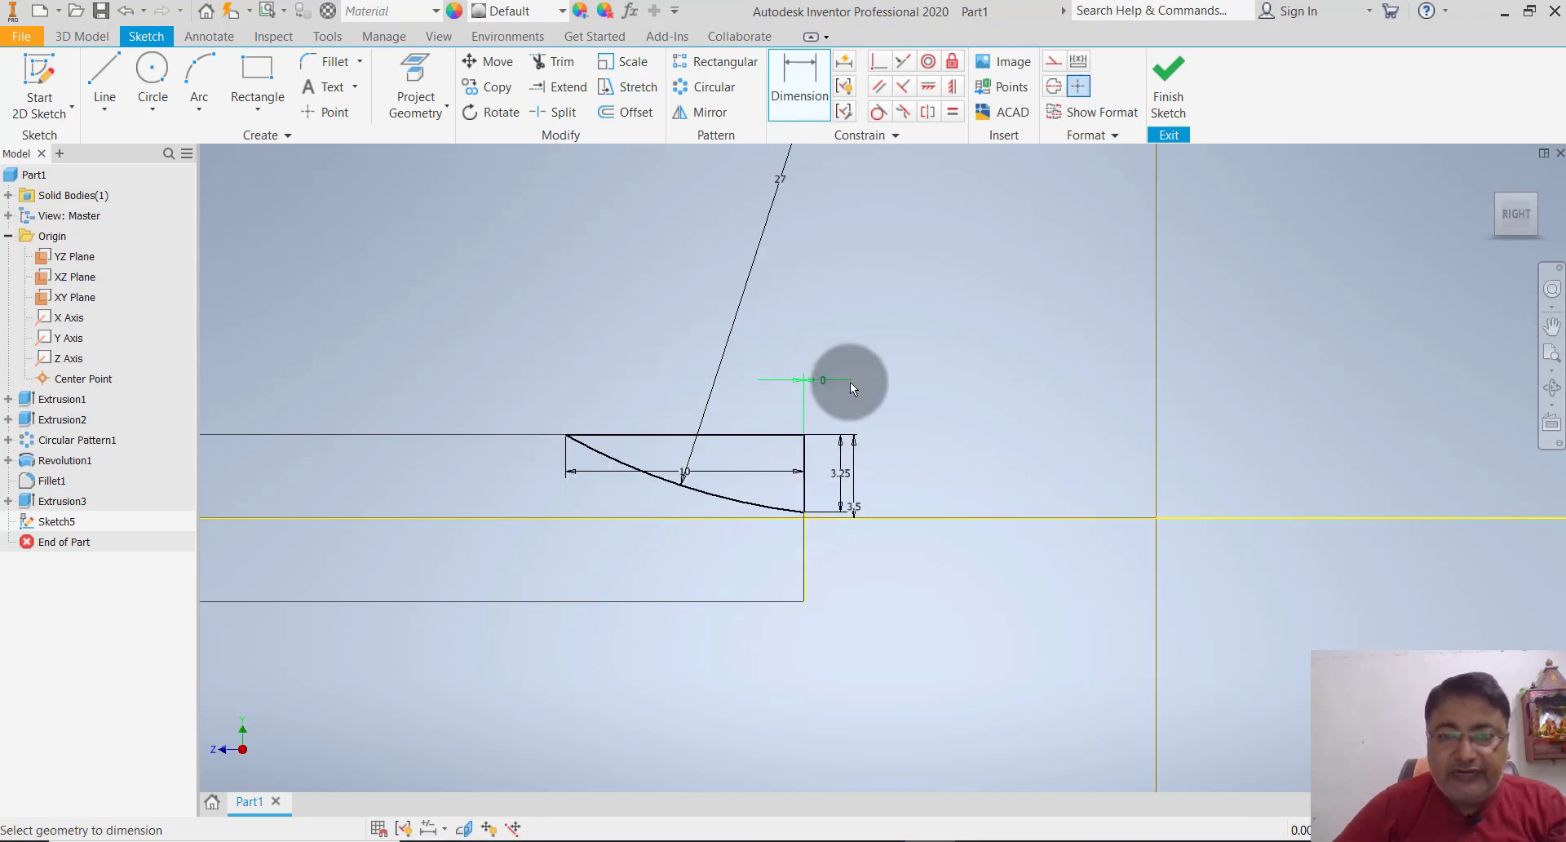
pyautogui.press('Escape')
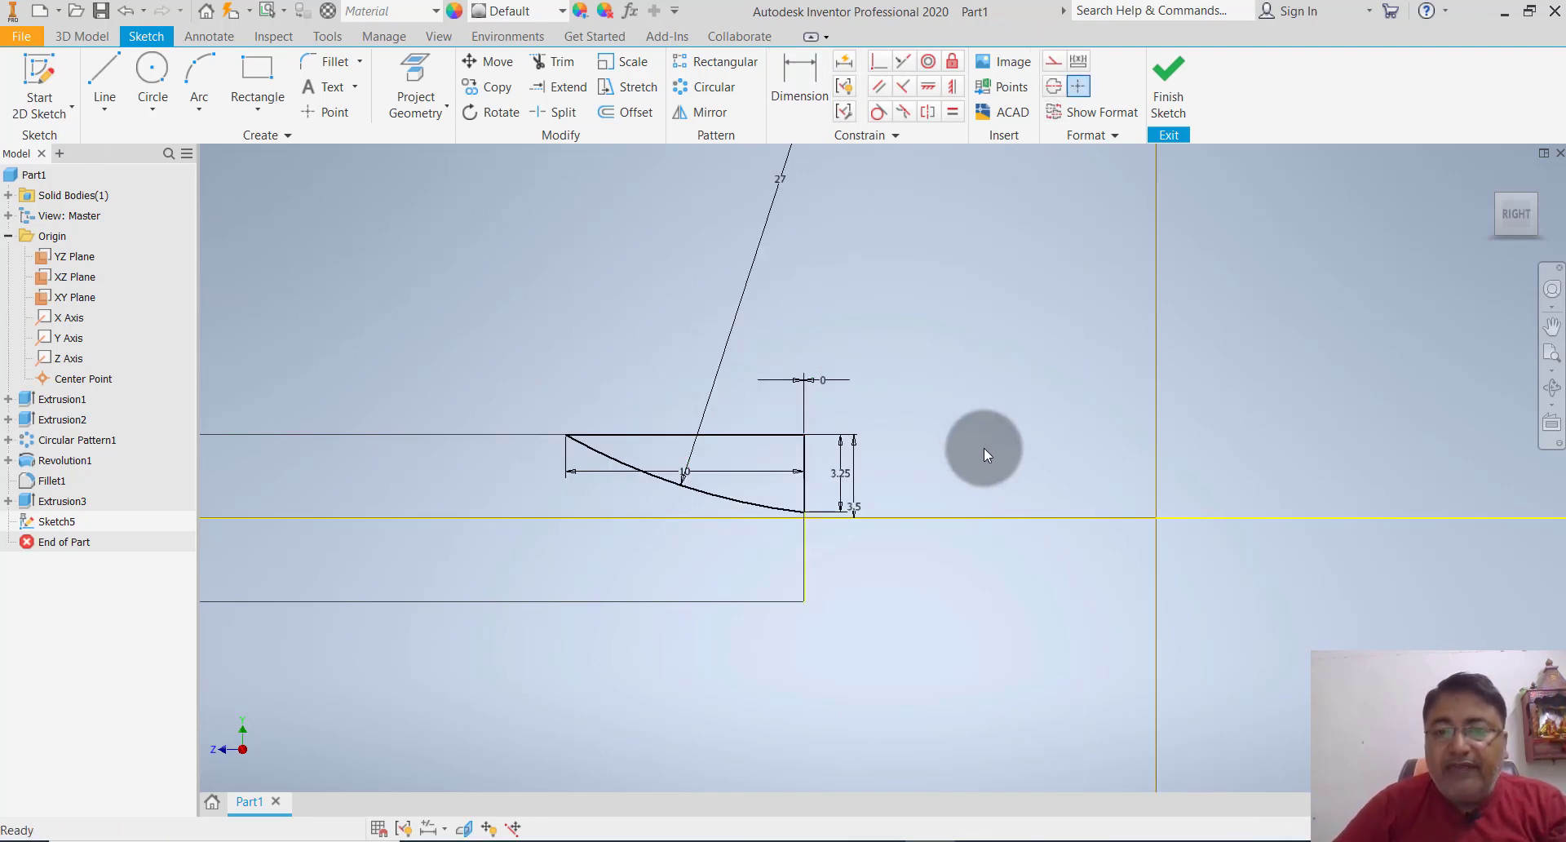
# - Mirror the closed arc profile about the rod's centre axis
pyautogui.click(700, 110)
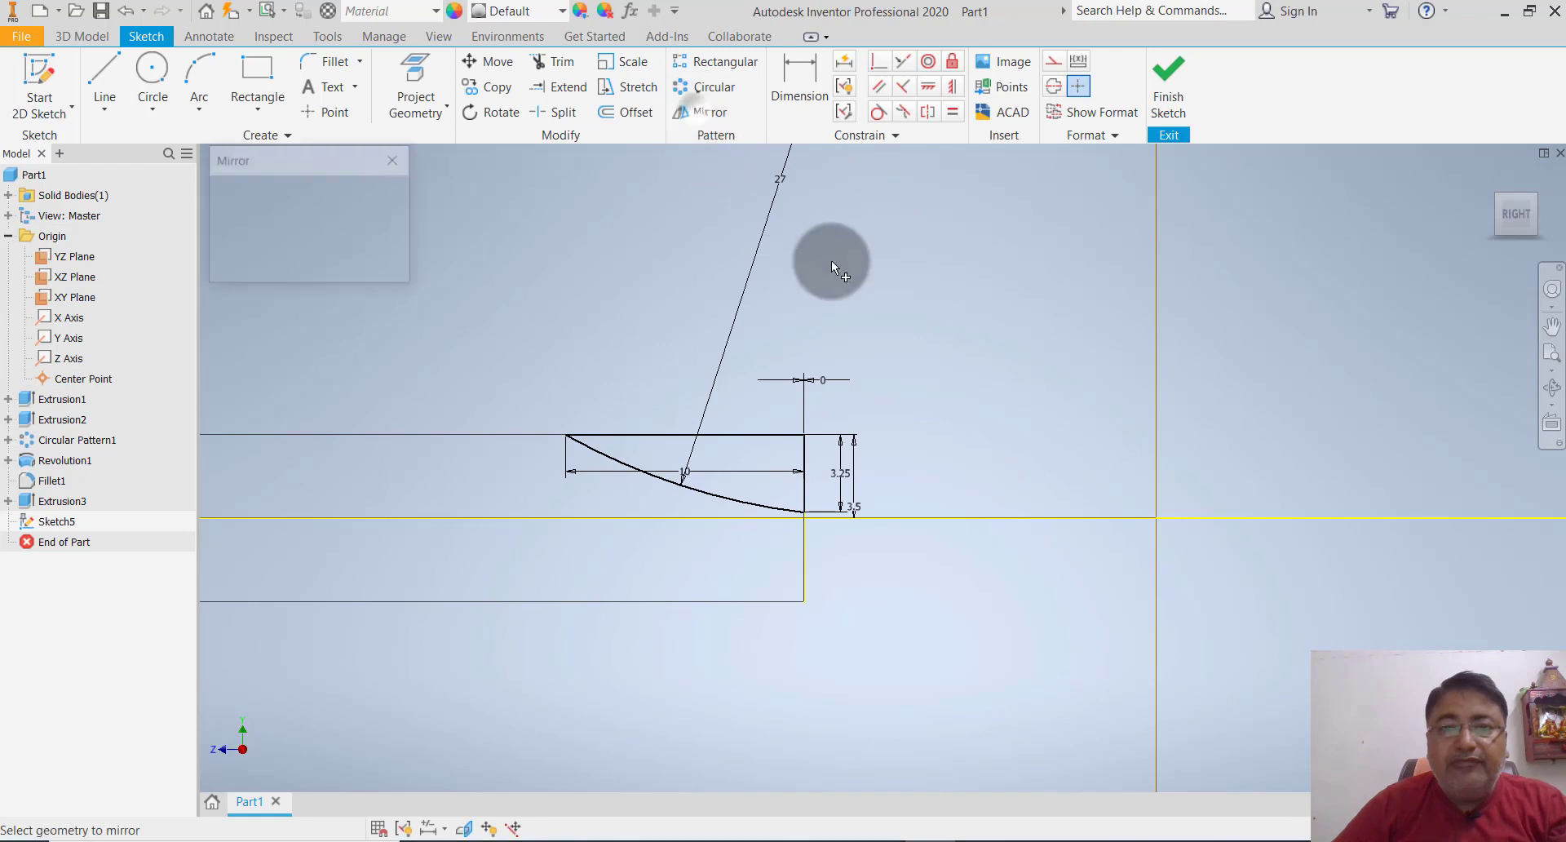
pyautogui.click(396, 159)
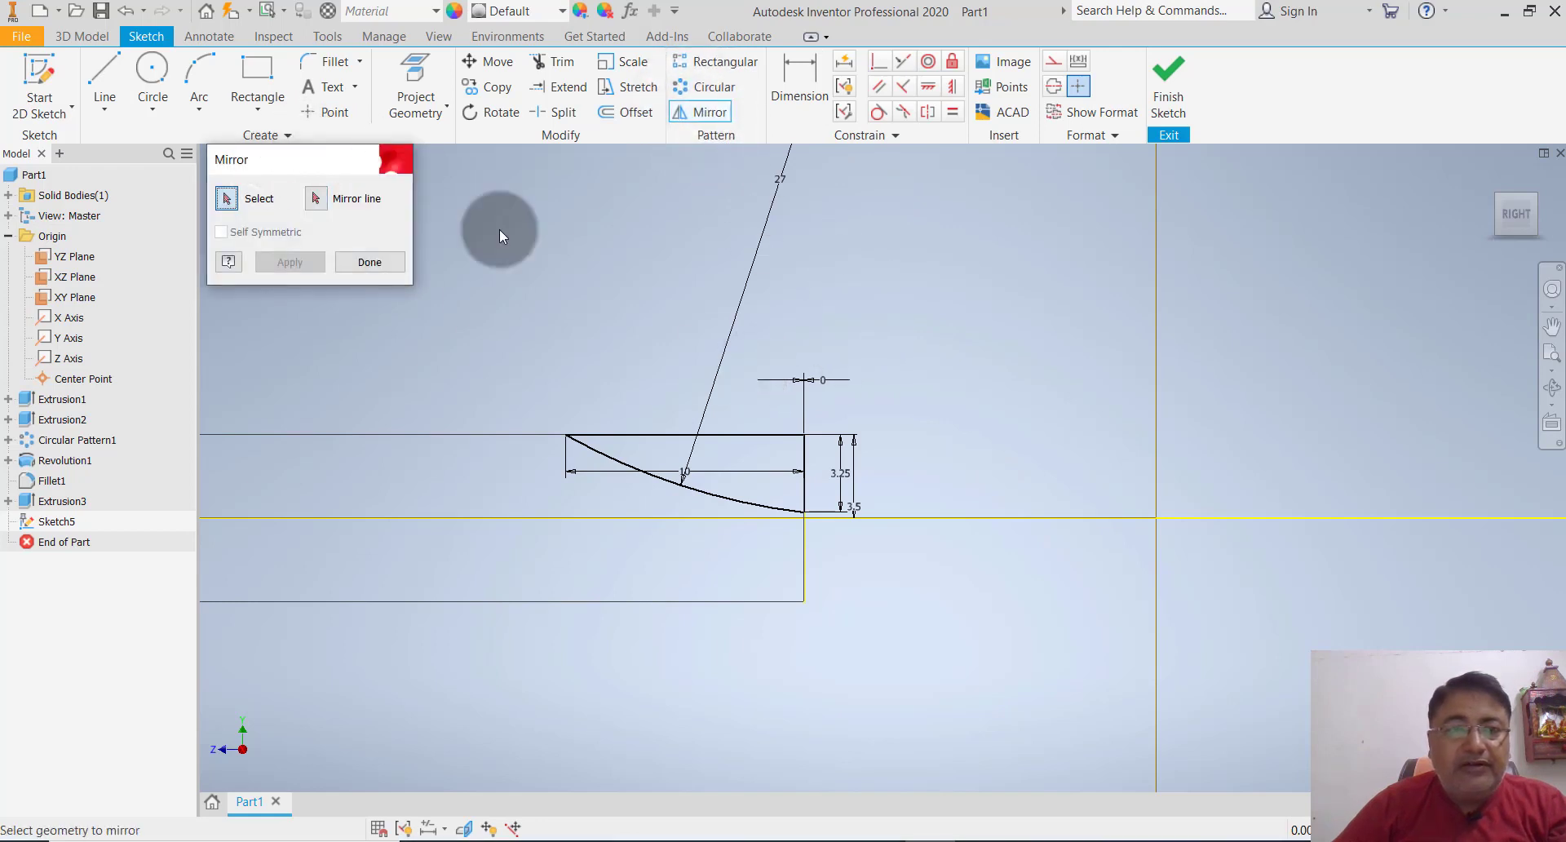
pyautogui.moveTo(790, 445); pyautogui.dragTo(600, 490)
pyautogui.click(700, 110)
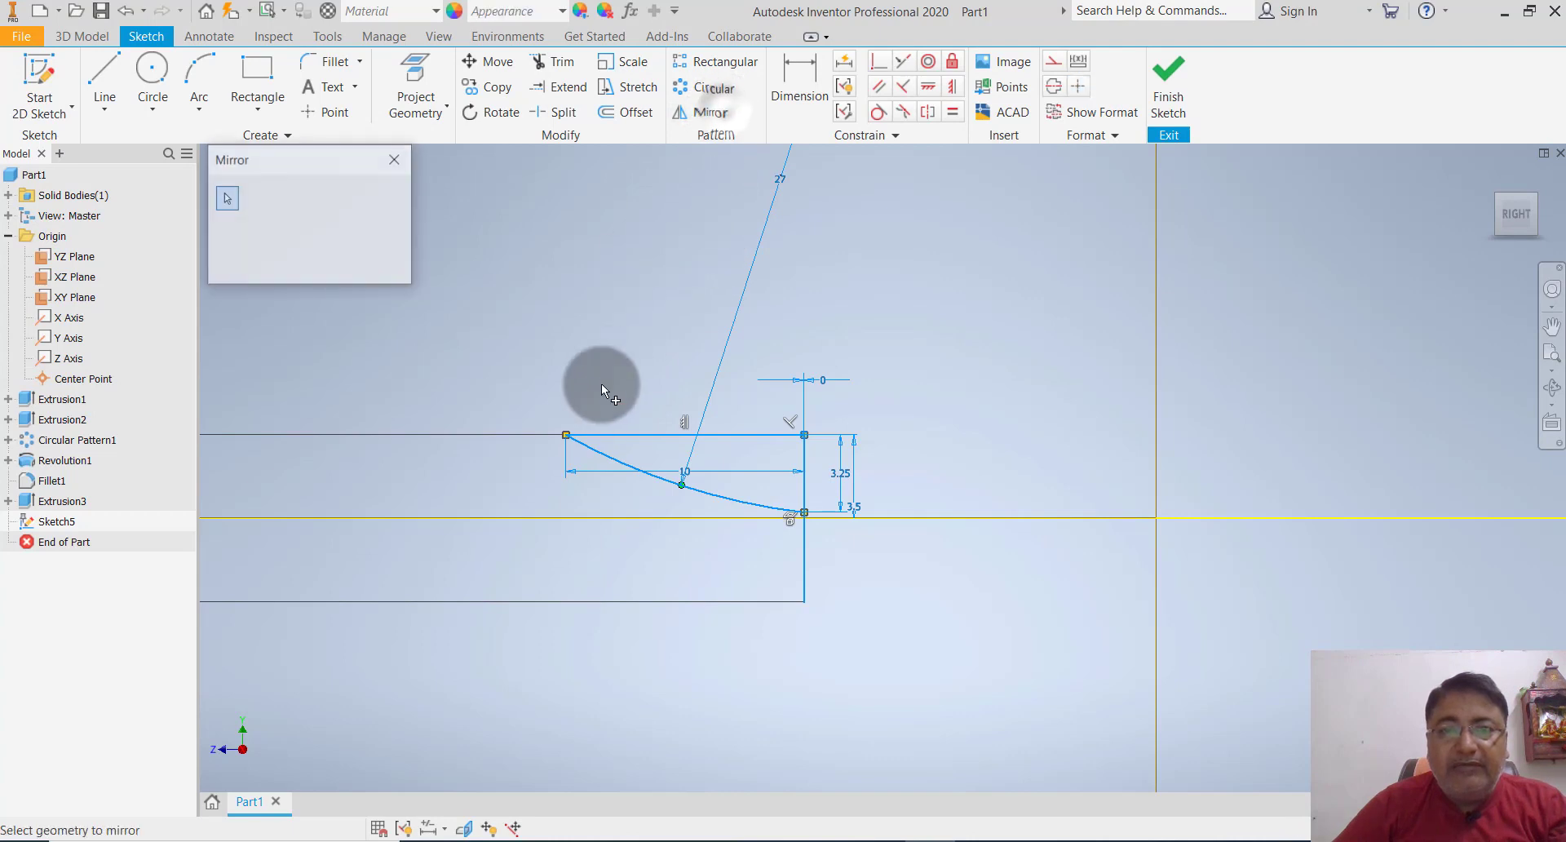
pyautogui.click(318, 199)
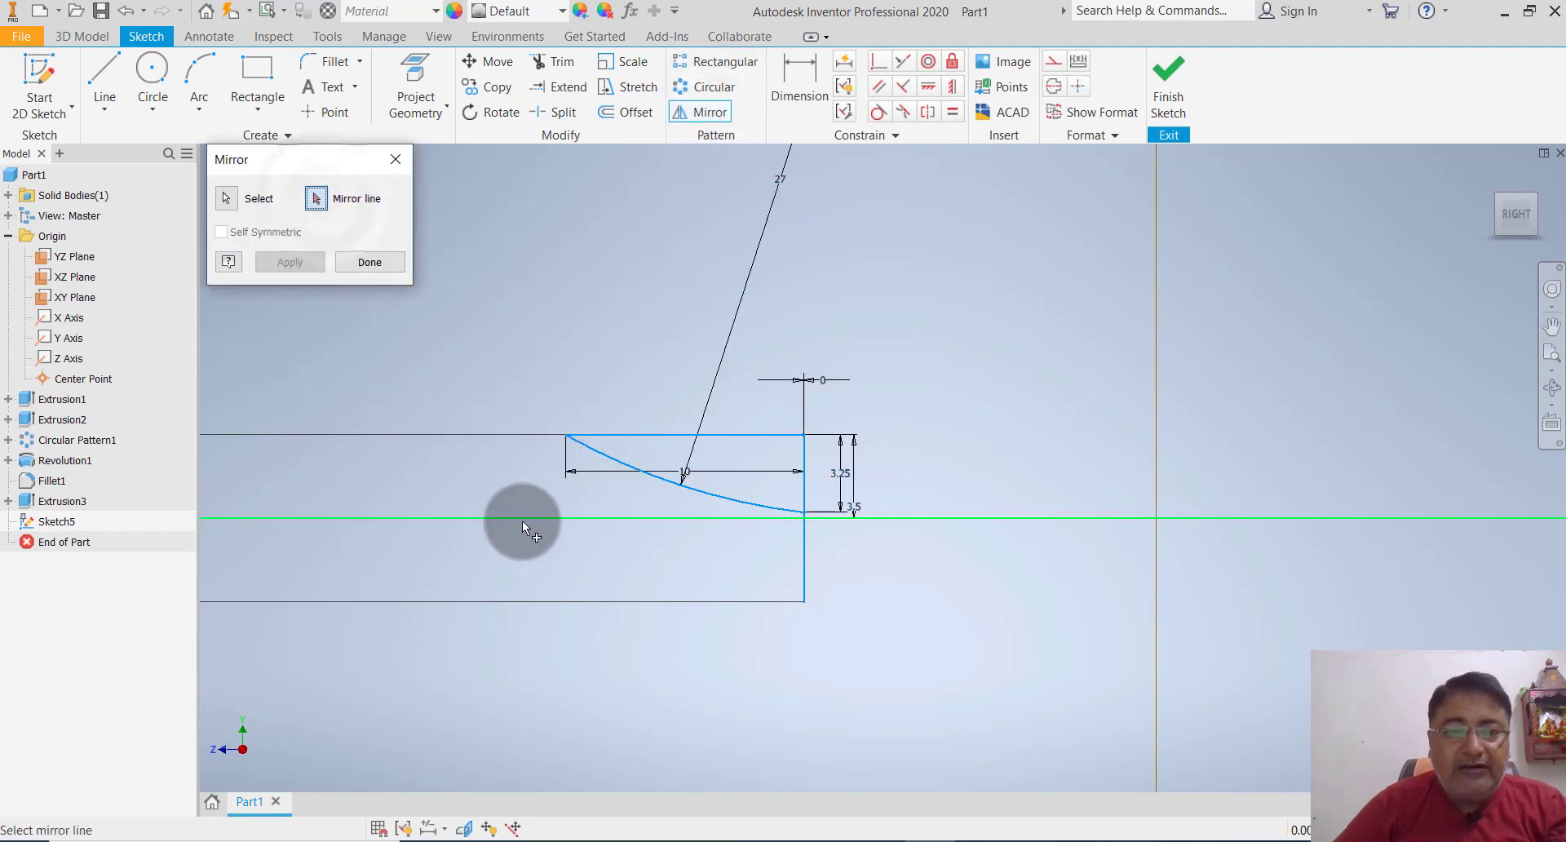
pyautogui.click(522, 519)
pyautogui.click(304, 262)
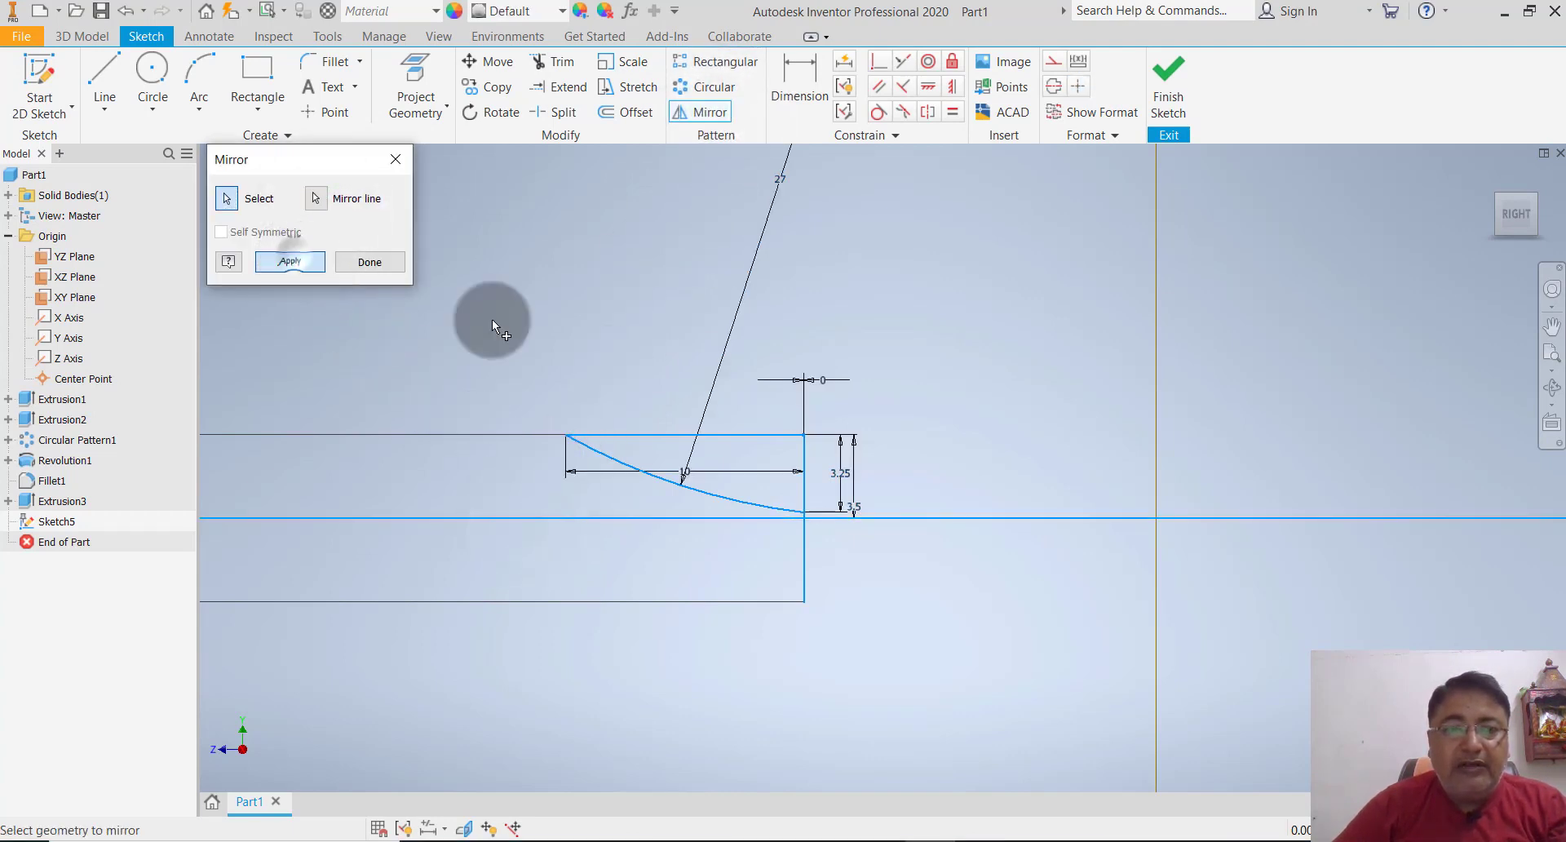
pyautogui.press('Escape')
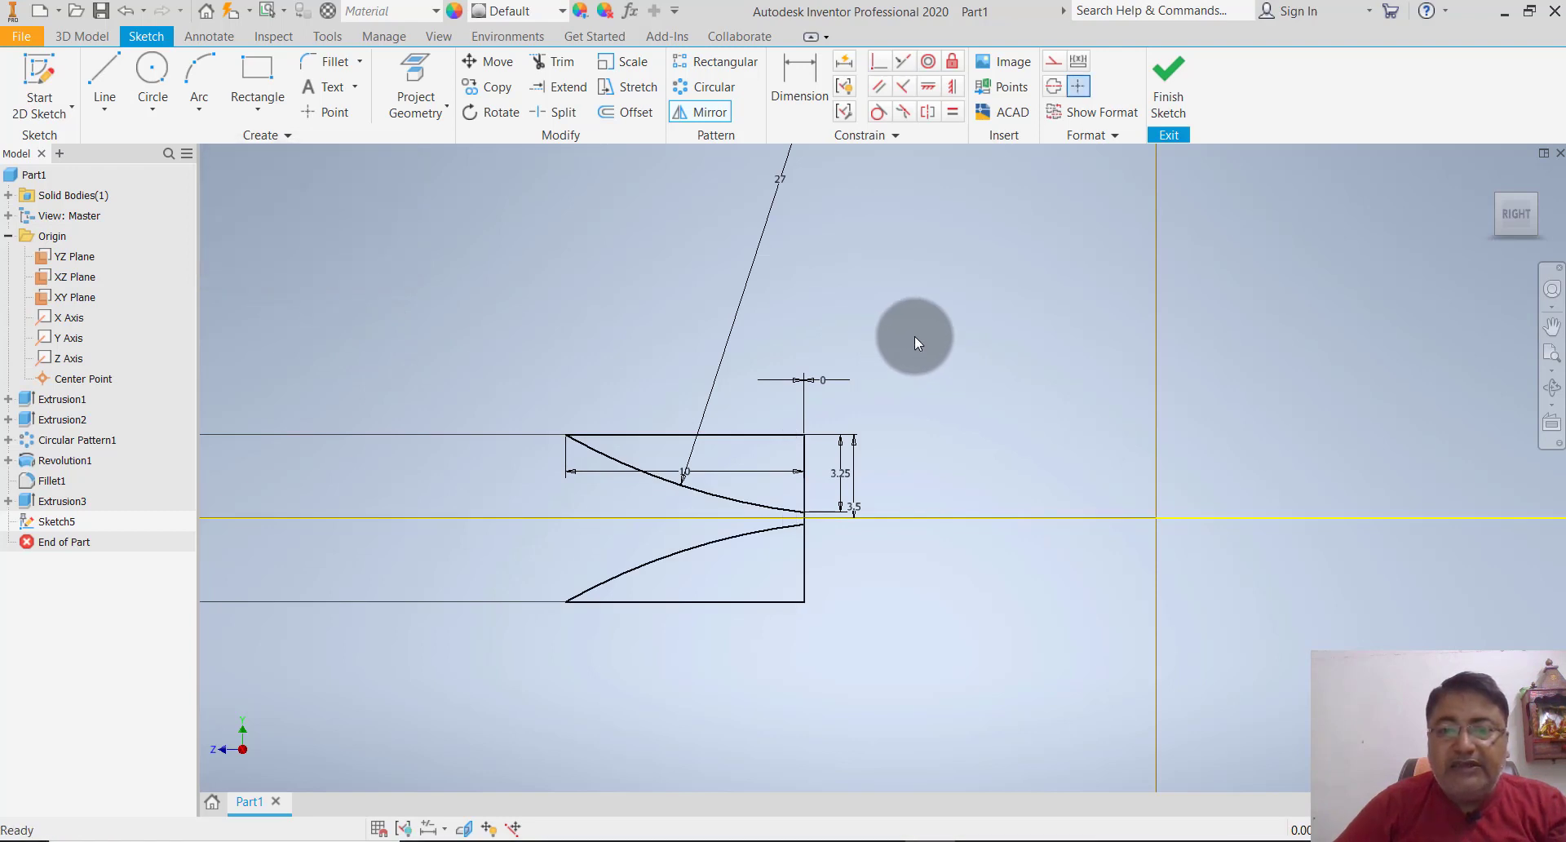
# - Delete the projected centre axis line from the sketch and finish the sketch
pyautogui.click(948, 517)
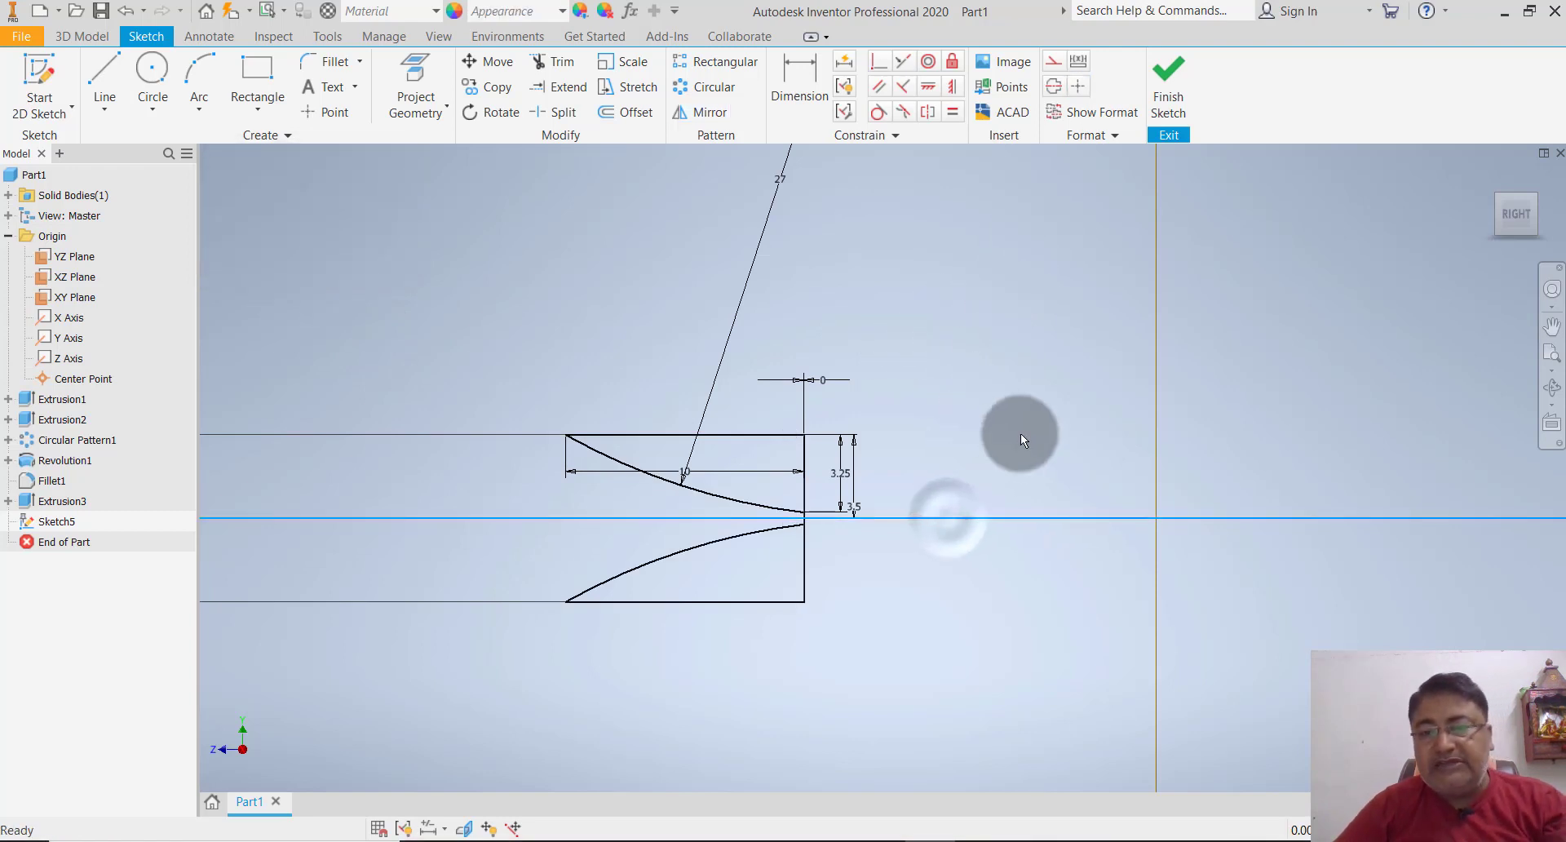
pyautogui.click(1020, 433)
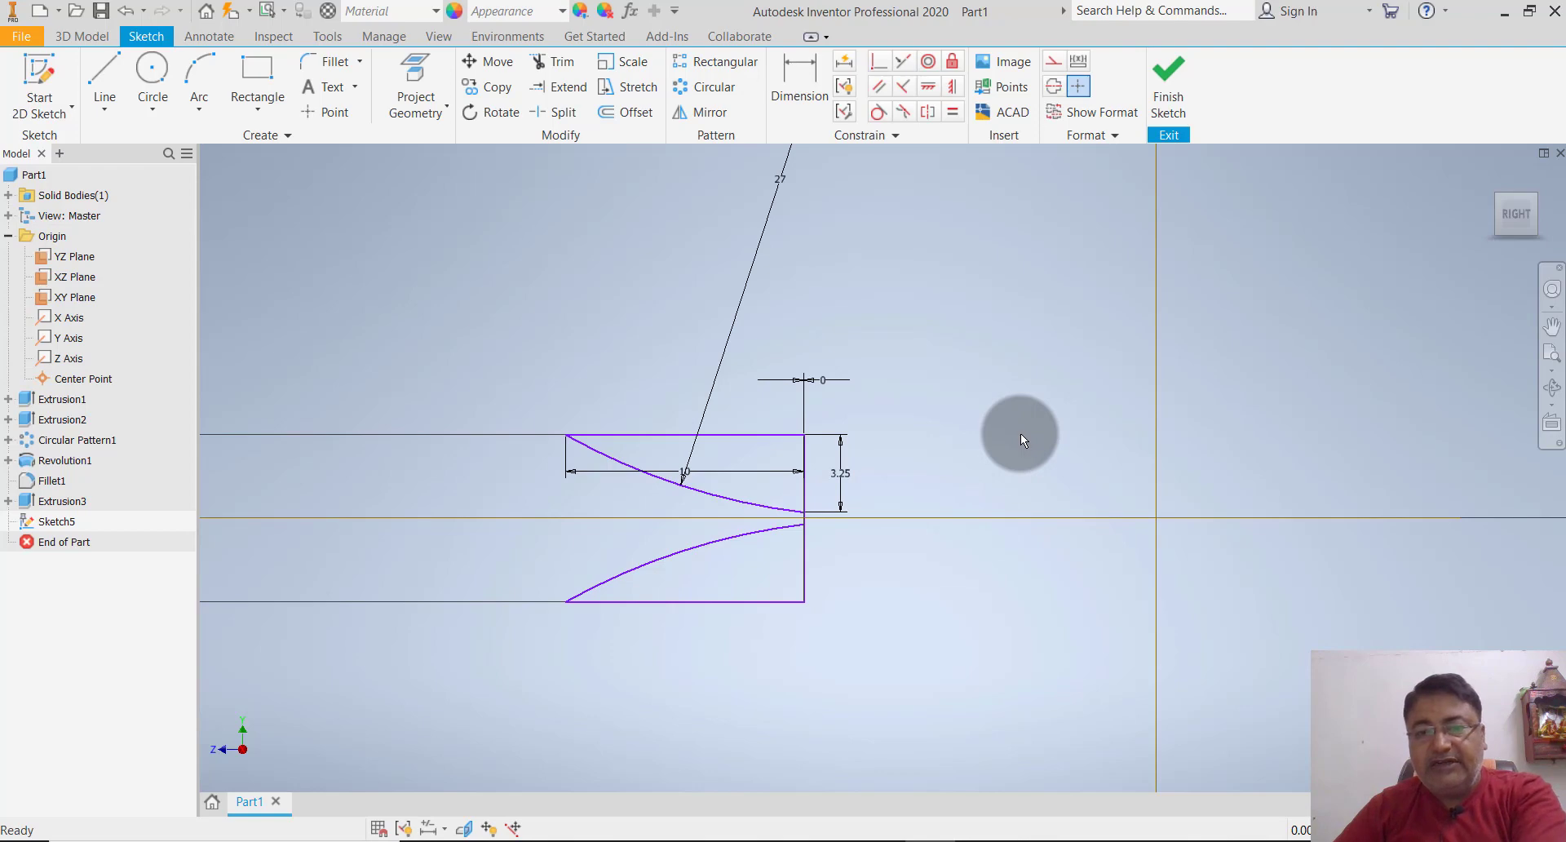
pyautogui.scroll(-5, 1021, 434)
pyautogui.scroll(-2, 1020, 434)
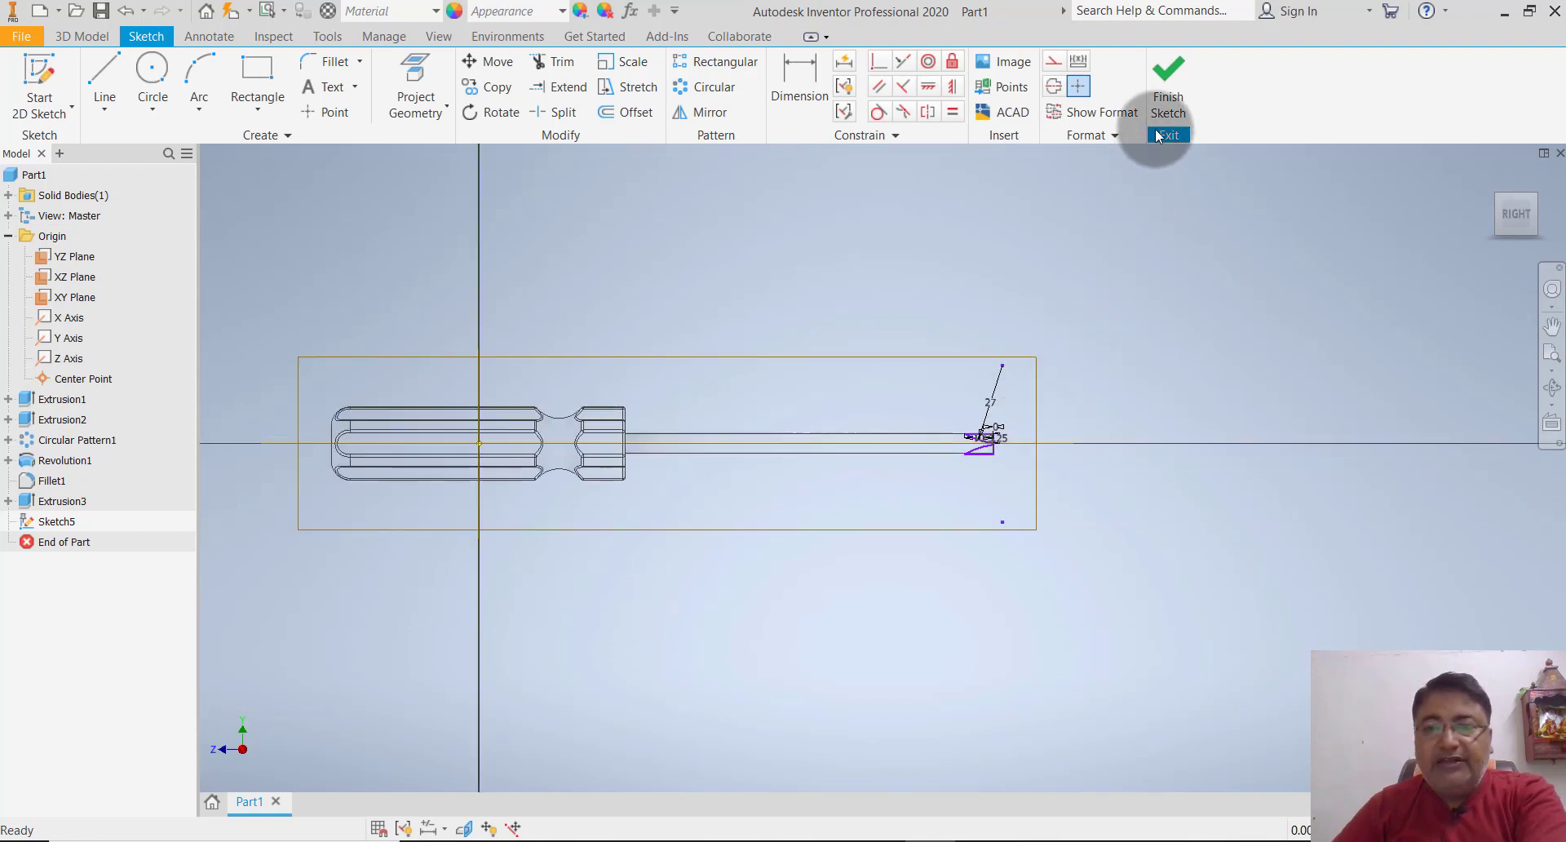
pyautogui.click(1168, 100)
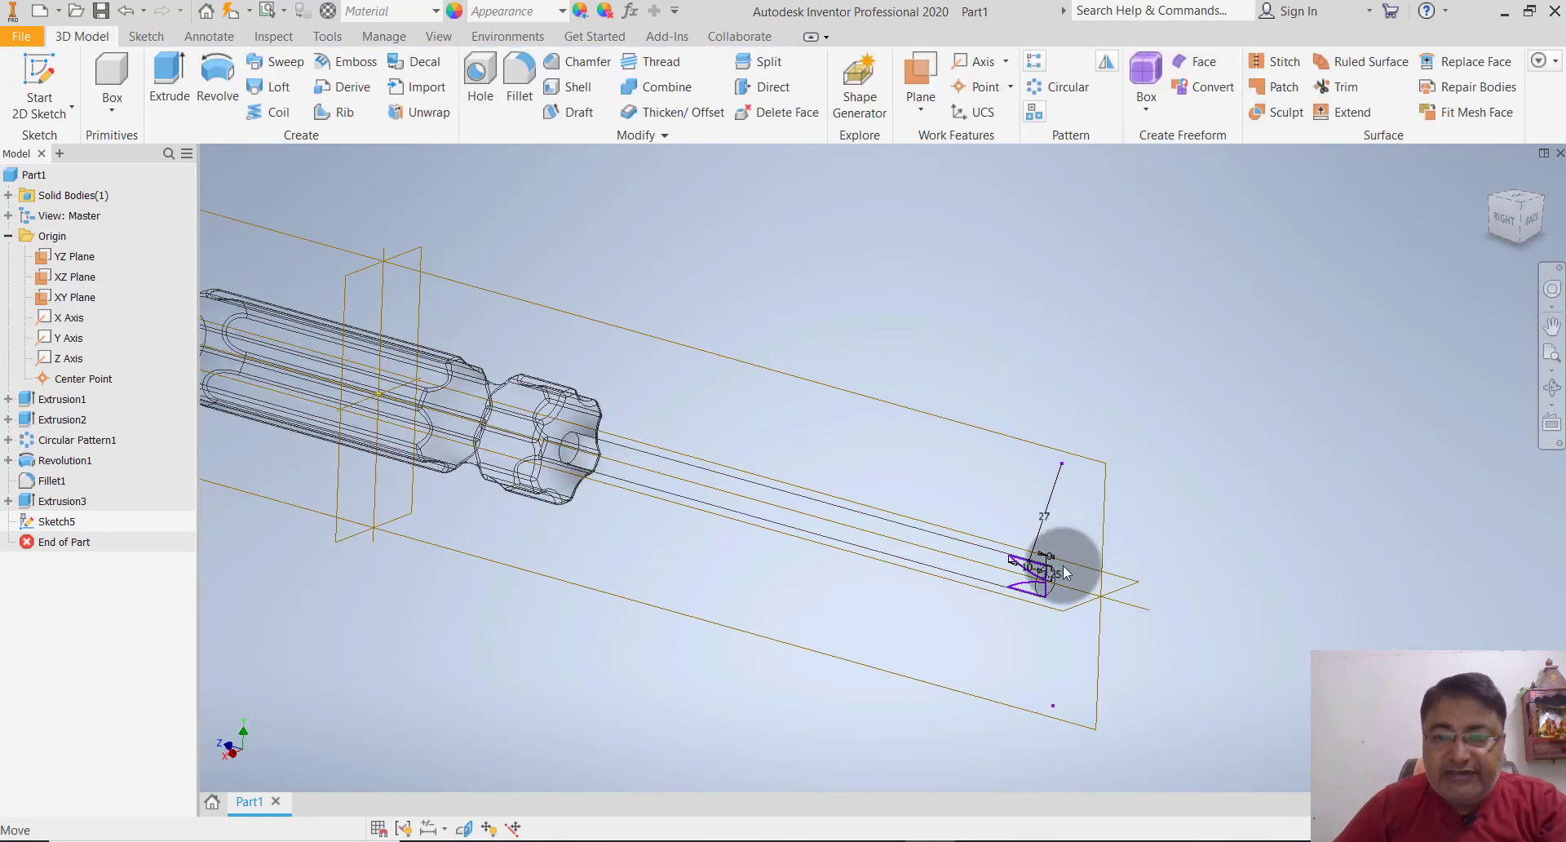
# - Cut the rod's tip by extruding both arc profiles symmetrically with a distance of 127 mm
pyautogui.scroll(5, 1060, 571)
pyautogui.click(183, 73)
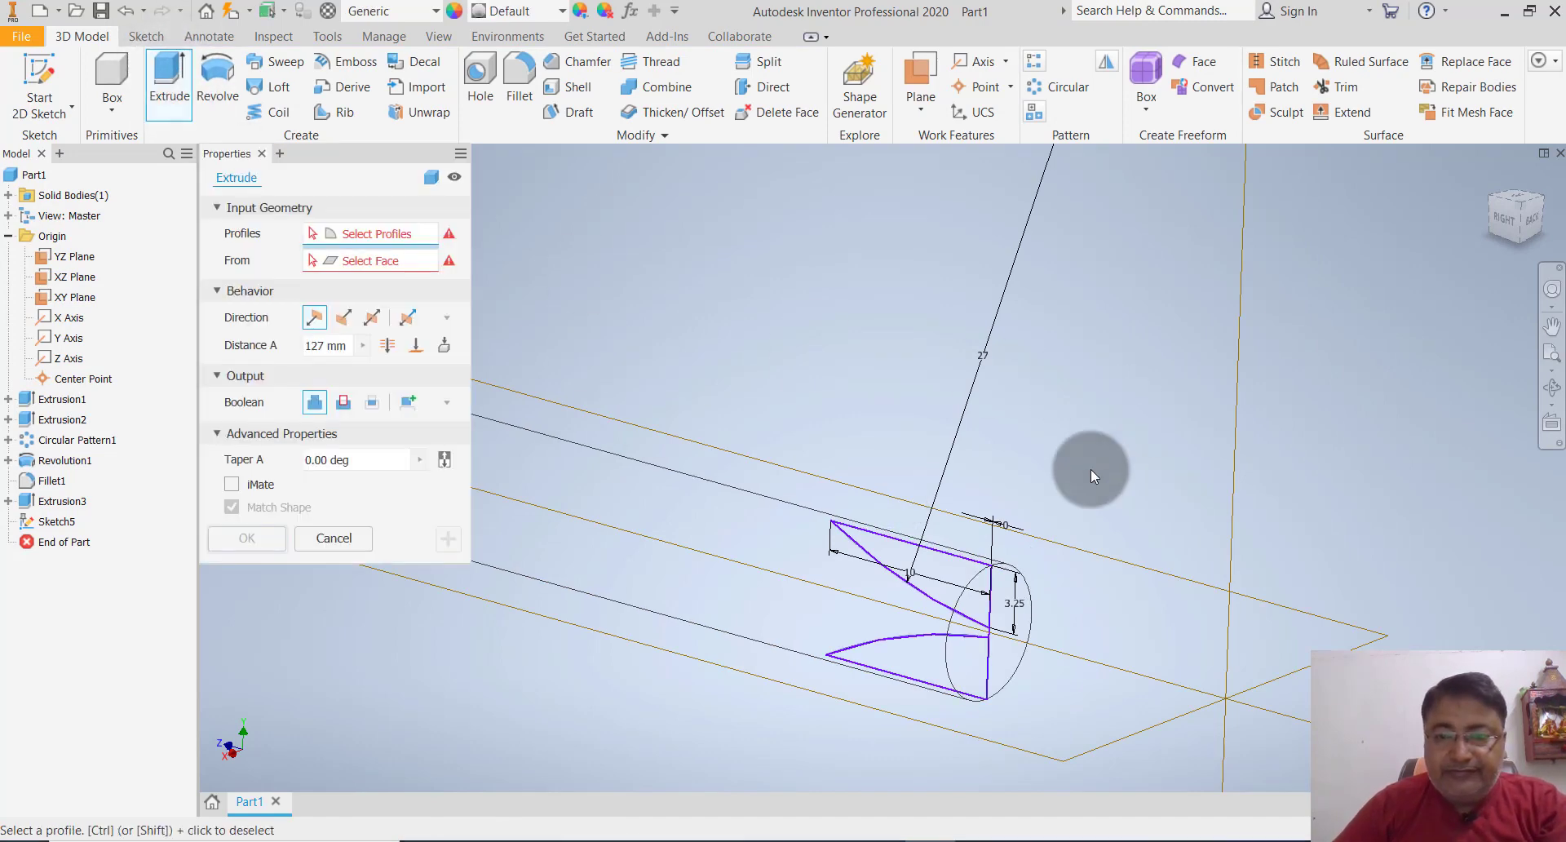
pyautogui.scroll(-3, 1091, 468)
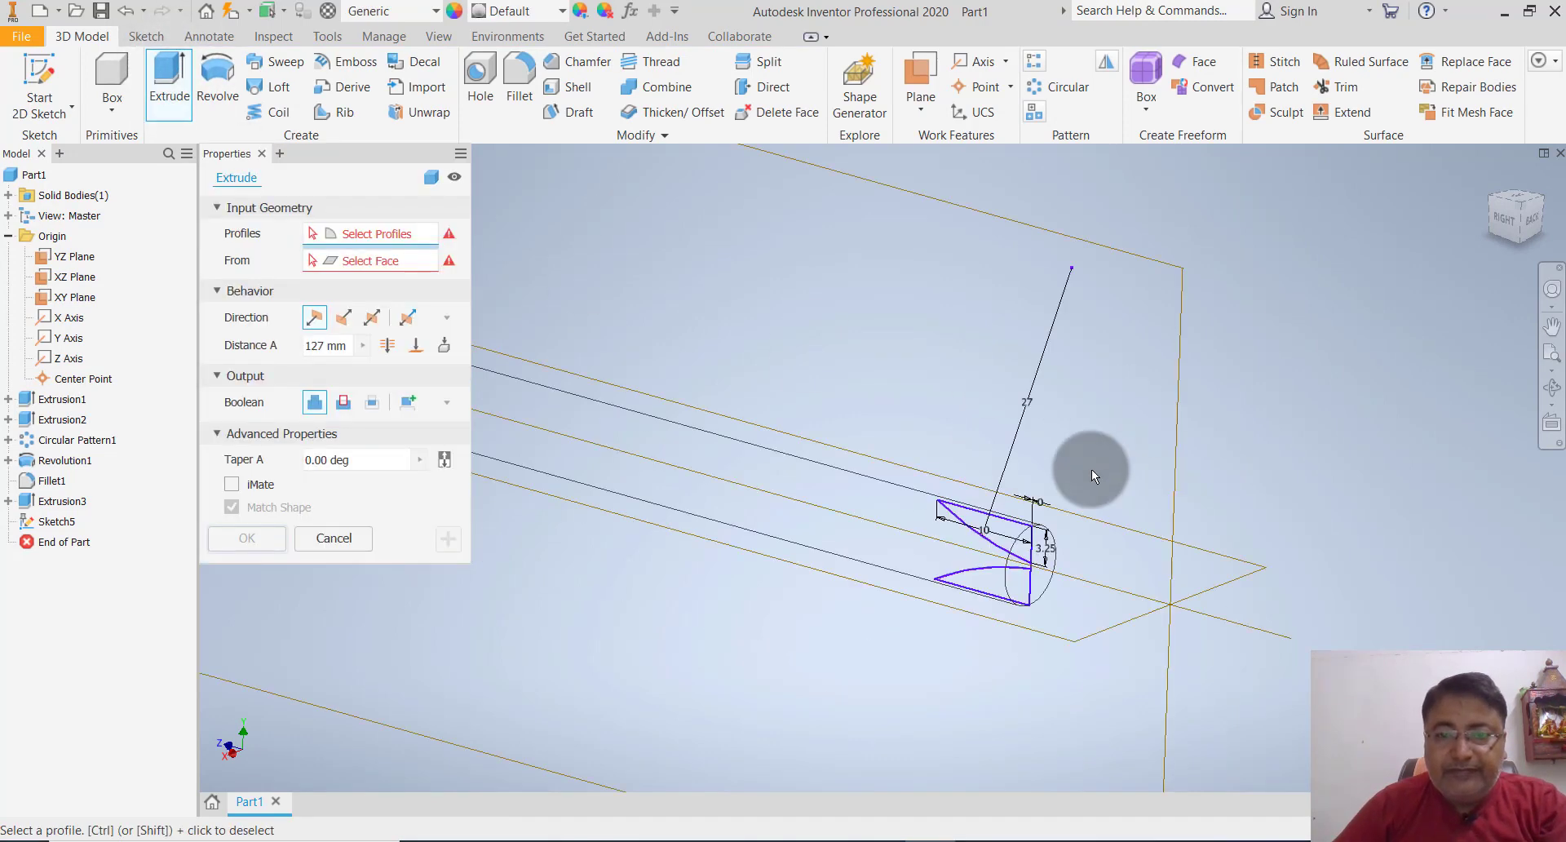
pyautogui.click(1007, 527)
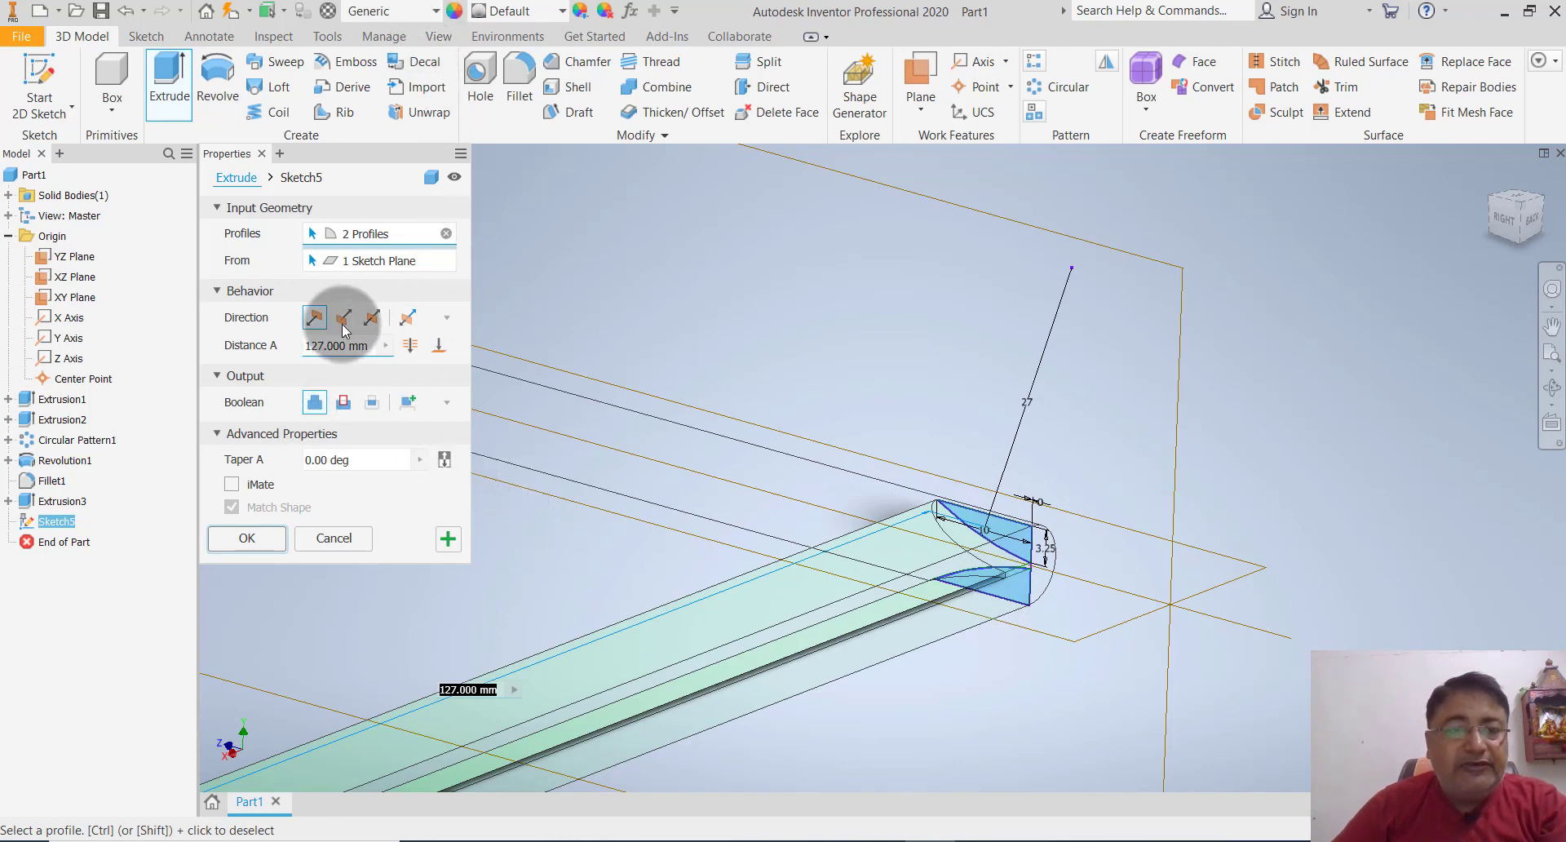
pyautogui.click(371, 318)
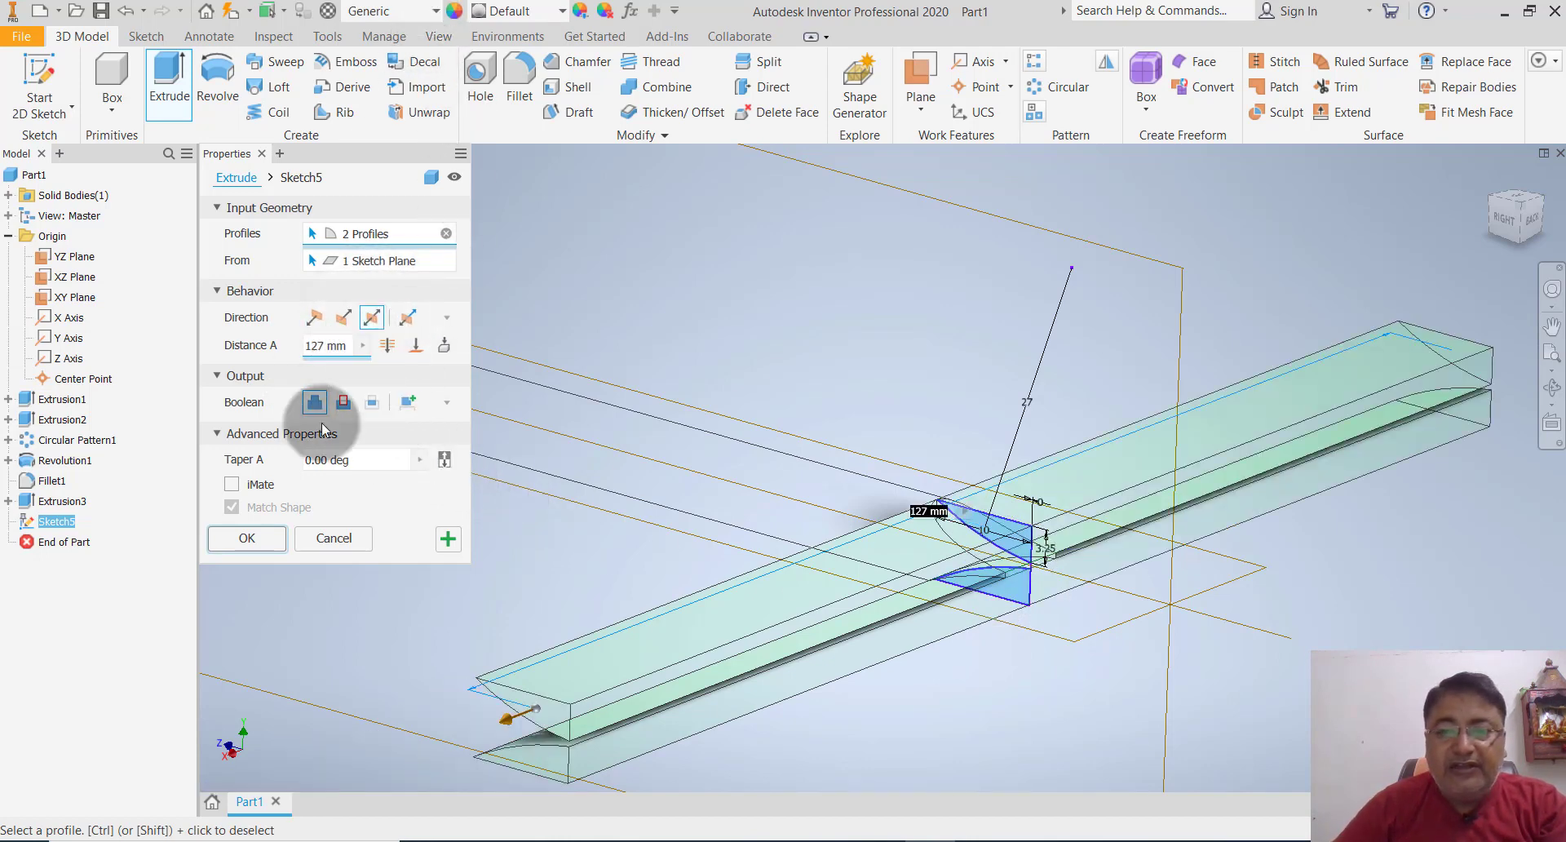
pyautogui.click(343, 402)
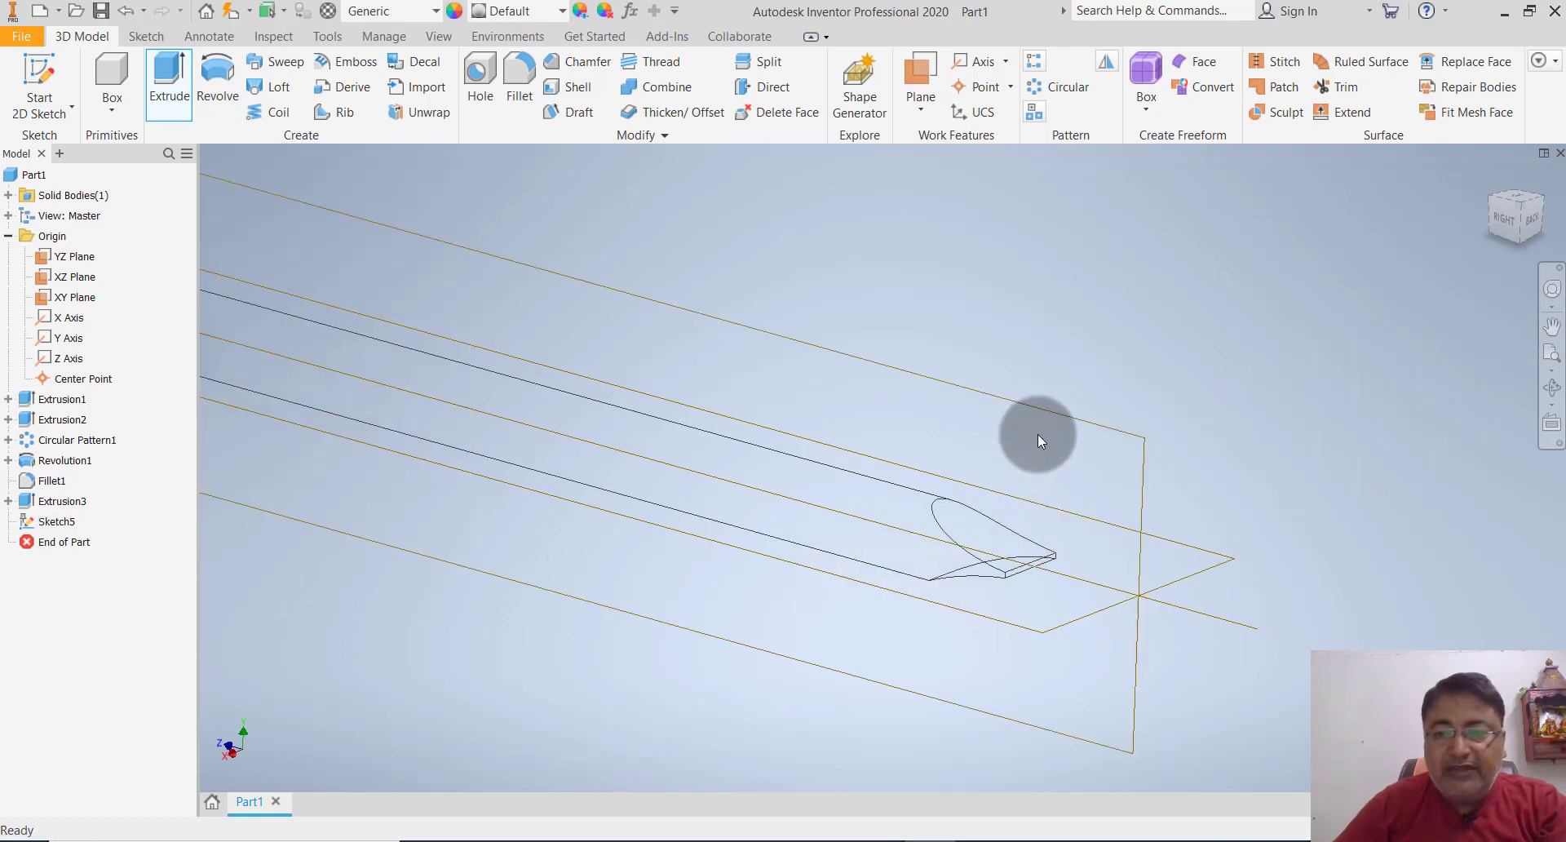
# - Set the visual style to Shaded with Edges and view the whole screwdriver
pyautogui.click(504, 71)
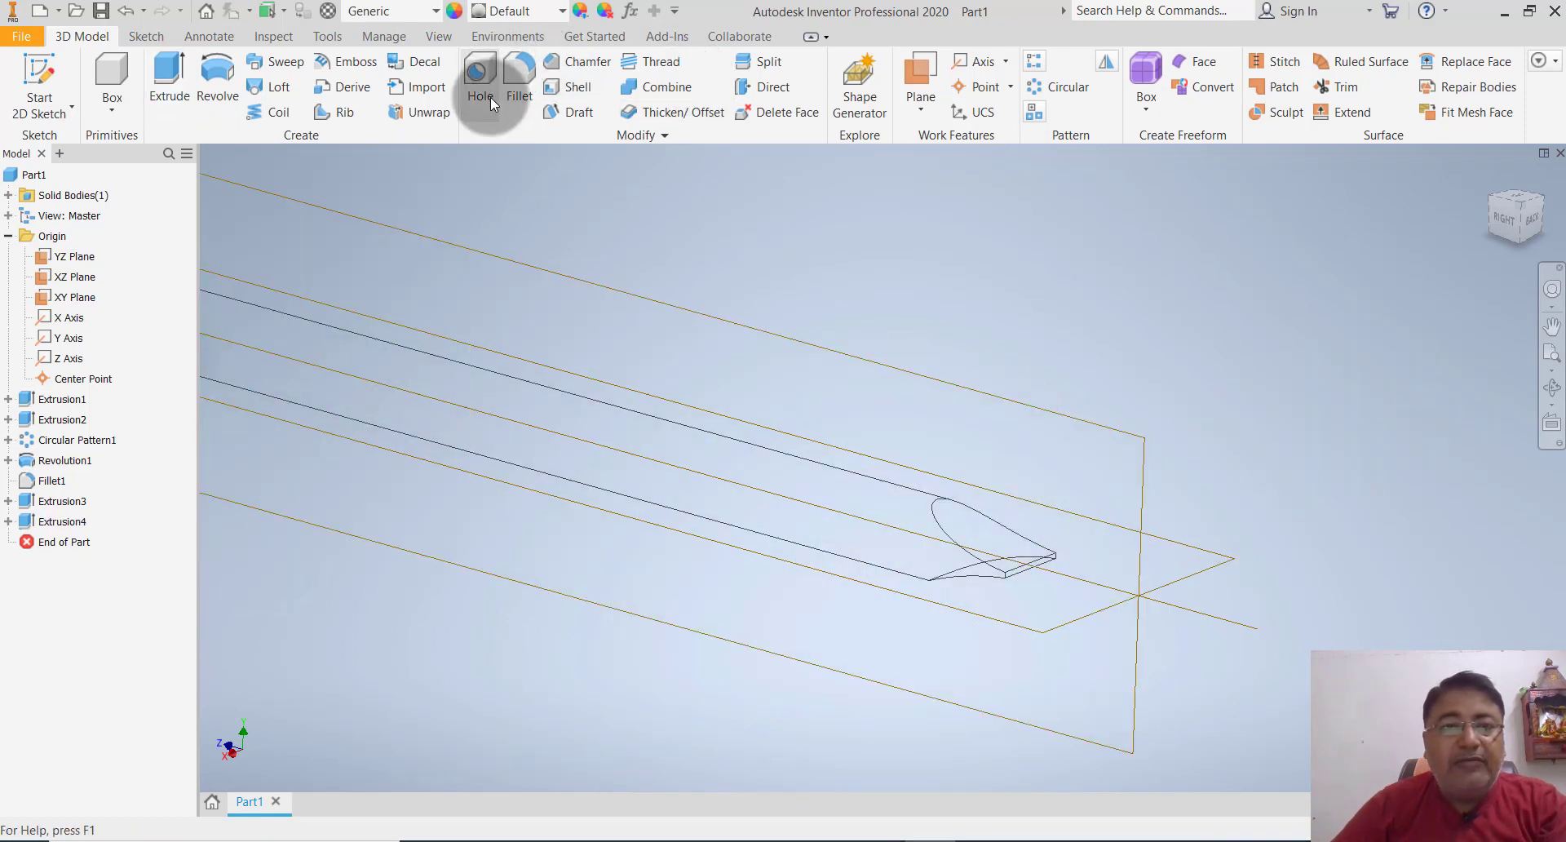
pyautogui.click(439, 36)
pyautogui.click(382, 101)
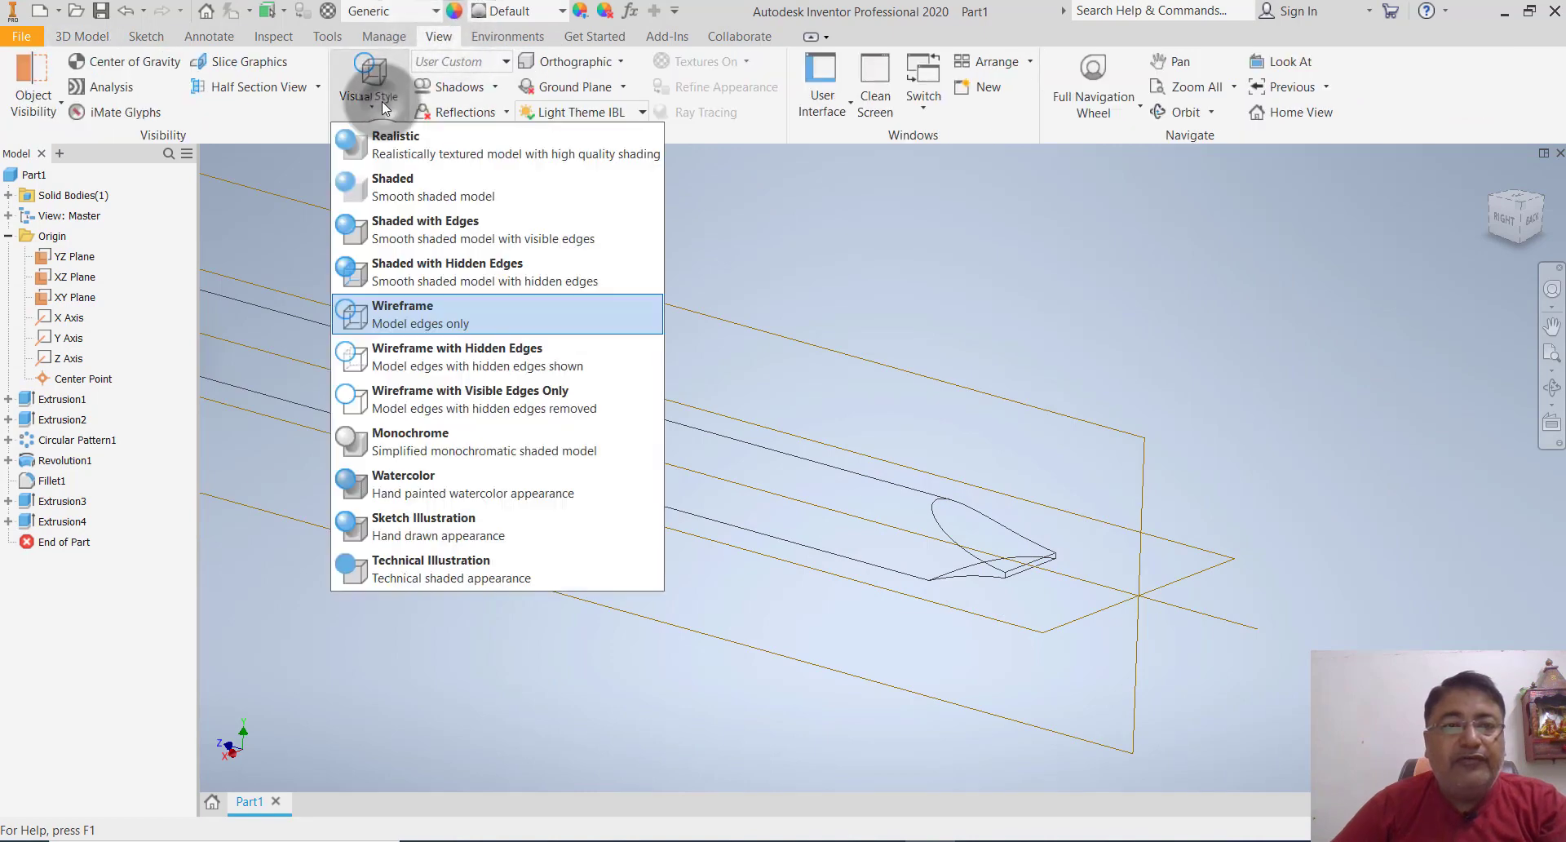
pyautogui.click(412, 232)
pyautogui.scroll(-5, 1198, 532)
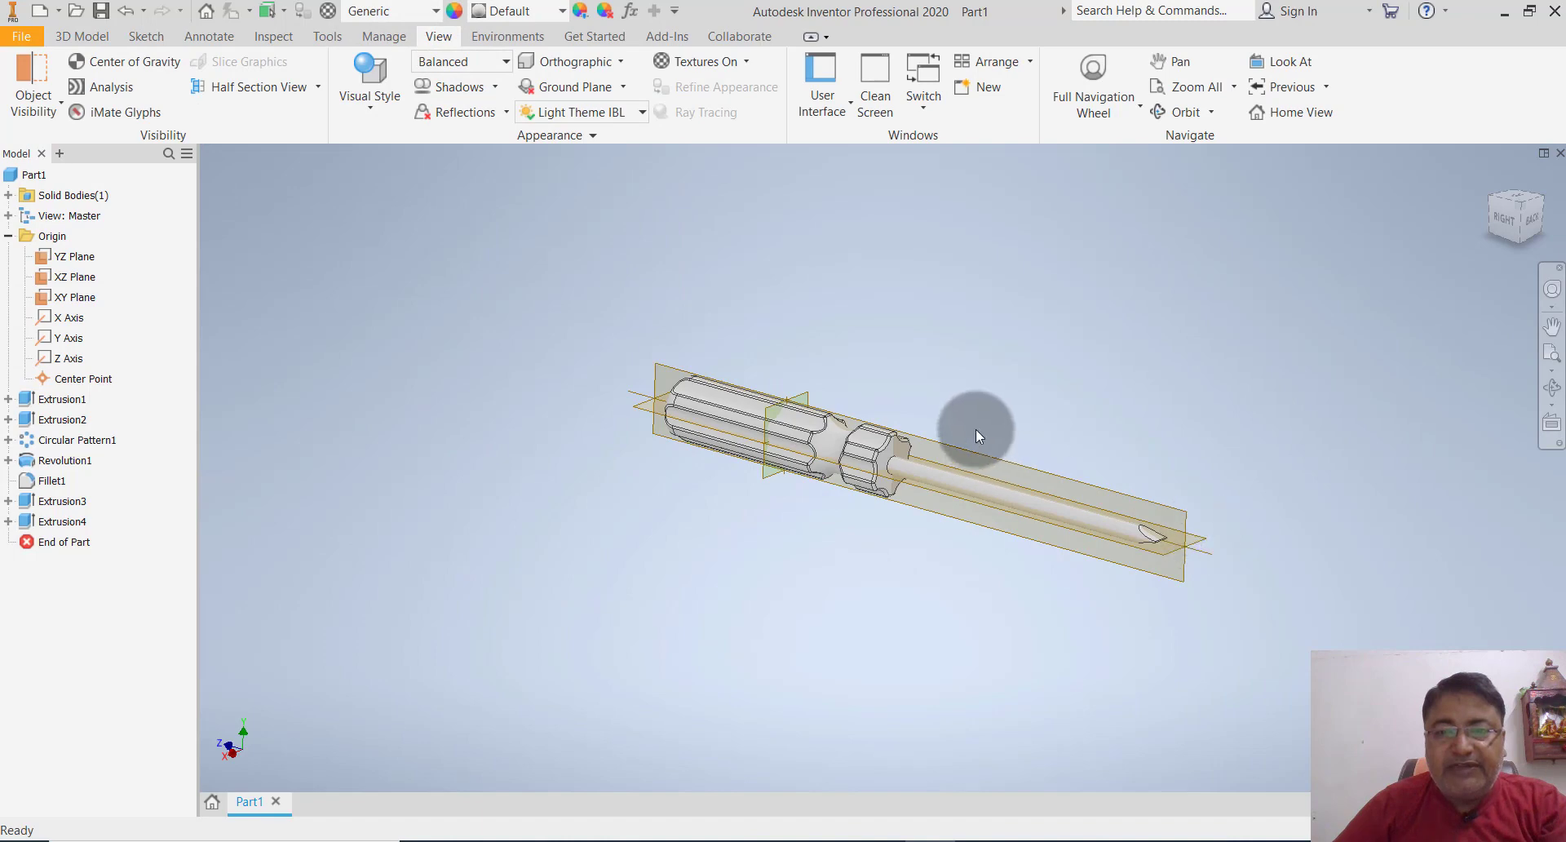
pyautogui.scroll(3, 976, 429)
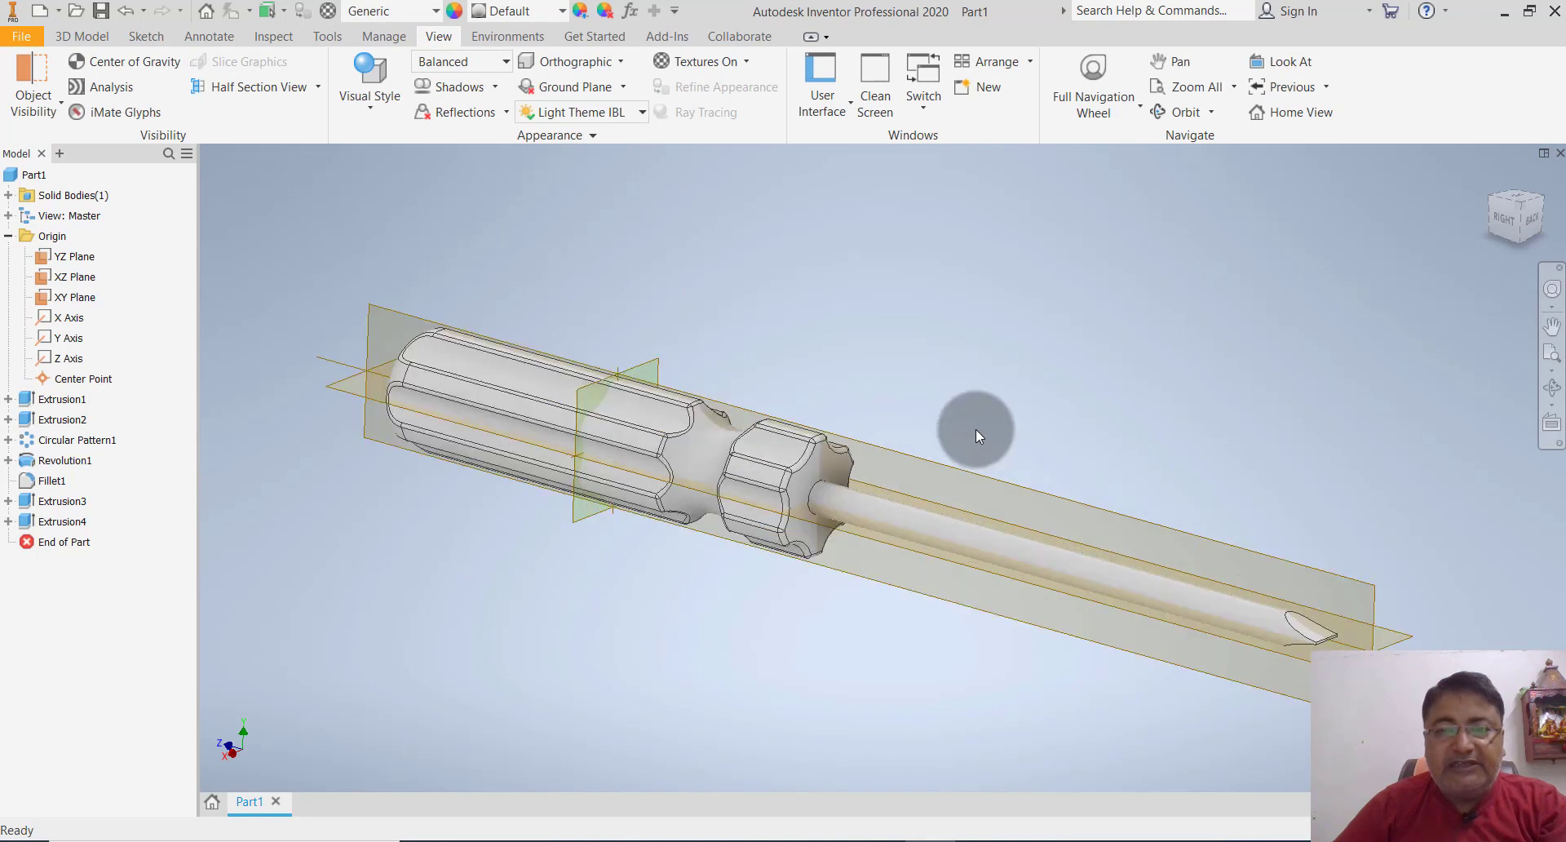
# - Turn off the visibility of the three origin planes, the X, Y and Z axes, and the center point
pyautogui.click(73, 256)
pyautogui.keyDown('ctrl'); pyautogui.click(73, 298); pyautogui.keyUp('ctrl')
pyautogui.keyDown('ctrl'); pyautogui.click(67, 321); pyautogui.keyUp('ctrl')
pyautogui.keyDown('ctrl'); pyautogui.click(66, 337); pyautogui.keyUp('ctrl')
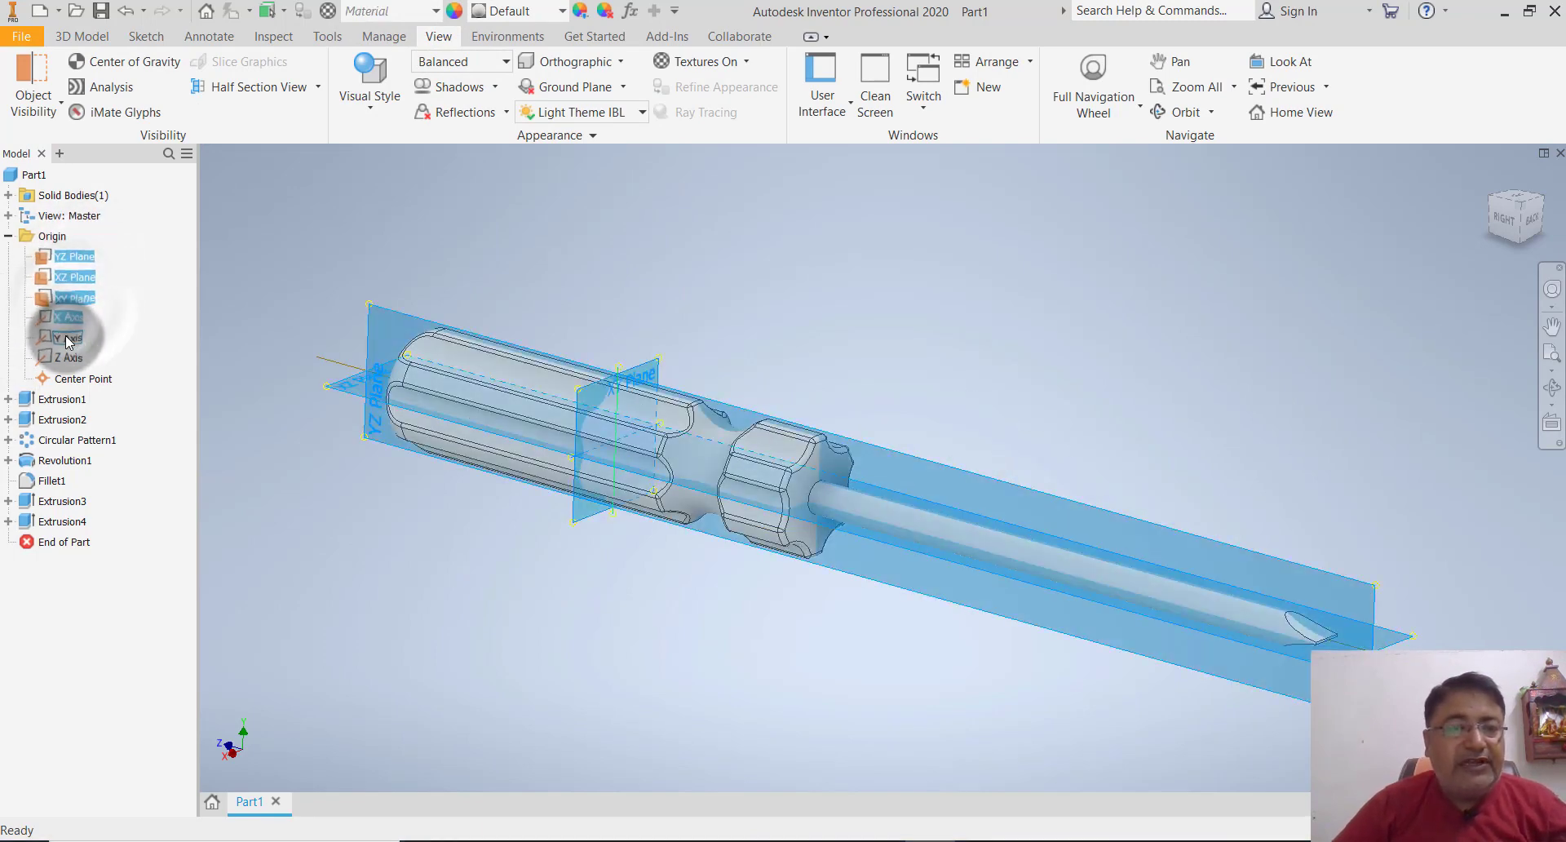
pyautogui.keyDown('ctrl'); pyautogui.click(67, 358); pyautogui.keyUp('ctrl')
pyautogui.keyDown('ctrl'); pyautogui.click(66, 377); pyautogui.keyUp('ctrl')
pyautogui.rightClick(67, 376)
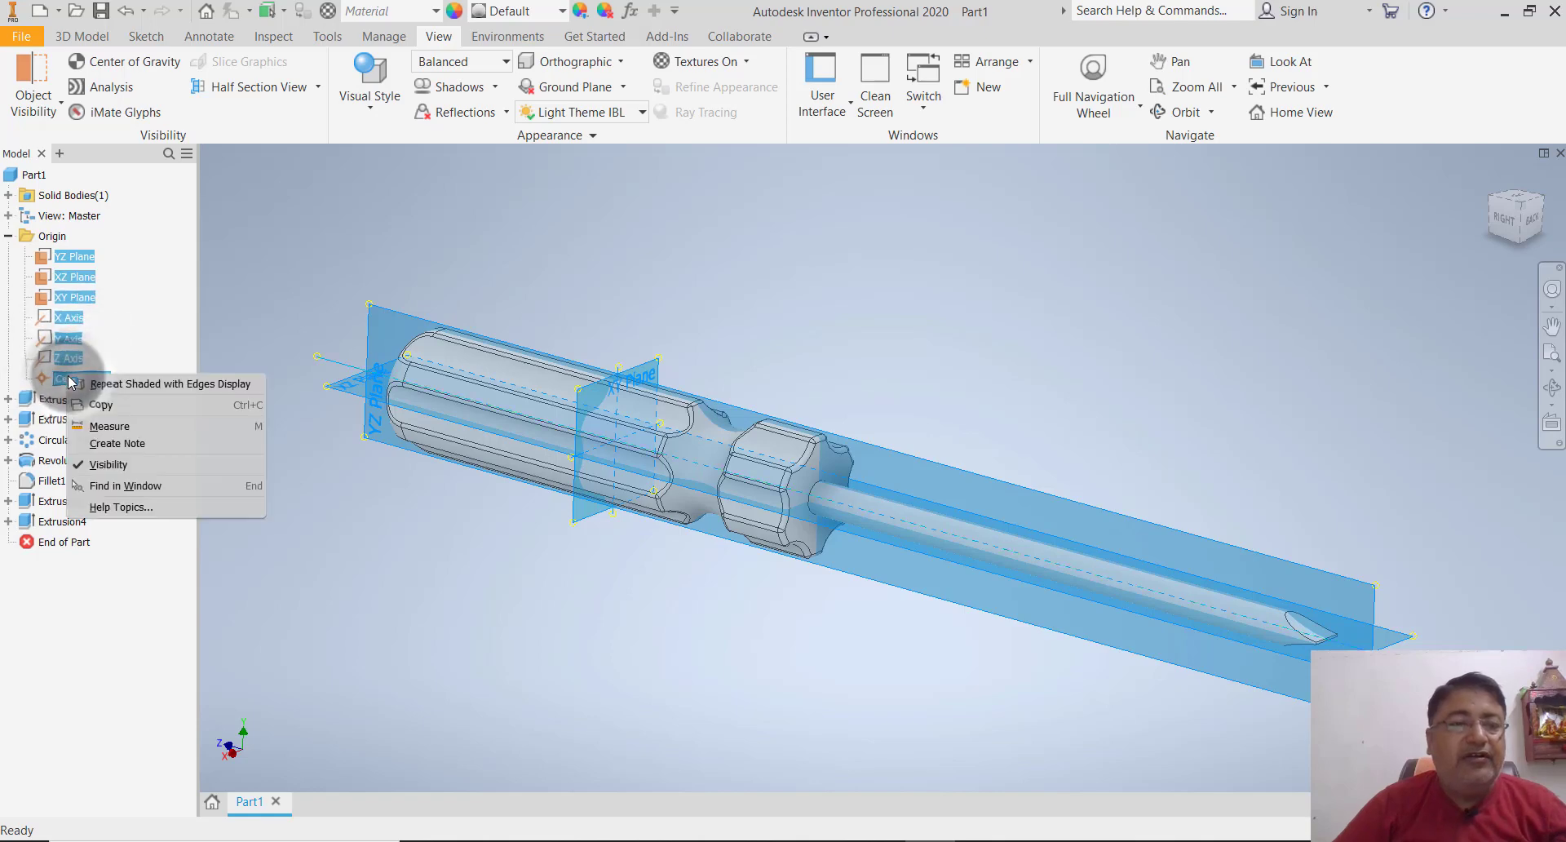
pyautogui.click(844, 307)
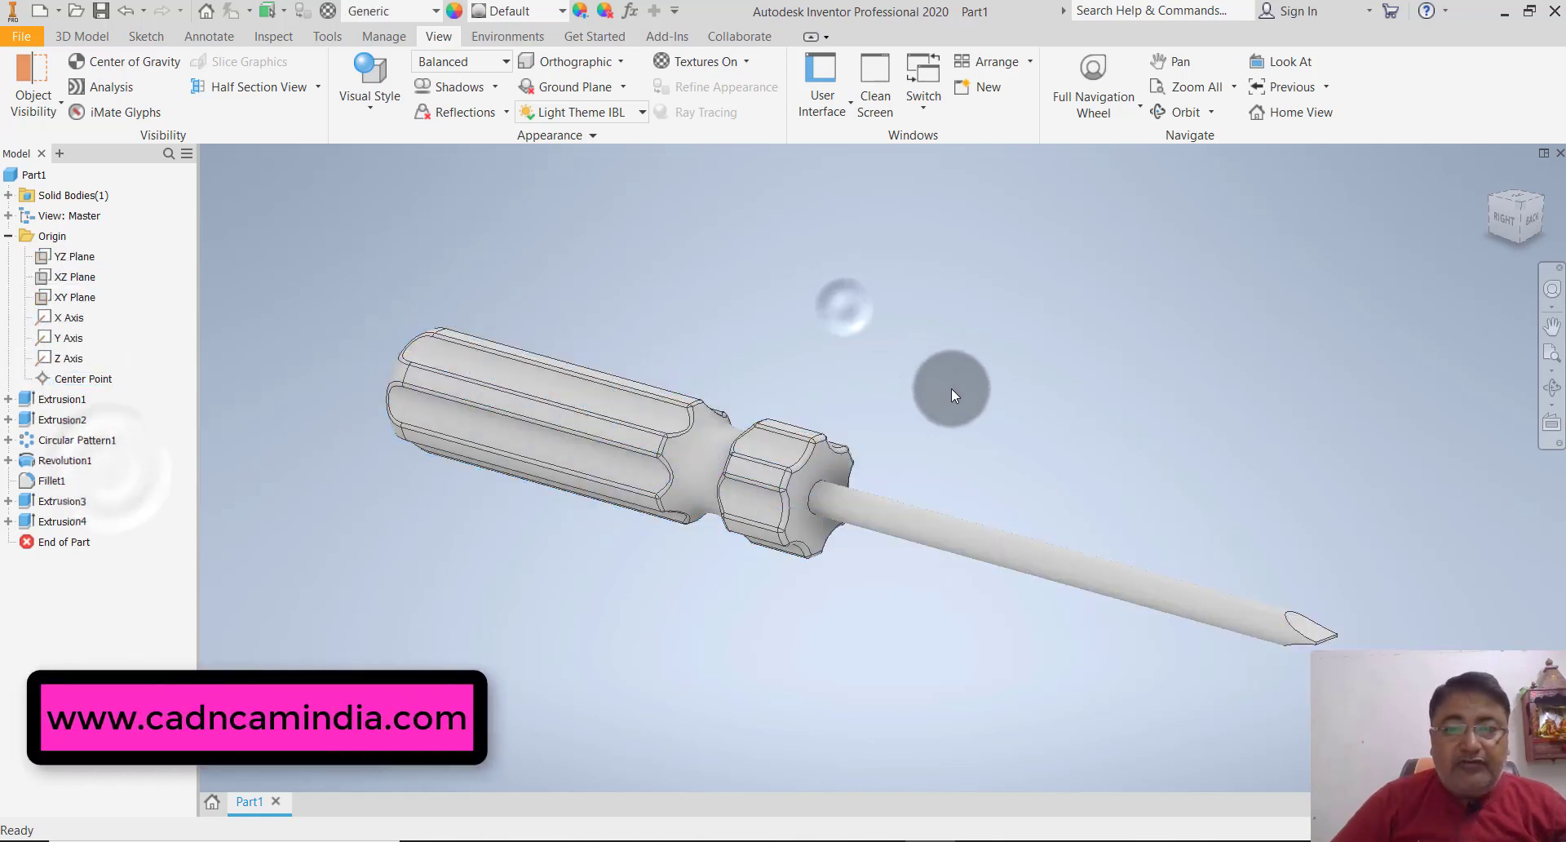
pyautogui.moveTo(972, 391)
pyautogui.keyDown('shift'); pyautogui.mouseDown(button='middle')
pyautogui.moveTo(918, 395)
pyautogui.moveTo(959, 405)
pyautogui.mouseUp(button='middle'); pyautogui.keyUp('shift')
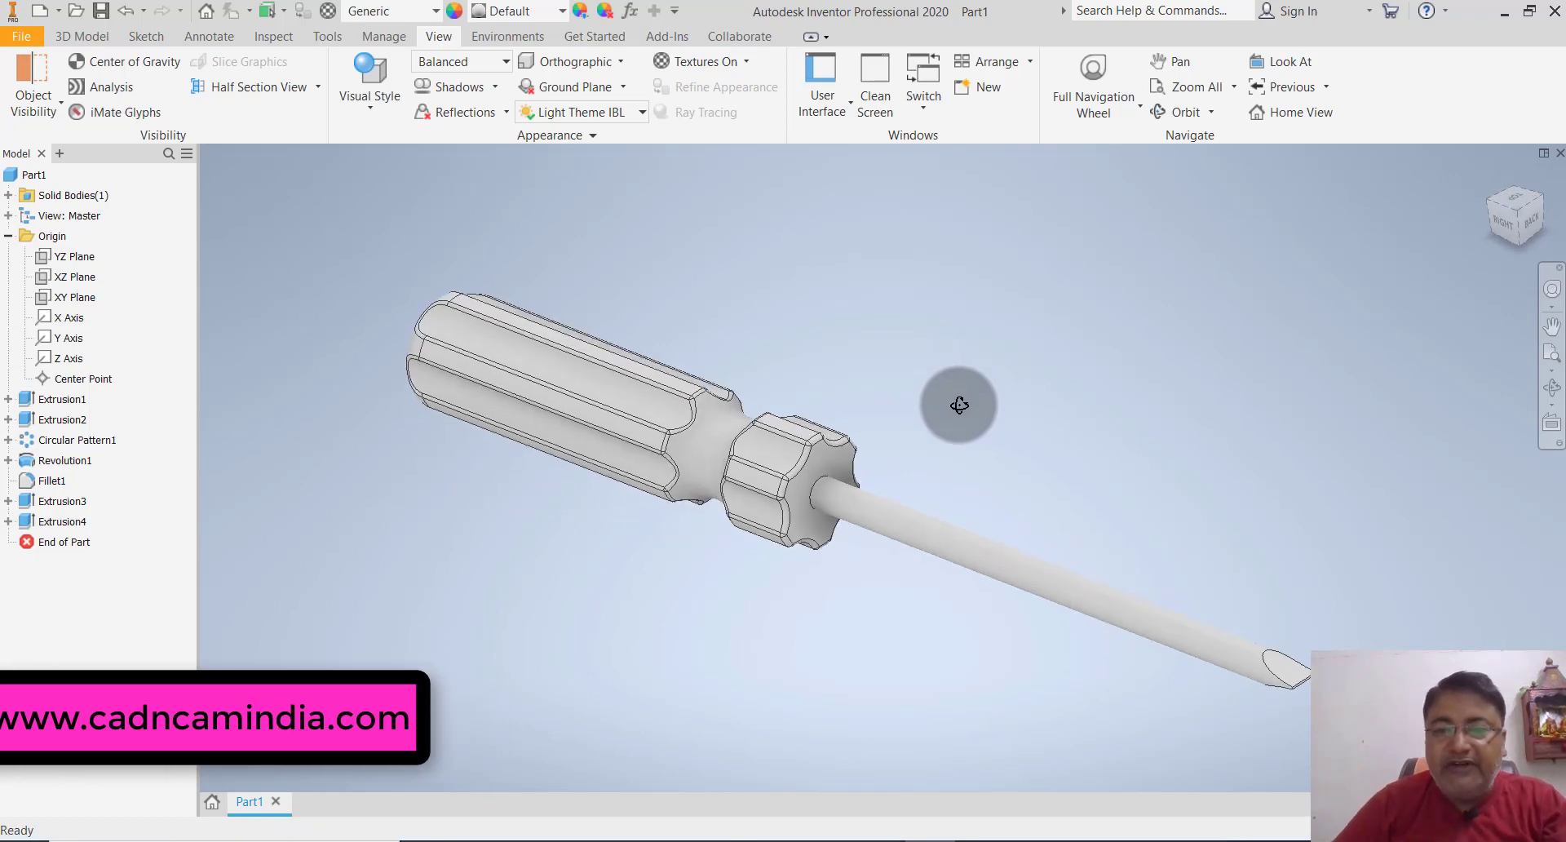
pyautogui.scroll(3, 959, 406)
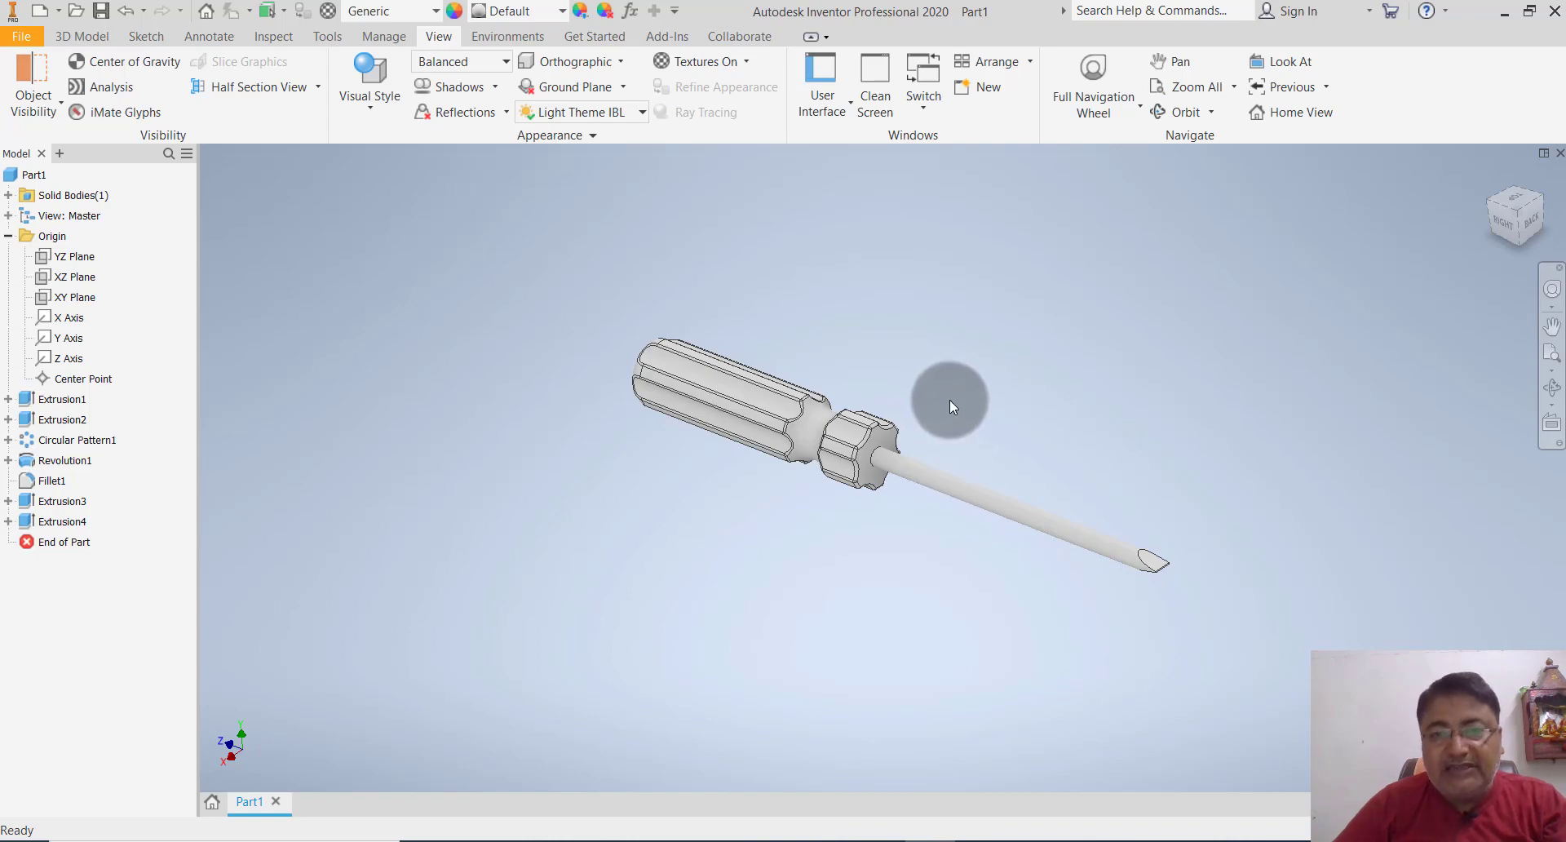
pyautogui.scroll(-3, 1000, 404)
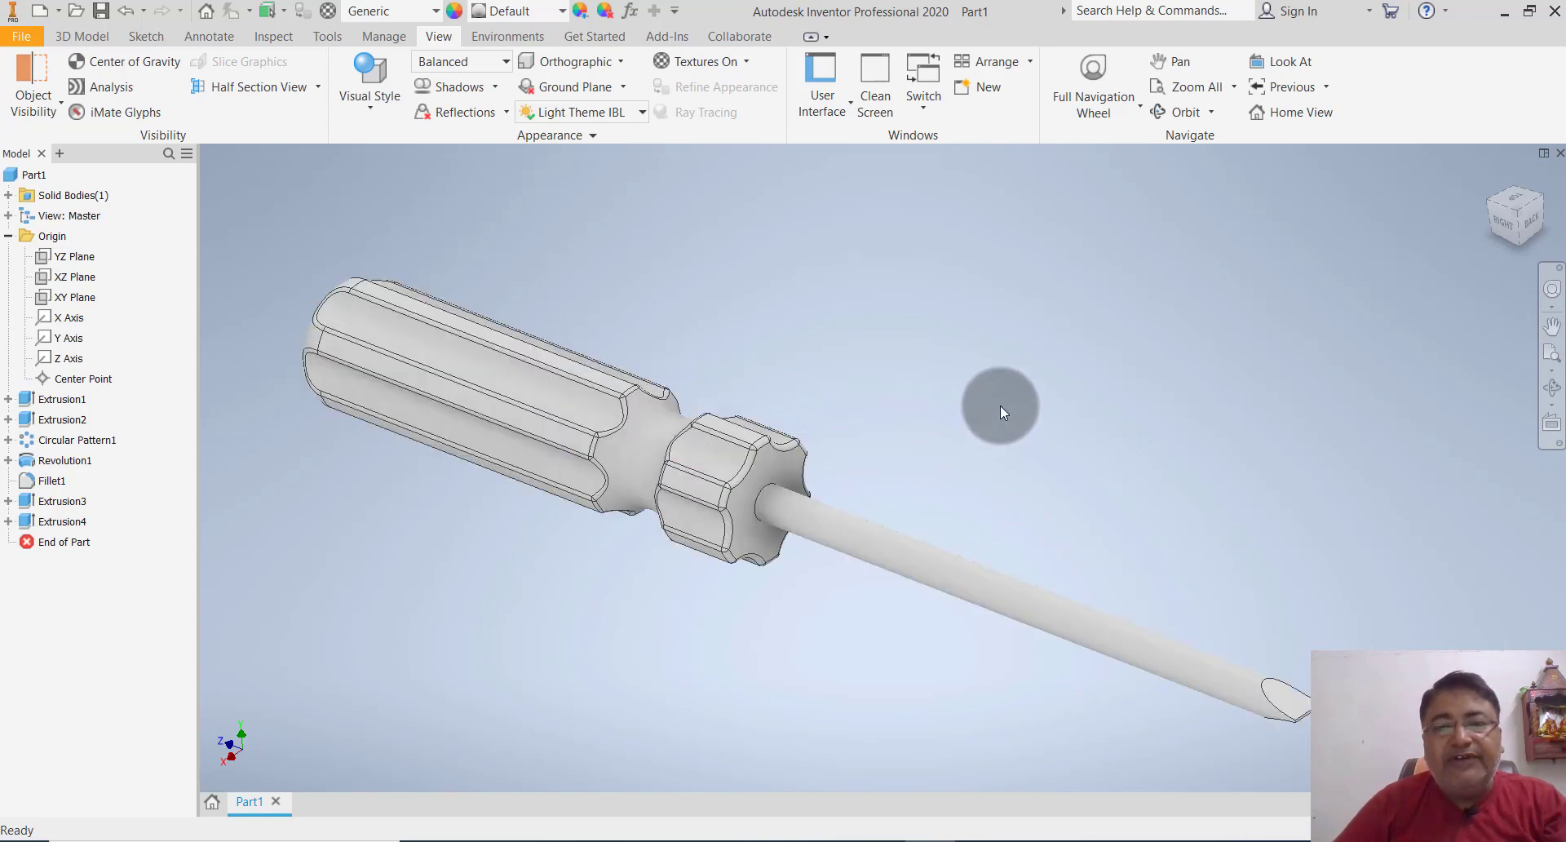